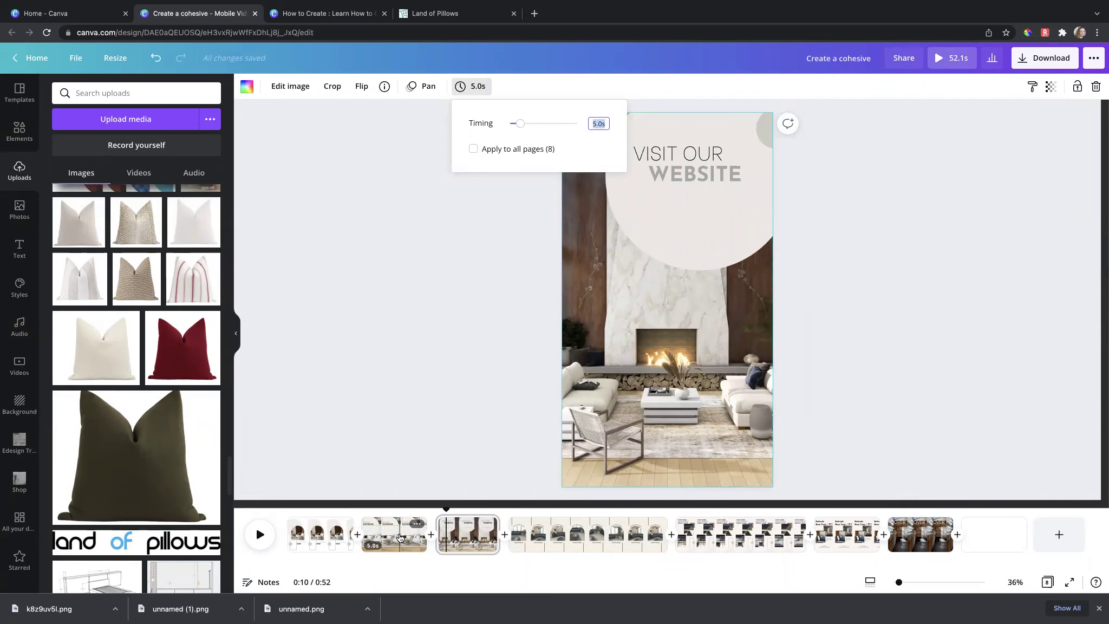
# Show the opening page of the existing living room reel.
pyautogui.click(320, 536)
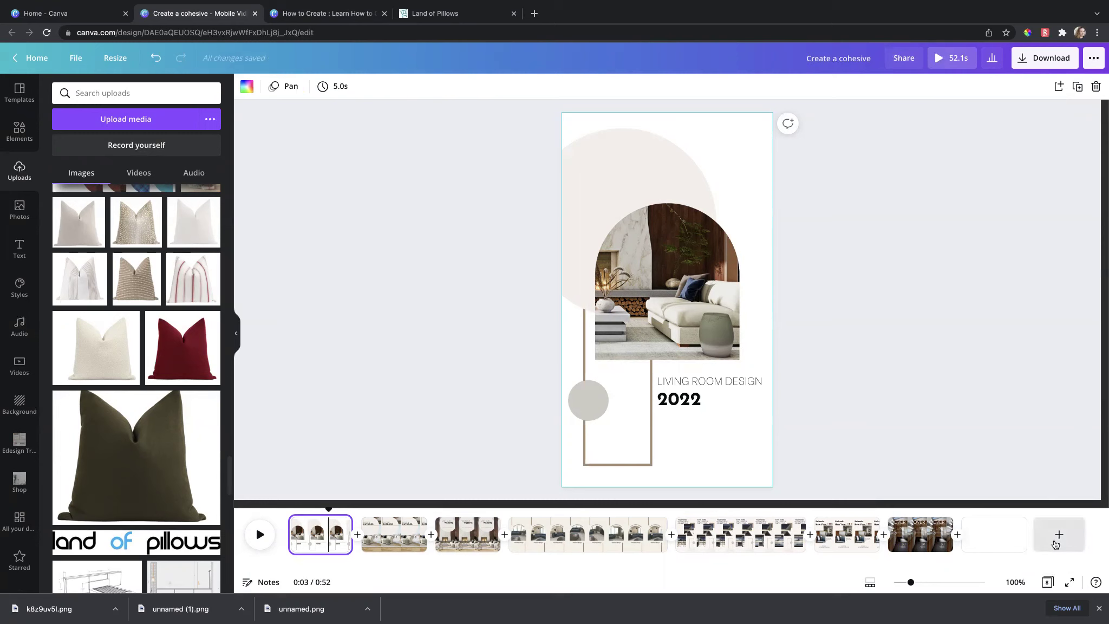
pyautogui.click(968, 431)
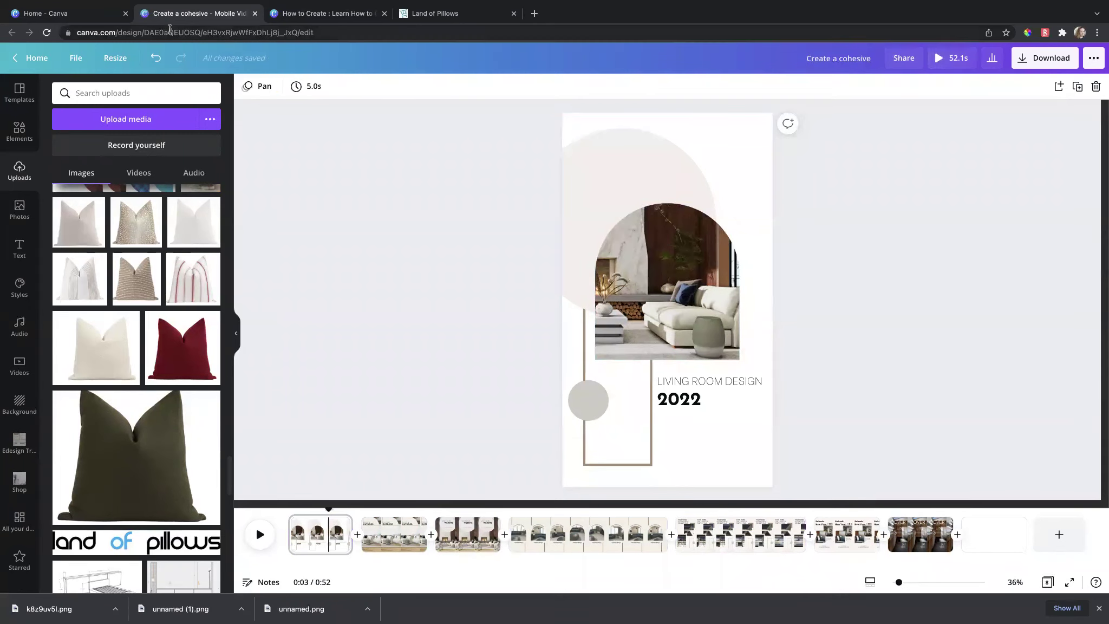
# Create a new blank Instagram Reels Video design from the Canva home page and dismiss the cash-back offer.
pyautogui.click(64, 12)
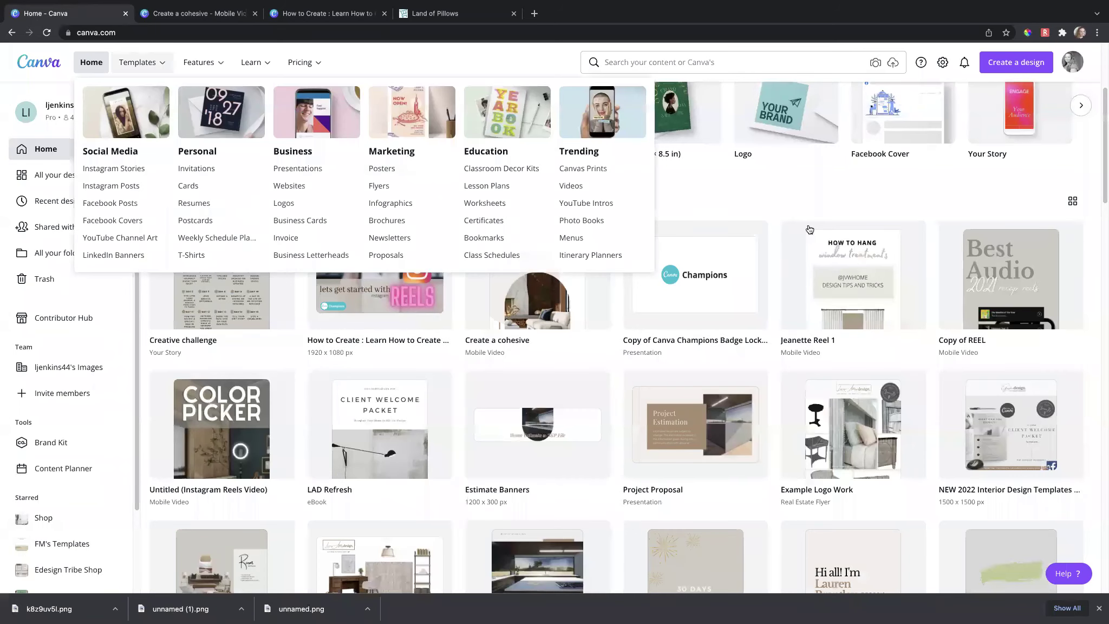
pyautogui.scroll(1, 964, 179)
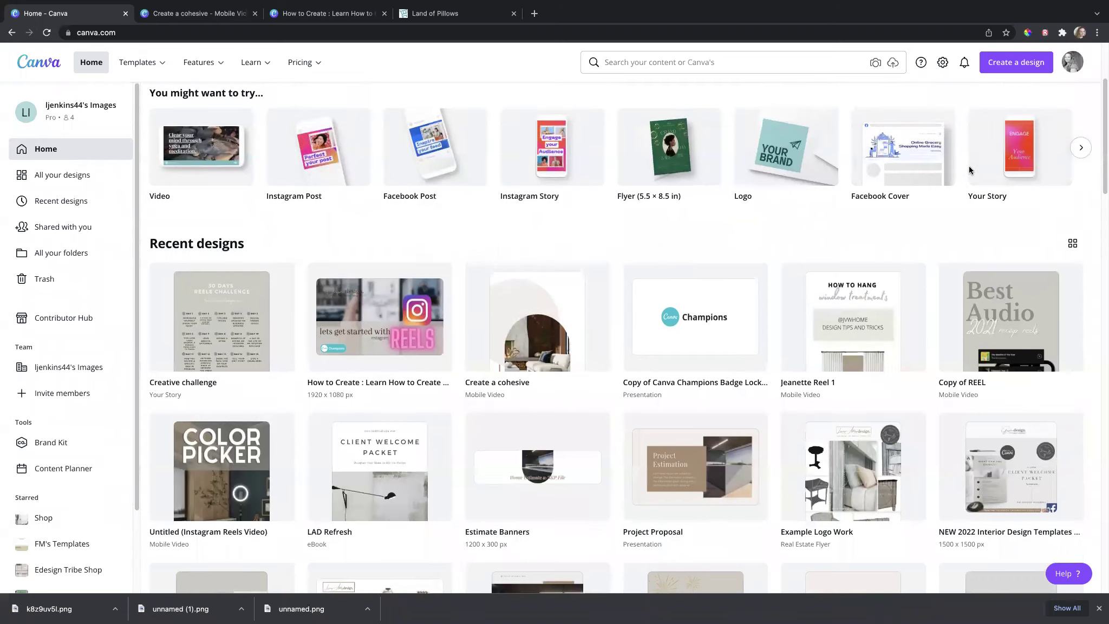
pyautogui.click(1015, 71)
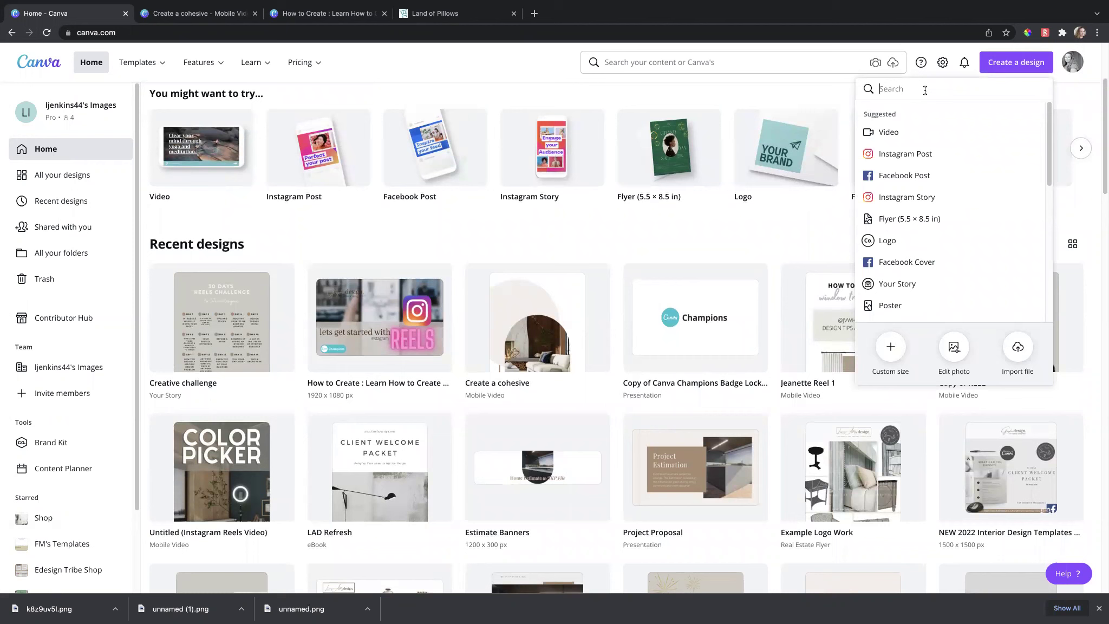
pyautogui.write('instagr')
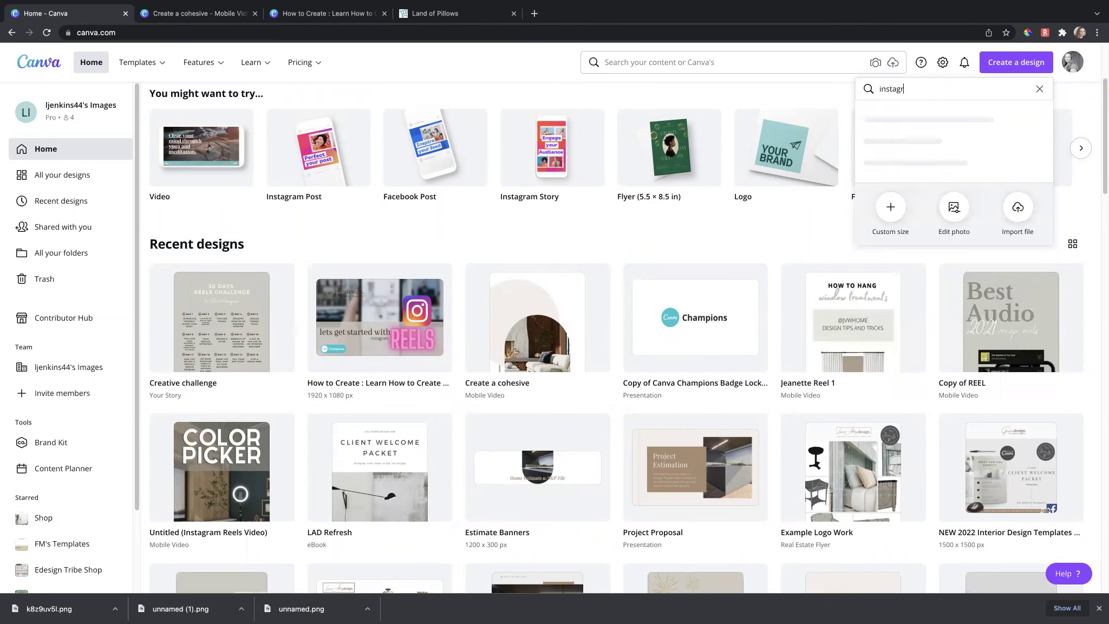
pyautogui.write('am r')
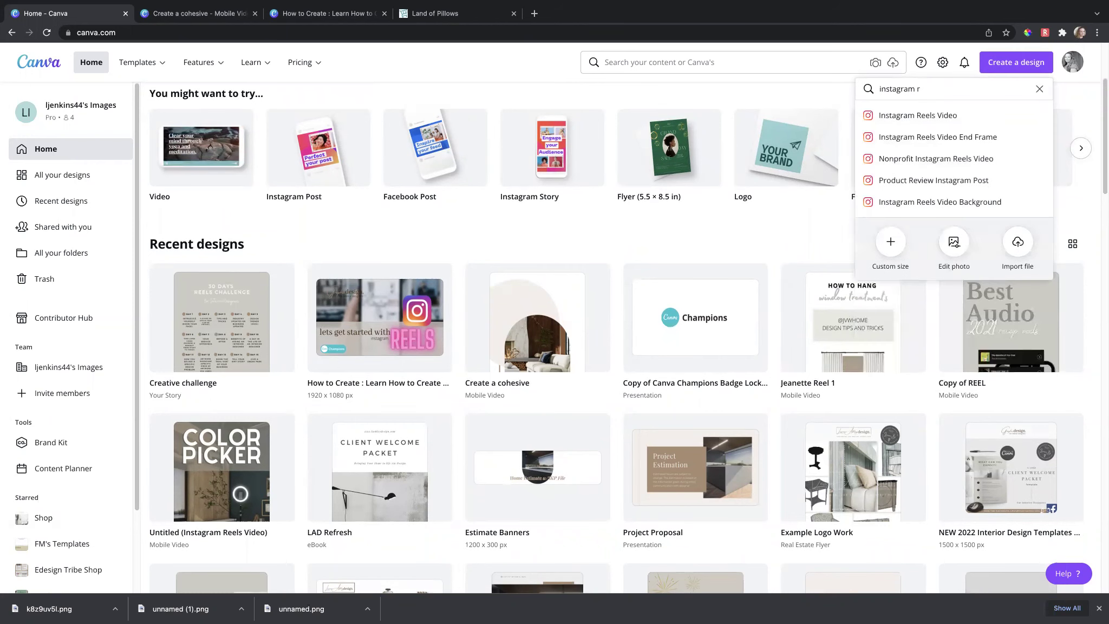
pyautogui.click(932, 116)
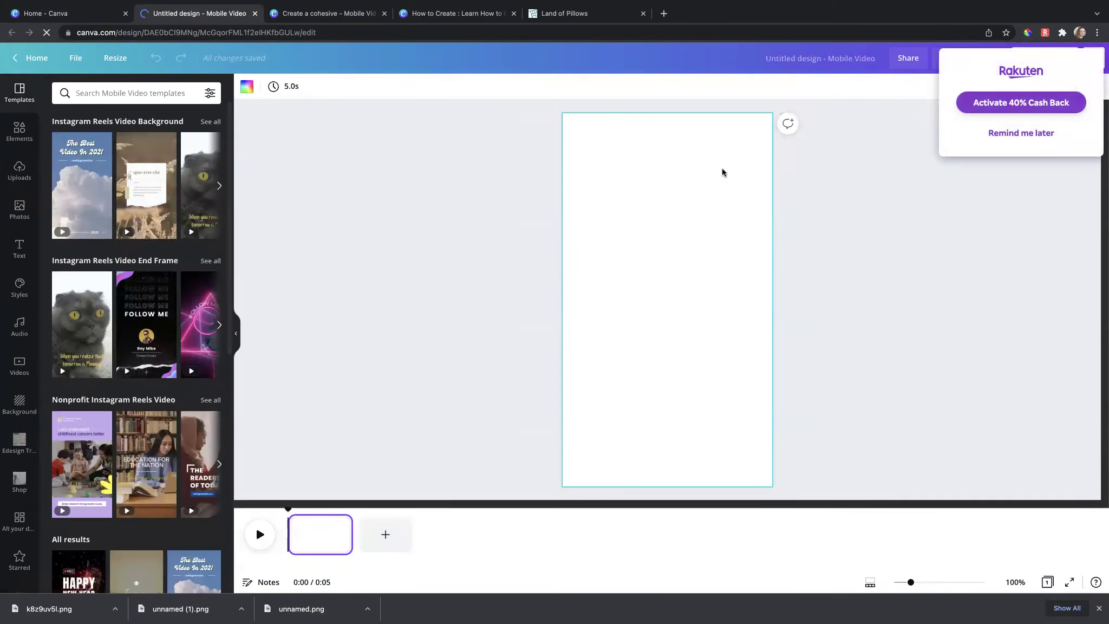
pyautogui.click(1040, 135)
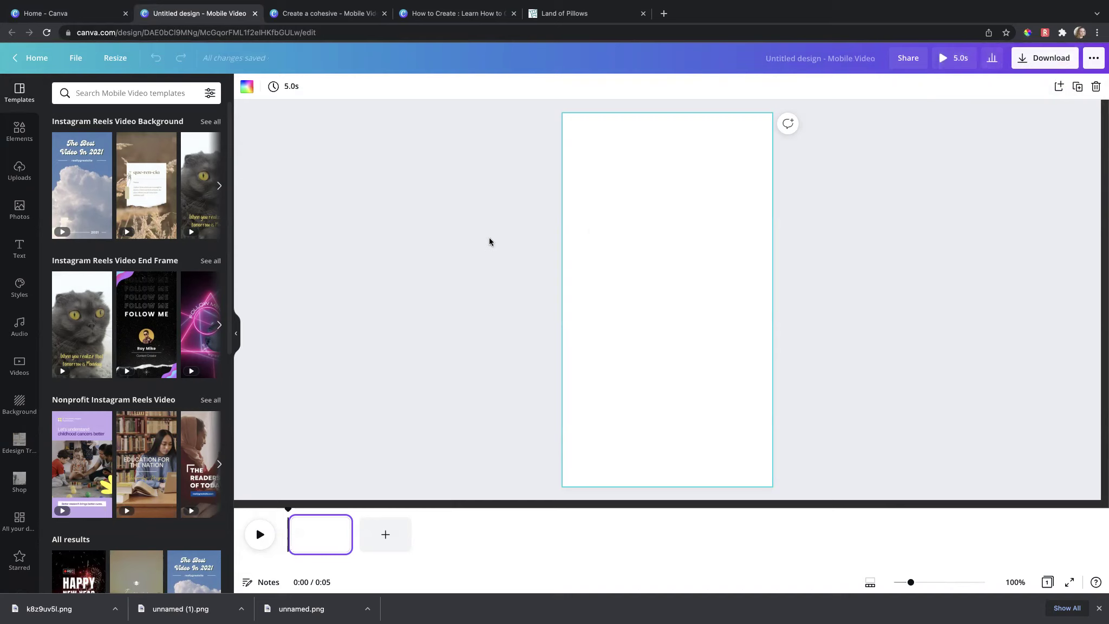
# Browse the suggested Instagram Reels video templates for a suitable style.
pyautogui.scroll(-3, 129, 388)
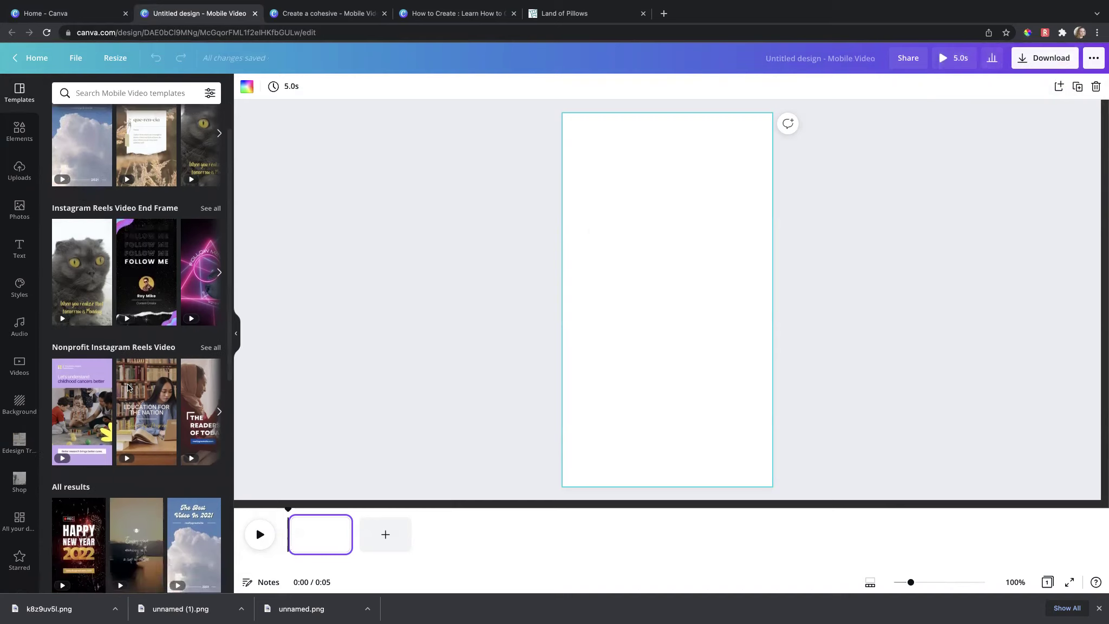
pyautogui.scroll(-6, 128, 388)
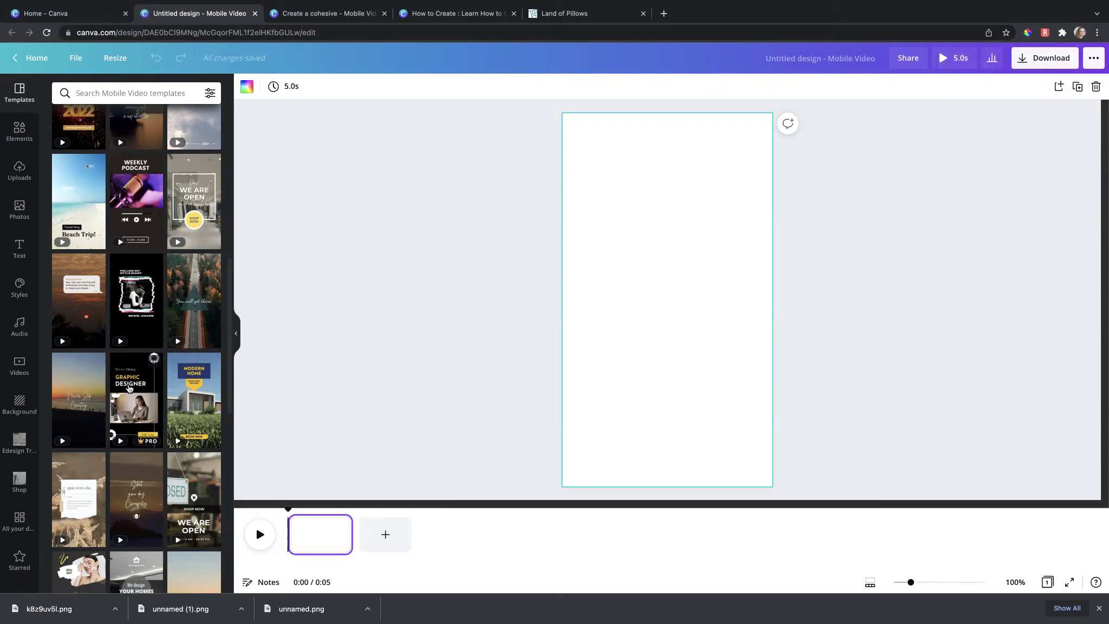
pyautogui.scroll(10, 144, 364)
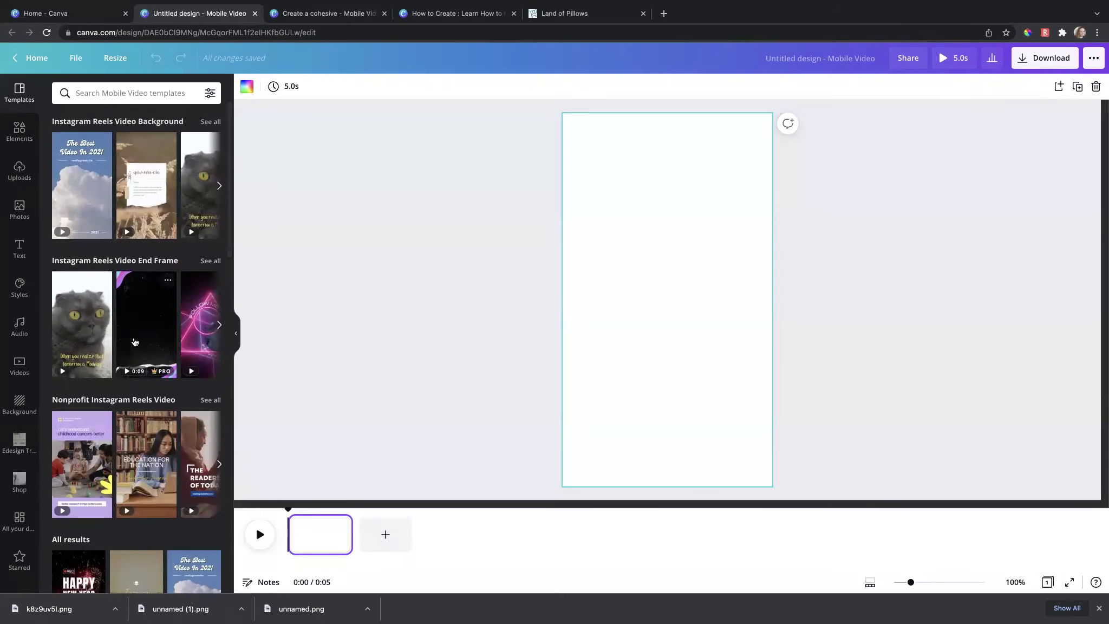
pyautogui.scroll(-10, 152, 347)
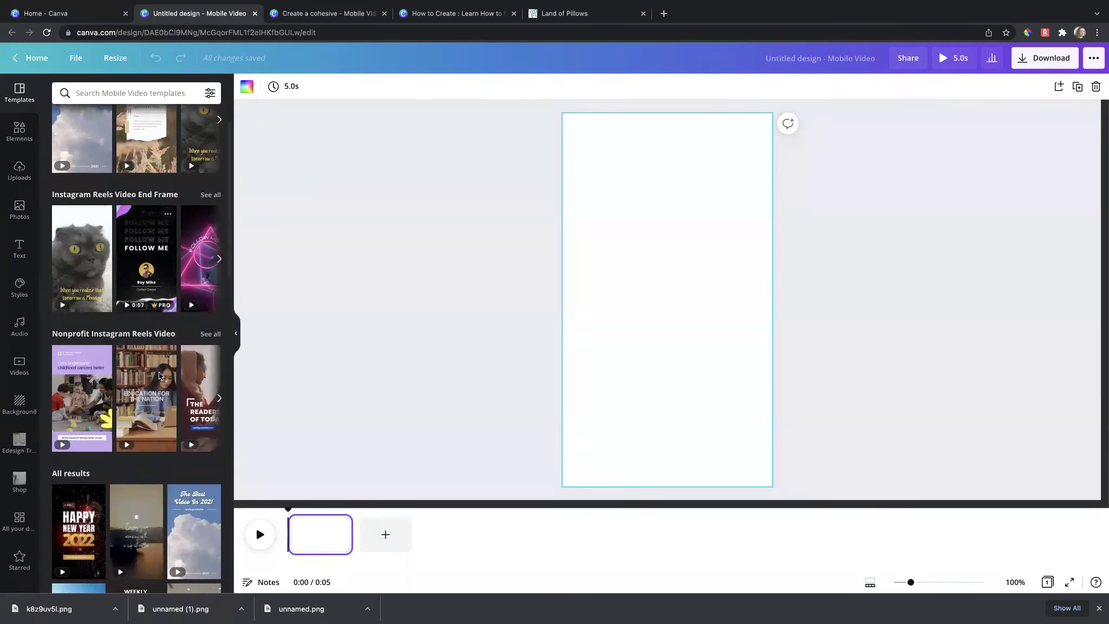
pyautogui.scroll(-10, 161, 376)
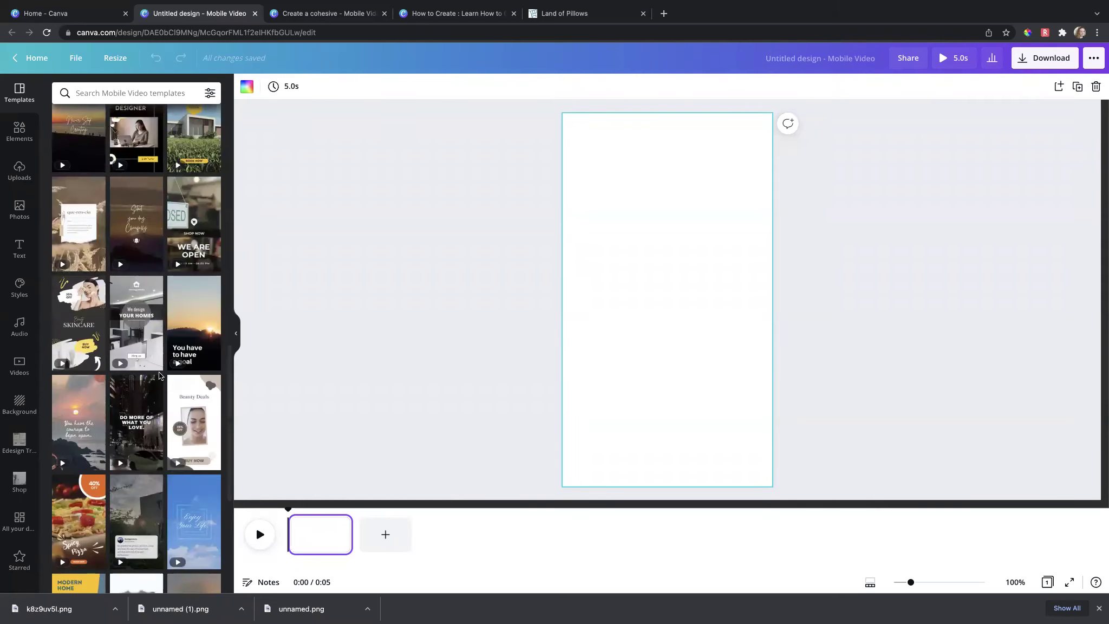
pyautogui.scroll(-1, 160, 376)
pyautogui.scroll(-2, 160, 376)
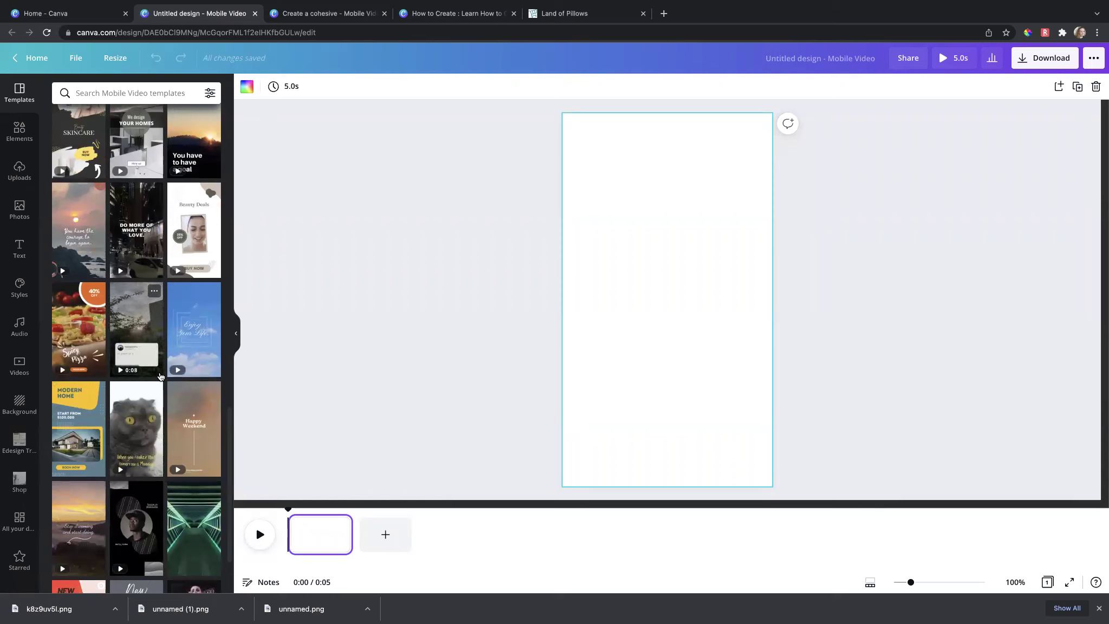
pyautogui.scroll(-1, 160, 376)
pyautogui.scroll(-2, 160, 376)
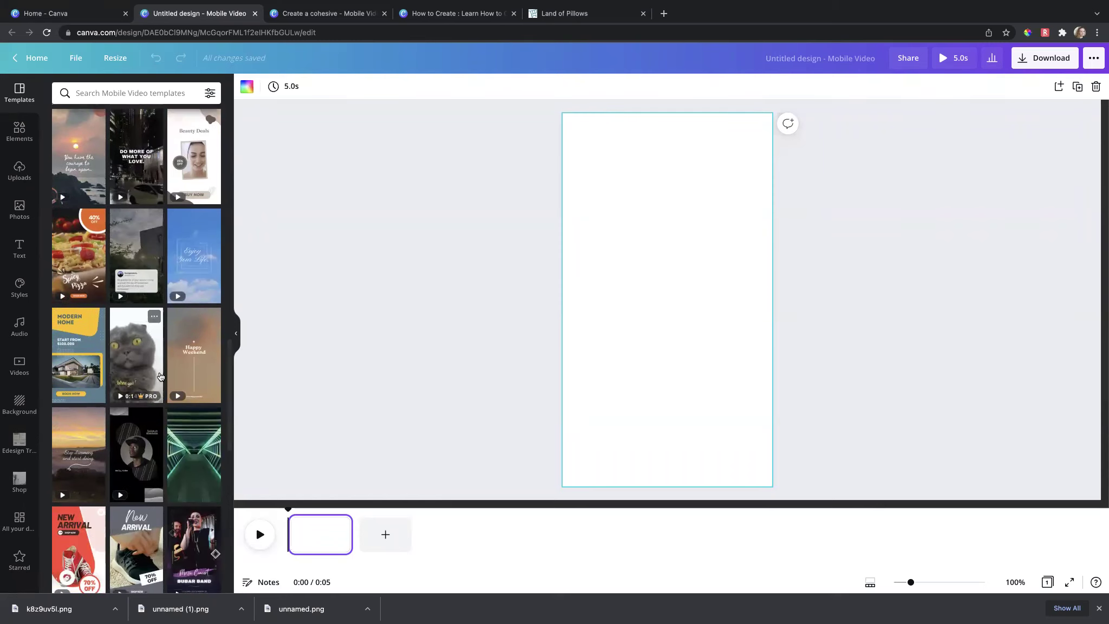
pyautogui.scroll(-1, 151, 434)
pyautogui.scroll(-1, 144, 494)
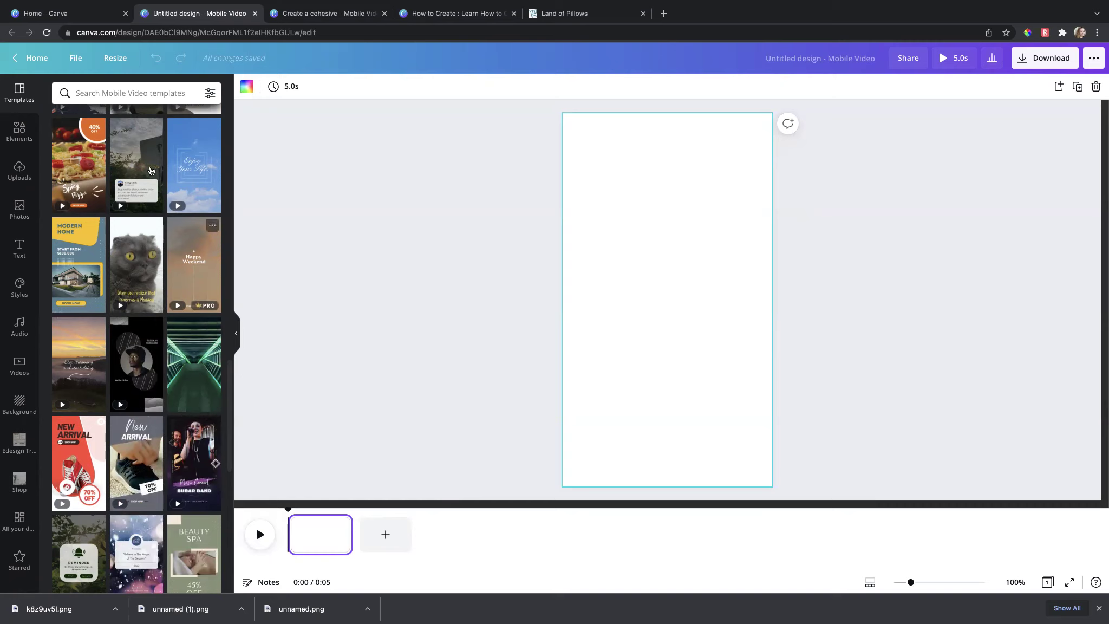
pyautogui.scroll(10, 200, 368)
# Search the mobile video templates for "interior design".
pyautogui.click(152, 93)
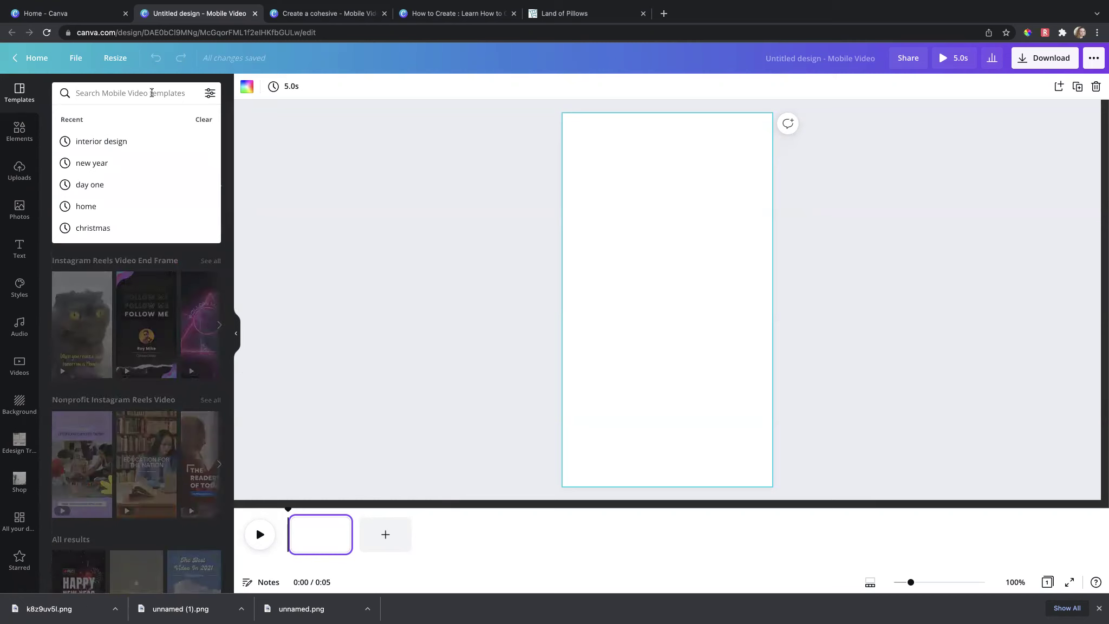
pyautogui.write('i')
pyautogui.press('BackSpace')
pyautogui.write('inter')
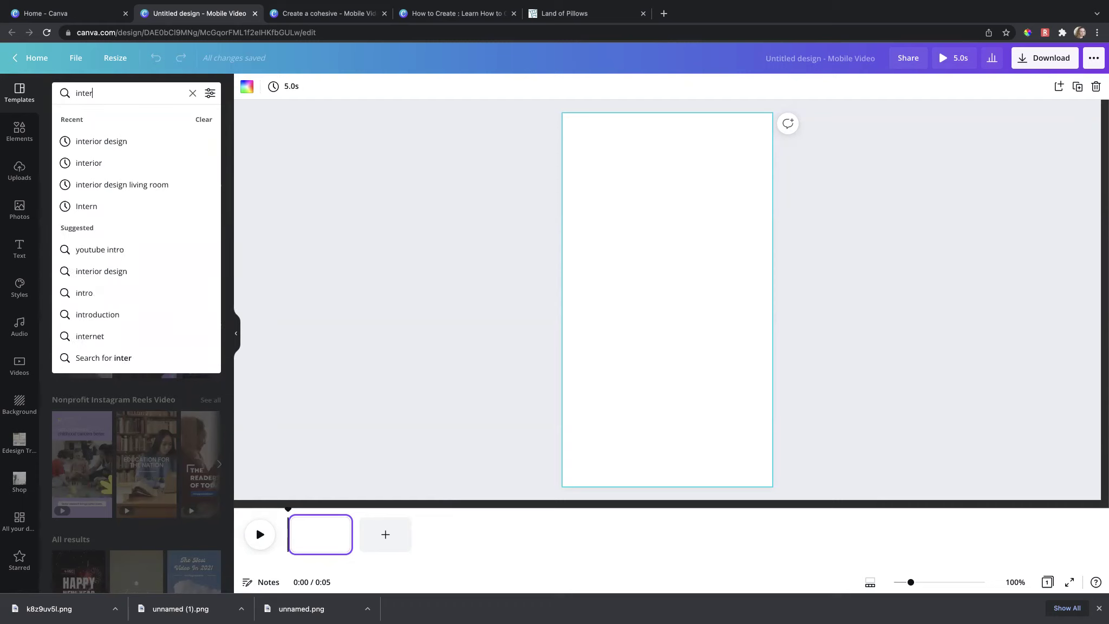
pyautogui.write('ior design')
pyautogui.press('Return')
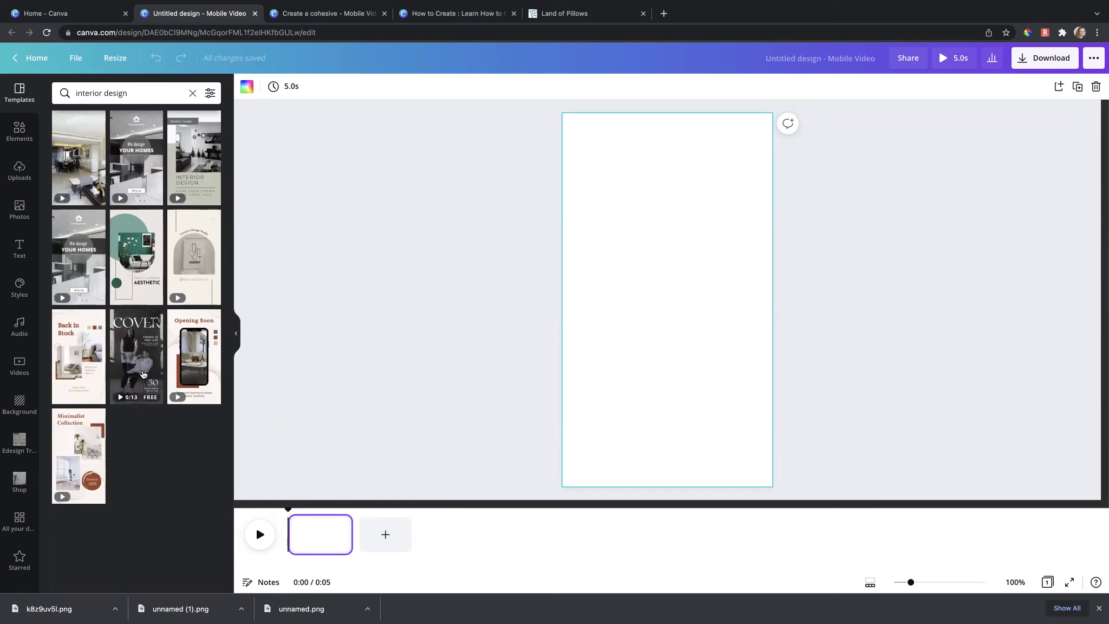
# Apply the "Create a Cohesive Aesthetic" page of the Aesthetic Design Home Interior Reels Video Ad template to the blank page.
pyautogui.click(144, 248)
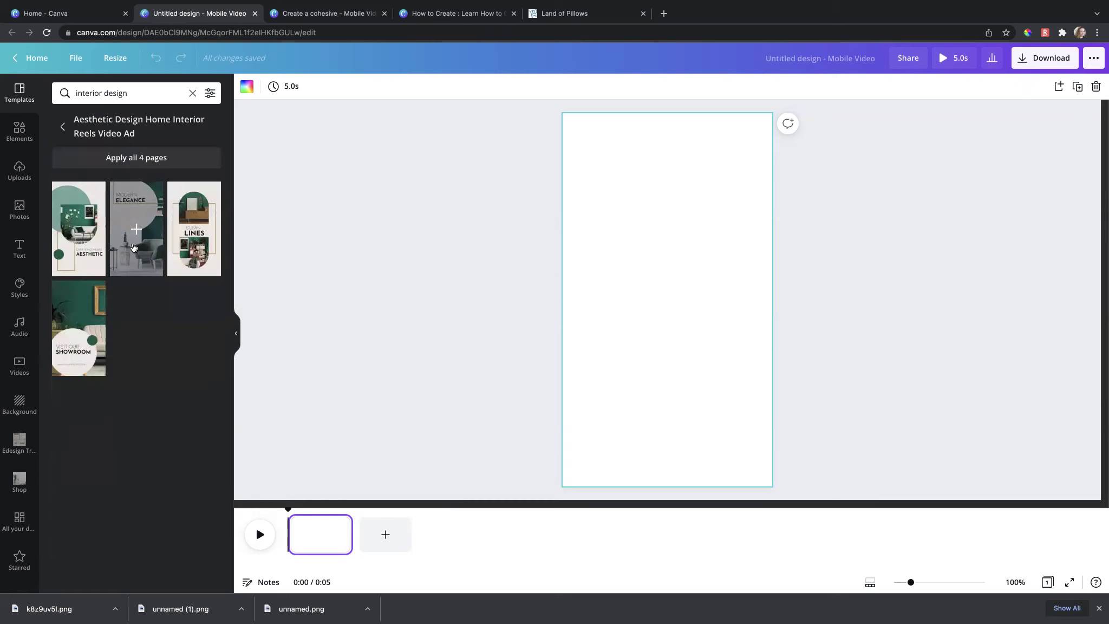
pyautogui.click(80, 231)
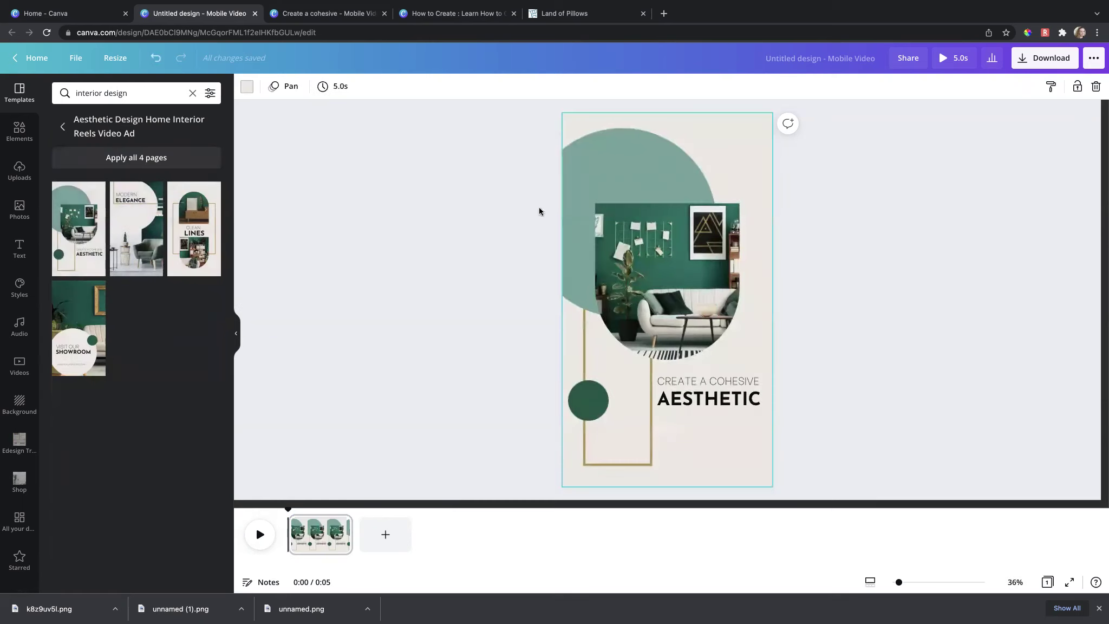
pyautogui.click(536, 271)
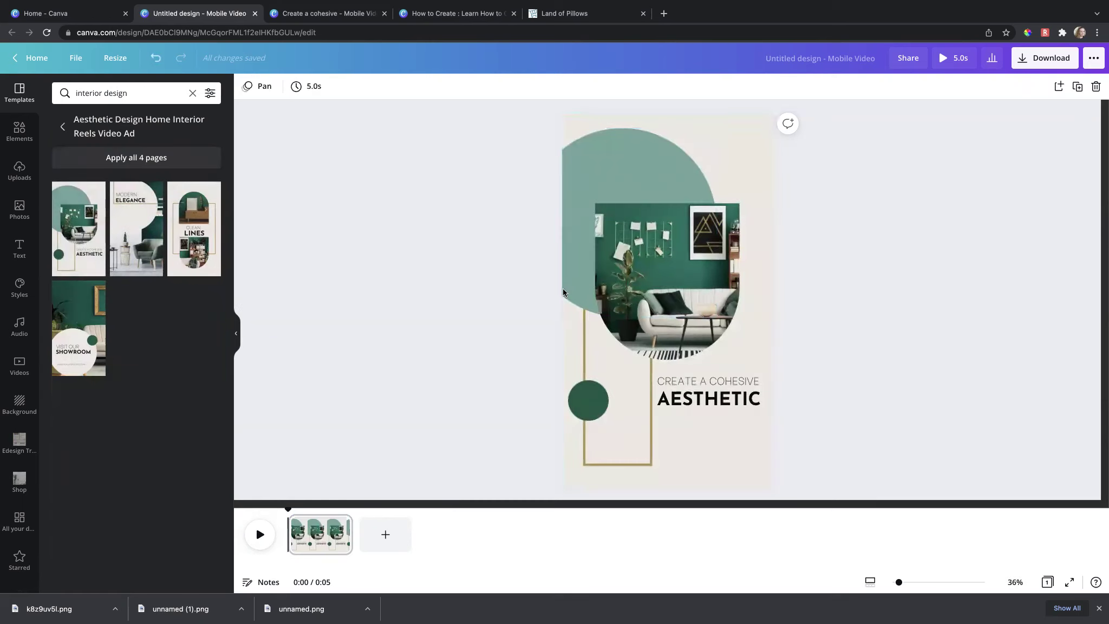
# Recolor the large teal circle behind the photo with the light grey from the first brand palette.
pyautogui.click(599, 153)
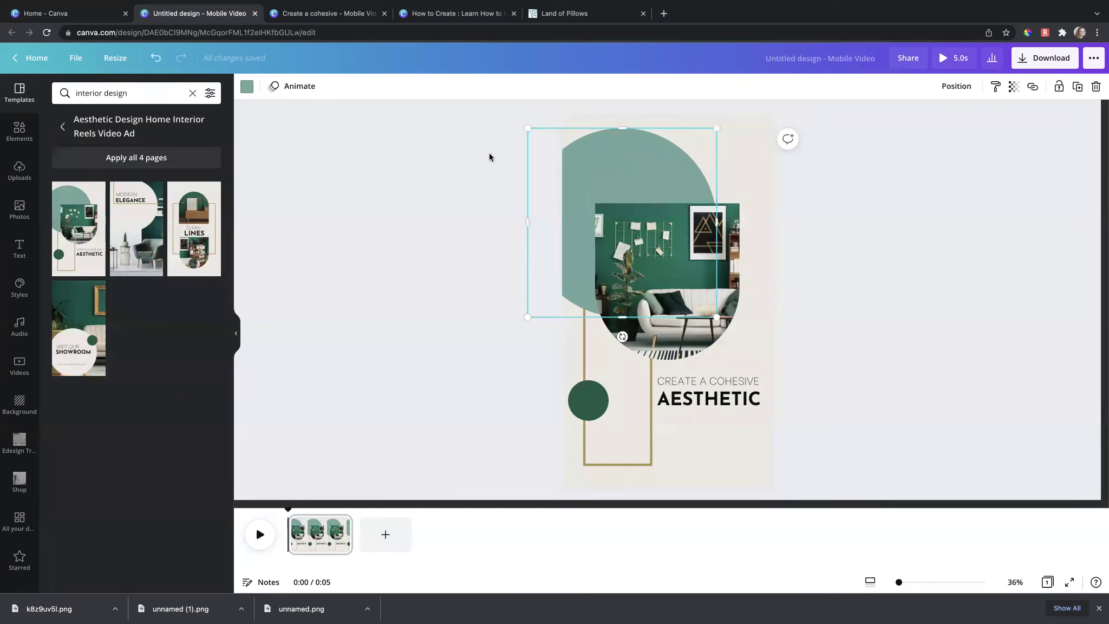
pyautogui.click(247, 87)
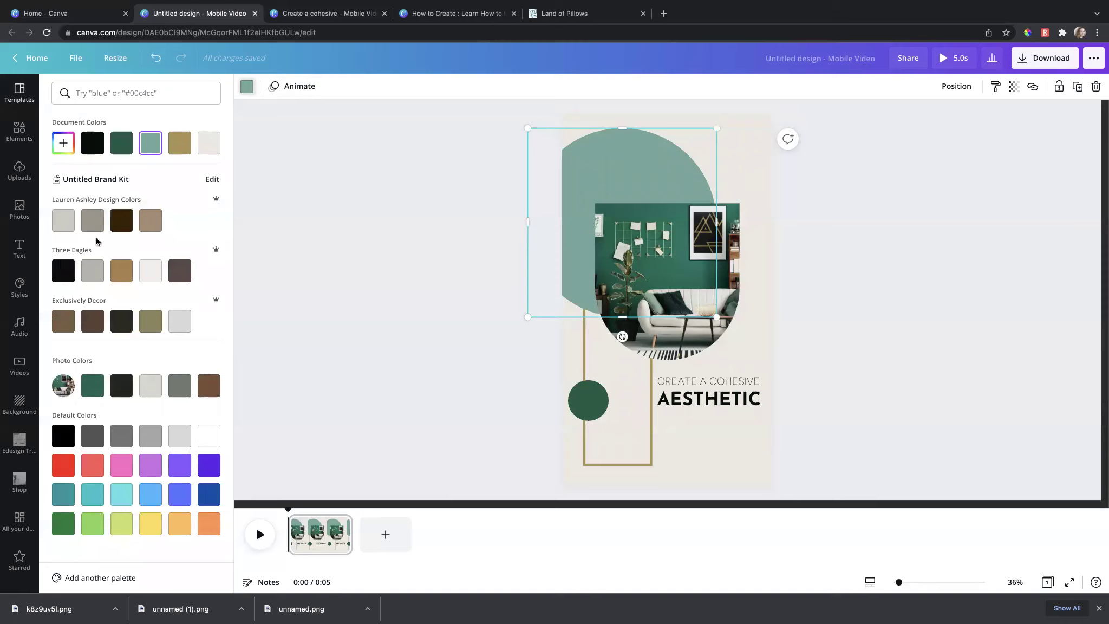
pyautogui.click(69, 222)
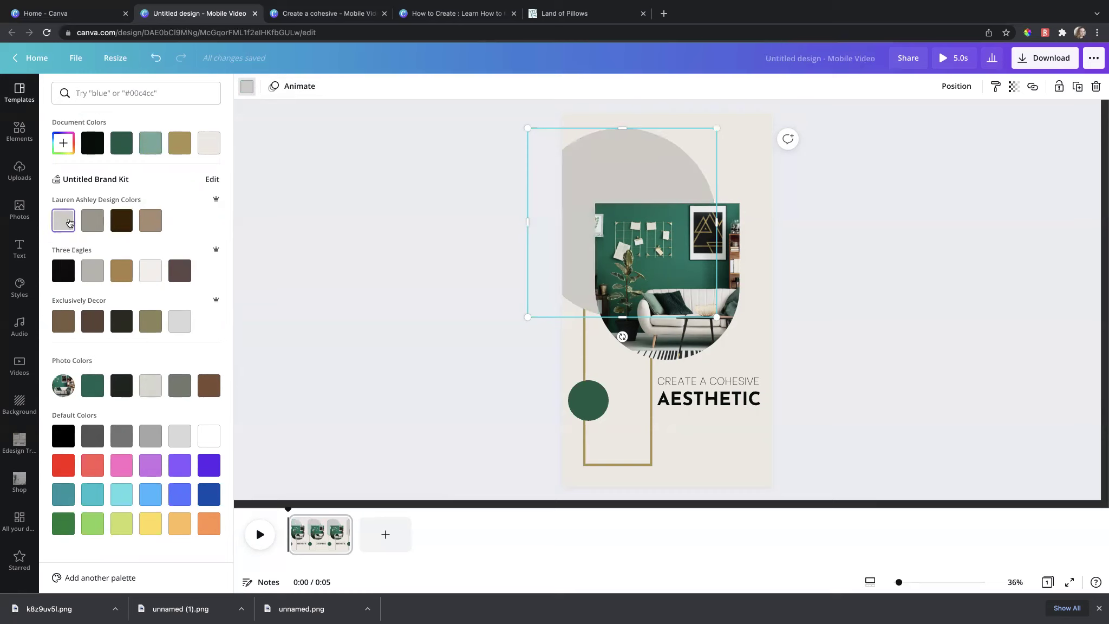
pyautogui.click(400, 186)
# Recolor the thin gold rectangle outline with the brand palette's taupe grey and the small green circle with its tan.
pyautogui.click(585, 373)
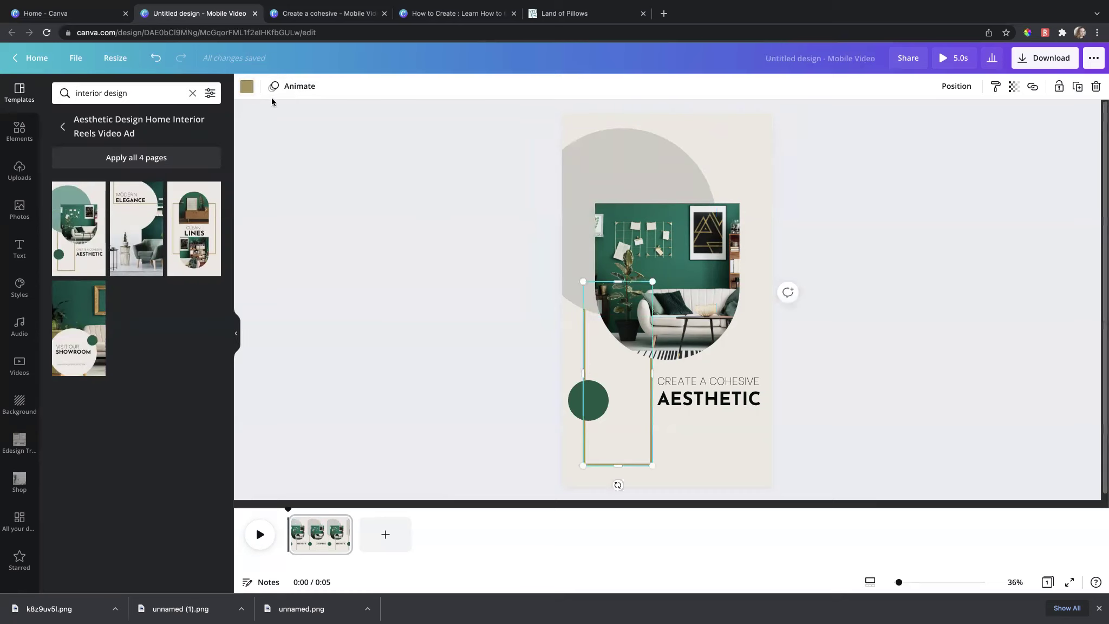
pyautogui.click(247, 89)
pyautogui.click(93, 220)
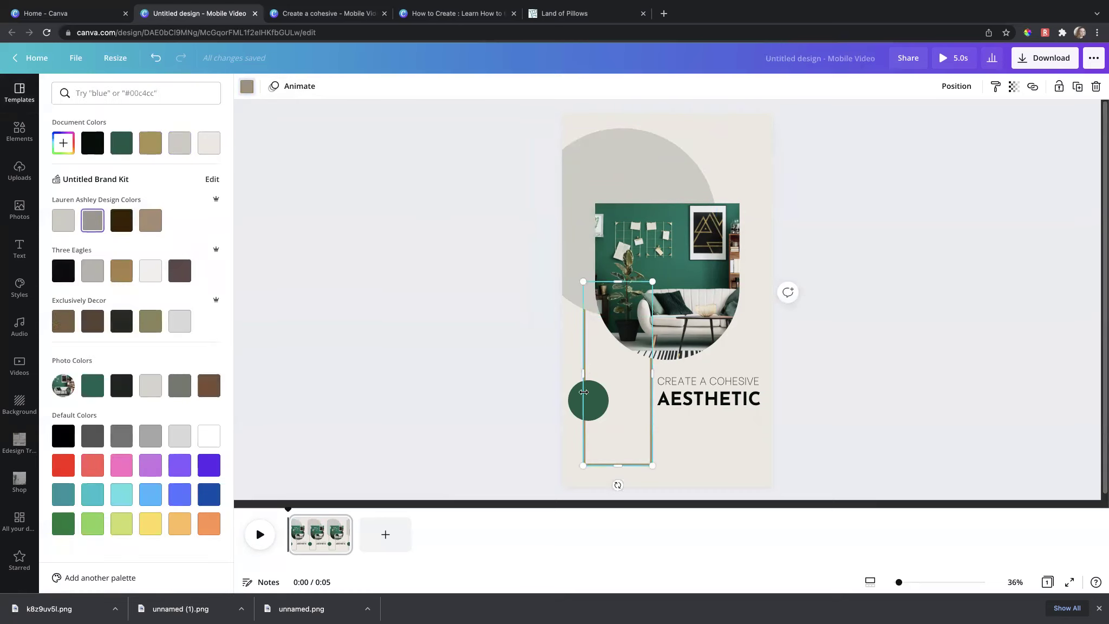
pyautogui.click(590, 398)
pyautogui.click(150, 221)
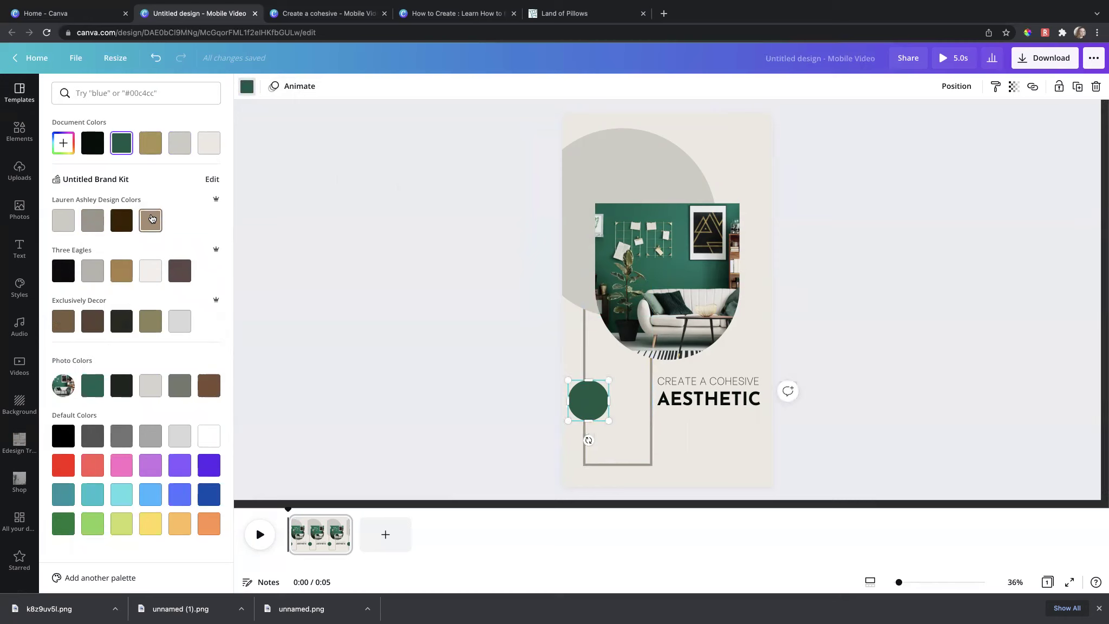
pyautogui.click(485, 293)
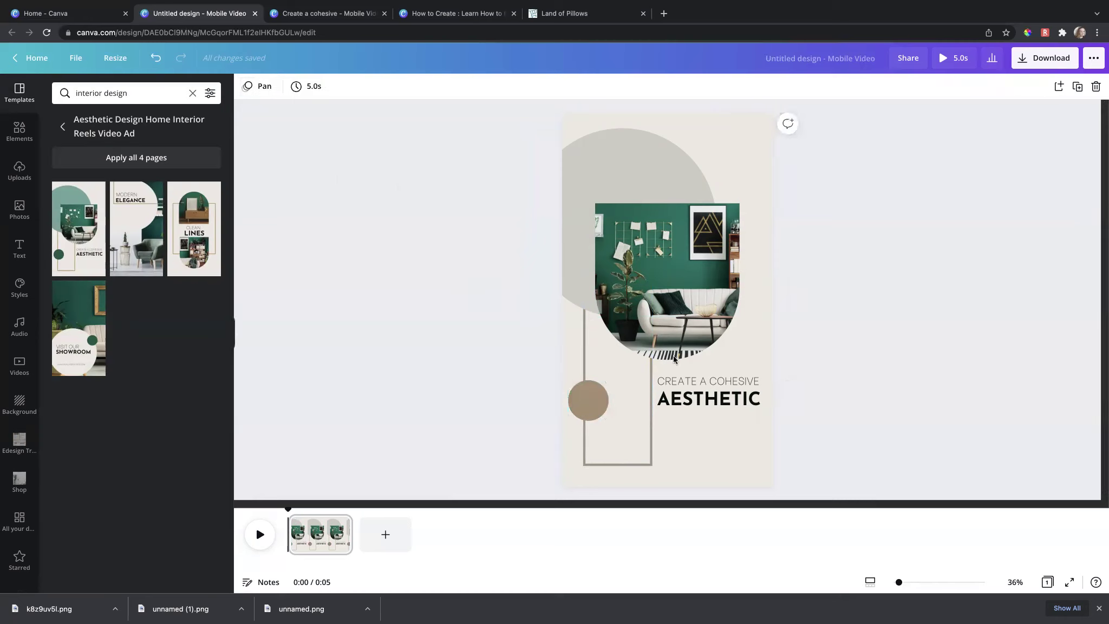
# Replace the text "CREATE A COHESIVE" with "LIVING ROOM DESIGN" and the bold "AESTHETIC" beneath it with "2022".
pyautogui.click(730, 384)
pyautogui.click(729, 382)
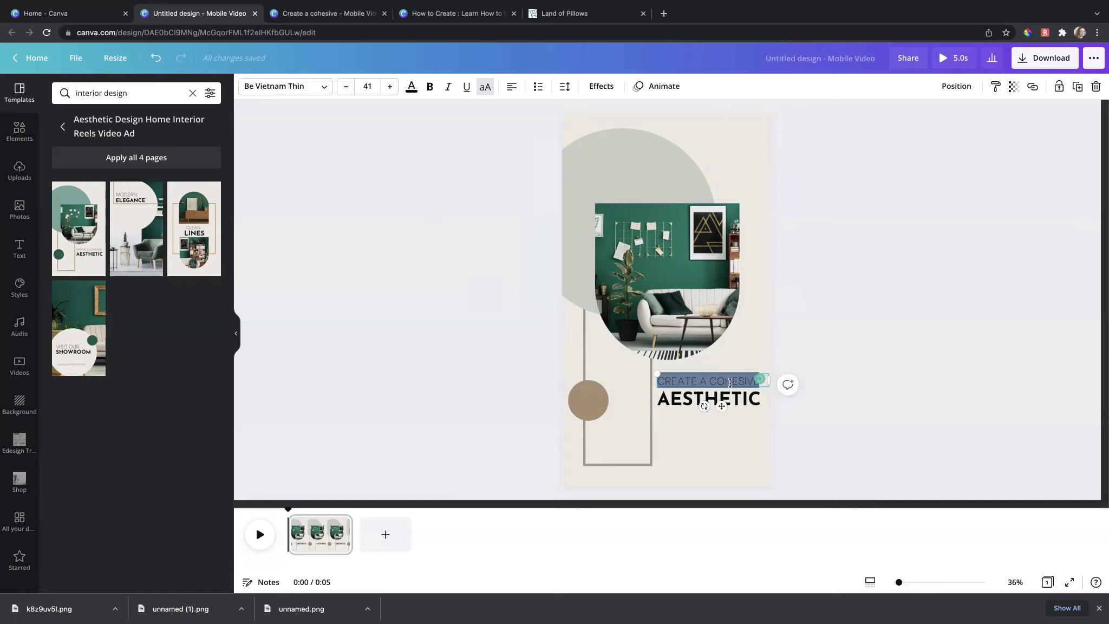
pyautogui.press('BackSpace')
pyautogui.write('LIVING ROOM ')
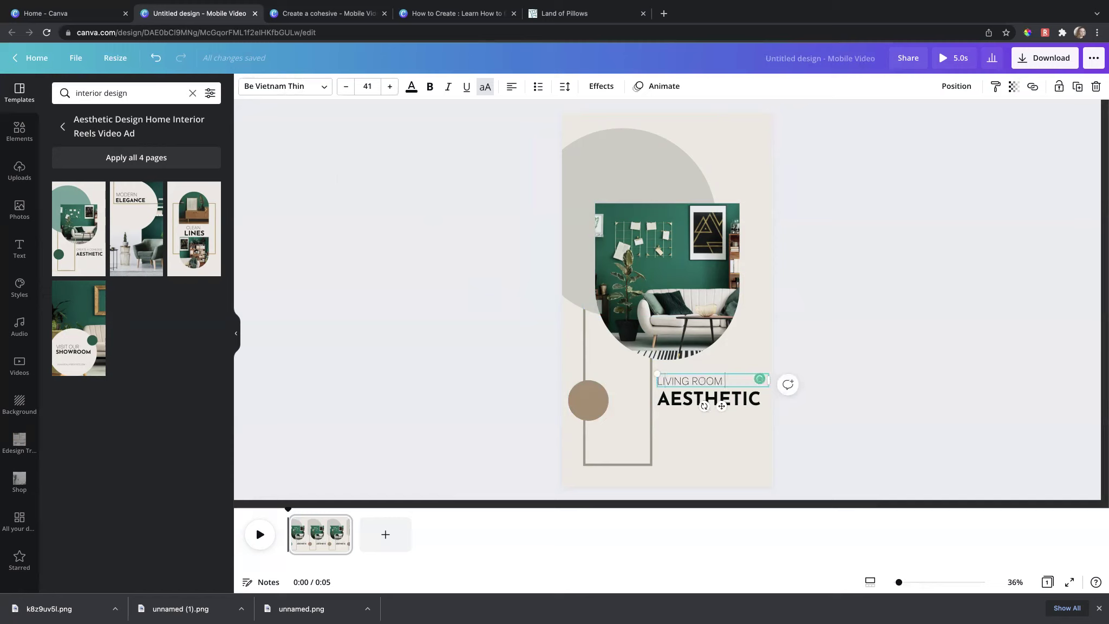
pyautogui.write('DESIGN')
pyautogui.click(739, 399)
pyautogui.doubleClick(740, 399)
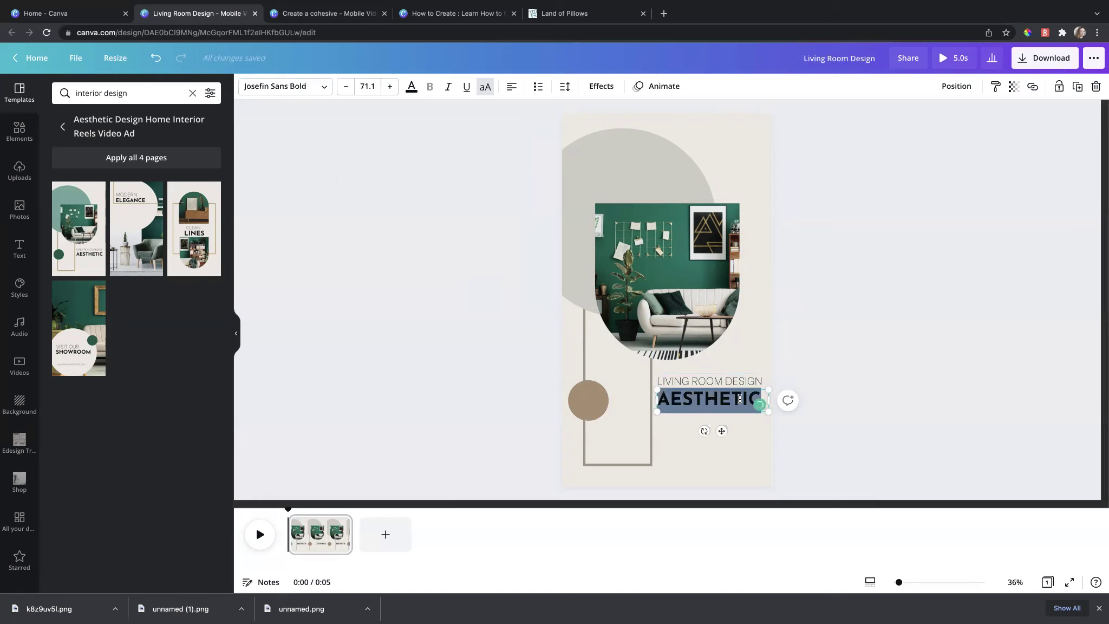
pyautogui.write('2022')
# Change the font of "LIVING ROOM DESIGN" to Glacial Indifference and the font of "2022" to Montserrat.
pyautogui.click(695, 382)
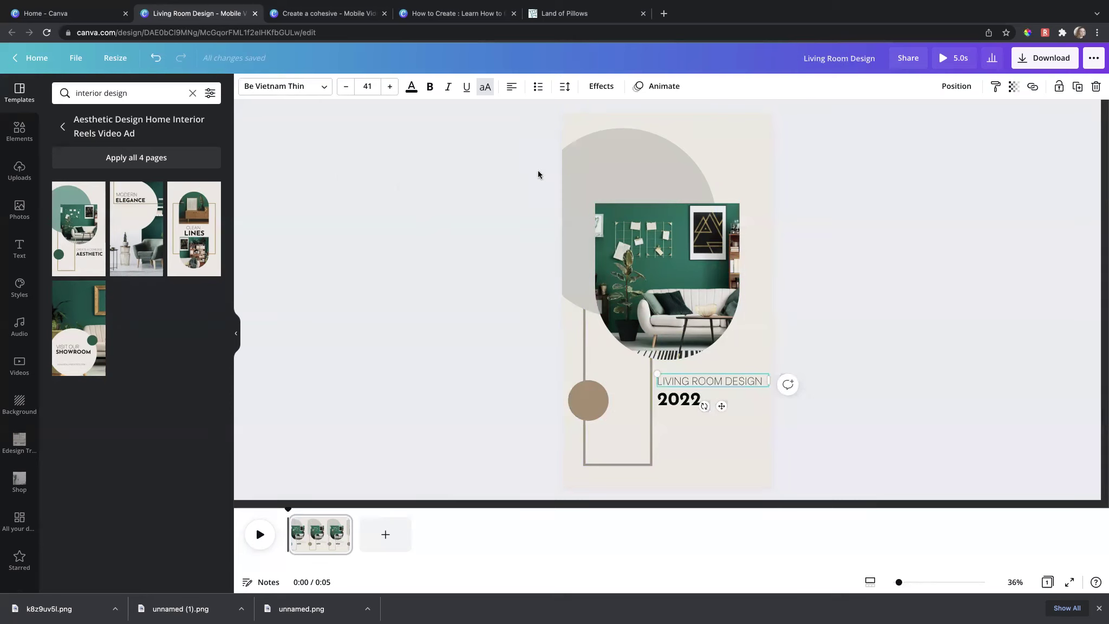
pyautogui.click(295, 93)
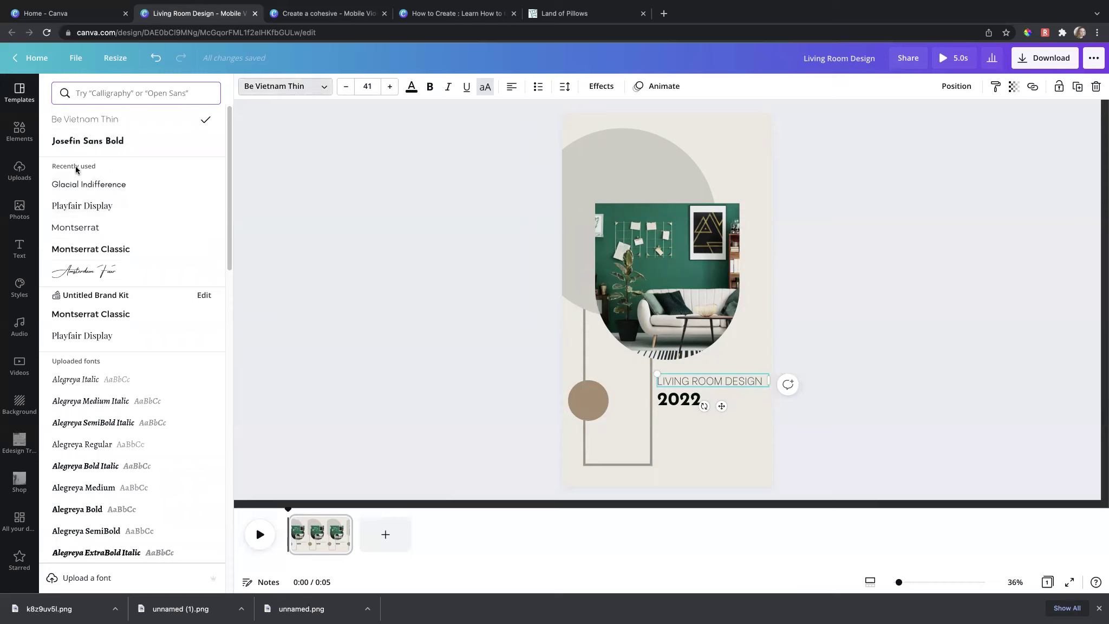
pyautogui.click(97, 188)
pyautogui.click(679, 399)
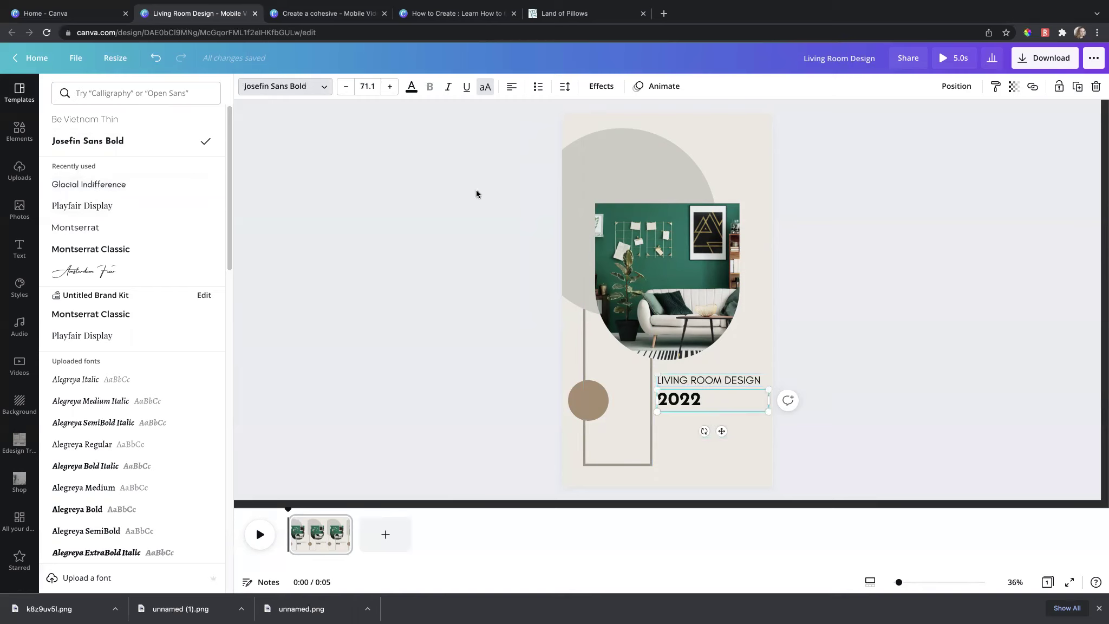
pyautogui.click(104, 232)
pyautogui.click(395, 247)
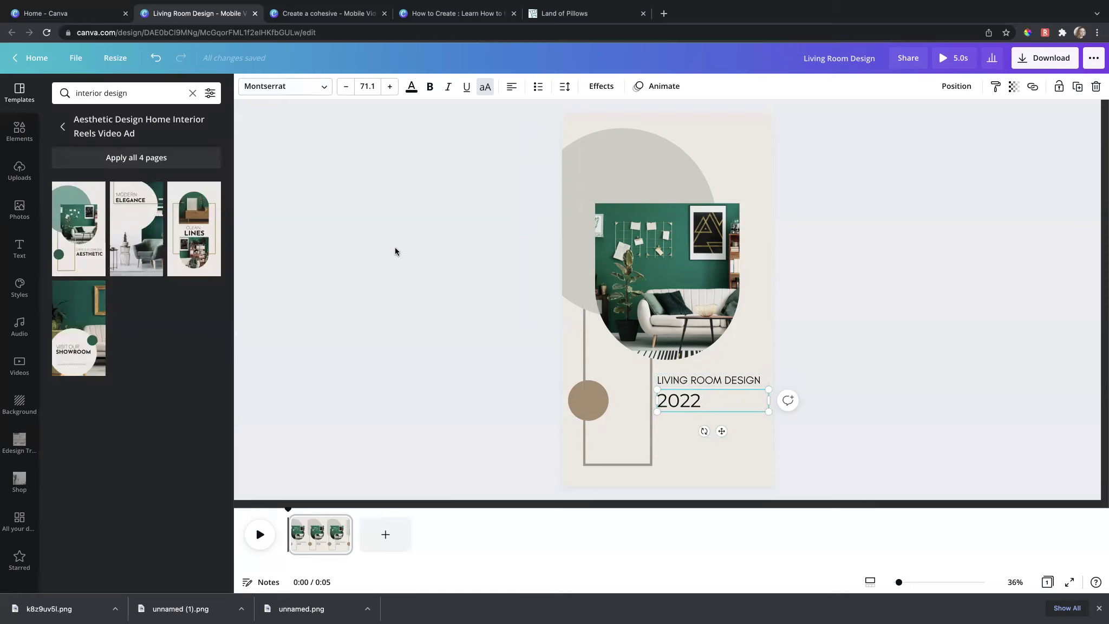
# Replace the green living room photo with the uploaded marble fireplace photo and turn the frame so the picture is upright under an arch.
pyautogui.click(649, 267)
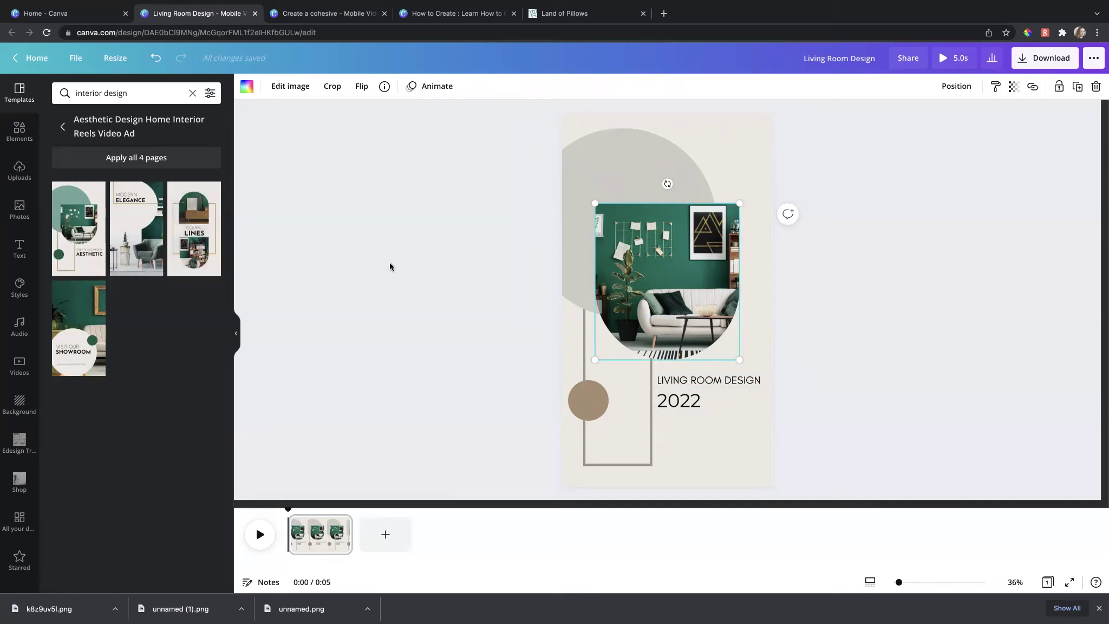
pyautogui.click(20, 171)
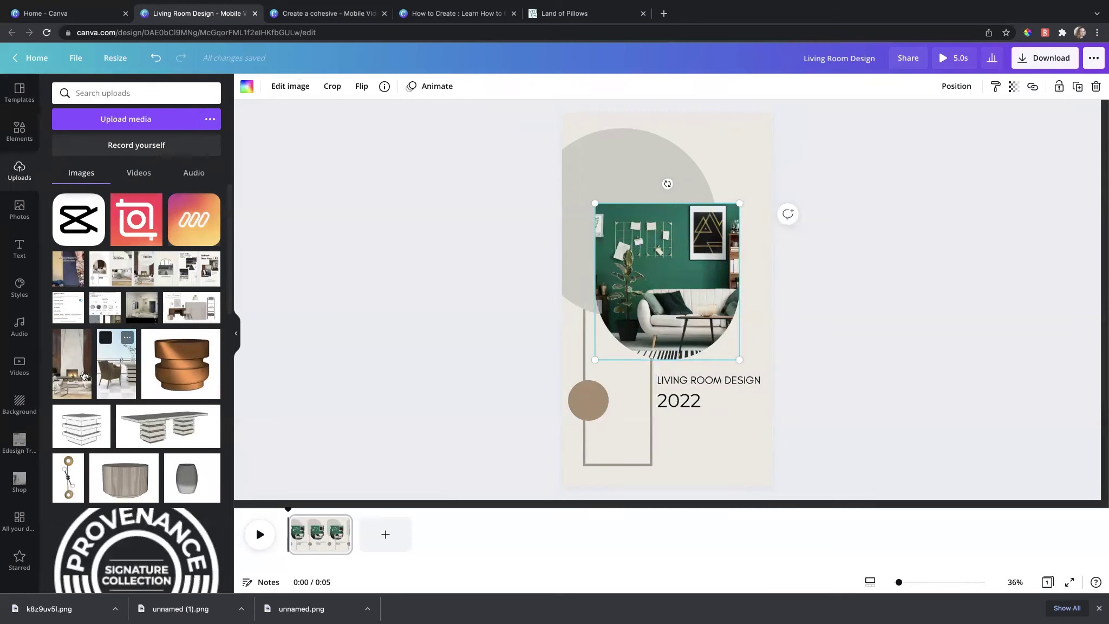
pyautogui.moveTo(73, 369); pyautogui.dragTo(636, 248)
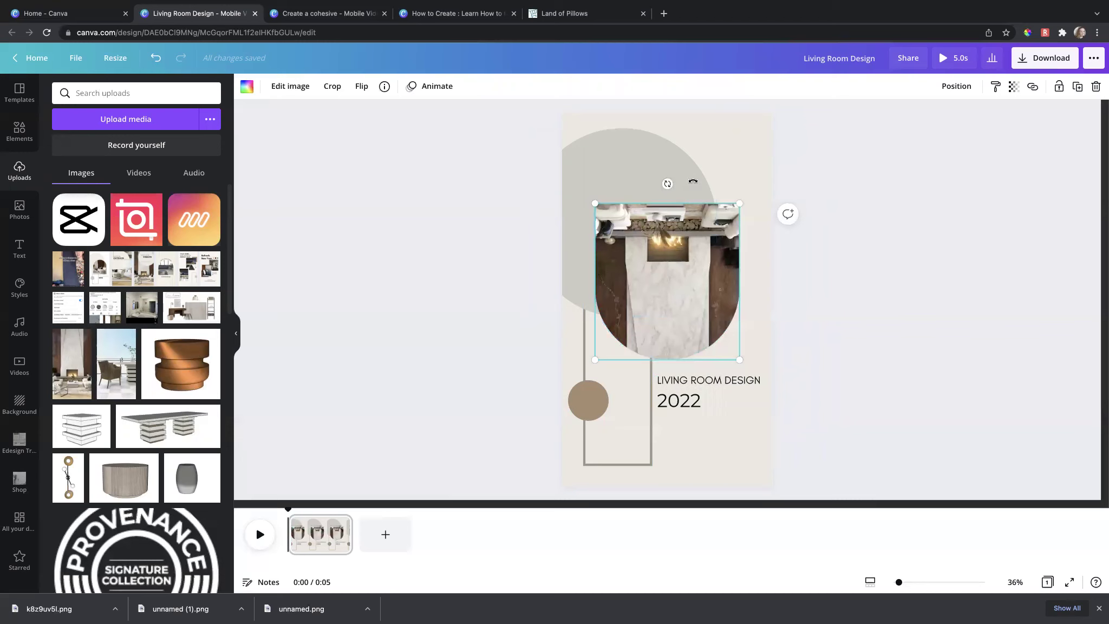
pyautogui.click(431, 347)
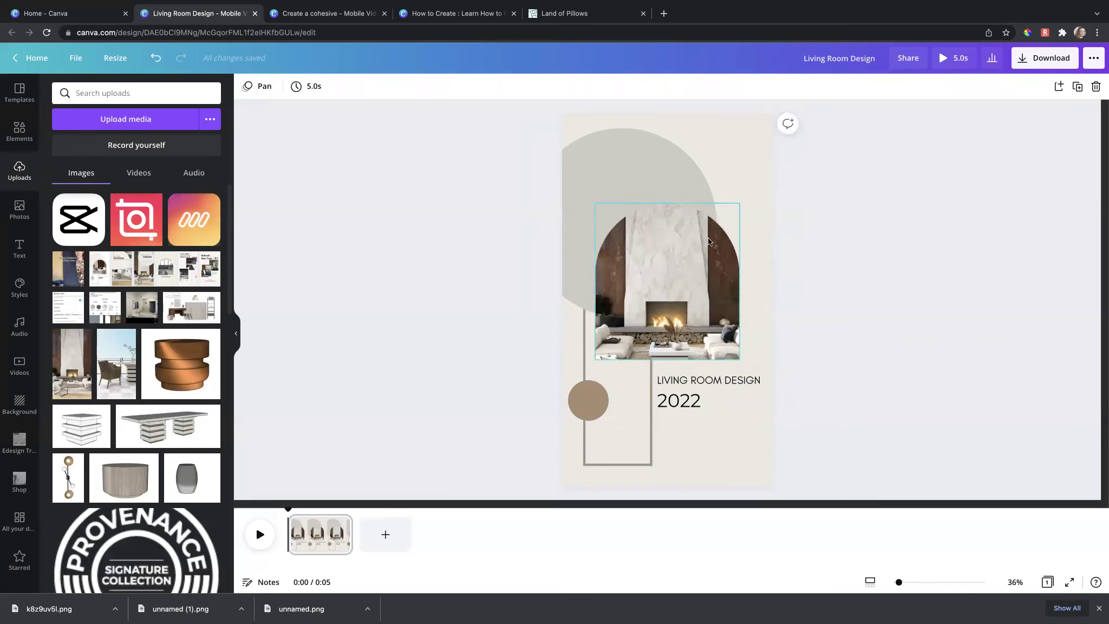
pyautogui.click(651, 267)
pyautogui.click(463, 290)
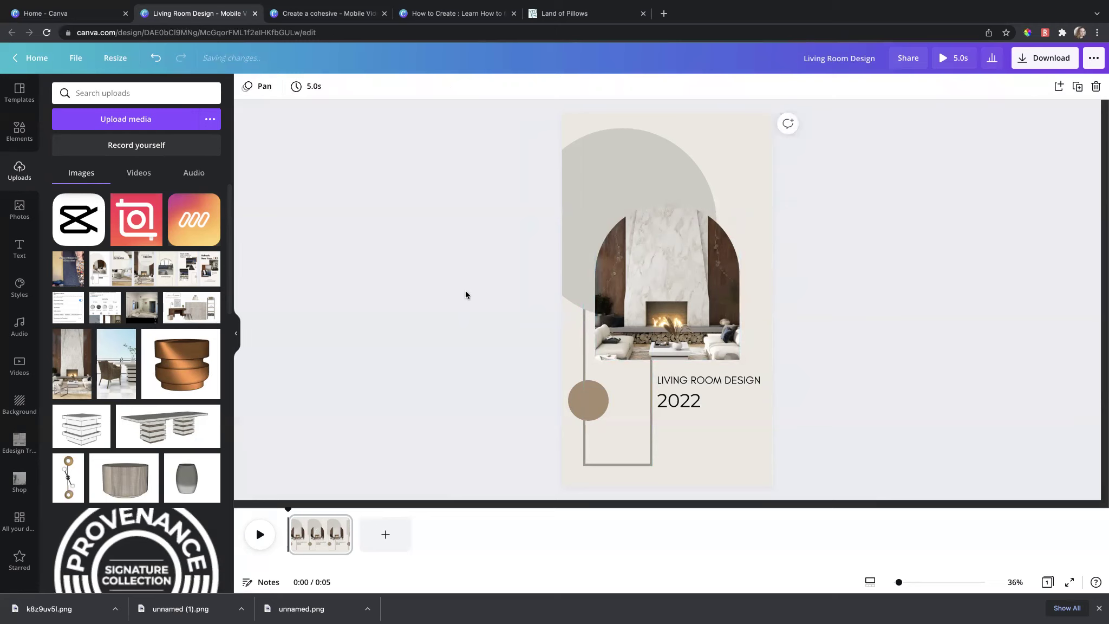
# Add a second page and apply the "Modern Elegance" page of the interior design template to it.
pyautogui.click(19, 92)
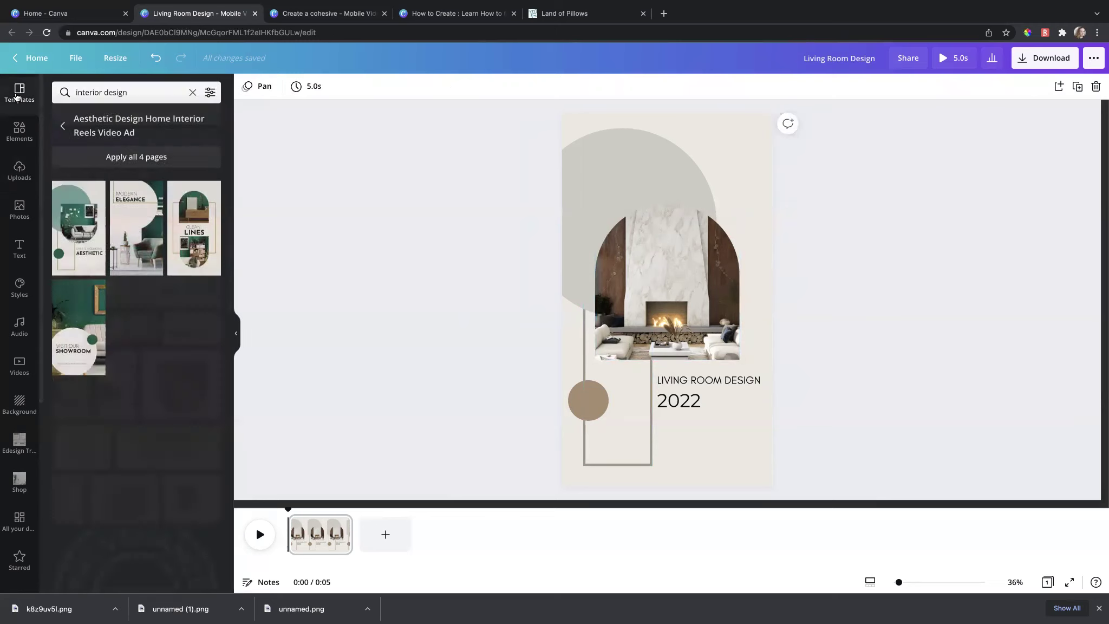
pyautogui.click(385, 534)
pyautogui.click(129, 223)
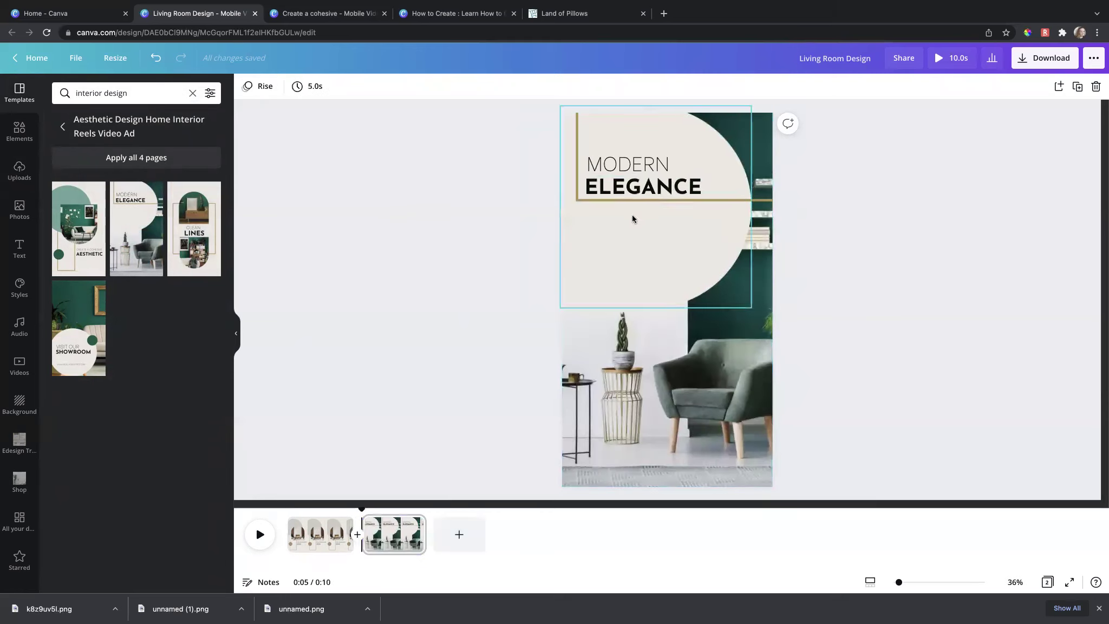
# Recolor the gold corner lines around "MODERN ELEGANCE" with the taupe grey from the document colors.
pyautogui.click(575, 139)
pyautogui.click(250, 89)
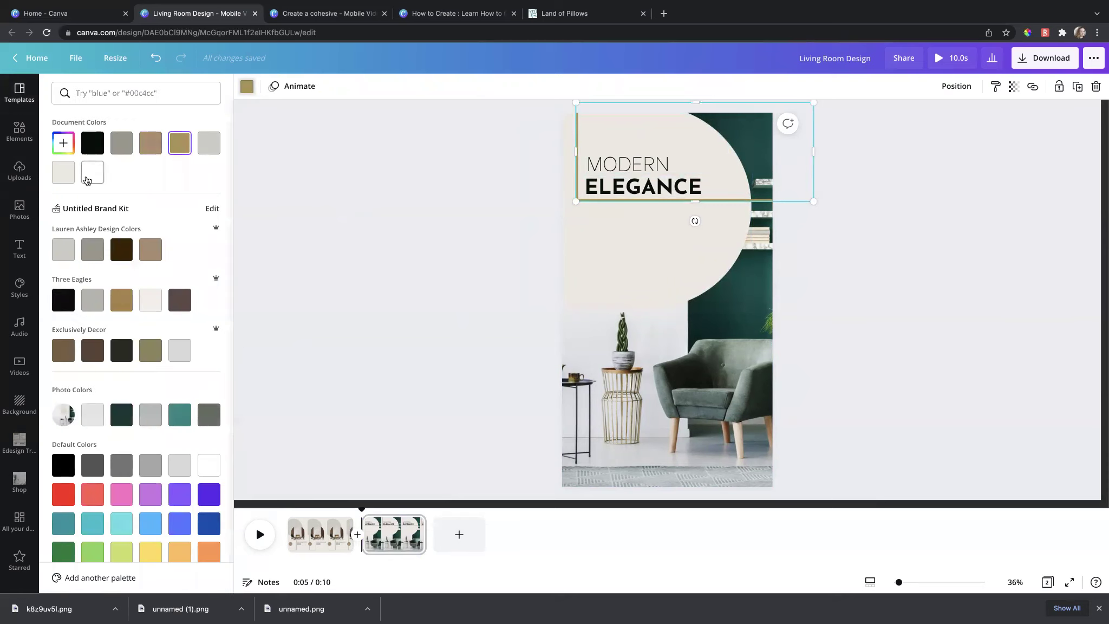
pyautogui.click(121, 143)
pyautogui.click(423, 223)
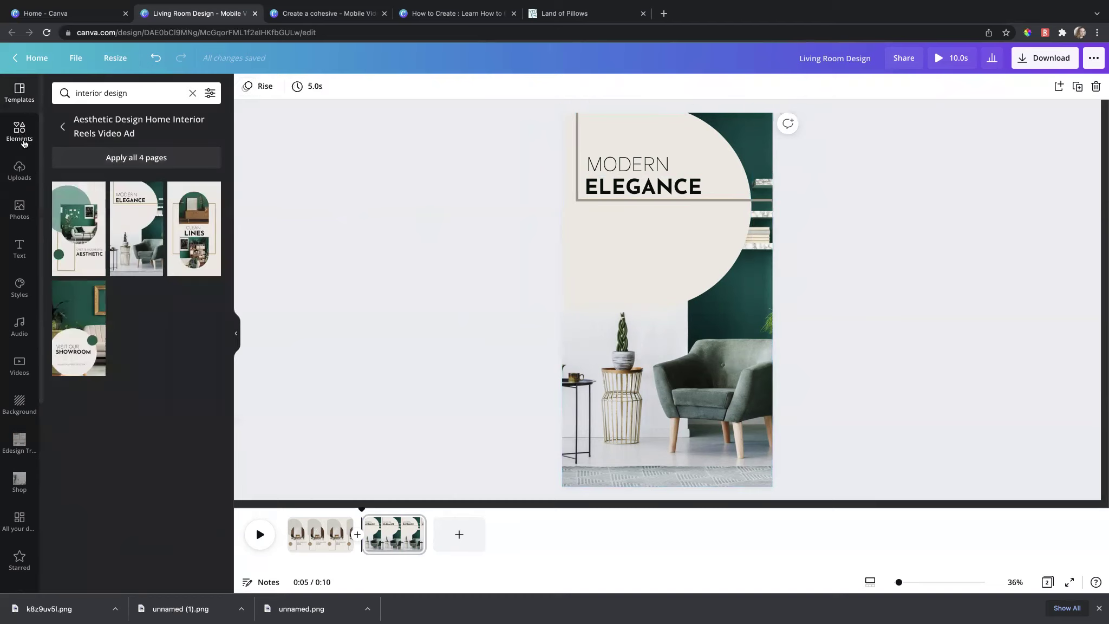
# Try the uploaded wicker armchair photo as the second page's background.
pyautogui.click(28, 173)
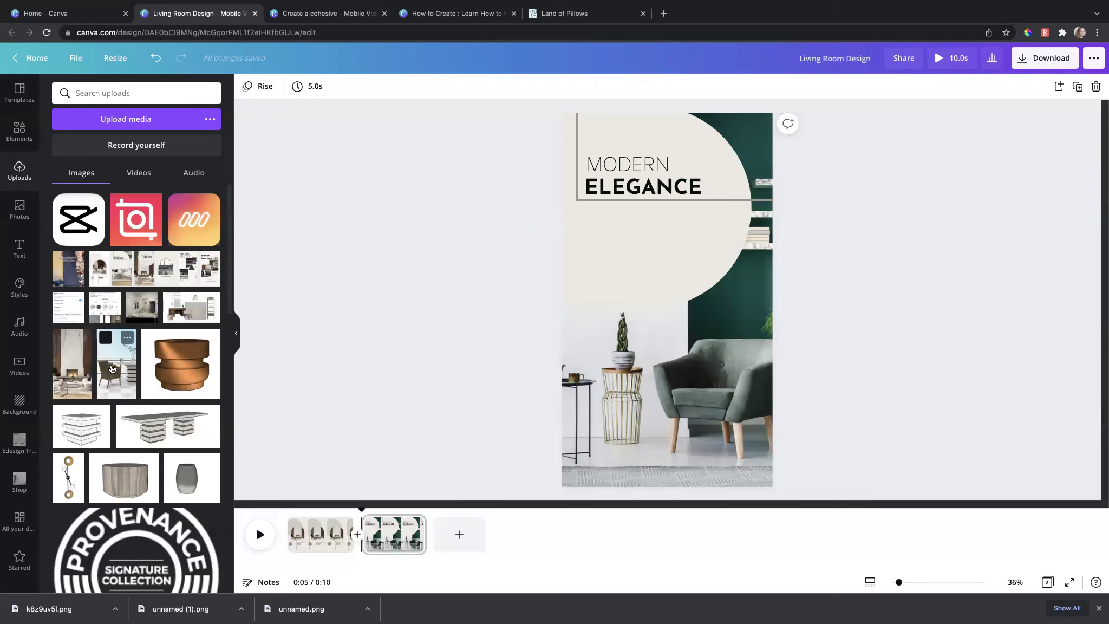
pyautogui.scroll(-1, 112, 369)
pyautogui.moveTo(116, 298); pyautogui.dragTo(566, 324)
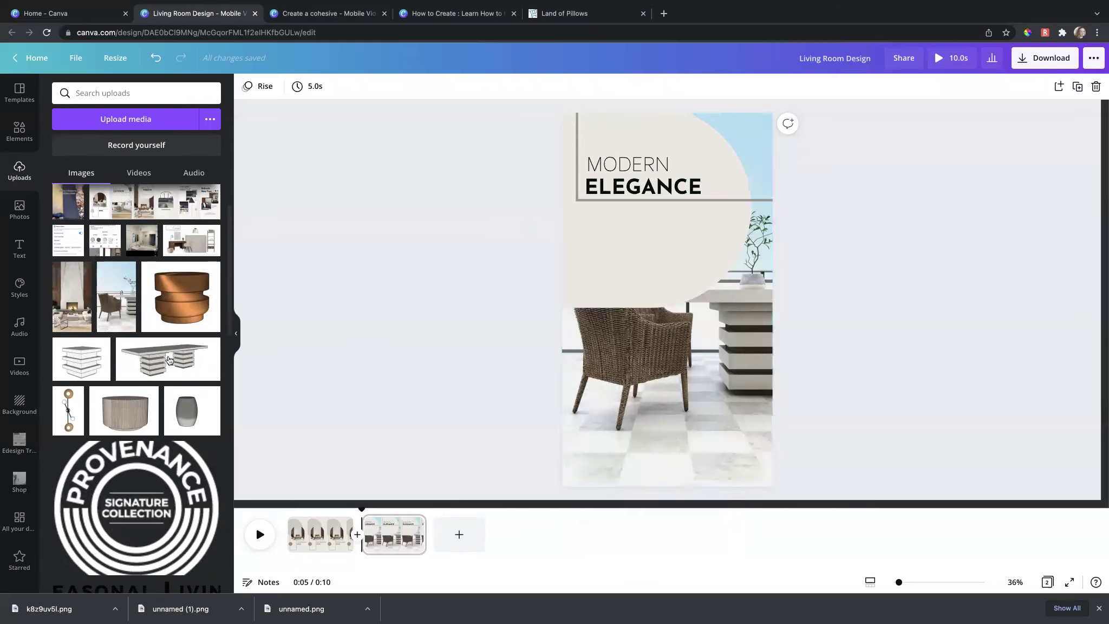
# Set the uploaded wide living room photo with the marble fireplace as the second page's background.
pyautogui.scroll(-10, 158, 379)
pyautogui.scroll(-15, 158, 379)
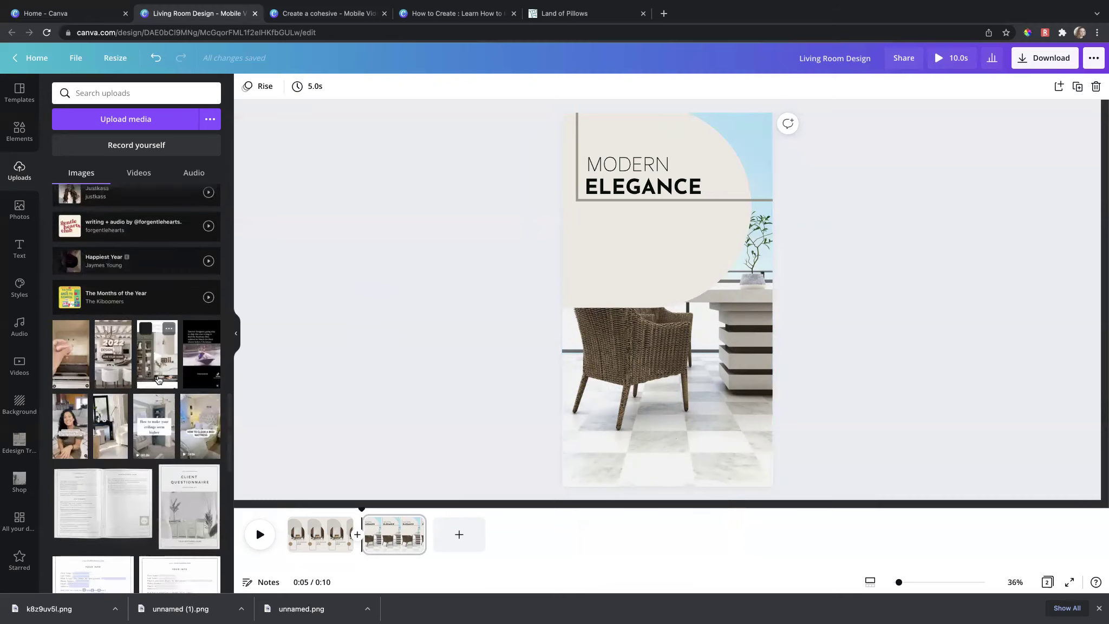
pyautogui.moveTo(158, 379); pyautogui.dragTo(604, 371)
pyautogui.doubleClick(603, 372)
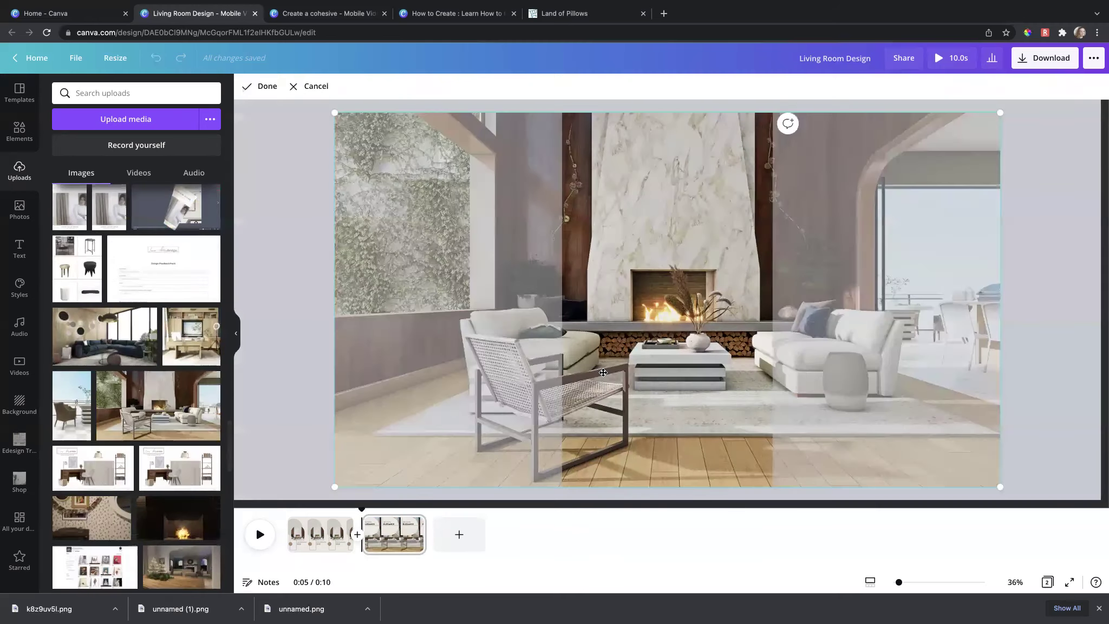
pyautogui.click(310, 341)
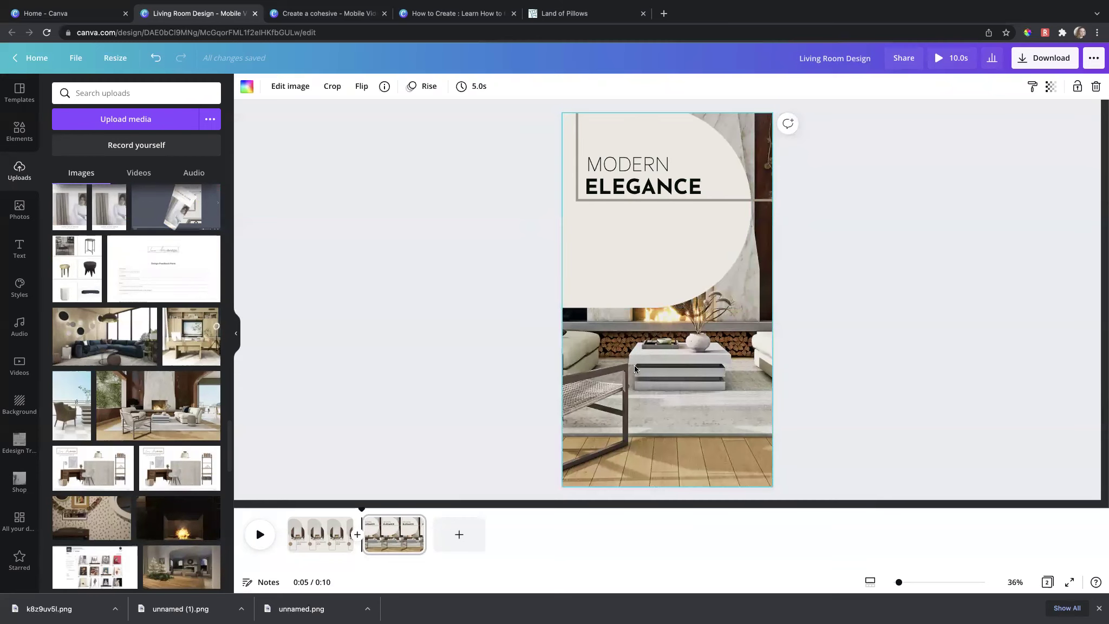
# Reposition the background photo's crop so the white sofa and grey drum side table show below the cream circle.
pyautogui.doubleClick(672, 389)
pyautogui.moveTo(690, 386); pyautogui.dragTo(533, 390)
pyautogui.click(921, 364)
pyautogui.click(921, 365)
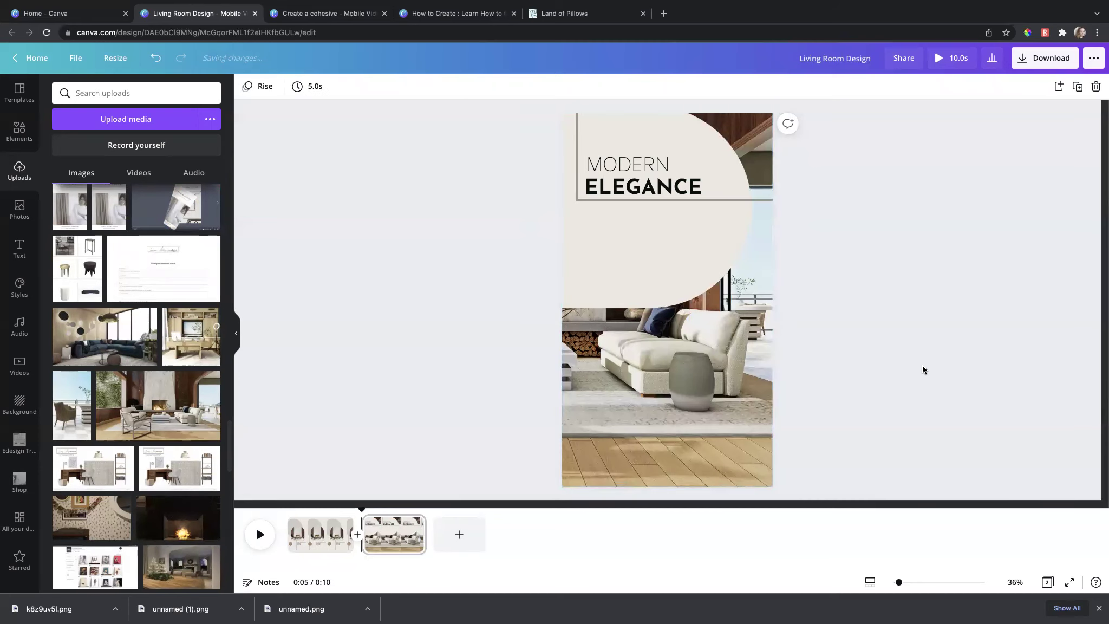
# Add a third page and apply the template's "Visit Our Showroom" page to it.
pyautogui.click(459, 536)
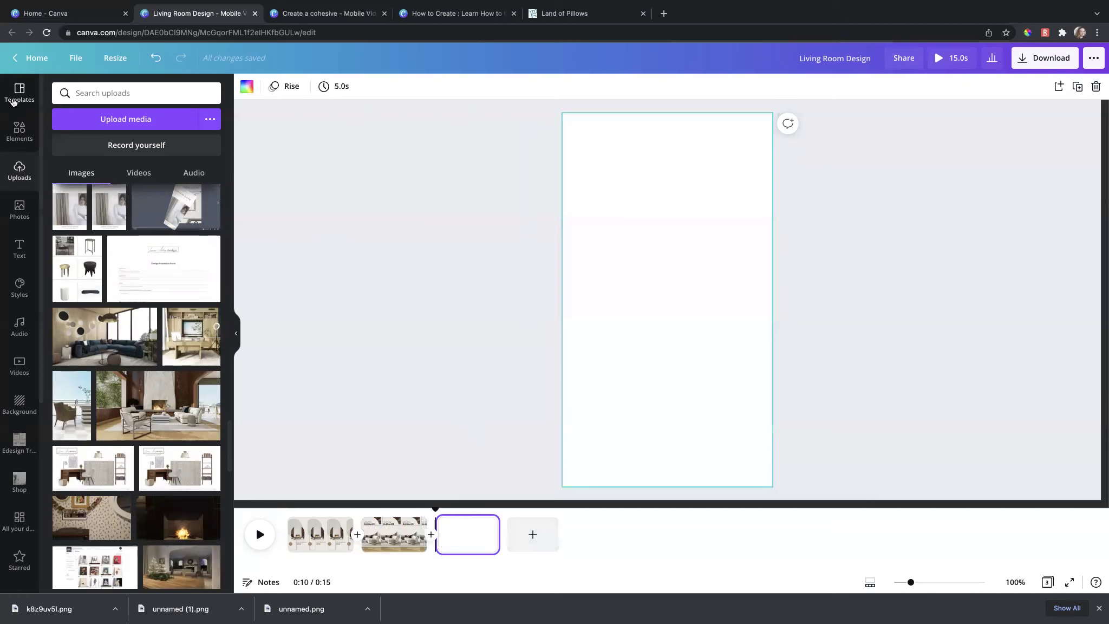
pyautogui.click(21, 96)
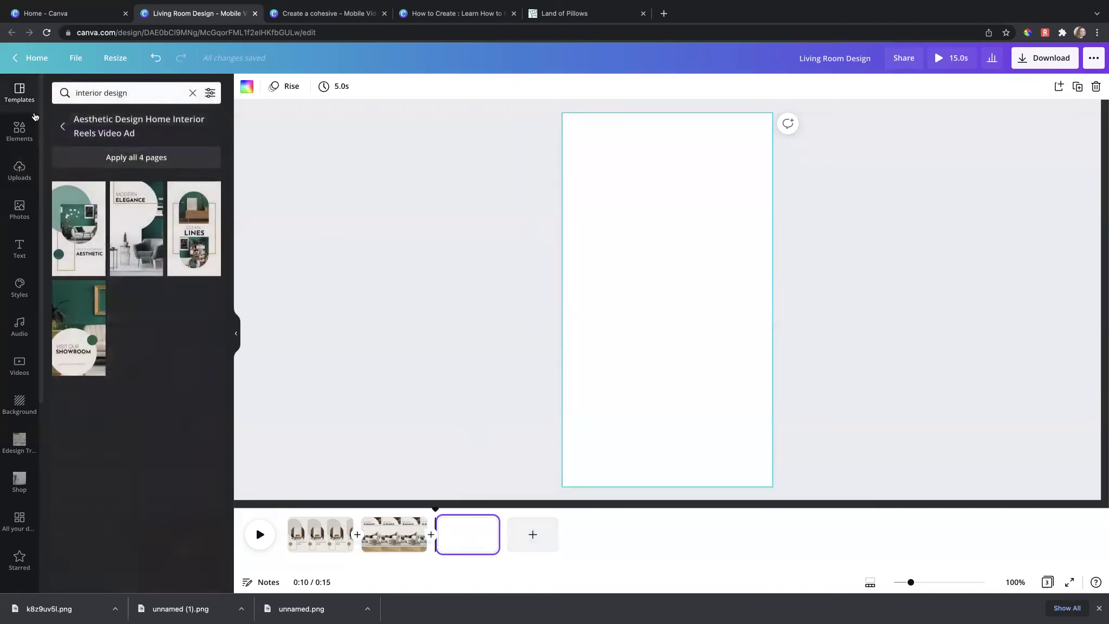
pyautogui.click(87, 310)
# Retype the upper heading line as "VISIT OUR" and replace "SHOWROOM" beneath it with "WEBSITE".
pyautogui.click(603, 379)
pyautogui.click(604, 374)
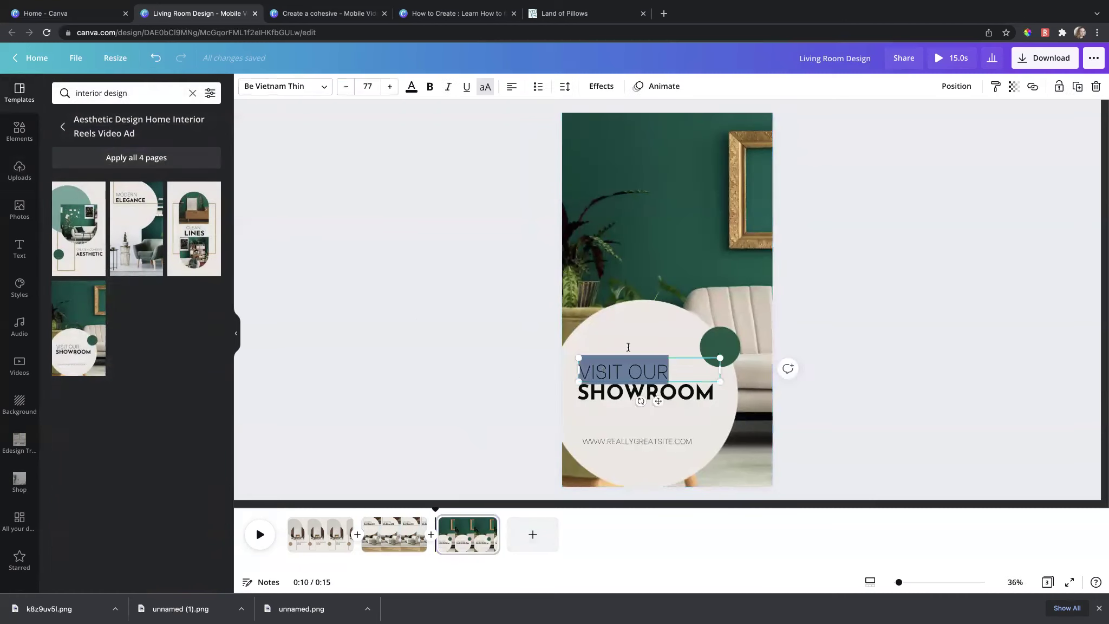
pyautogui.press('BackSpace')
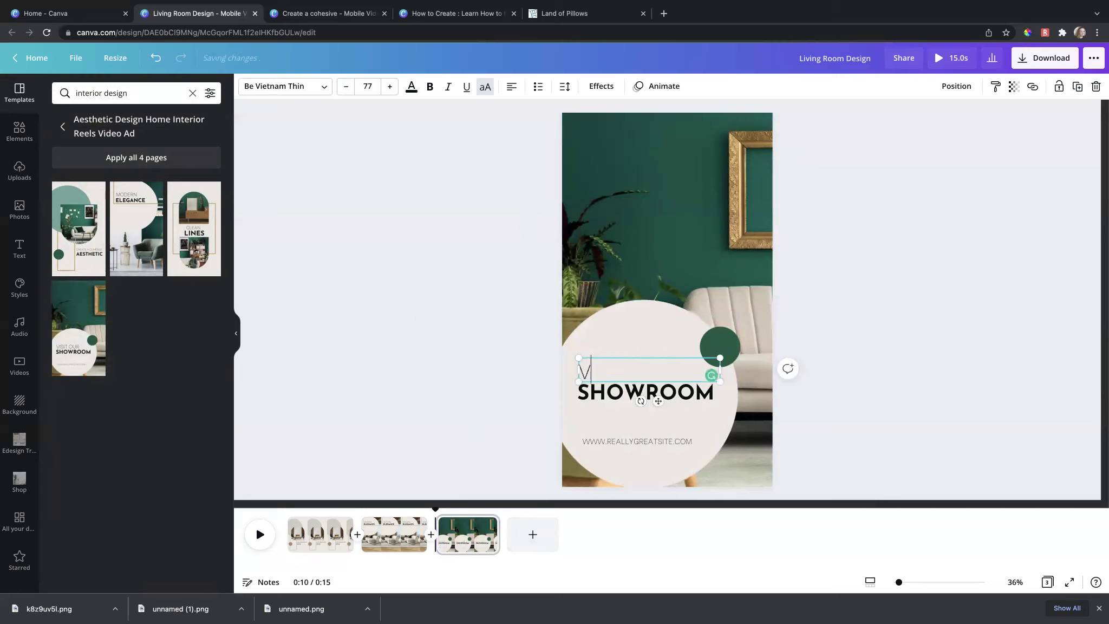
pyautogui.write('VISIT OUR')
pyautogui.click(647, 402)
pyautogui.click(647, 402)
pyautogui.write('WEBSITE')
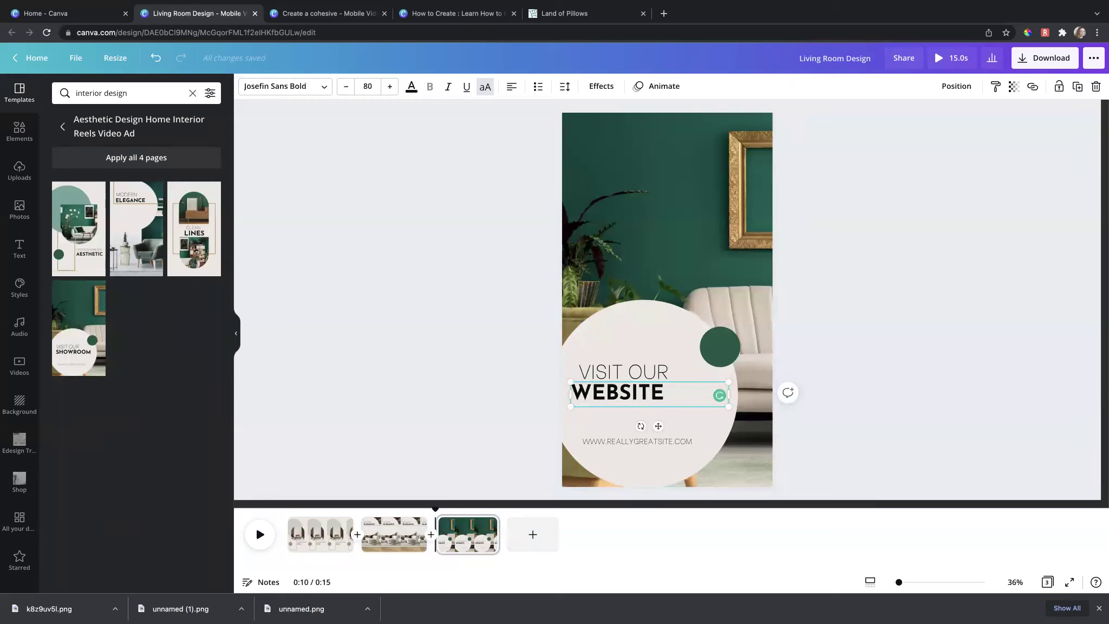
# Move the "VISIT OUR" text slightly left to line up with the start of "WEBSITE".
pyautogui.click(623, 371)
pyautogui.moveTo(659, 401); pyautogui.dragTo(653, 401)
pyautogui.click(537, 383)
# Set "VISIT OUR" and "WEBSITE" in Glacial Indifference, with "WEBSITE" bold and nudged into line with the text above.
pyautogui.click(617, 372)
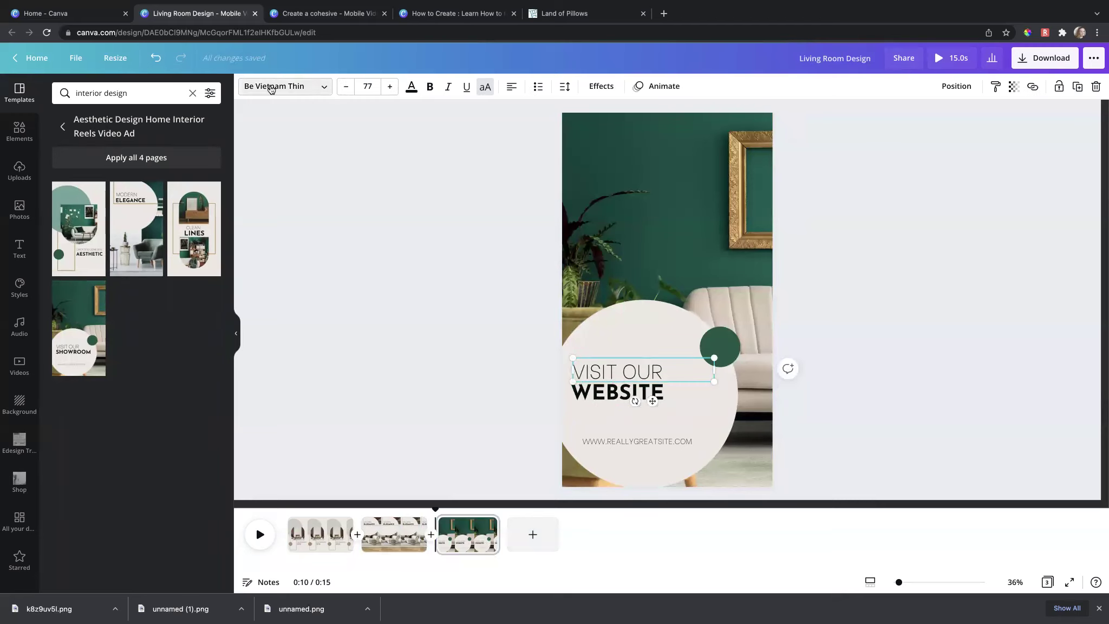
pyautogui.click(320, 86)
pyautogui.click(112, 141)
pyautogui.click(586, 390)
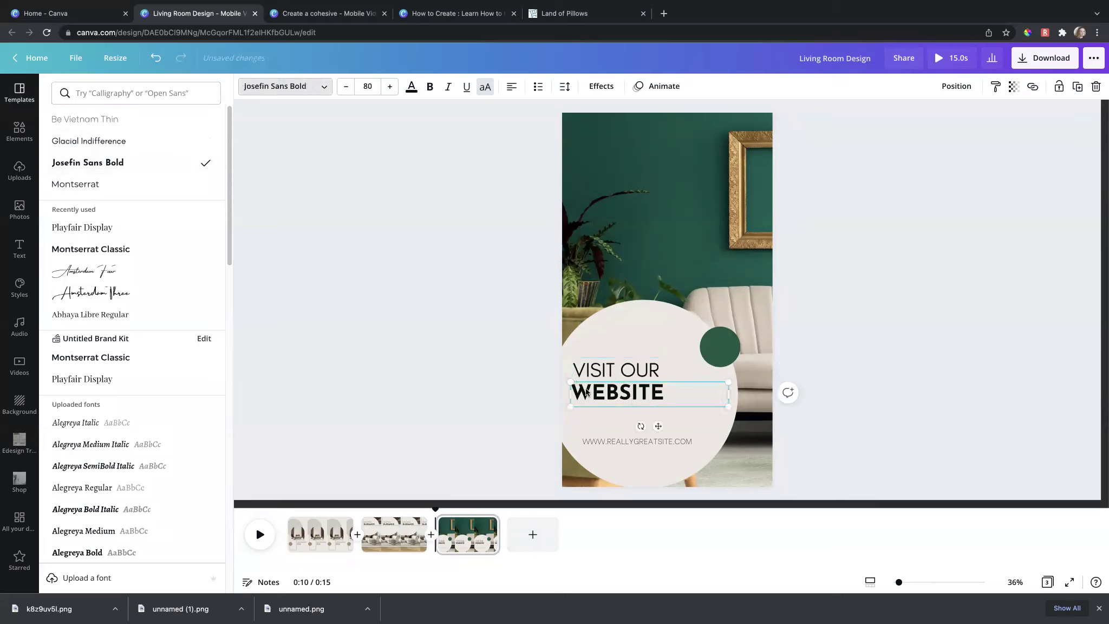
pyautogui.click(76, 184)
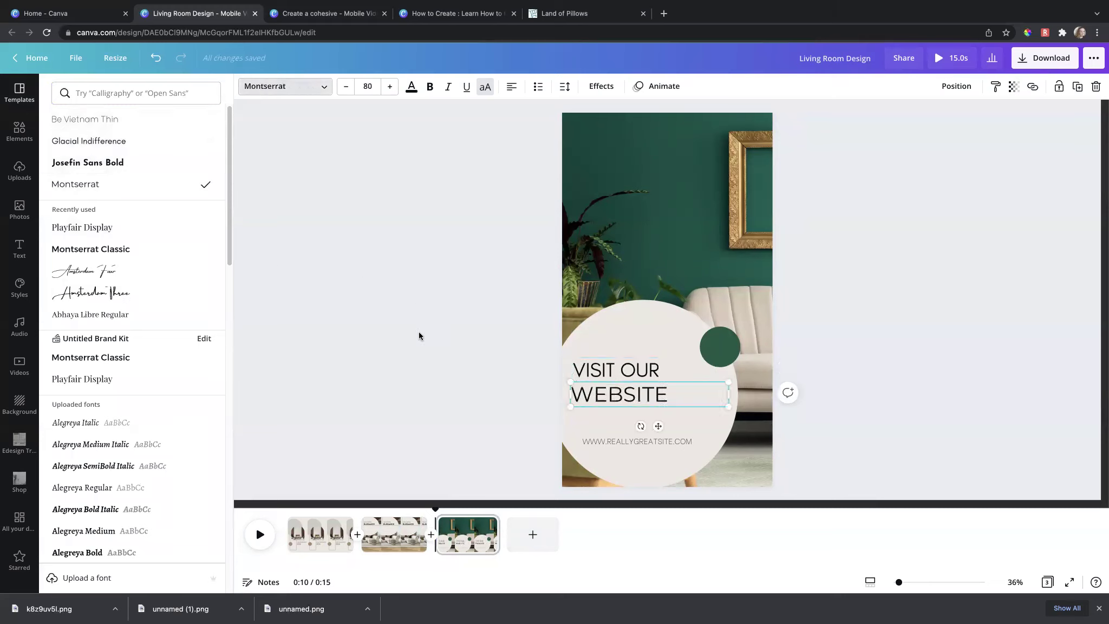
pyautogui.click(122, 142)
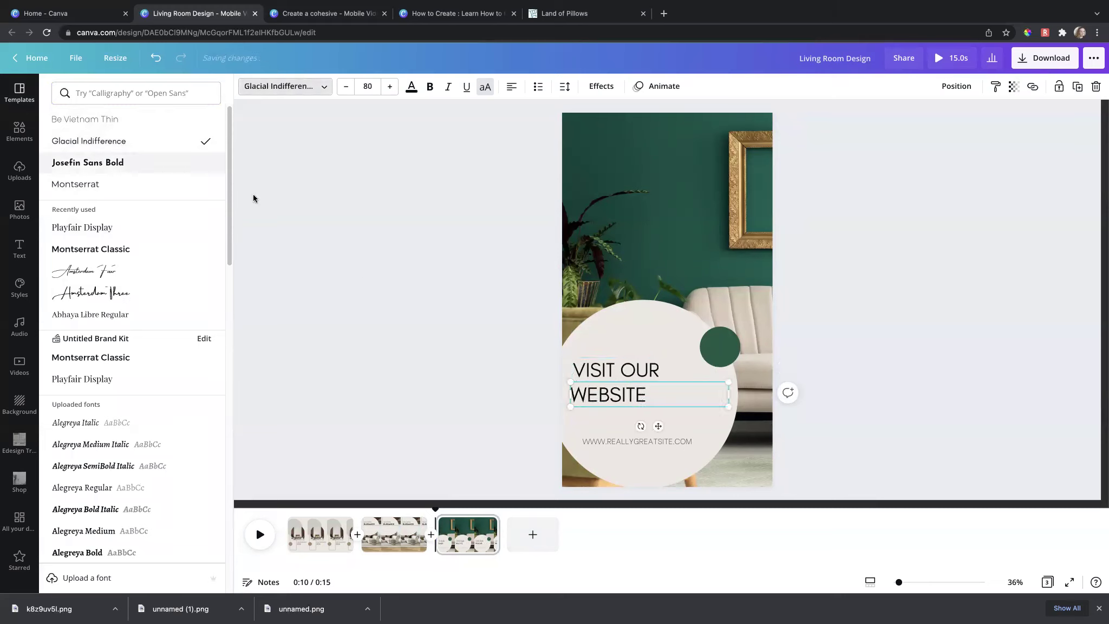
pyautogui.click(428, 89)
pyautogui.click(372, 323)
pyautogui.moveTo(606, 393); pyautogui.dragTo(608, 391)
pyautogui.click(628, 441)
pyautogui.click(641, 441)
pyautogui.click(653, 441)
pyautogui.moveTo(672, 442); pyautogui.dragTo(618, 442)
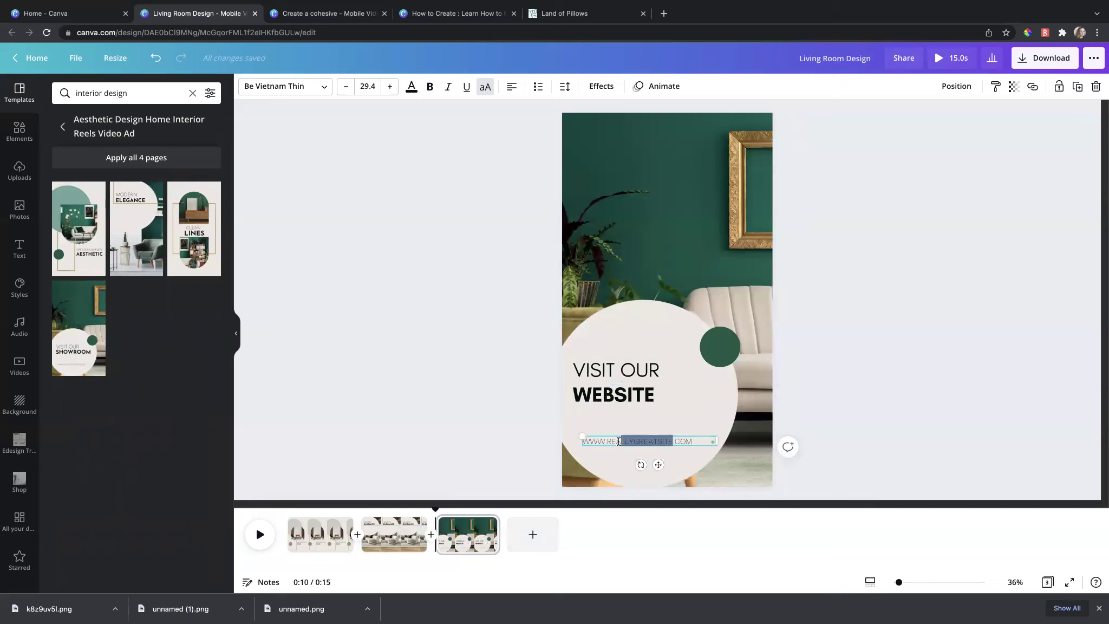
pyautogui.write('LASHLEYD')
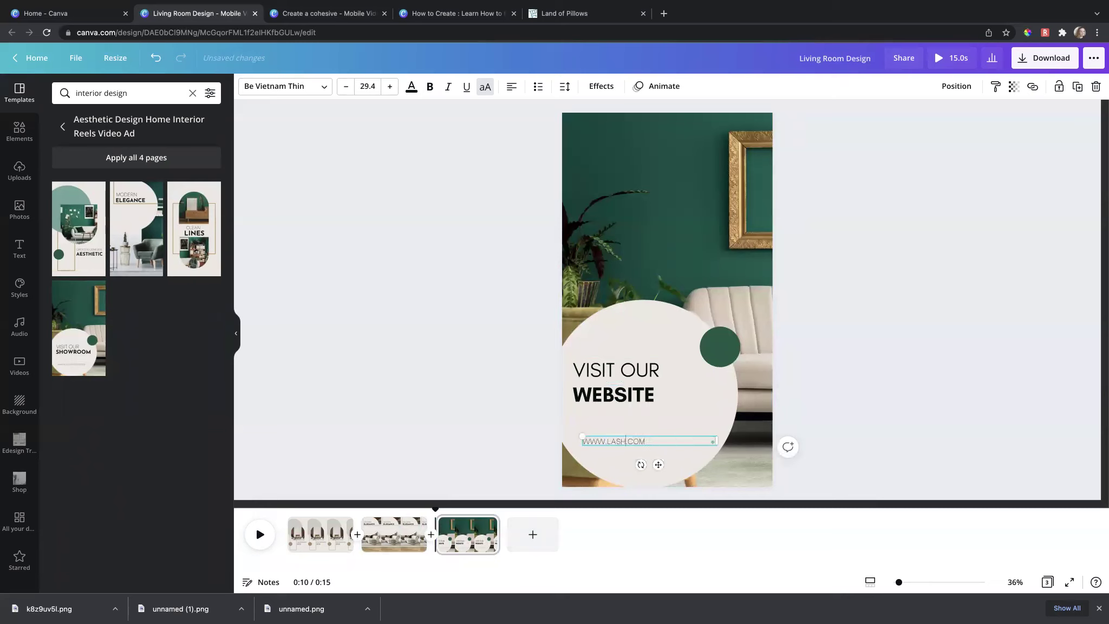
pyautogui.click(470, 330)
# Recolor the small green circle on the third page with the tan from the document colors.
pyautogui.click(719, 346)
pyautogui.click(245, 87)
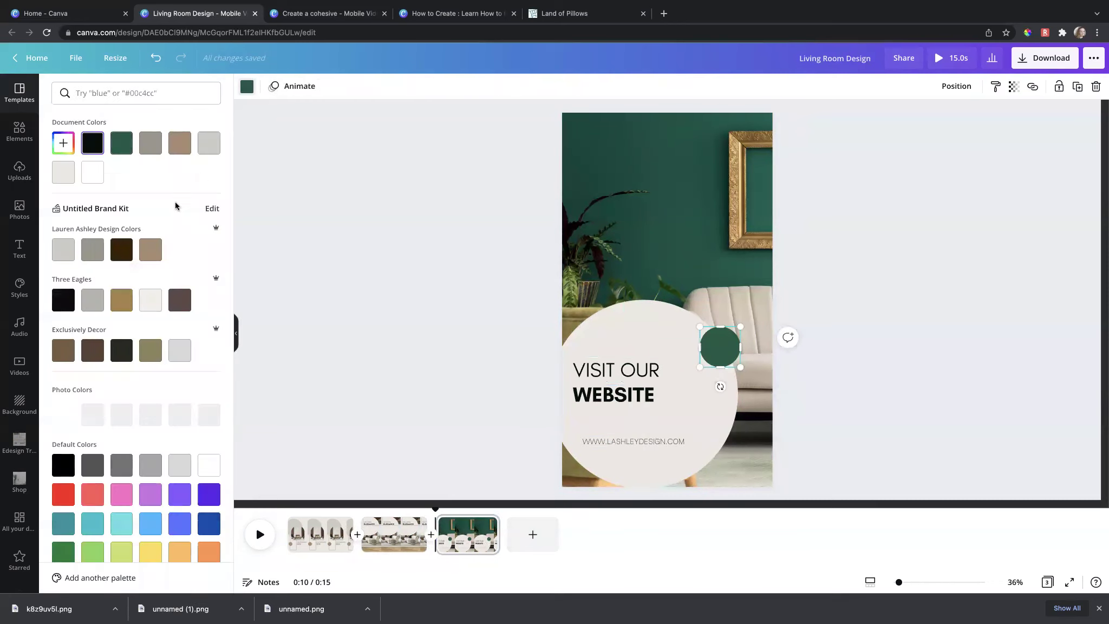
pyautogui.click(179, 142)
pyautogui.click(344, 254)
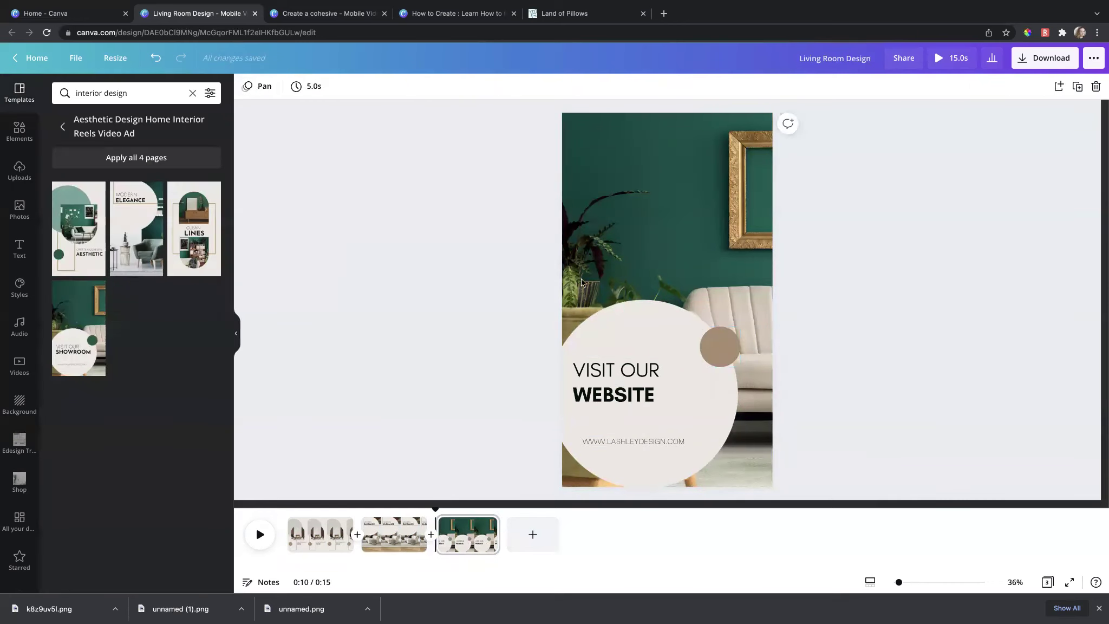
# Replace the third page's background with the uploaded wood shelving photo and reposition its crop to show the ring light stand.
pyautogui.click(596, 271)
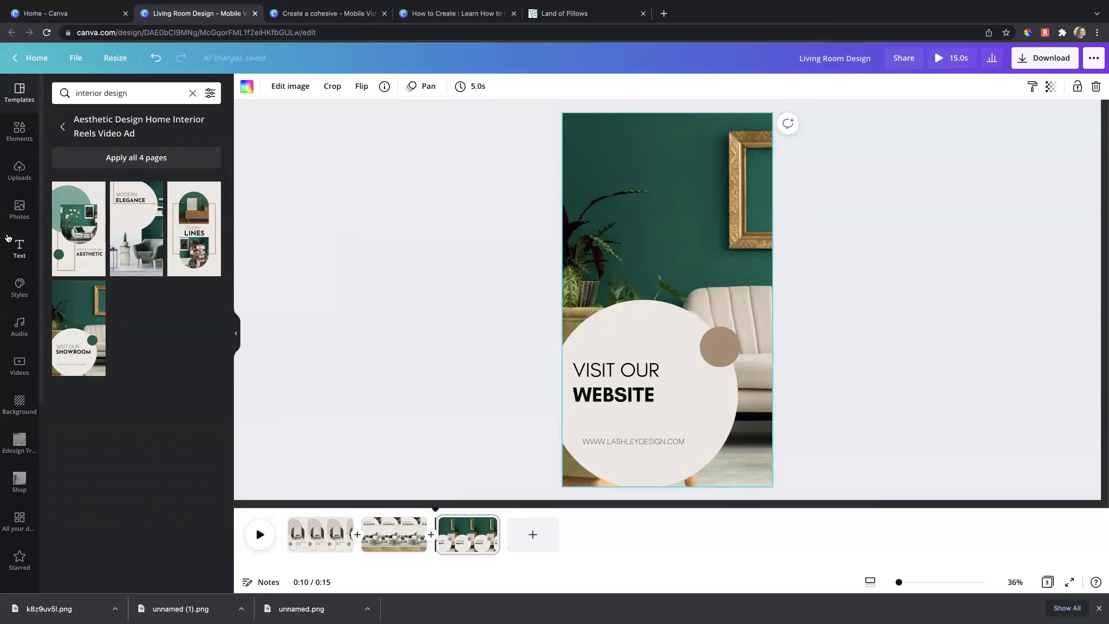
pyautogui.click(19, 171)
pyautogui.moveTo(190, 336); pyautogui.dragTo(652, 238)
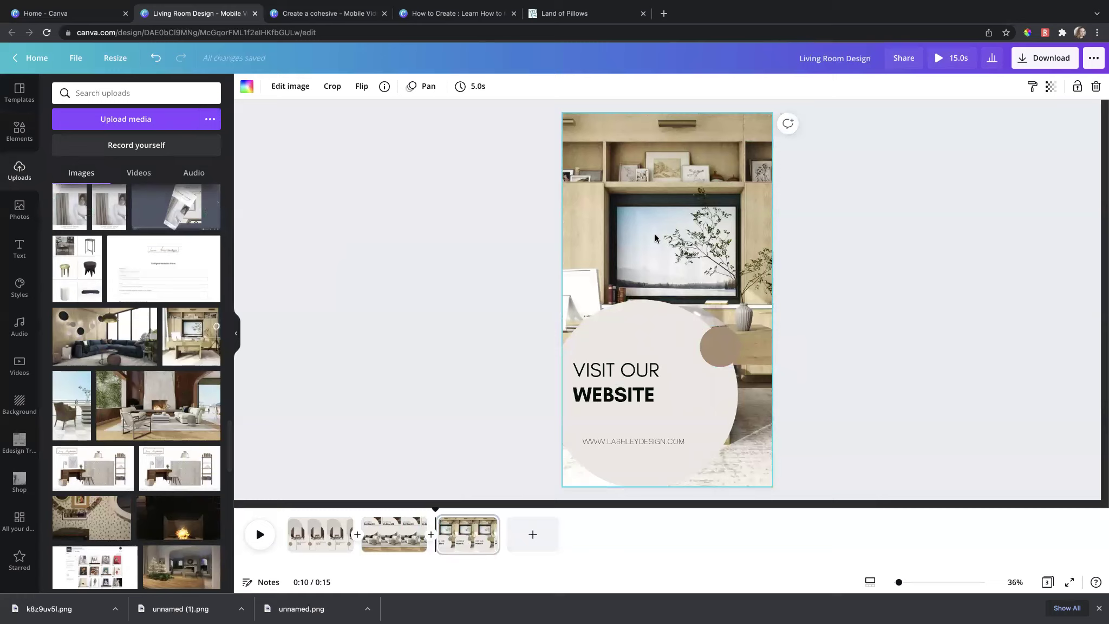
pyautogui.doubleClick(652, 238)
pyautogui.click(836, 245)
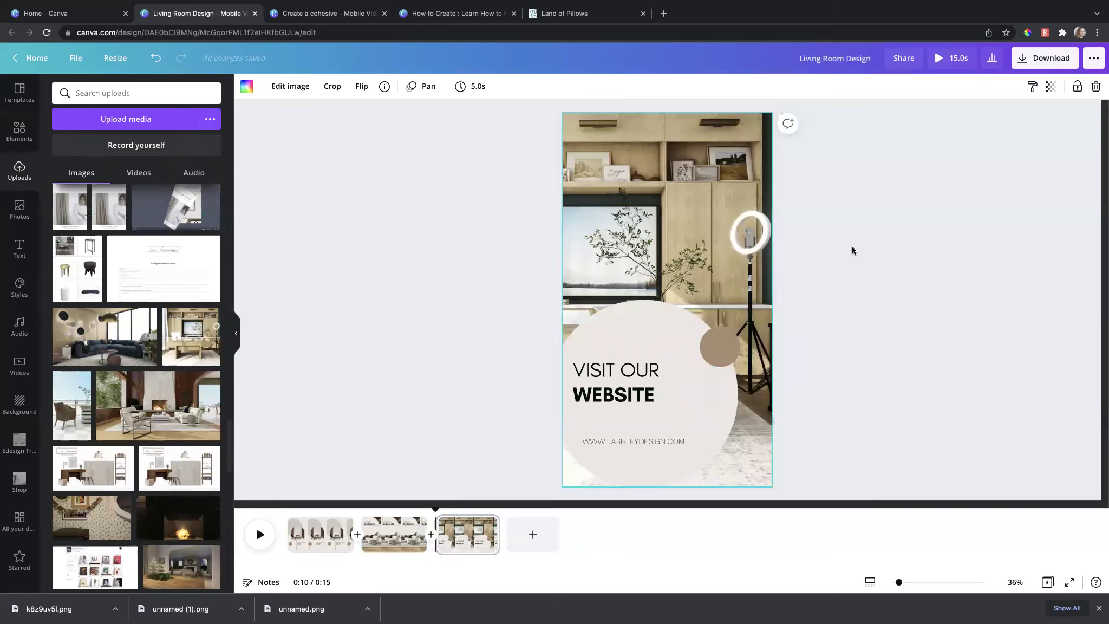
# Enlarge the third page's background photo and reposition its crop to center on the framed landscape and leafy plant.
pyautogui.doubleClick(655, 247)
pyautogui.moveTo(655, 247); pyautogui.dragTo(816, 248)
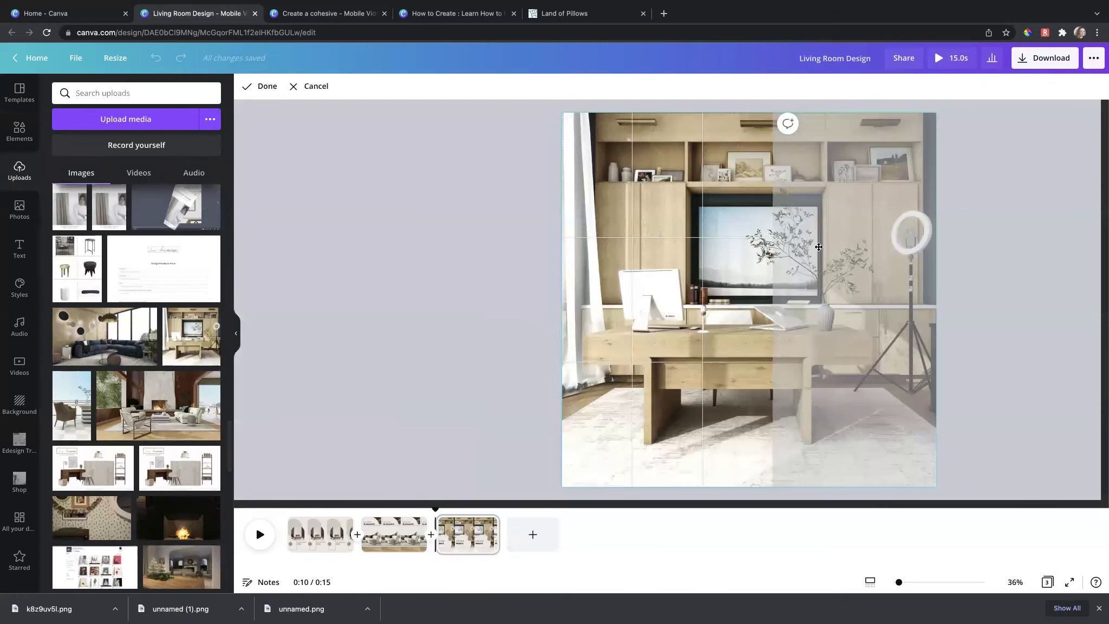
pyautogui.click(983, 216)
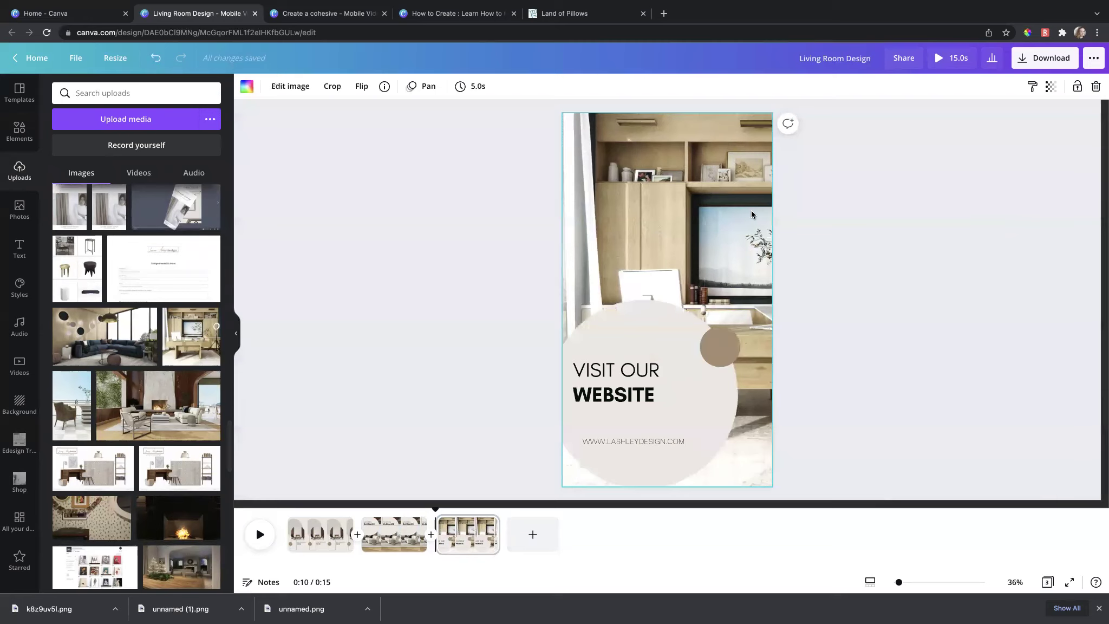
pyautogui.doubleClick(749, 211)
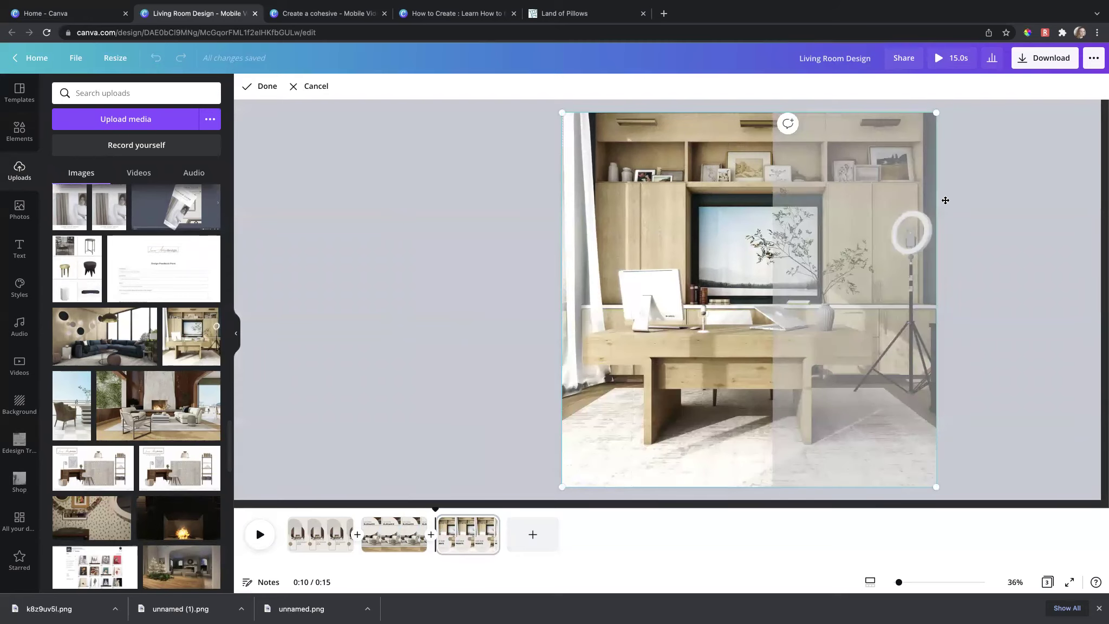
pyautogui.moveTo(949, 497); pyautogui.dragTo(1050, 568)
pyautogui.moveTo(937, 366); pyautogui.dragTo(797, 303)
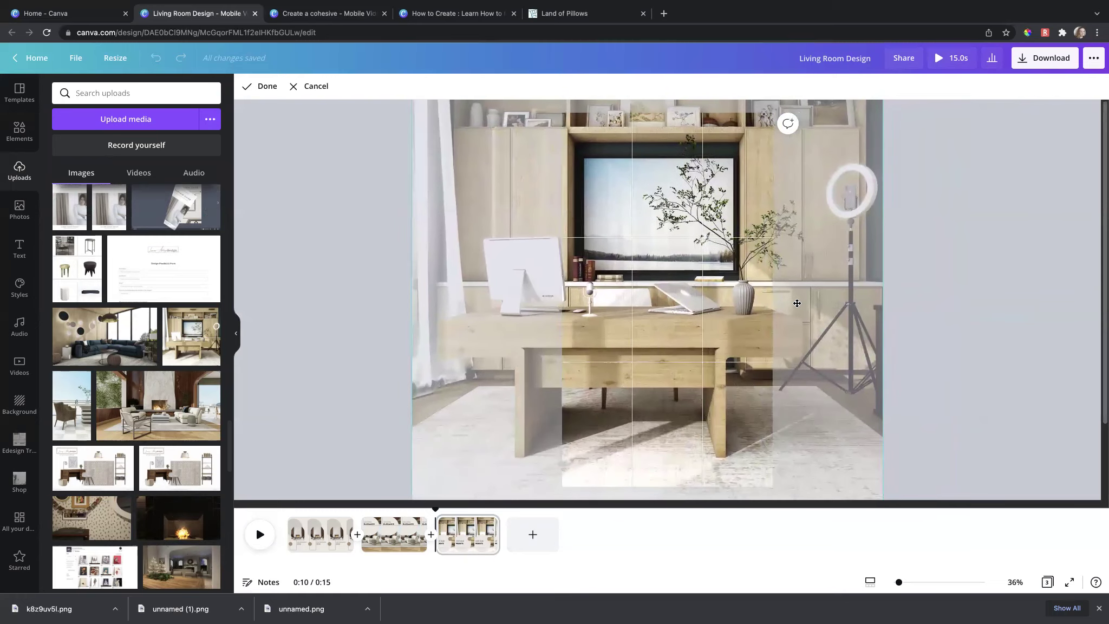
pyautogui.click(990, 242)
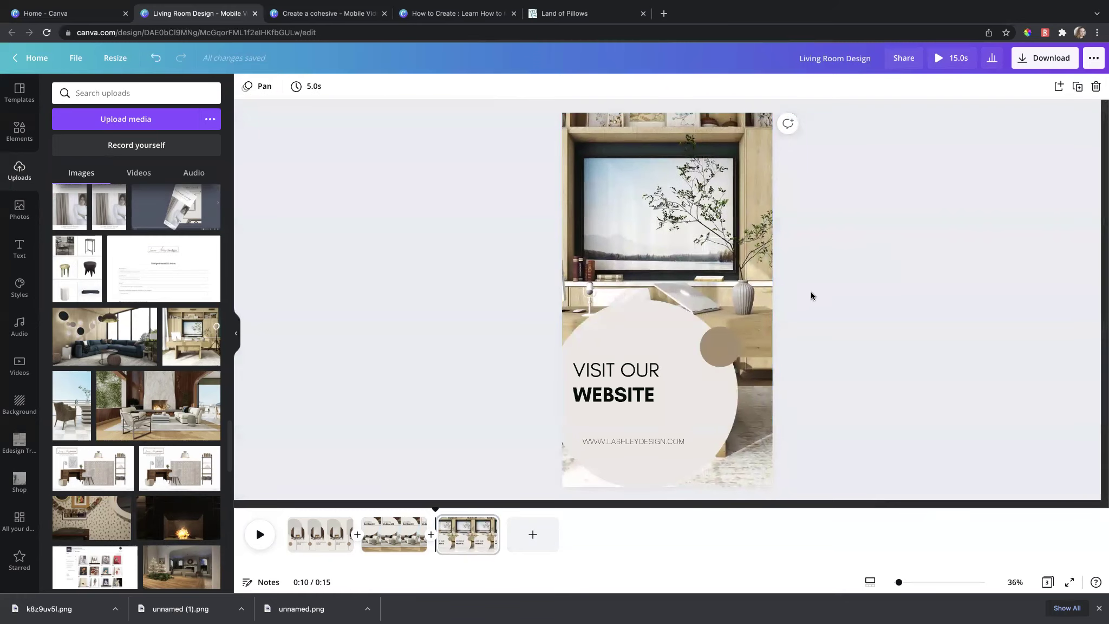
# Preview the basic page animations on the first page and set its animation to Fade.
pyautogui.click(328, 536)
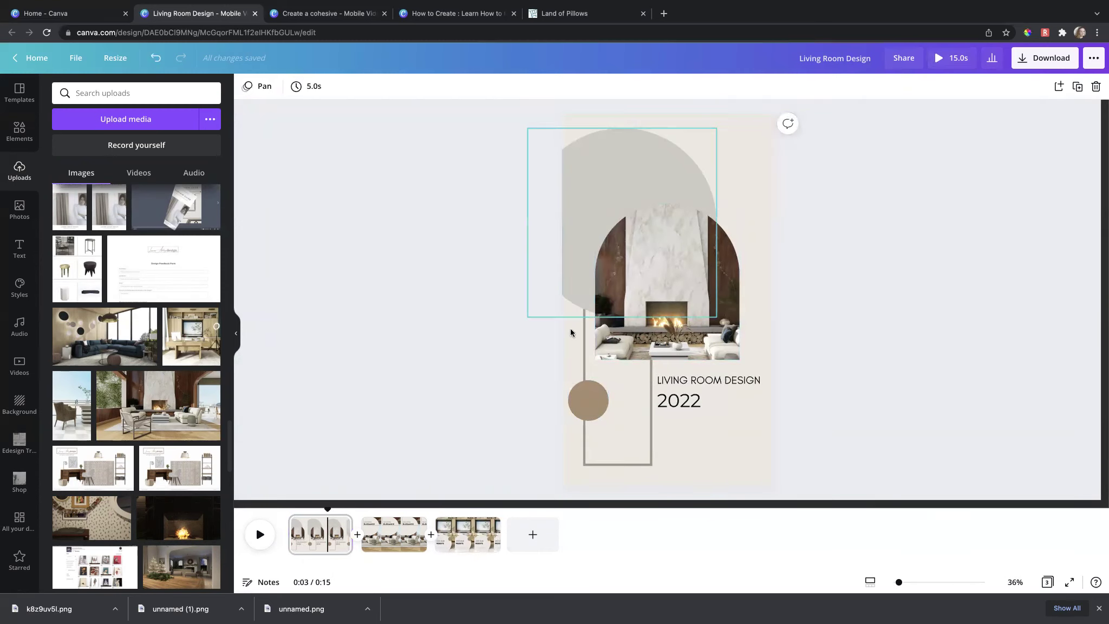
pyautogui.click(741, 453)
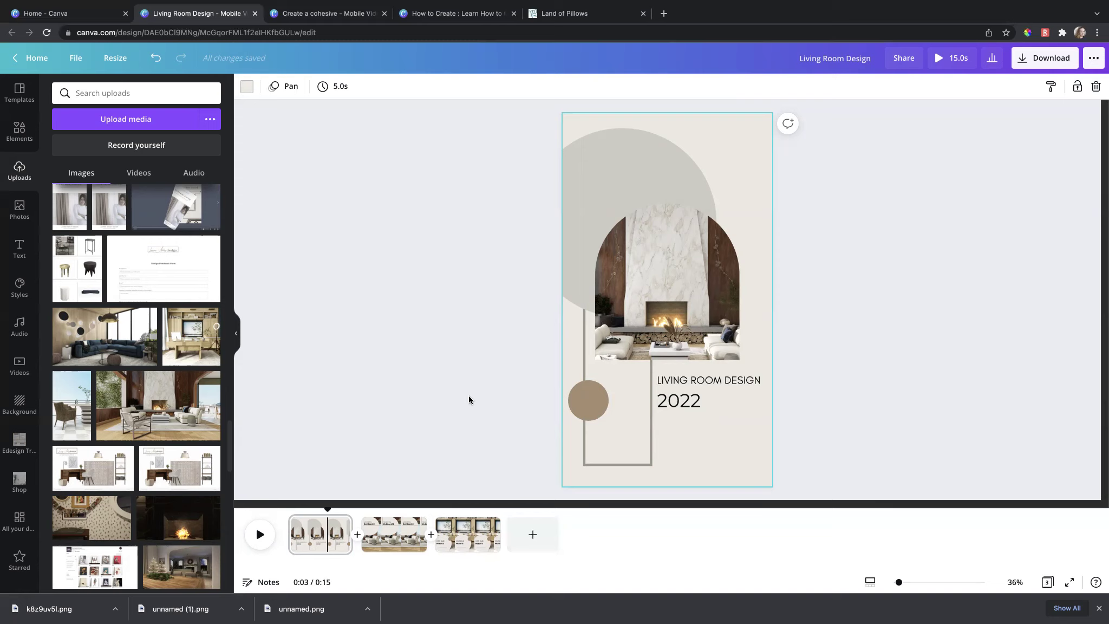
pyautogui.moveTo(330, 506)
pyautogui.mouseDown()
pyautogui.moveTo(290, 508)
pyautogui.moveTo(309, 507)
pyautogui.mouseUp()
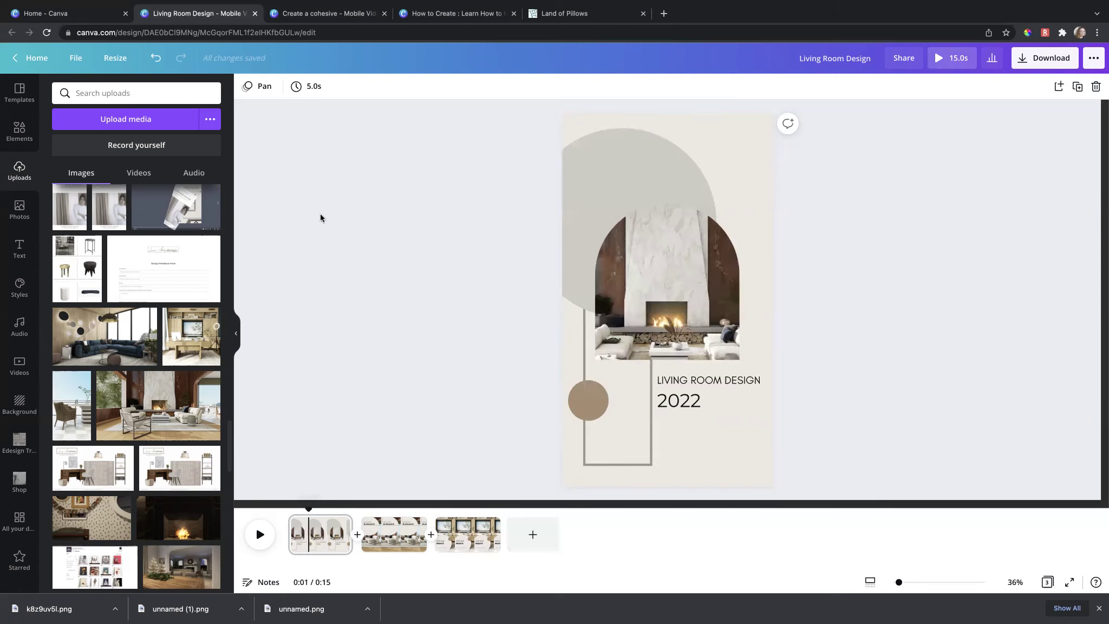
pyautogui.click(263, 87)
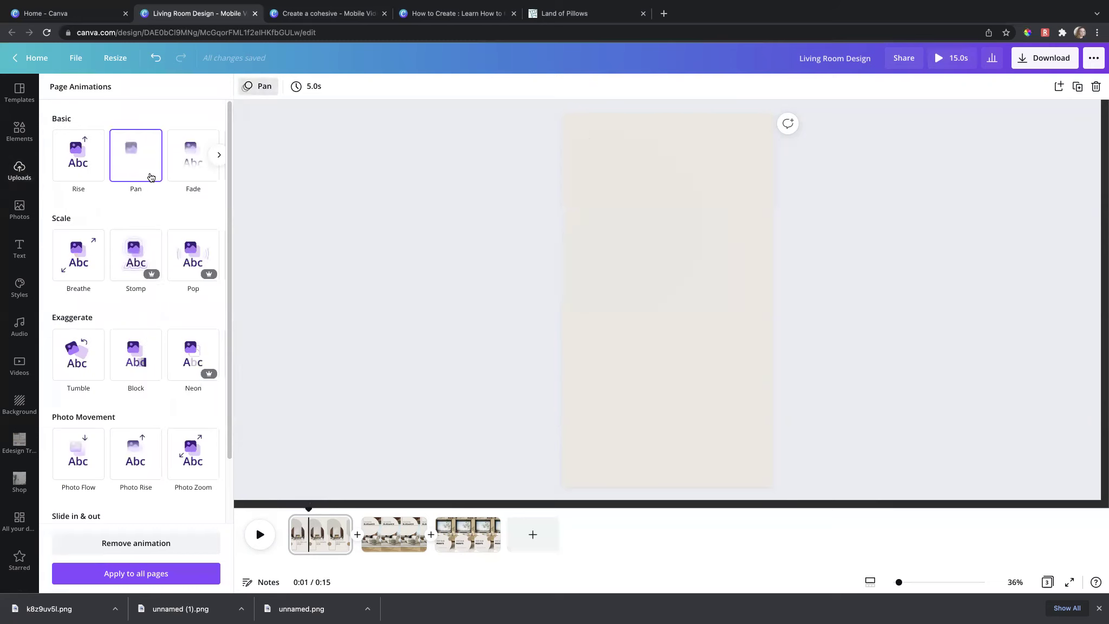
pyautogui.click(218, 154)
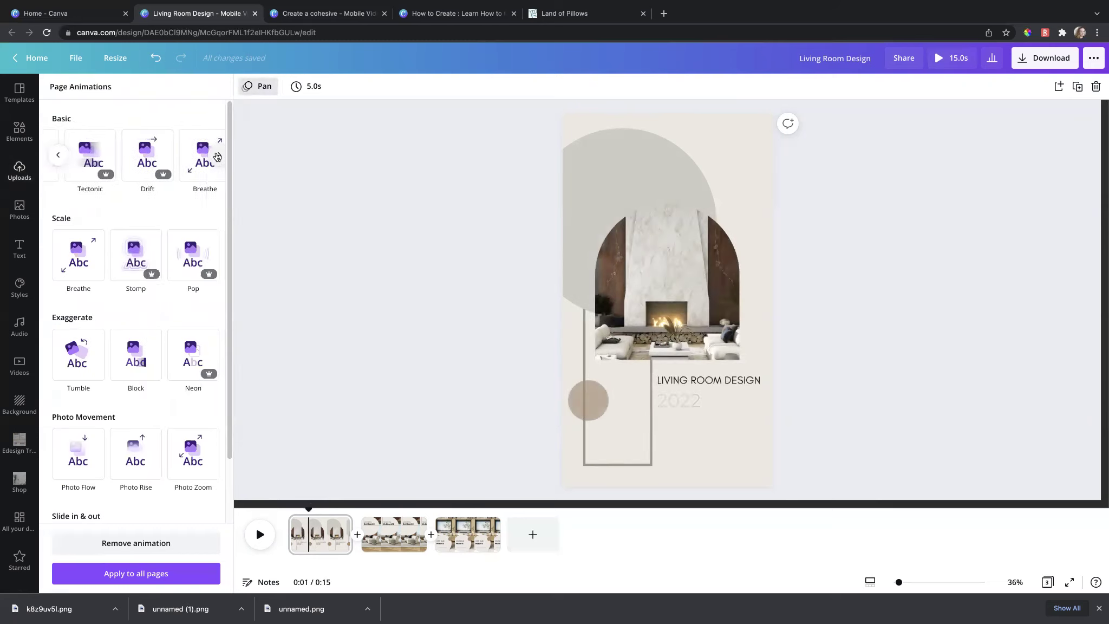
pyautogui.click(106, 173)
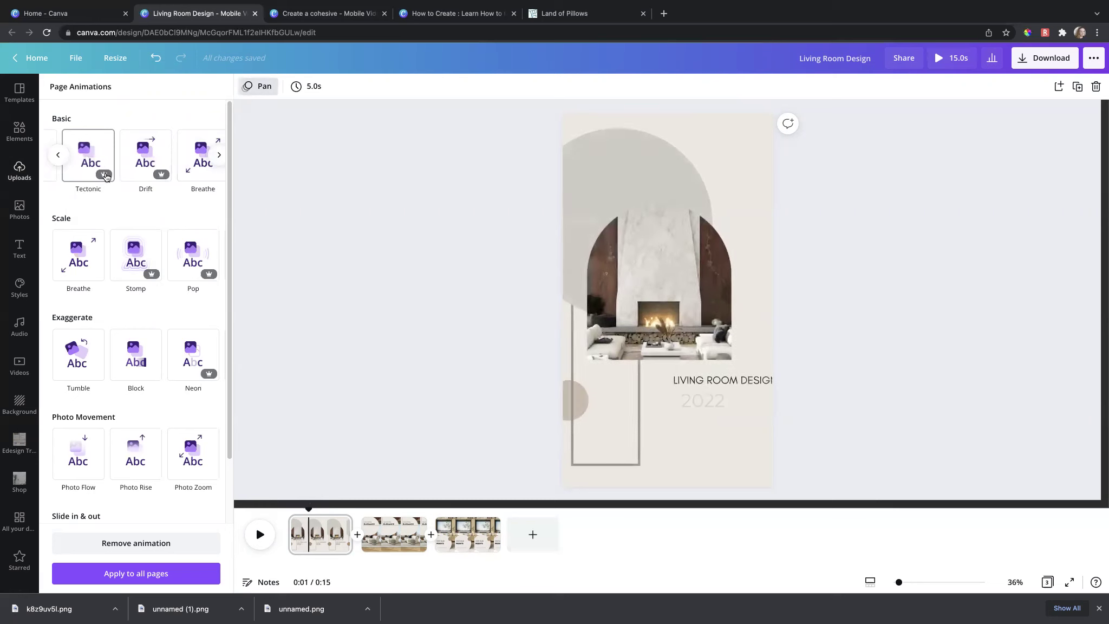
pyautogui.click(58, 154)
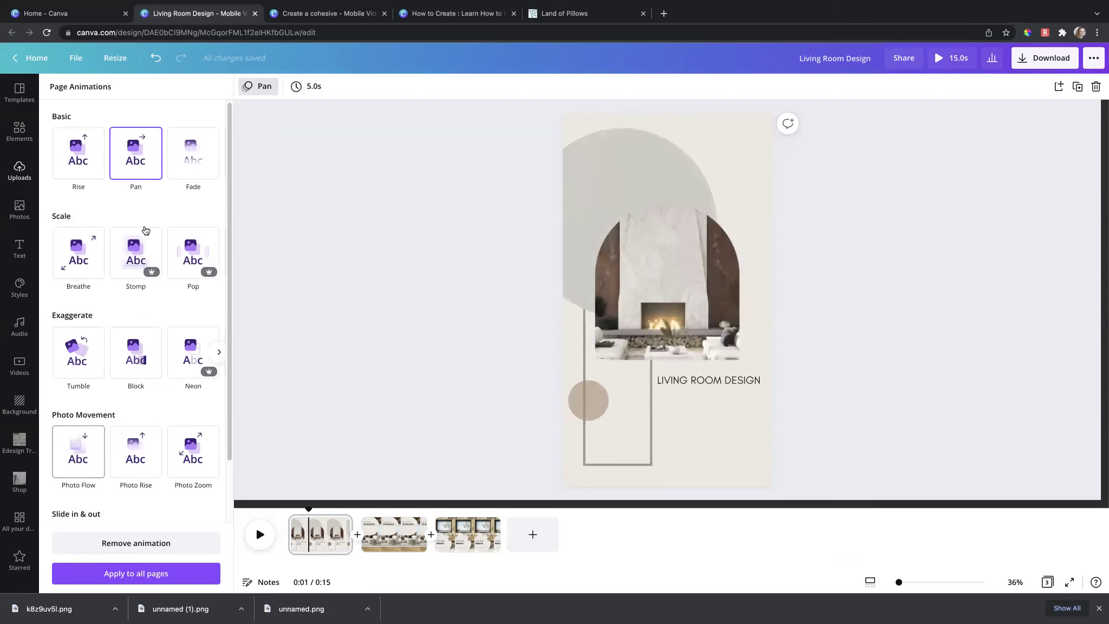
pyautogui.click(192, 154)
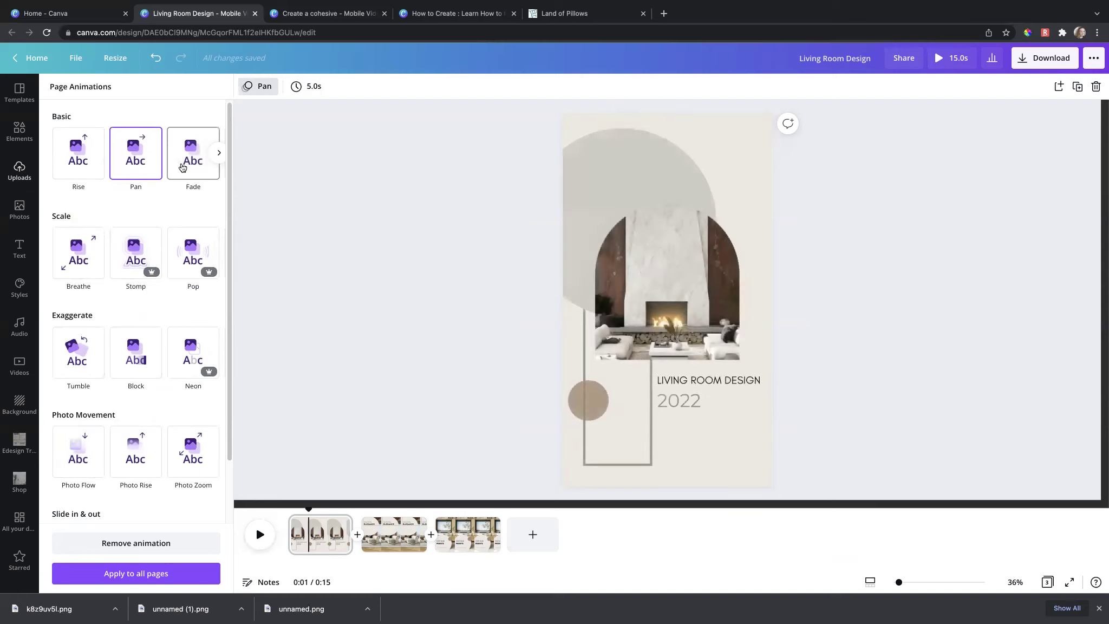
# Try Pan on the "MODERN ELEGANCE" page, then set its animation to Fade and apply it to all pages.
pyautogui.click(403, 536)
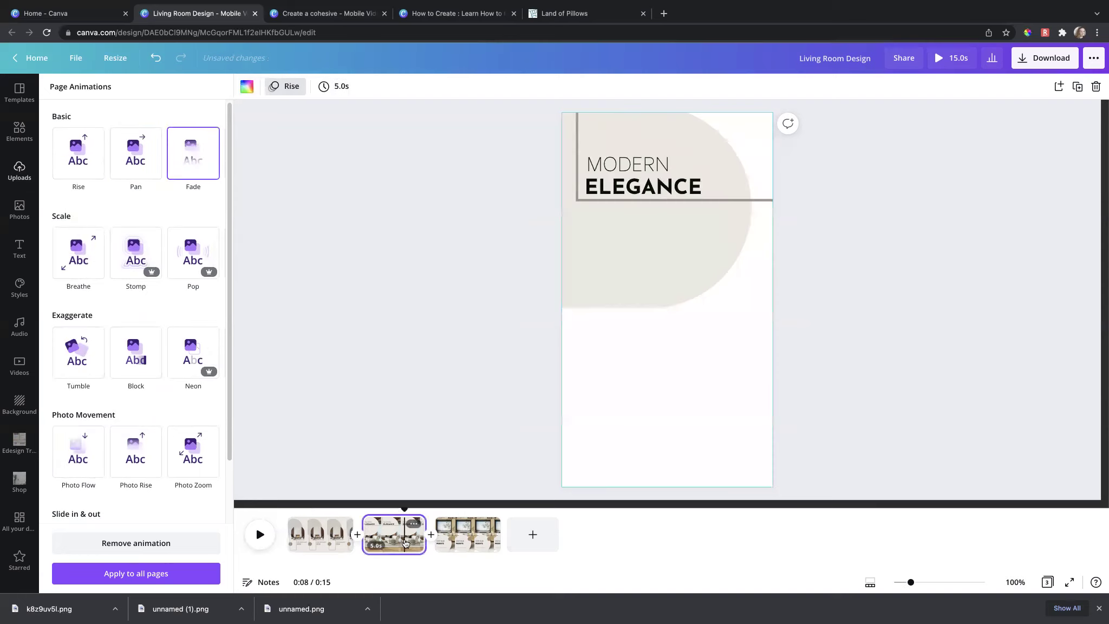
pyautogui.click(135, 154)
pyautogui.click(136, 173)
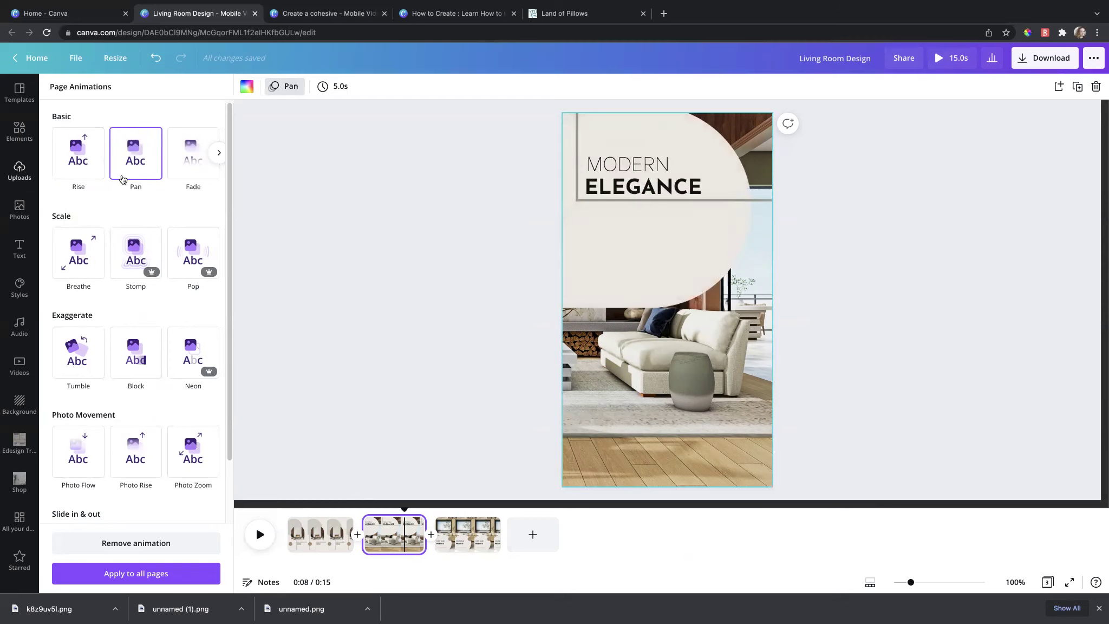
pyautogui.click(184, 165)
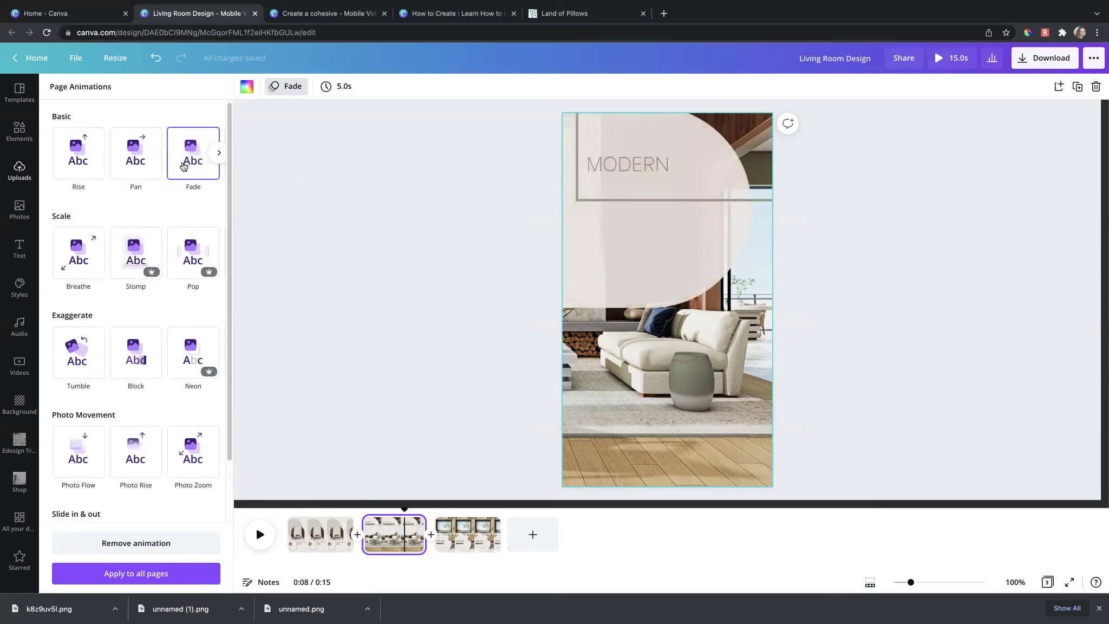
pyautogui.click(109, 583)
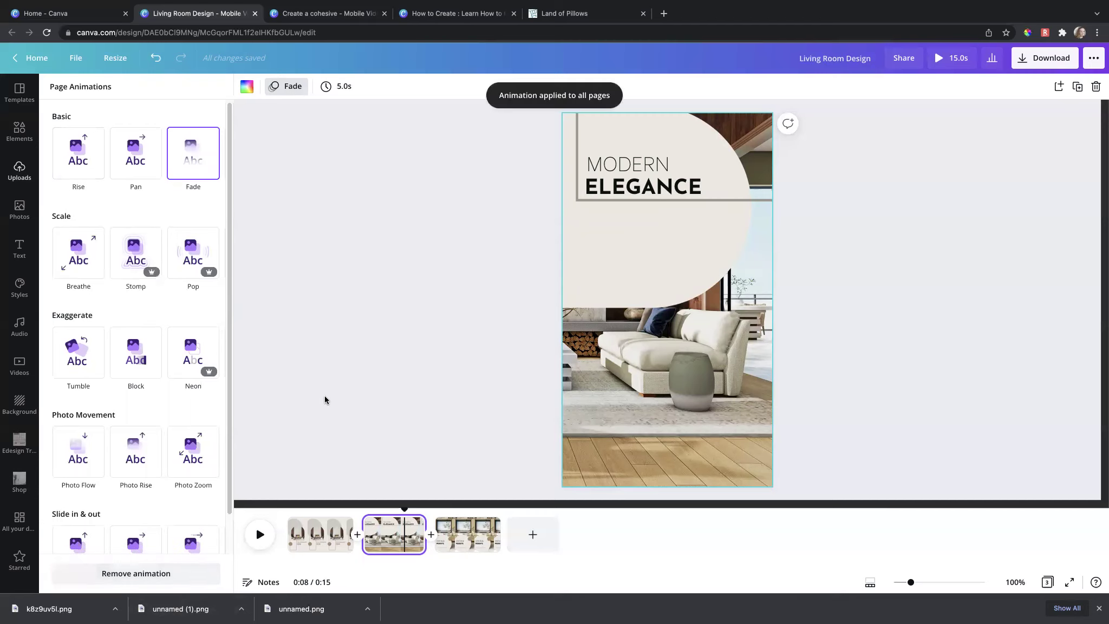
pyautogui.click(482, 224)
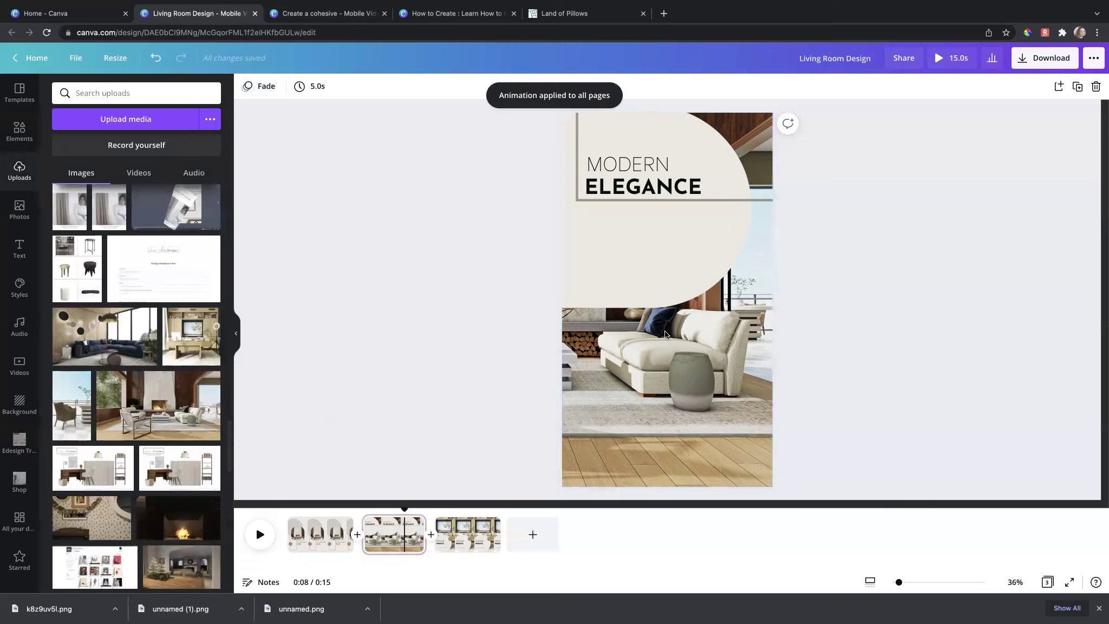
# Download all pages of the living room design as an MP4 video.
pyautogui.click(1044, 58)
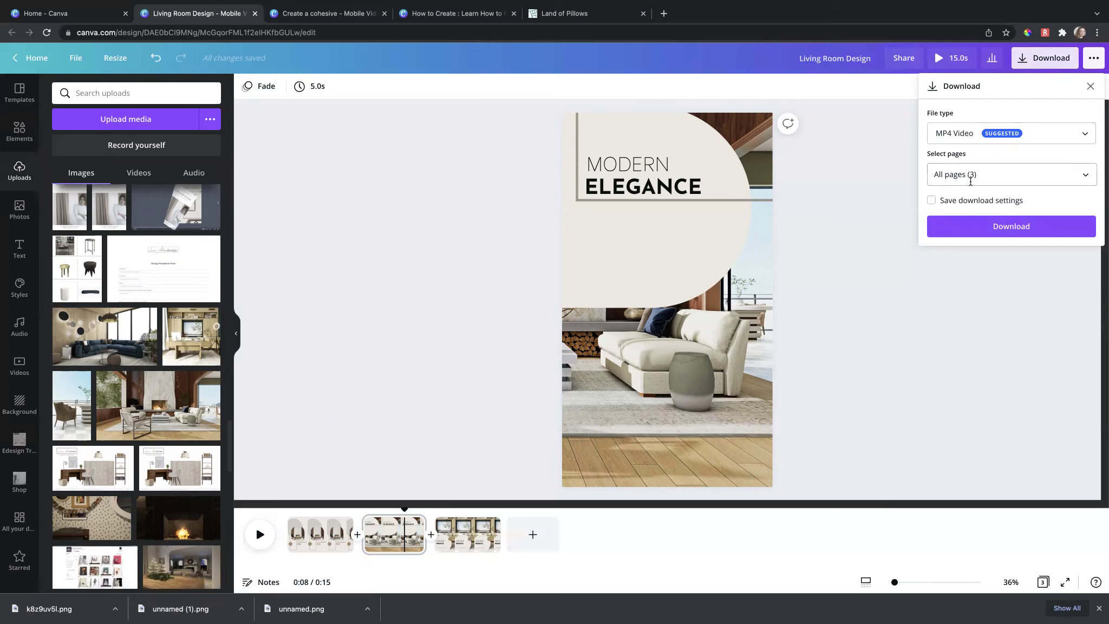
pyautogui.click(973, 231)
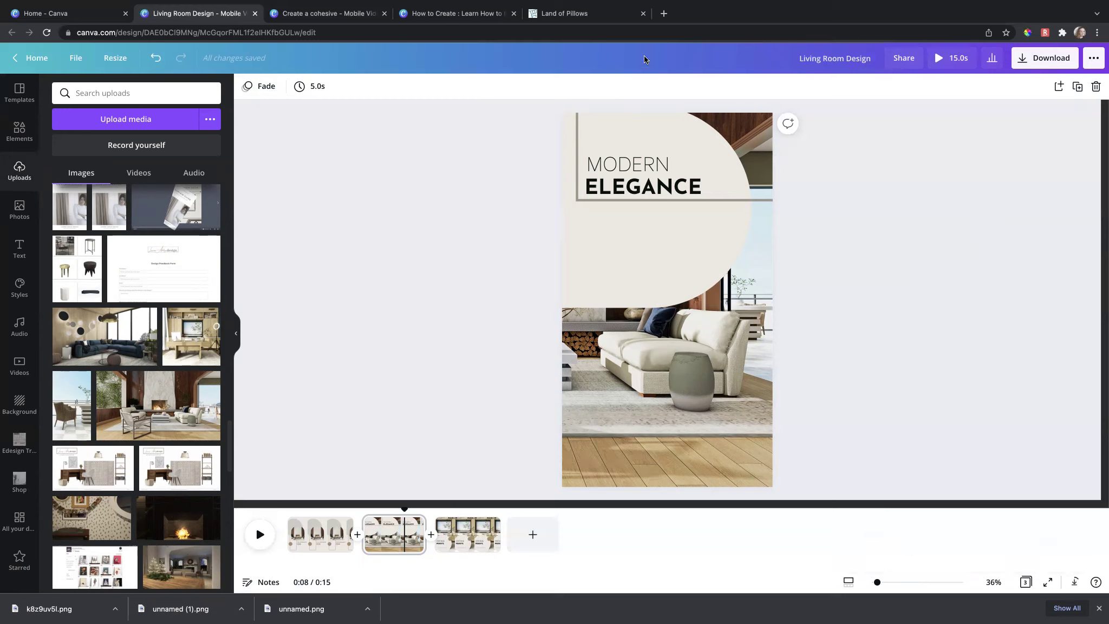
# Switch to Instagram in a new browser tab and open the design profile's reels.
pyautogui.click(664, 12)
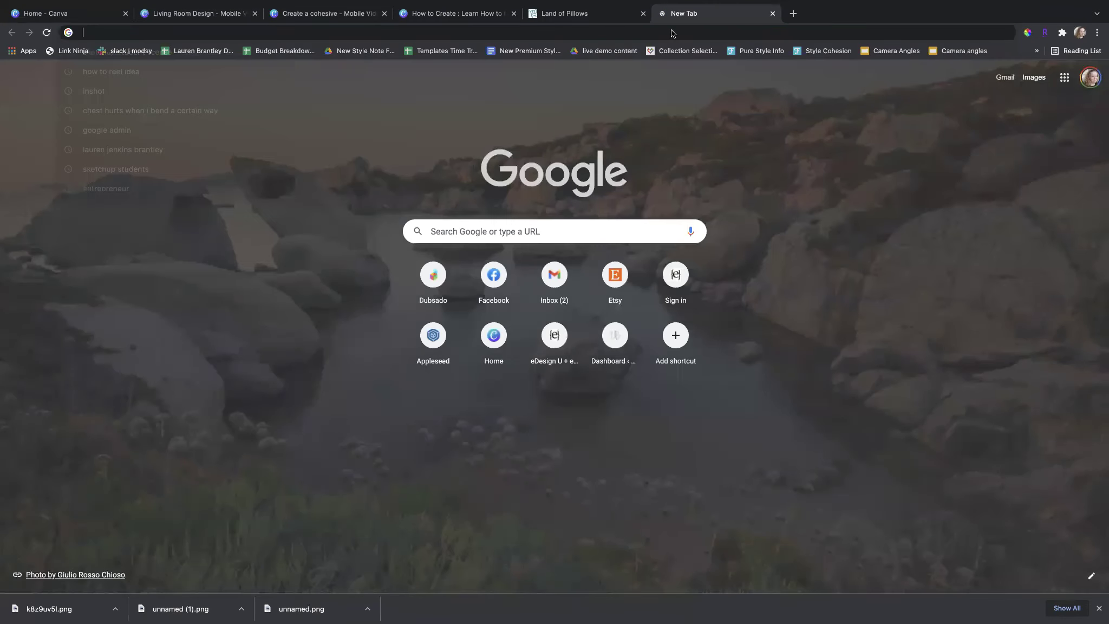
pyautogui.click(673, 31)
pyautogui.write('i')
pyautogui.press('Return')
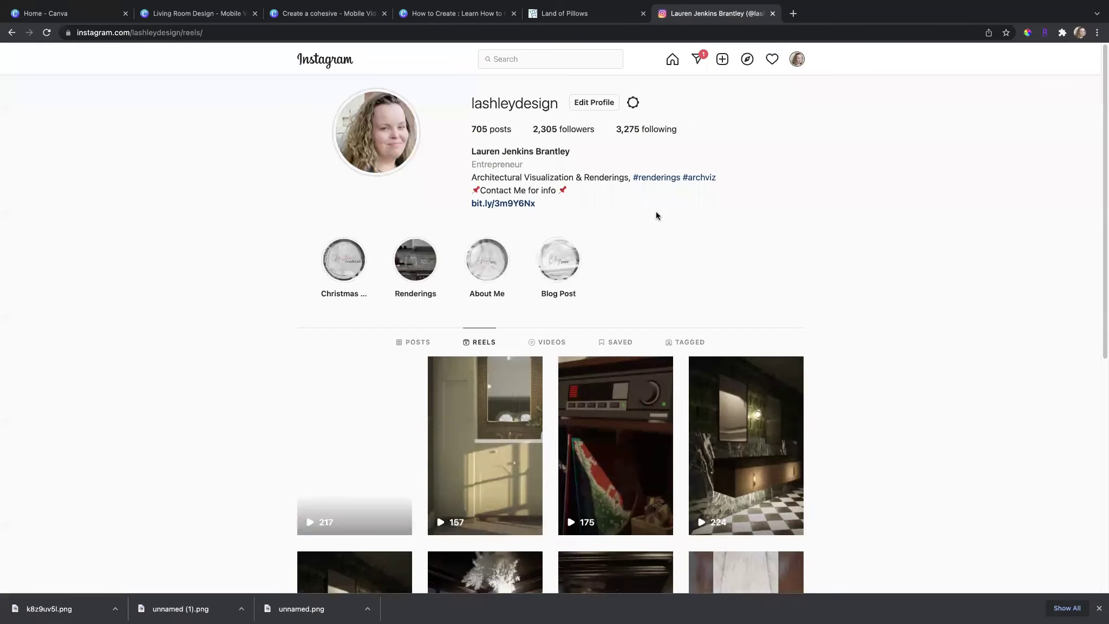
# Look through the profile's reels and view the one showing a blue sofa, then return to the reels grid.
pyautogui.scroll(-2, 583, 226)
pyautogui.scroll(-8, 499, 260)
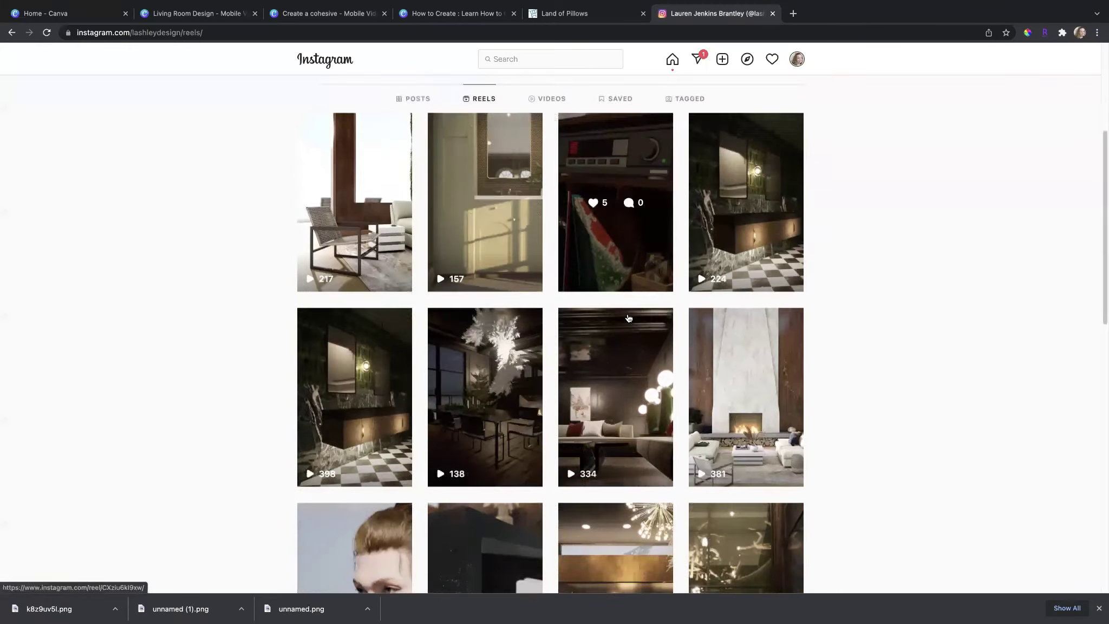
pyautogui.scroll(-9, 628, 307)
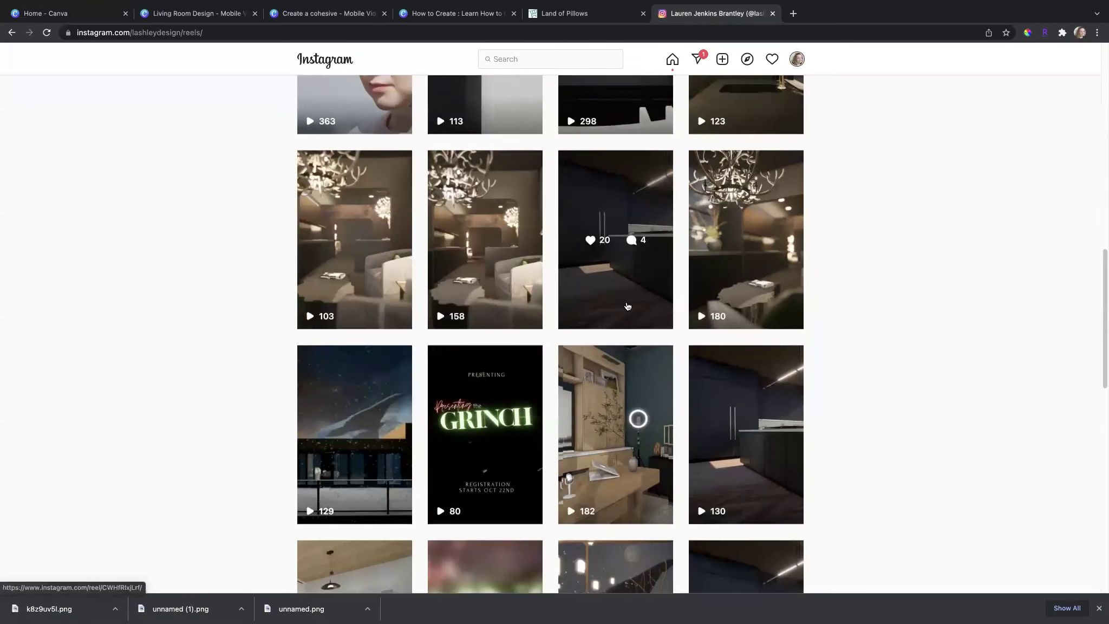
pyautogui.scroll(-3, 628, 307)
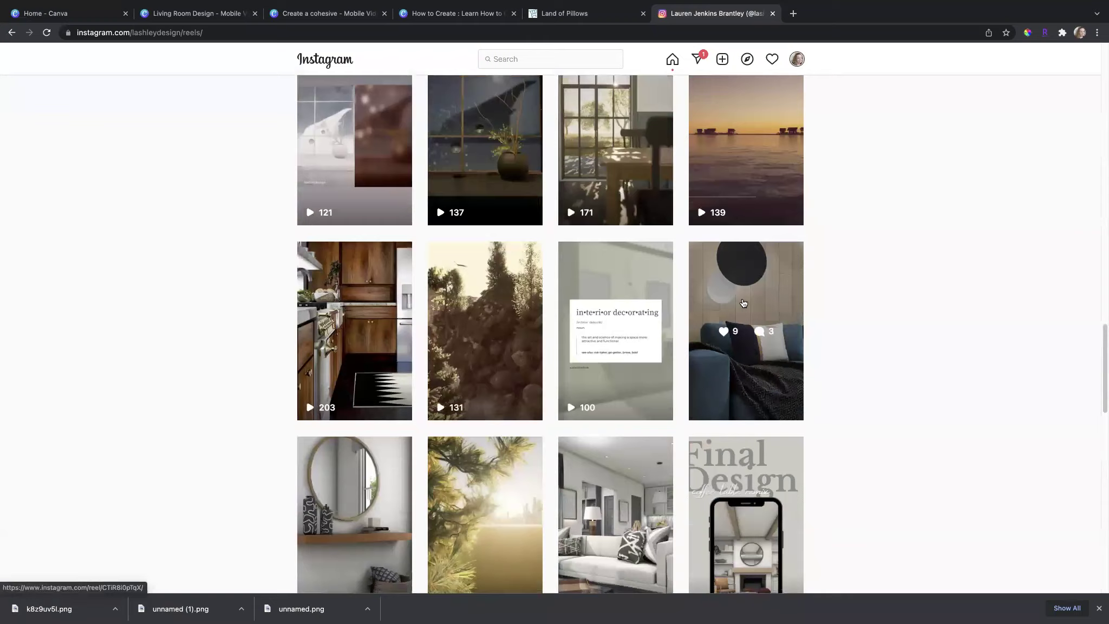
pyautogui.click(744, 303)
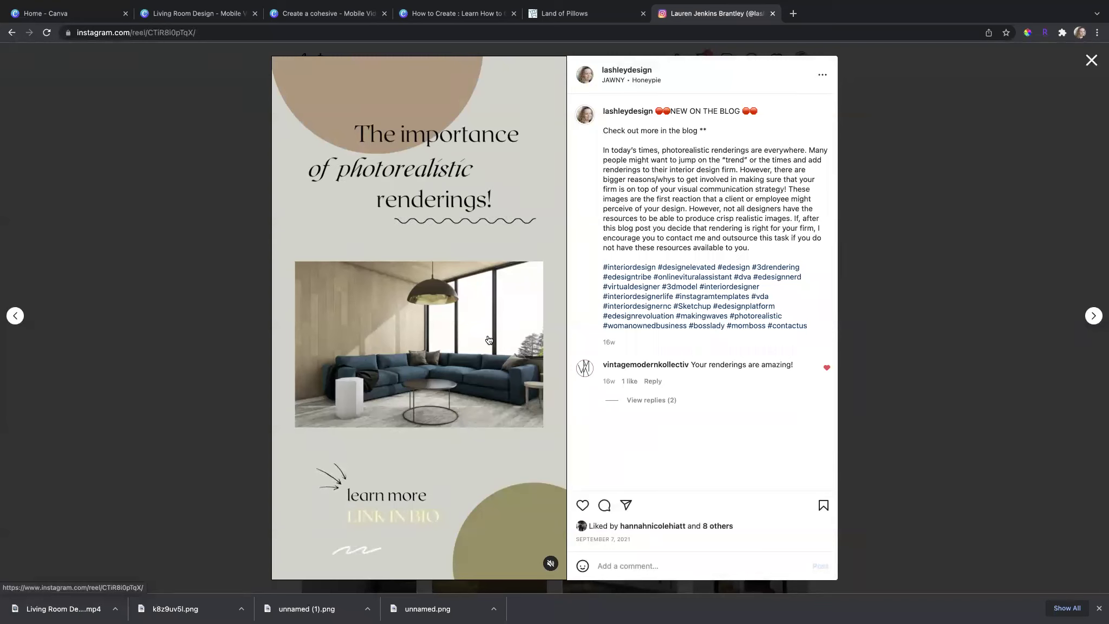
pyautogui.click(905, 161)
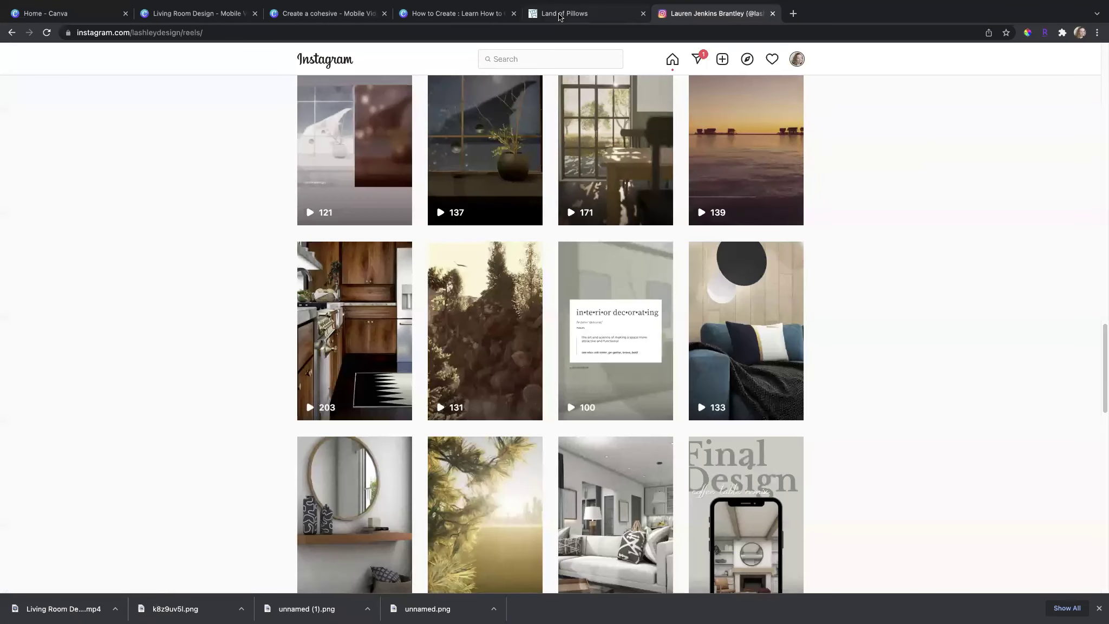
# Switch to the "Create a cohesive" Canva design and examine the title, text and background photo on its kitchen "COVER" page.
pyautogui.click(459, 14)
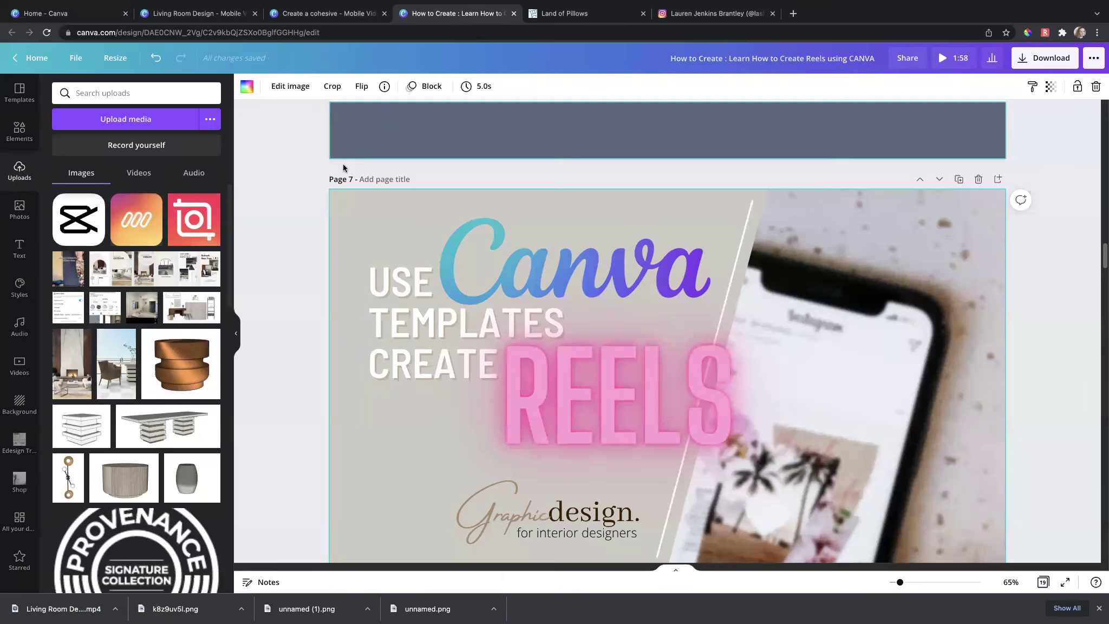
pyautogui.click(327, 16)
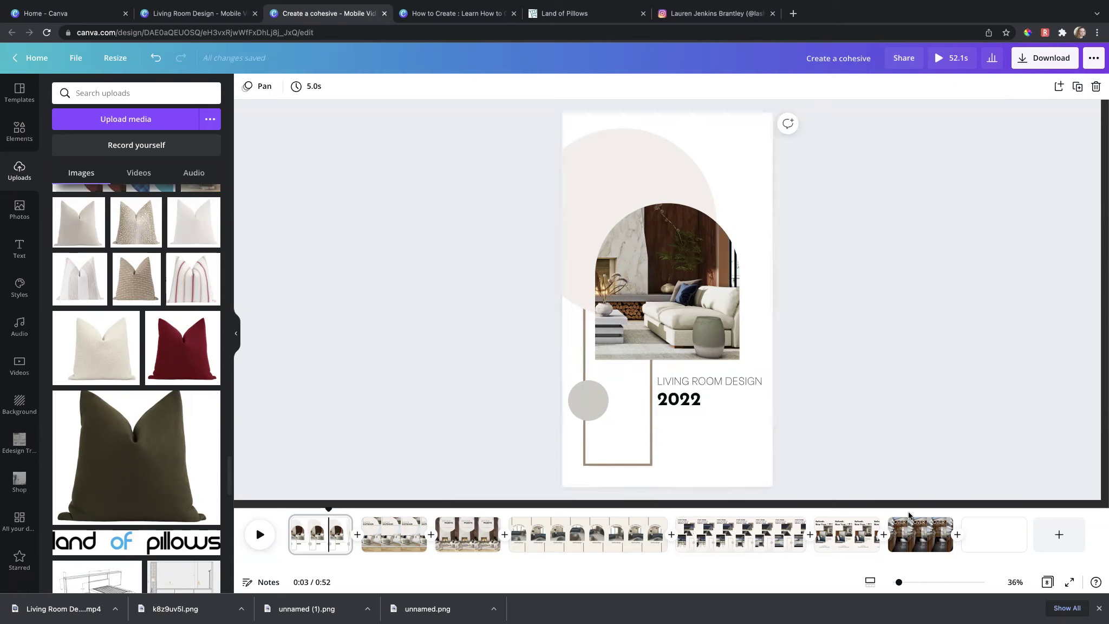
pyautogui.click(903, 532)
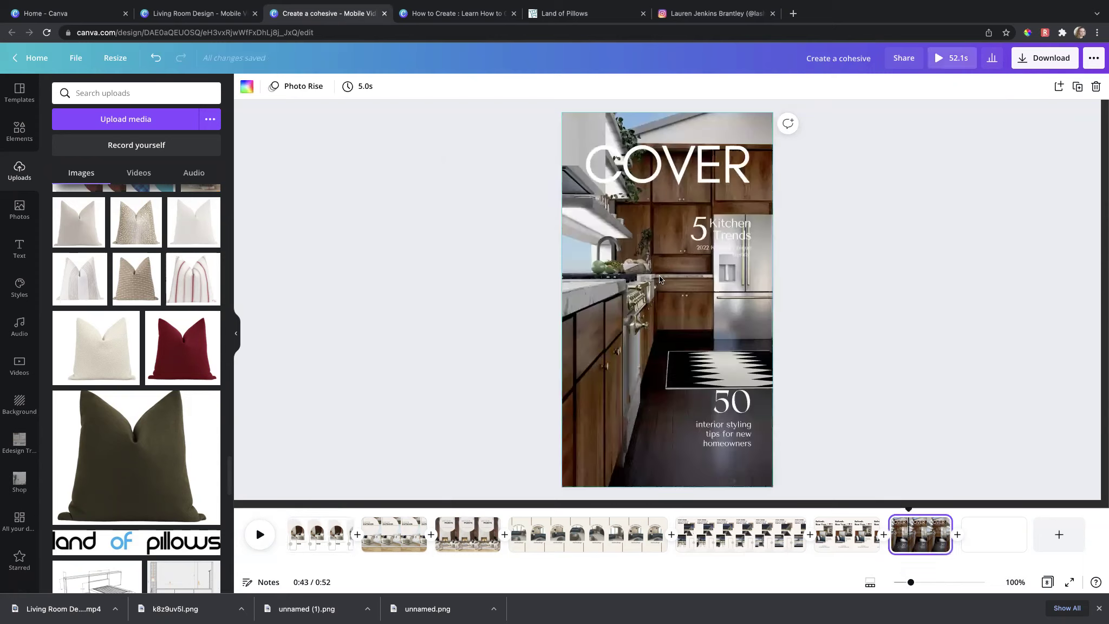
pyautogui.click(619, 158)
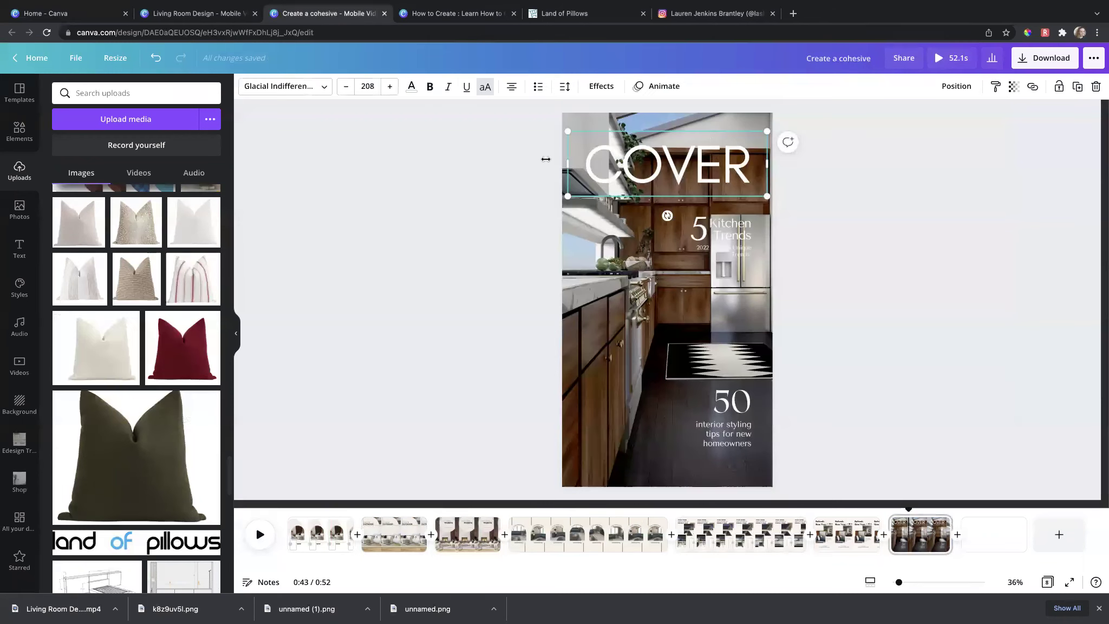
pyautogui.click(500, 268)
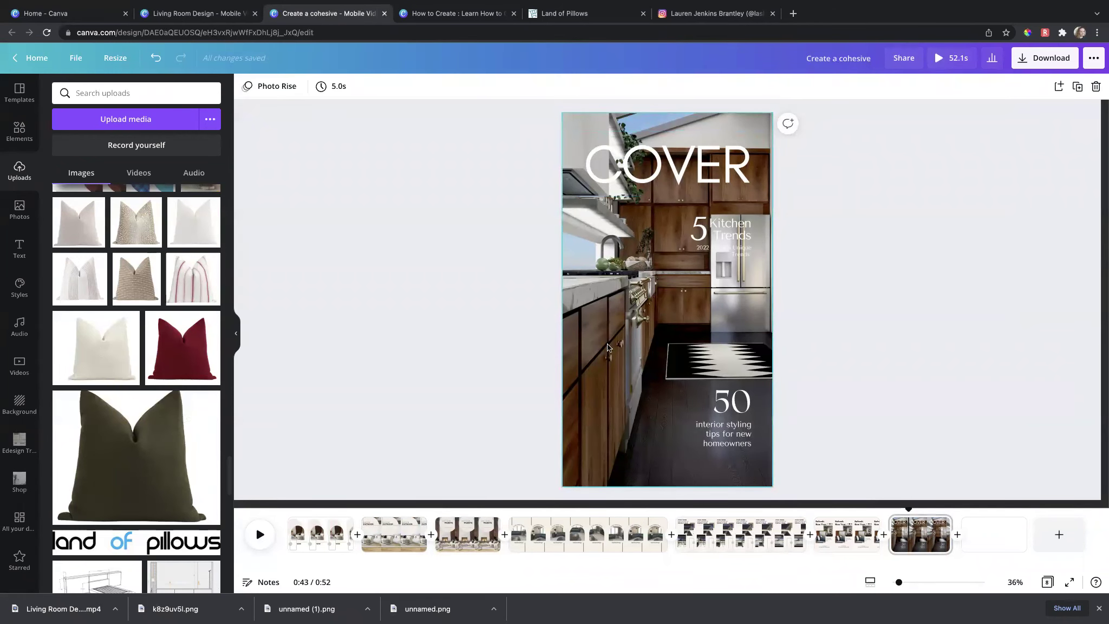
pyautogui.click(644, 347)
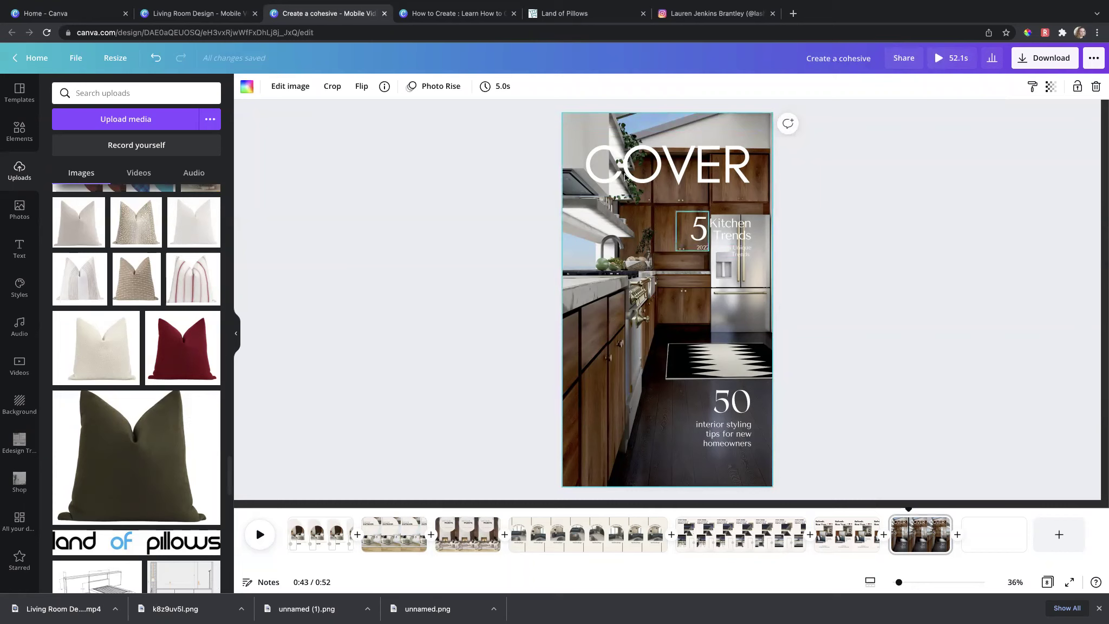
pyautogui.click(677, 186)
pyautogui.click(831, 249)
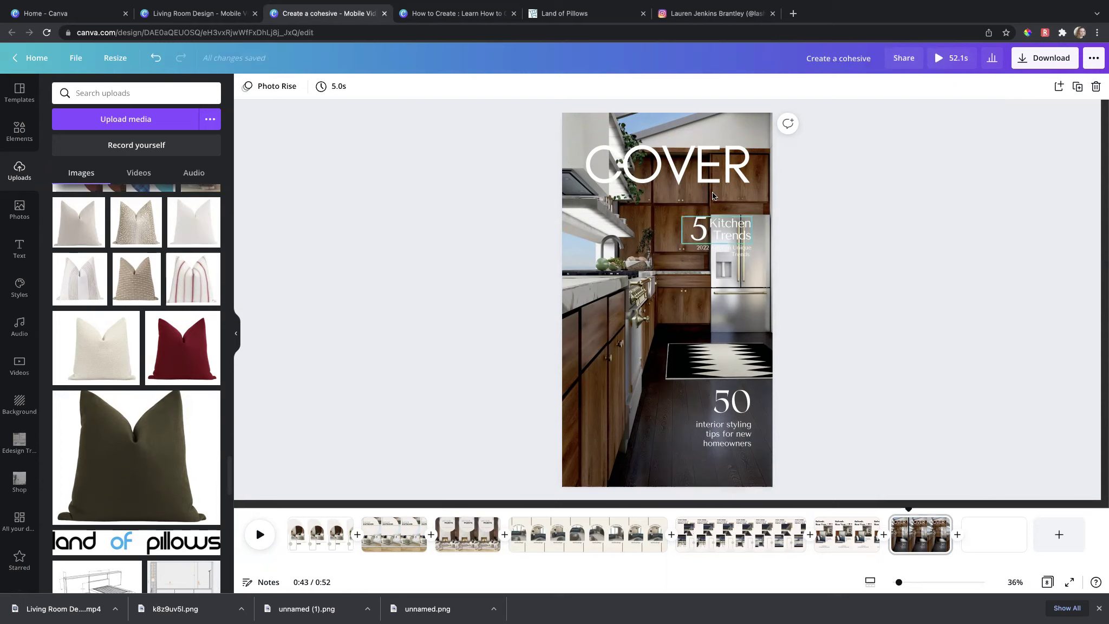
pyautogui.click(674, 350)
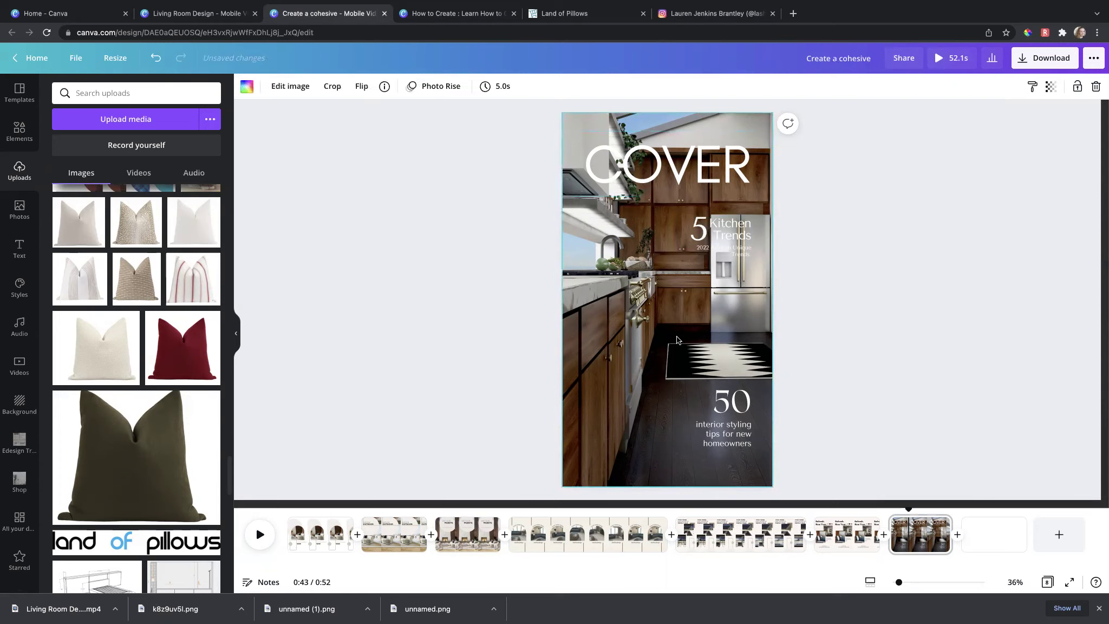
pyautogui.click(803, 313)
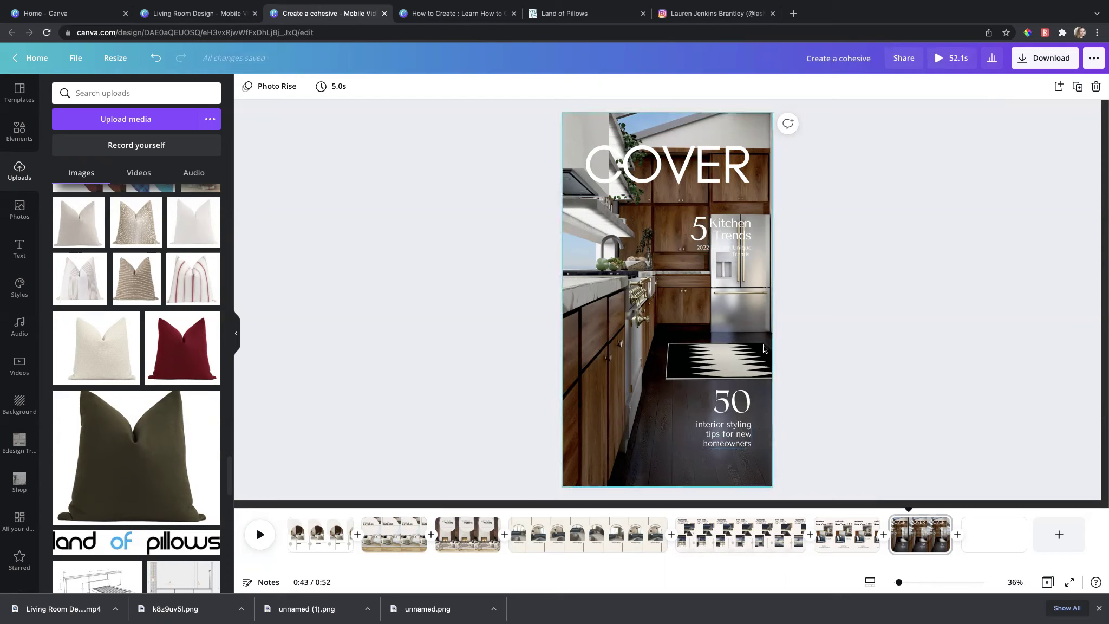
pyautogui.click(743, 352)
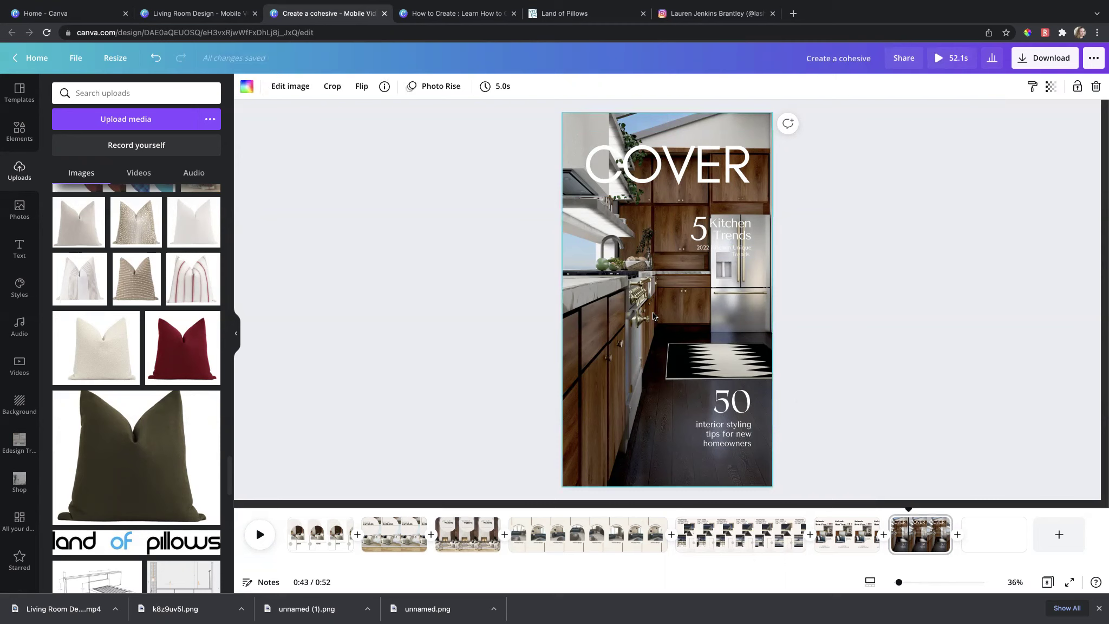
pyautogui.click(472, 282)
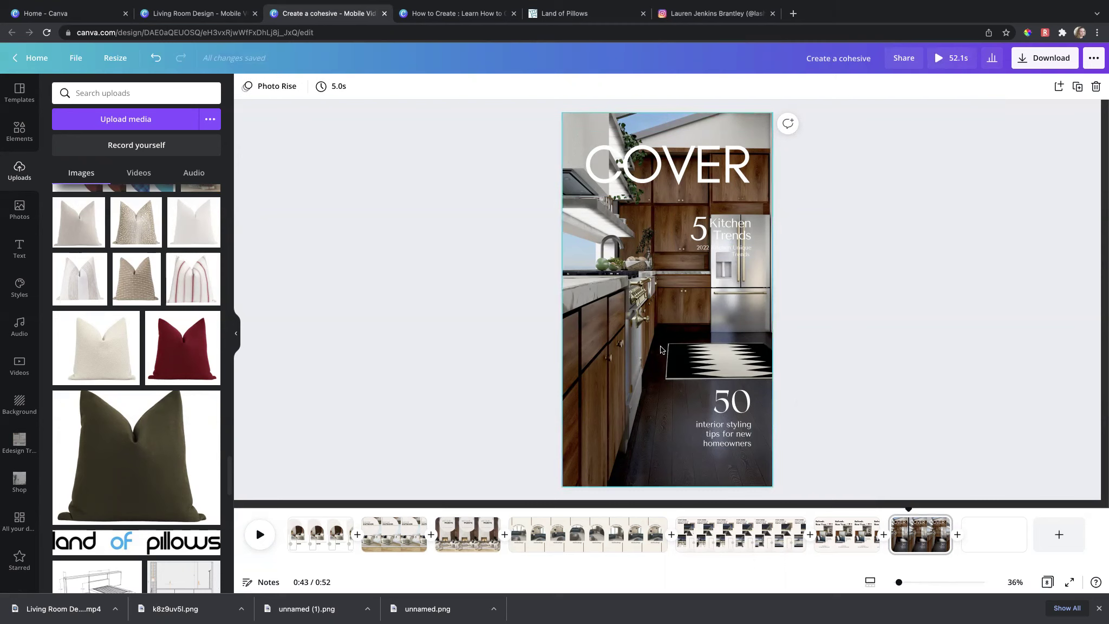
pyautogui.click(661, 349)
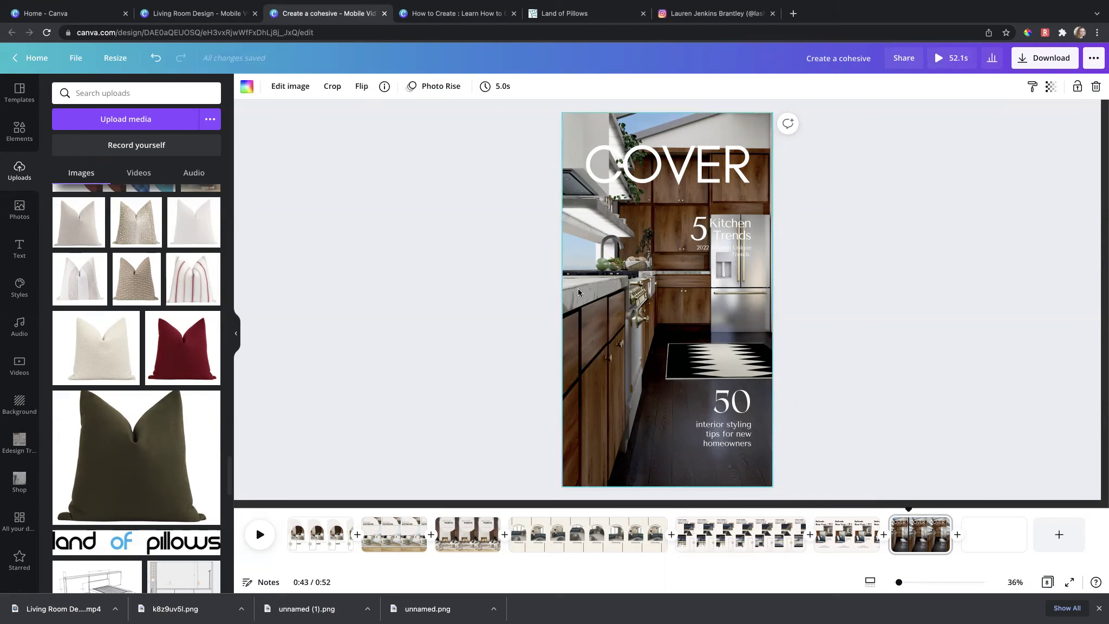
pyautogui.click(492, 243)
# Examine the page animation options for the kitchen cover page, including the Photo Movement and Slide in & out groups.
pyautogui.click(604, 226)
pyautogui.click(433, 89)
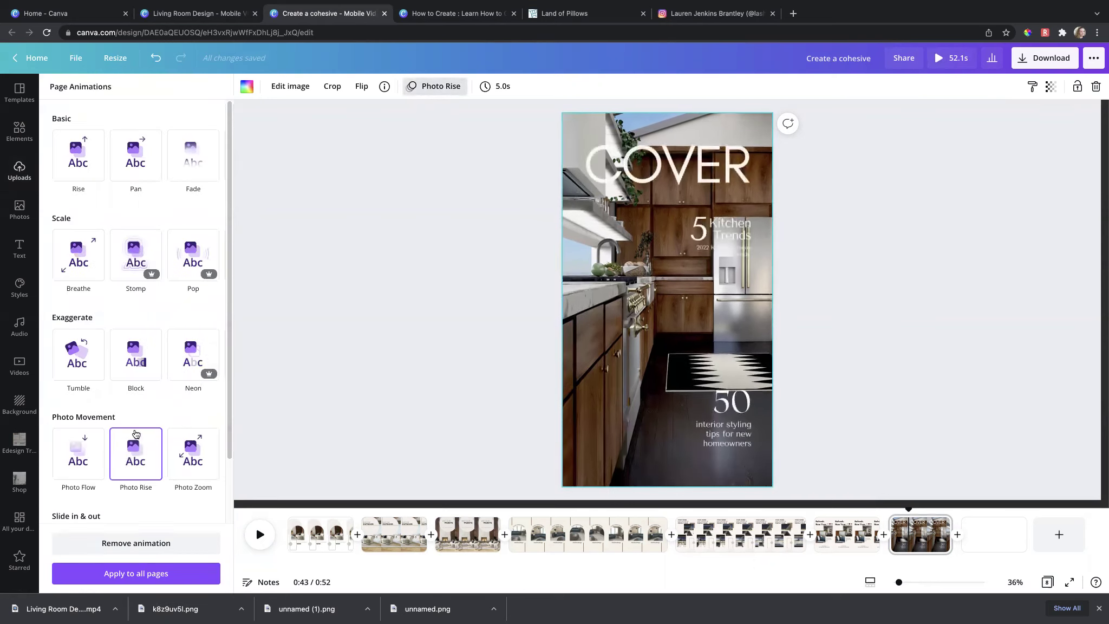
pyautogui.scroll(-1, 132, 438)
pyautogui.scroll(-1, 133, 432)
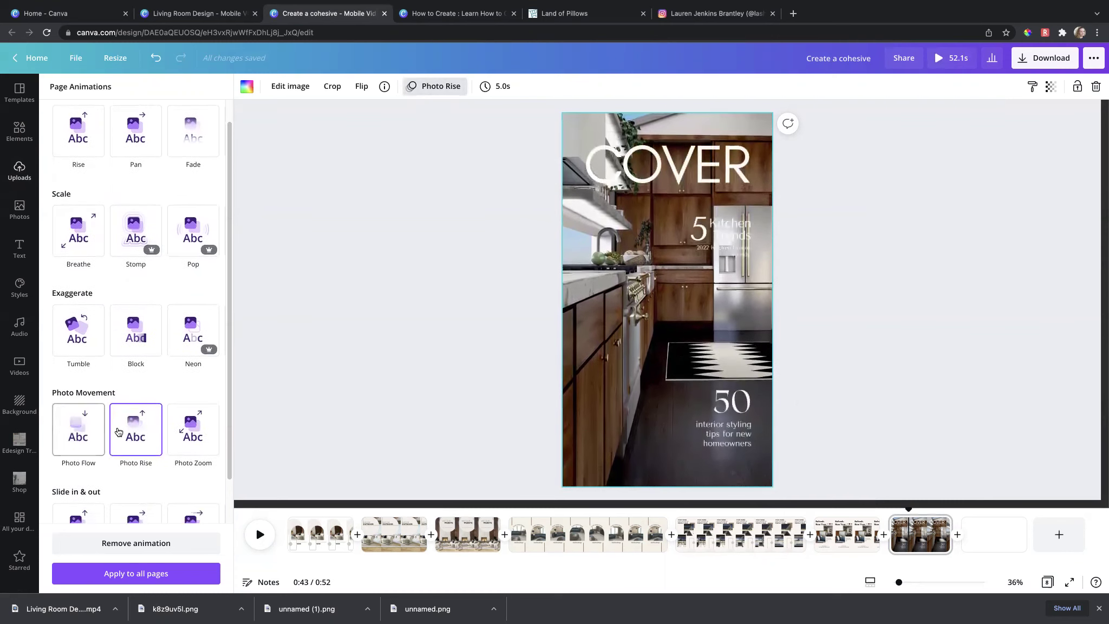
pyautogui.scroll(-3, 186, 436)
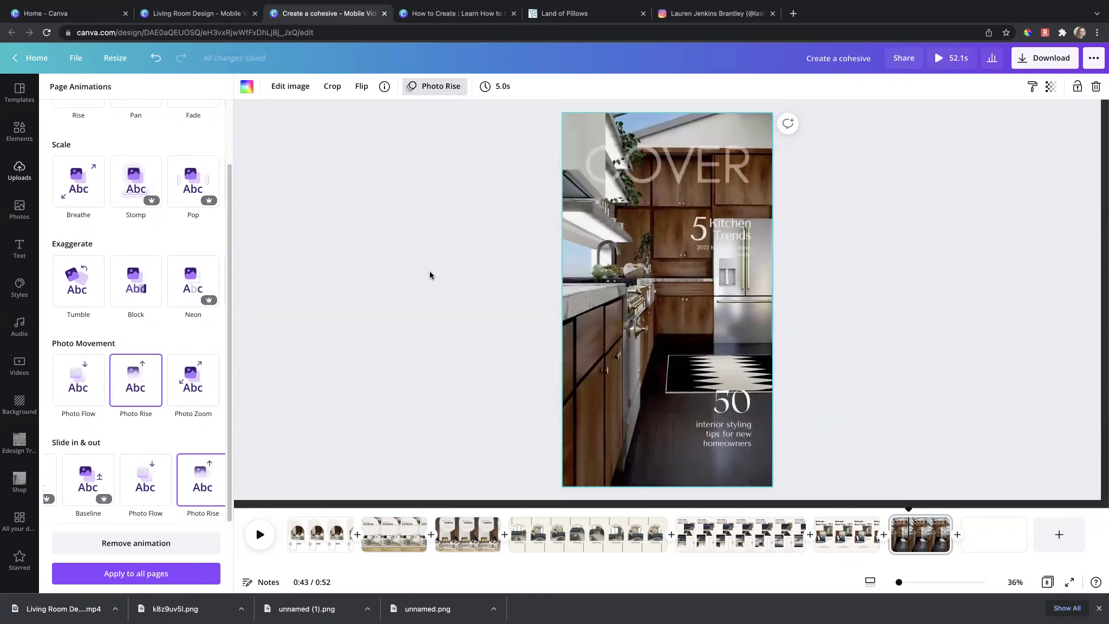
pyautogui.click(537, 198)
pyautogui.click(671, 161)
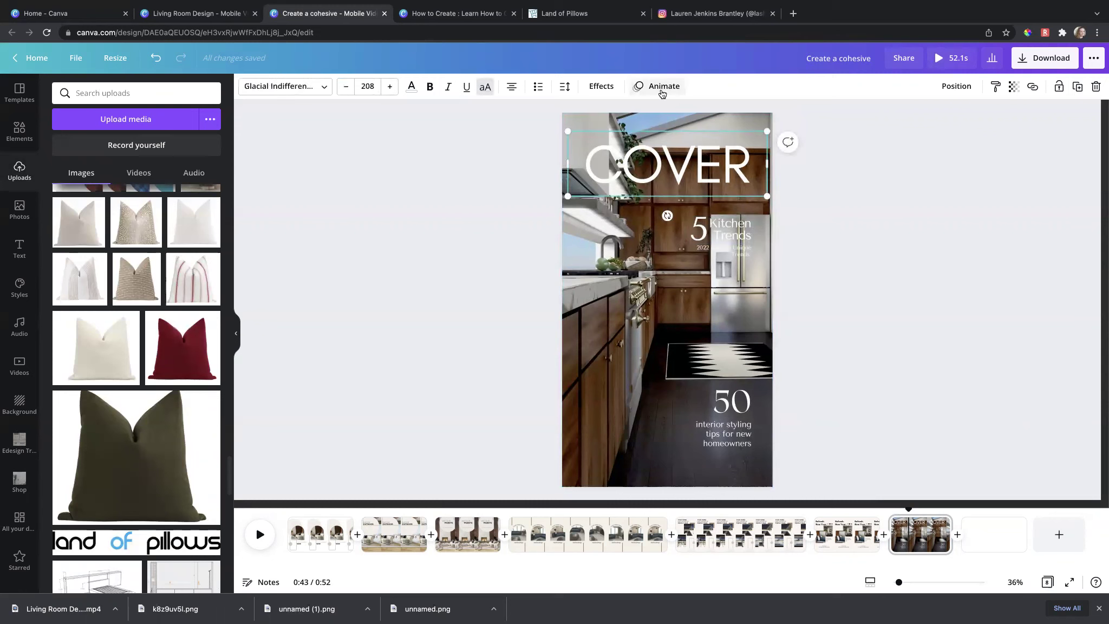
pyautogui.click(541, 123)
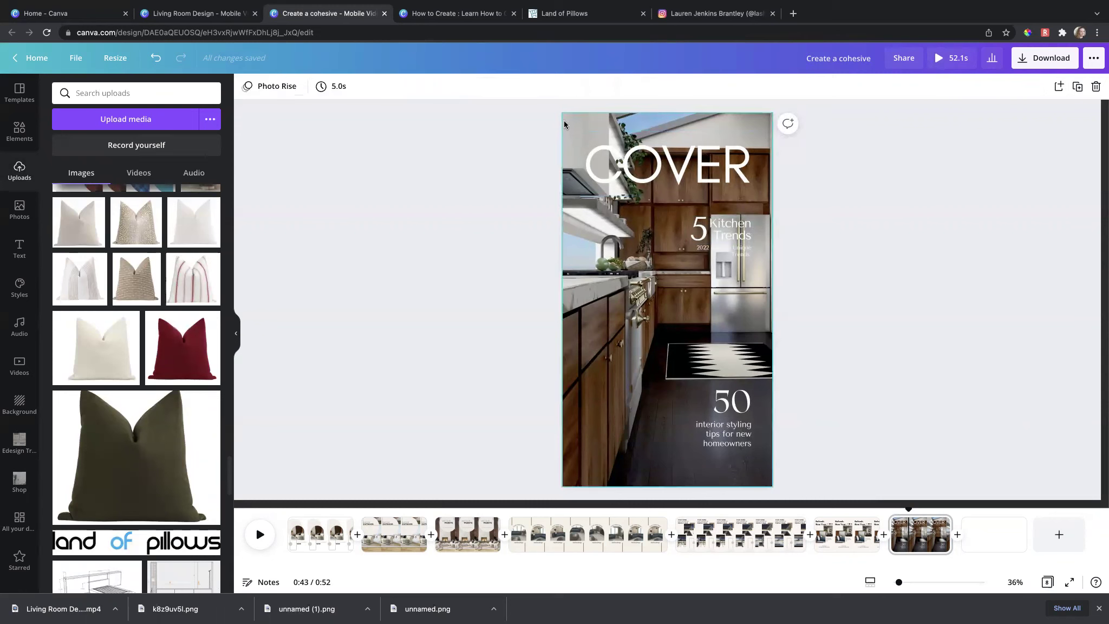
pyautogui.click(274, 86)
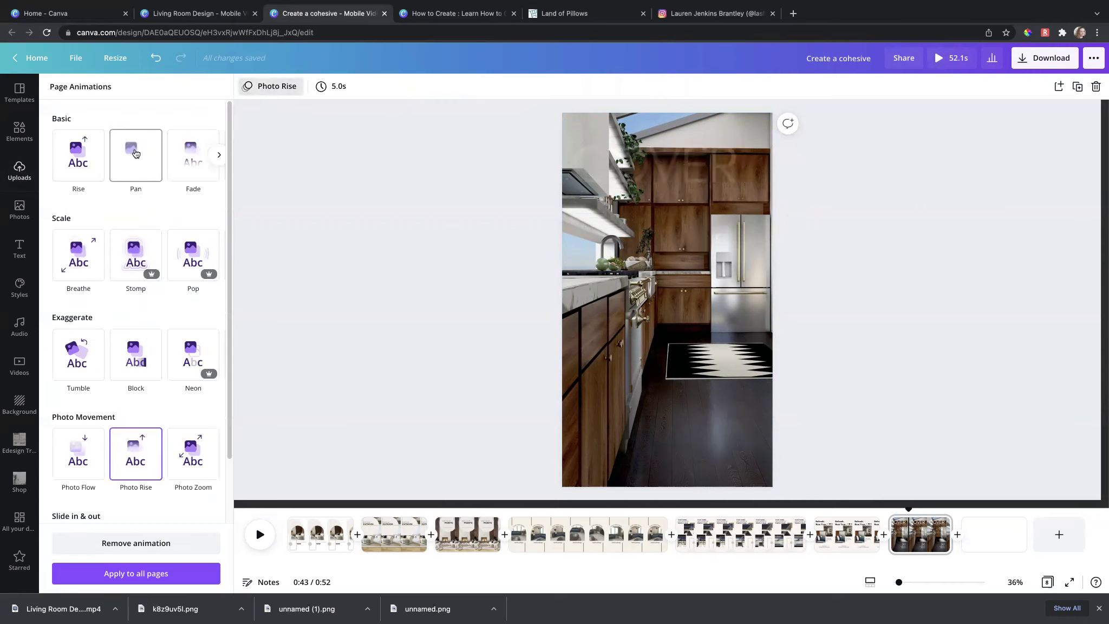
pyautogui.click(319, 124)
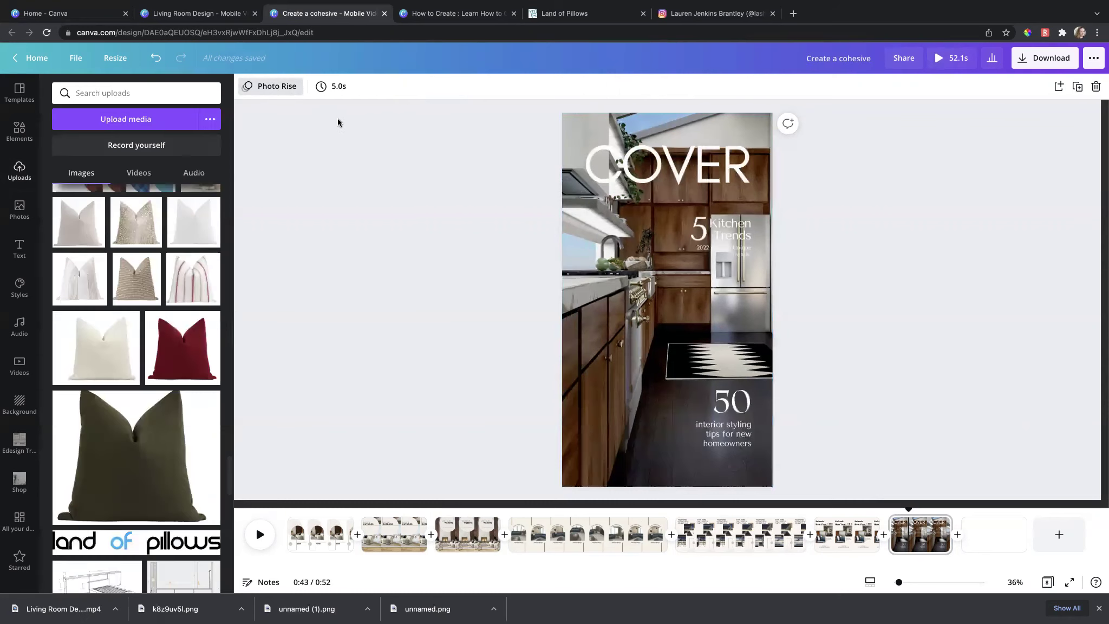
# Apply the Rise page animation to the kitchen cover page.
pyautogui.click(276, 88)
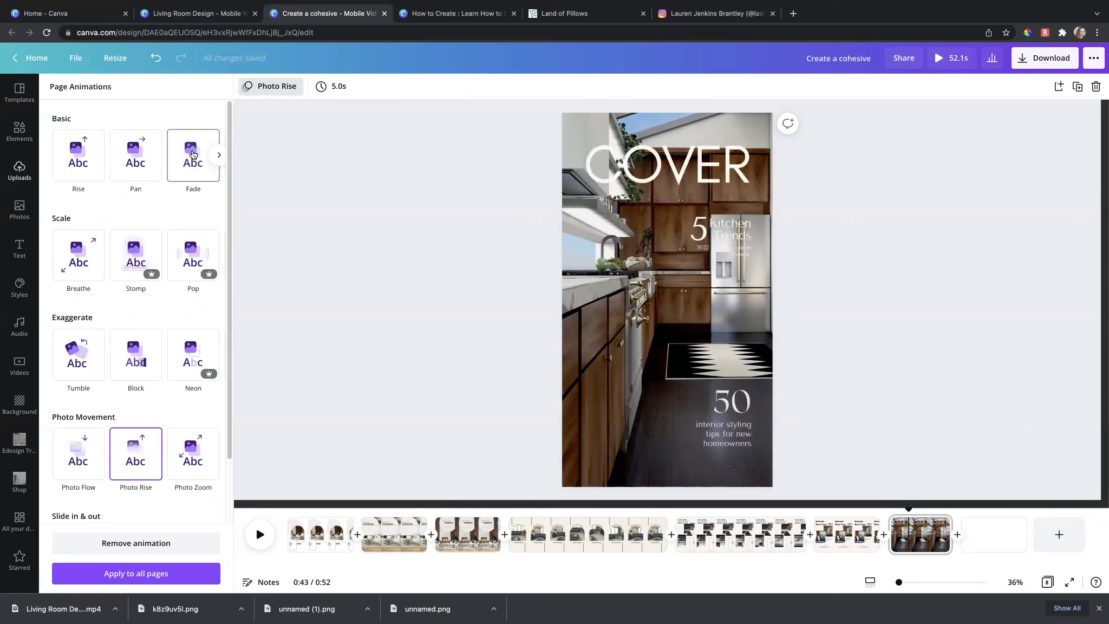
pyautogui.click(79, 157)
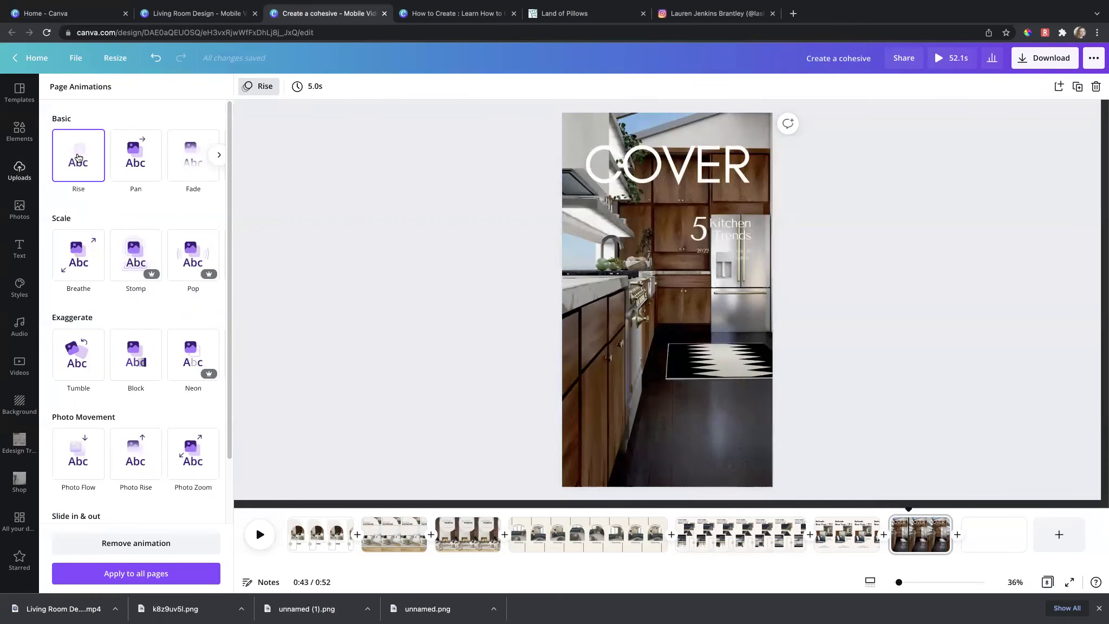
pyautogui.click(422, 203)
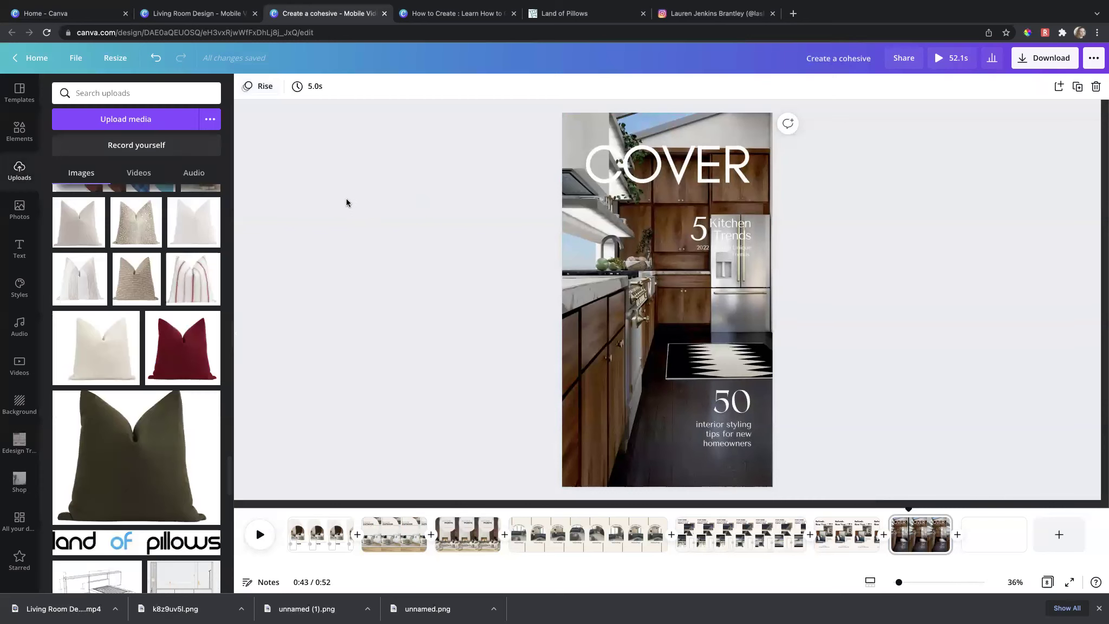
# Set the kitchen cover page's animation to Photo Rise from the Photo Movement group.
pyautogui.click(586, 224)
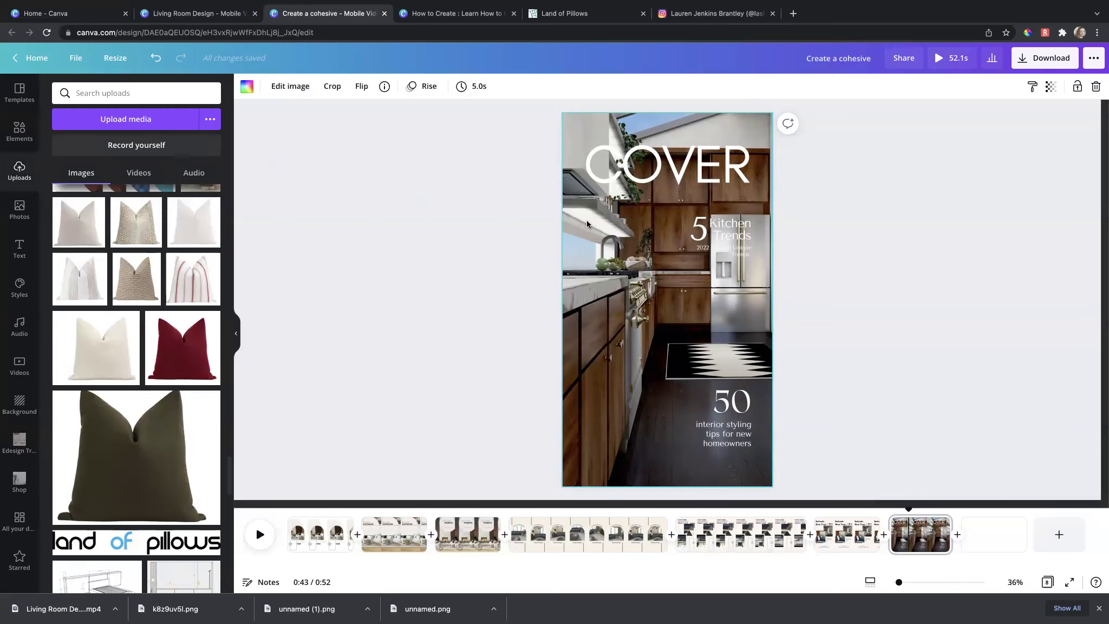
pyautogui.click(424, 92)
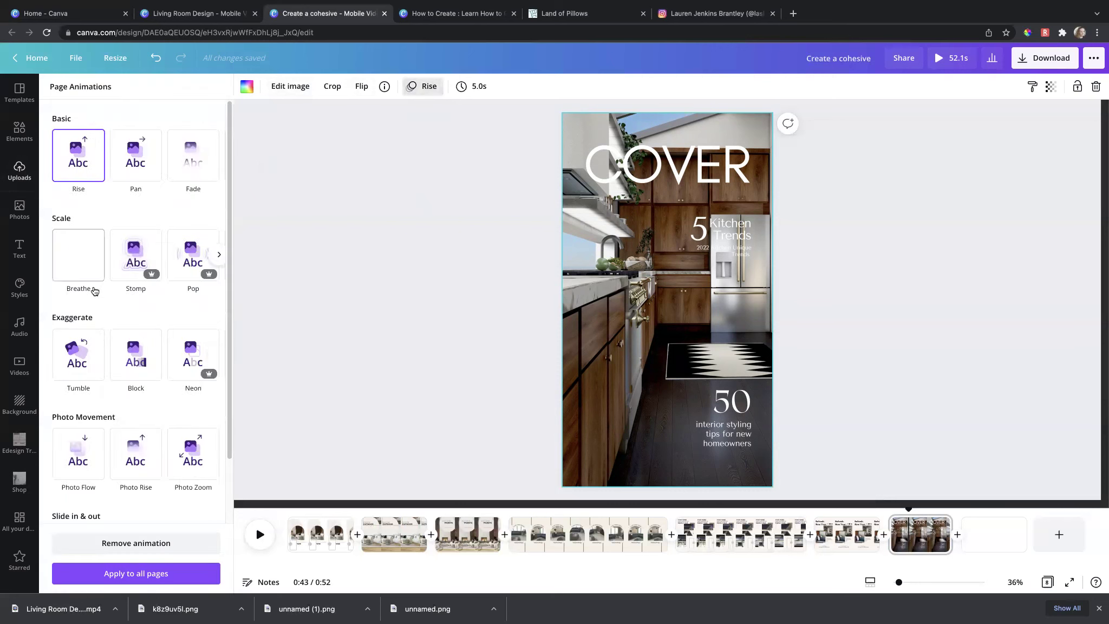
pyautogui.scroll(-1, 136, 352)
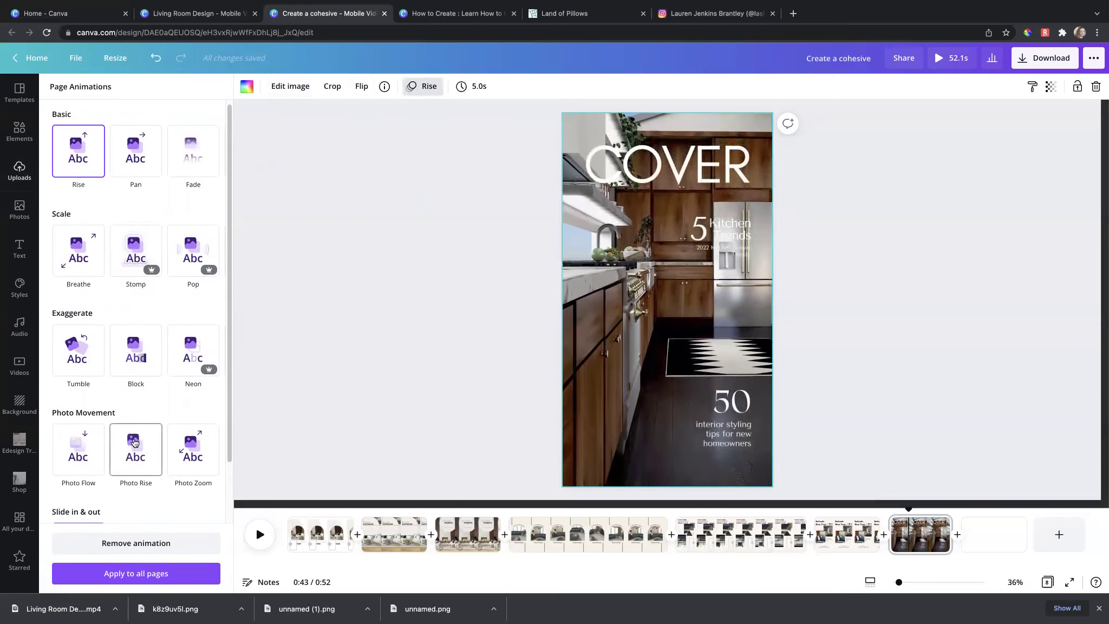
pyautogui.click(135, 443)
pyautogui.click(401, 315)
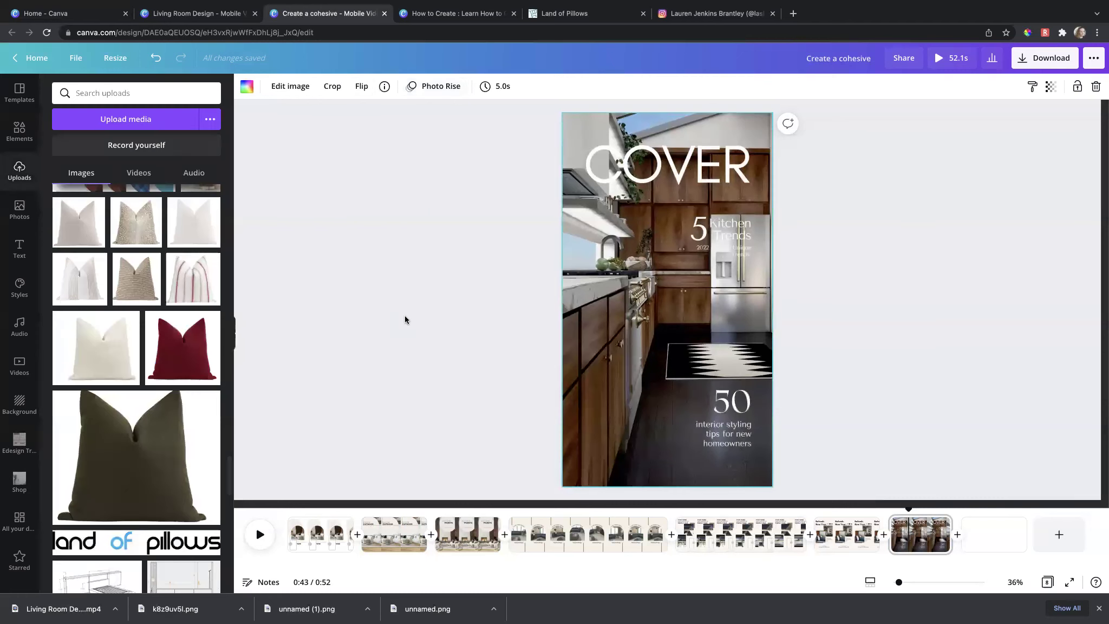
# Download only page 7, the kitchen cover, as an MP4 video and go to the blank page 8.
pyautogui.click(1039, 62)
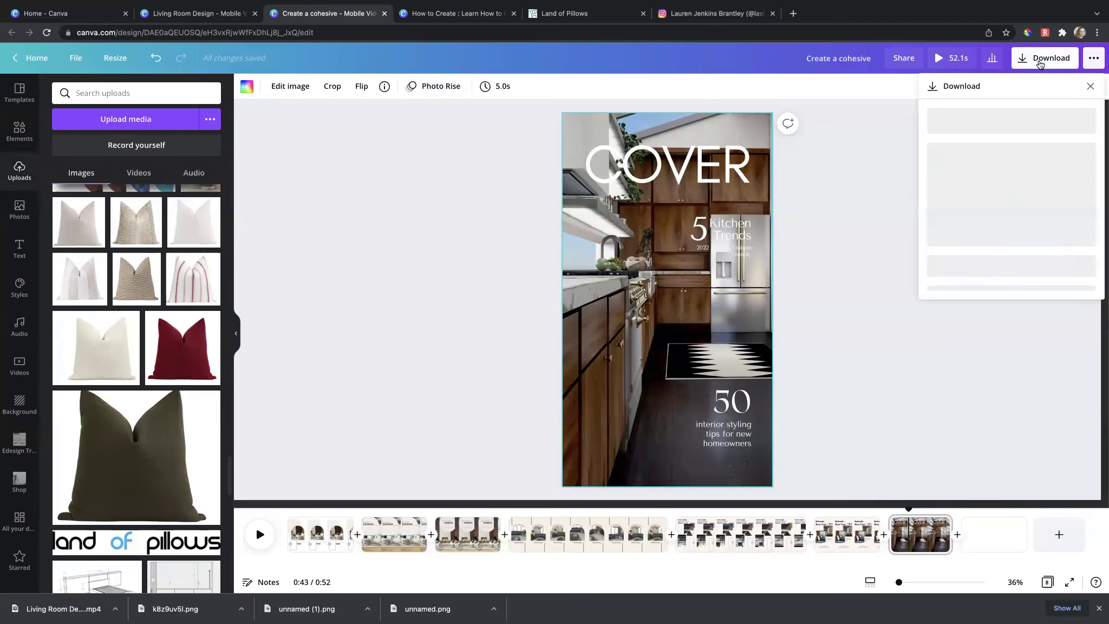
pyautogui.click(951, 176)
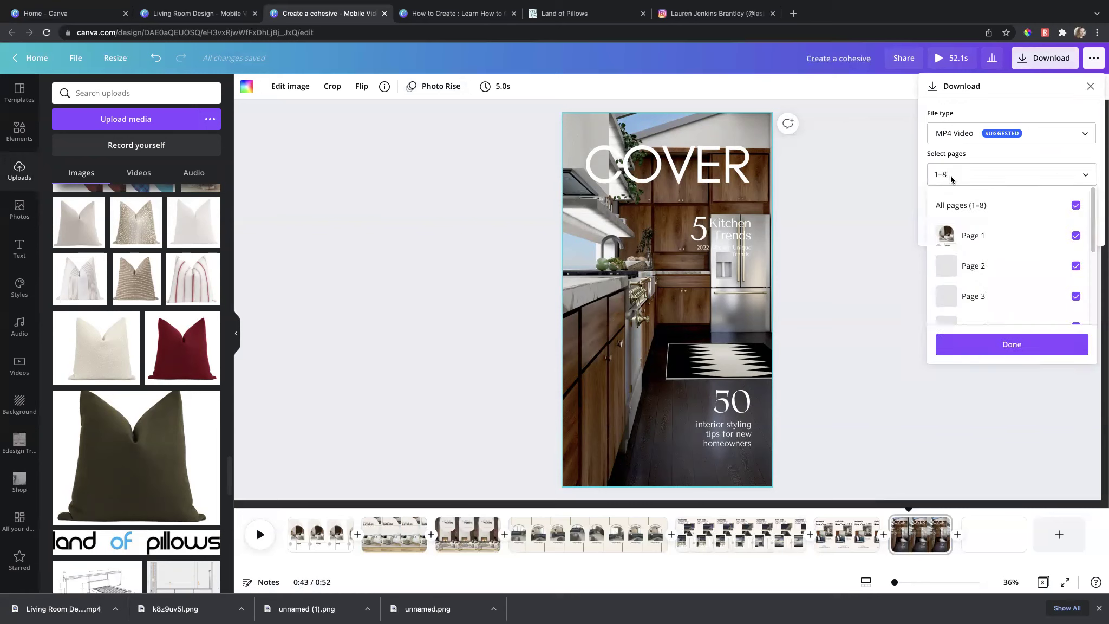
pyautogui.click(968, 205)
pyautogui.scroll(-3, 981, 303)
pyautogui.scroll(-2, 985, 300)
pyautogui.click(981, 276)
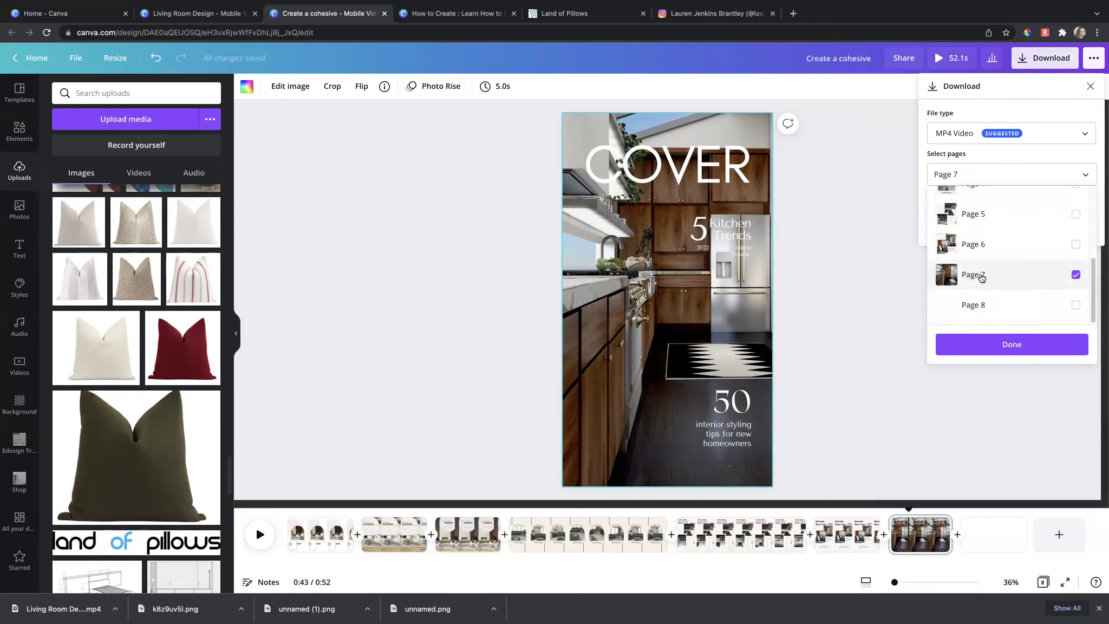
pyautogui.click(993, 342)
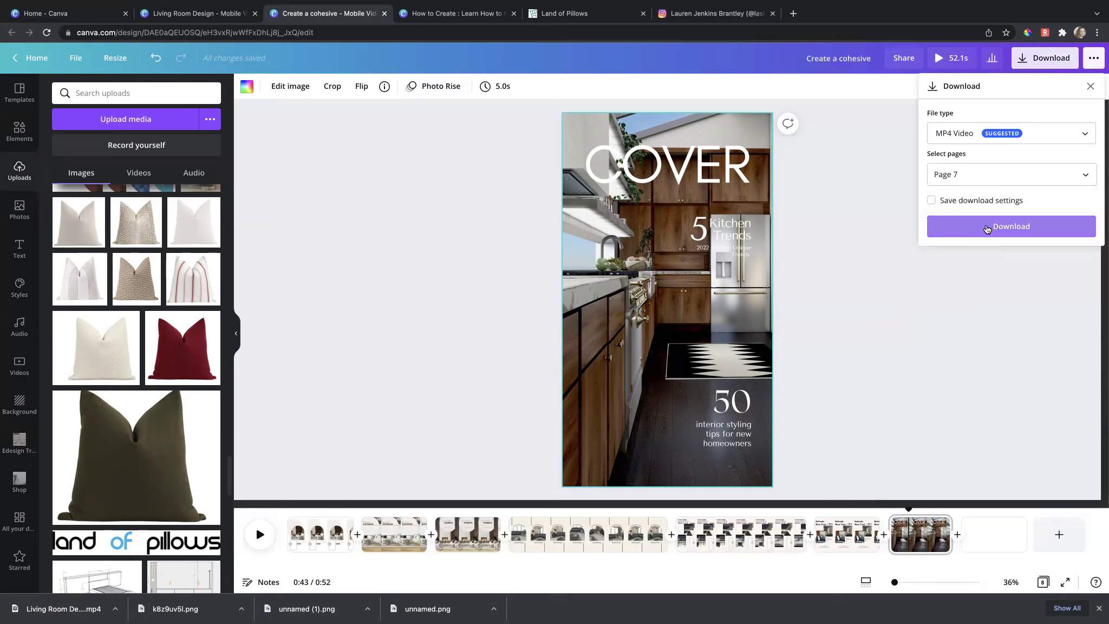
pyautogui.click(986, 228)
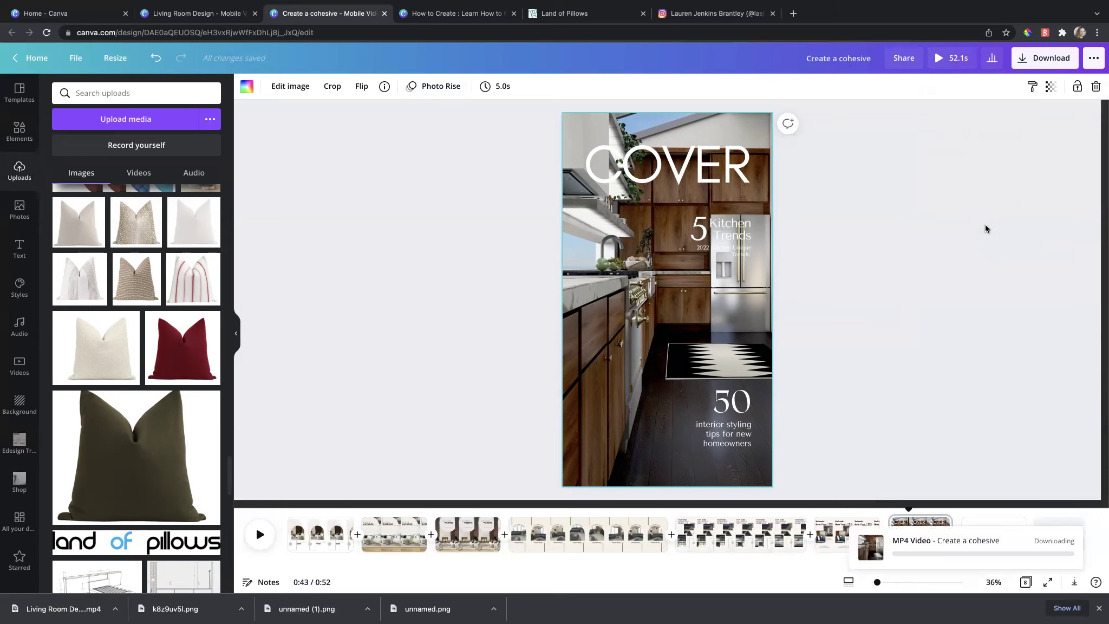
pyautogui.click(939, 252)
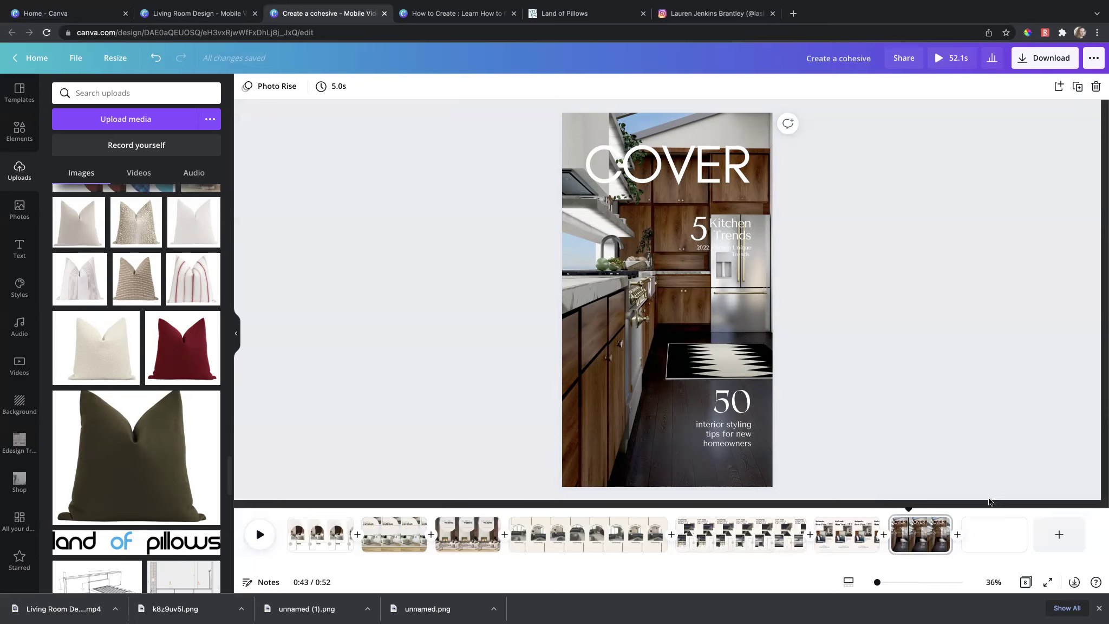
pyautogui.click(997, 532)
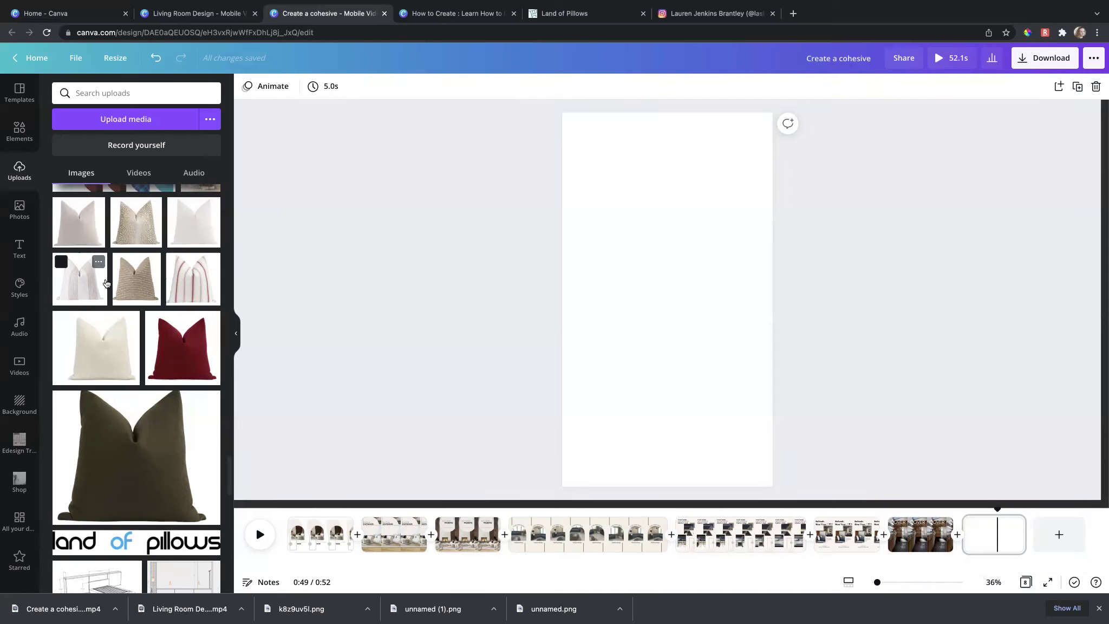
# Switch to the Land of Pillows website and open the Rockville Charcoal Woven Stripe Pillow from the natural charcoals pillow results.
pyautogui.click(585, 13)
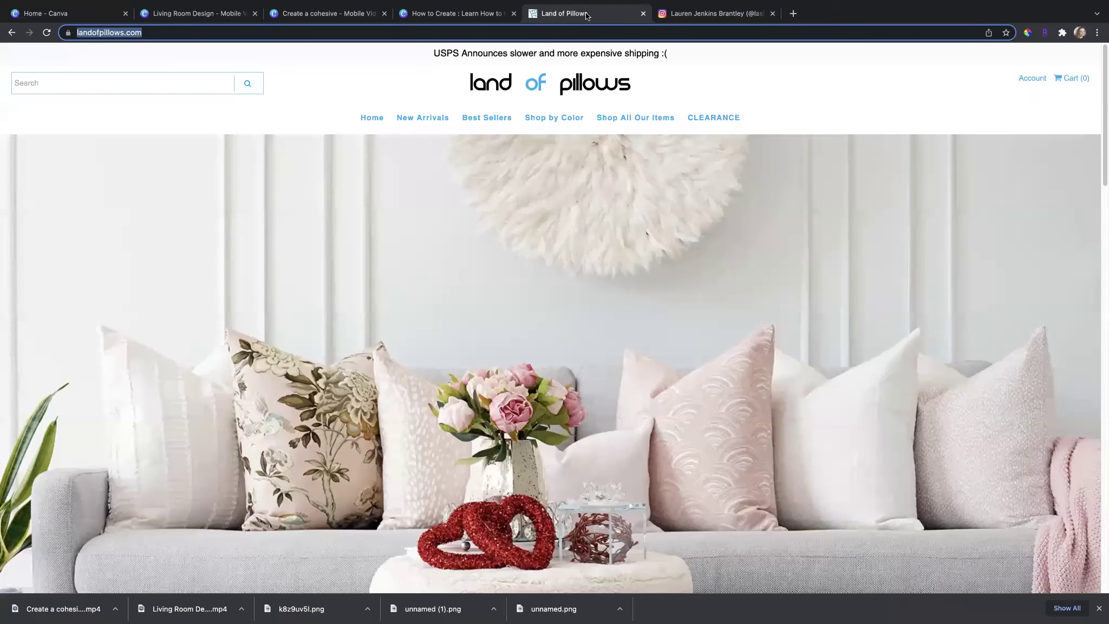
pyautogui.click(564, 220)
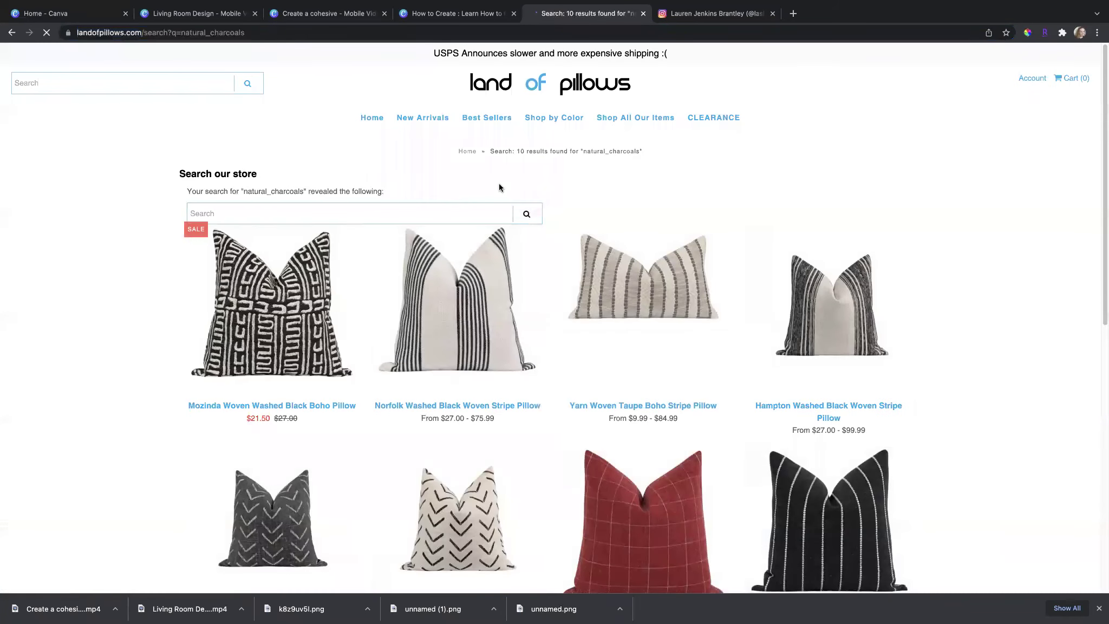
pyautogui.scroll(-3, 553, 288)
pyautogui.scroll(-5, 554, 292)
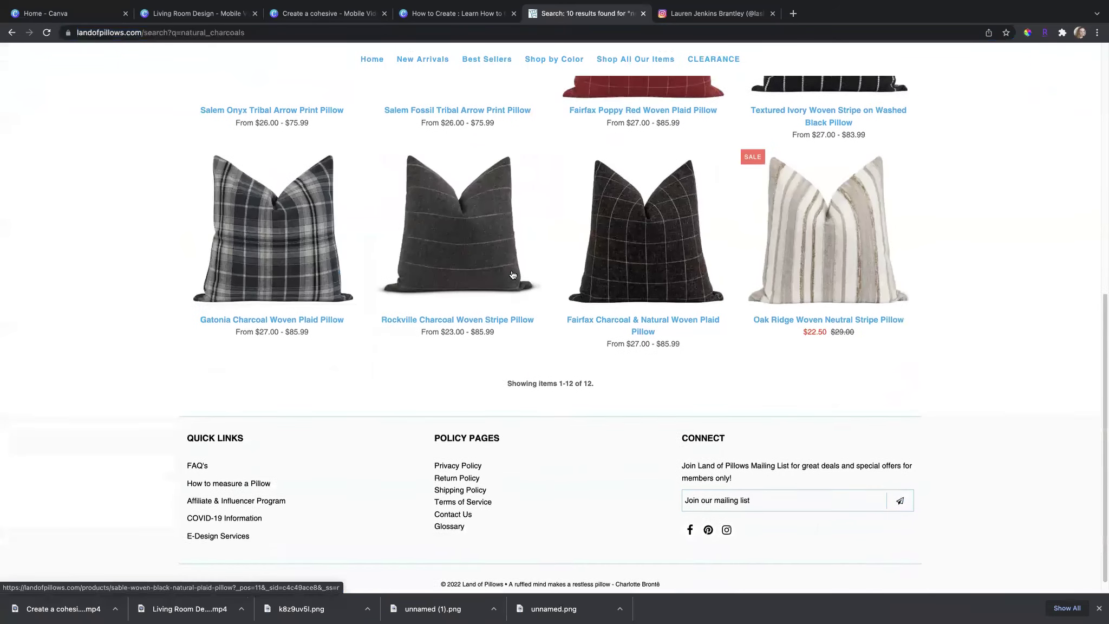
pyautogui.click(453, 249)
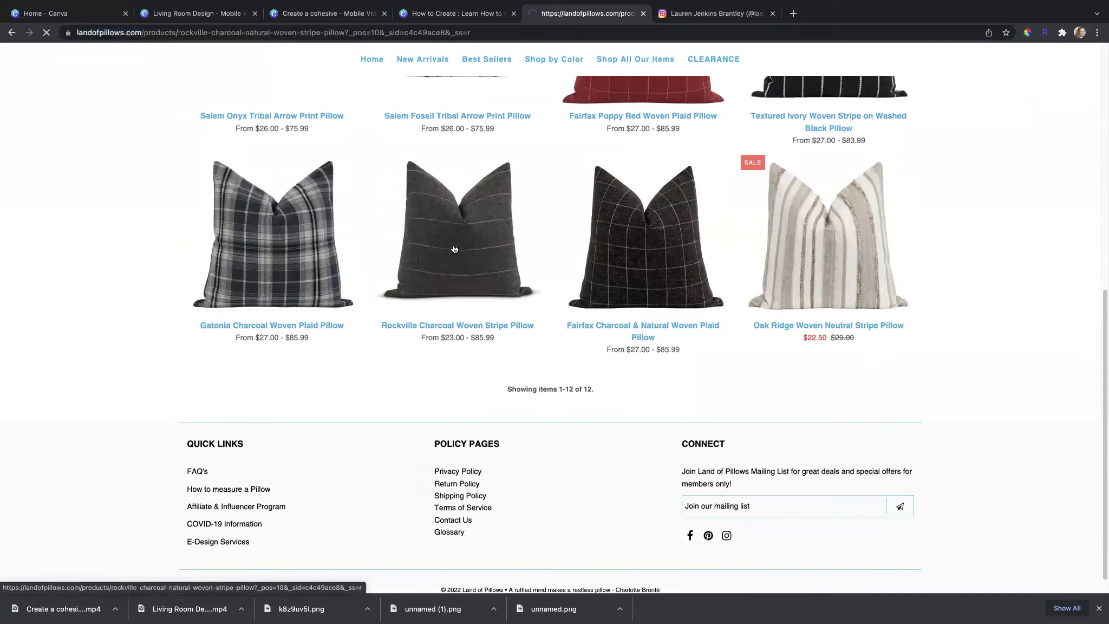
# Save the Rockville Charcoal Woven Stripe Pillow's main product image to the computer under its suggested file name.
pyautogui.scroll(-5, 547, 319)
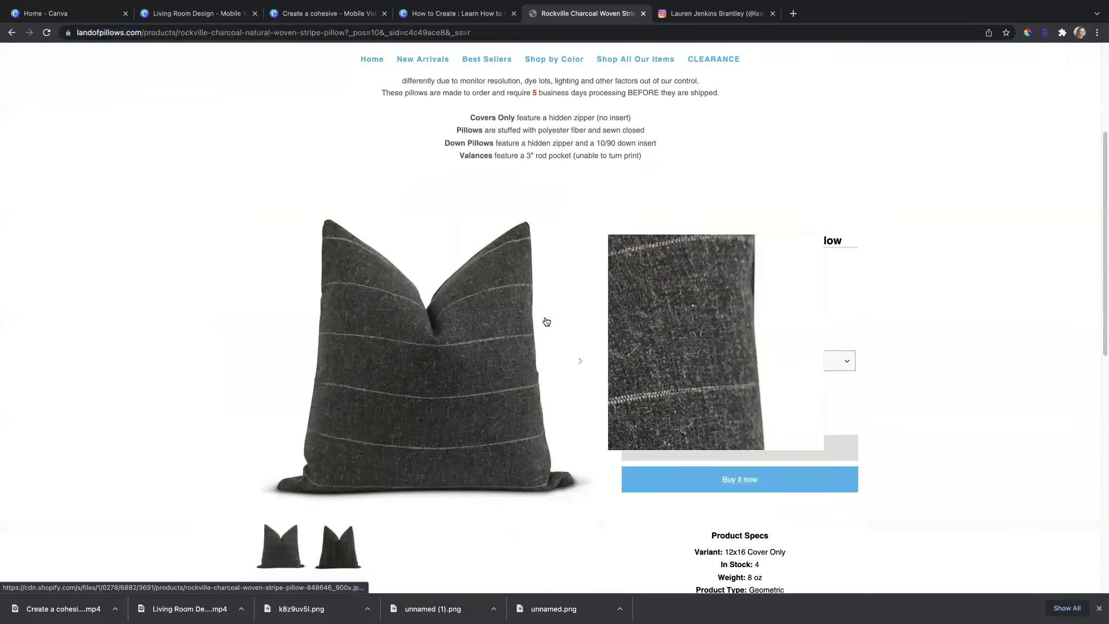
pyautogui.rightClick(410, 273)
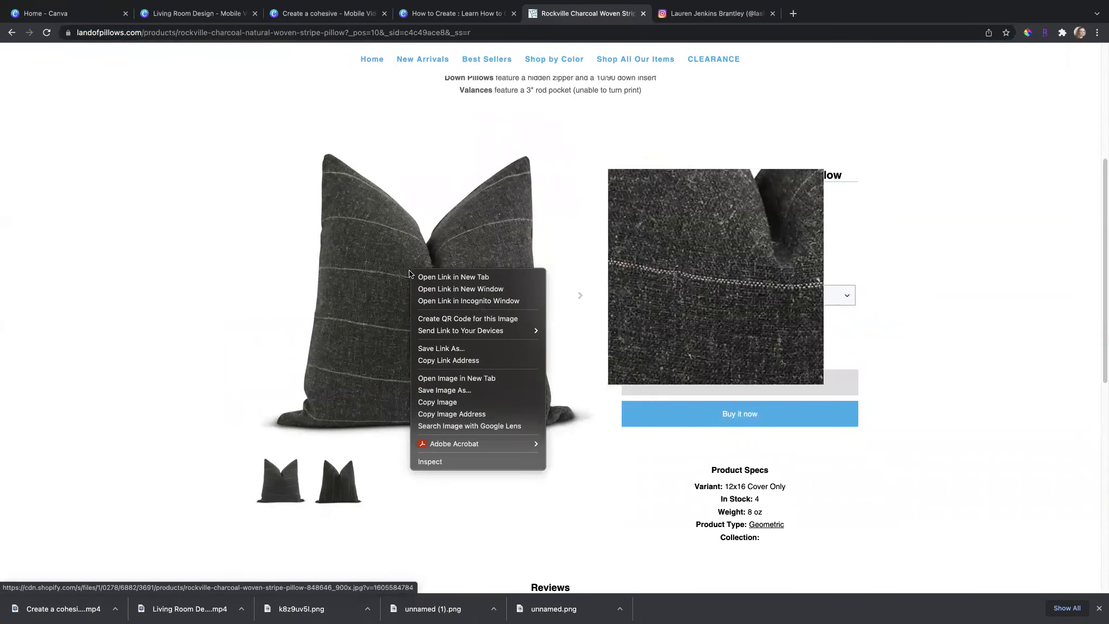
pyautogui.click(461, 391)
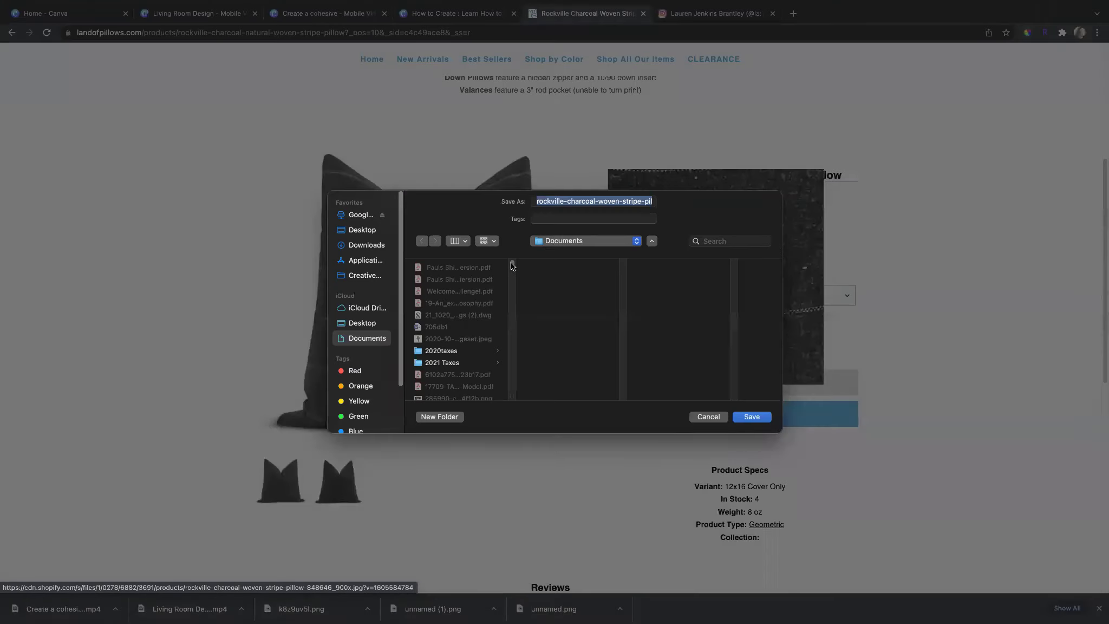
pyautogui.click(756, 416)
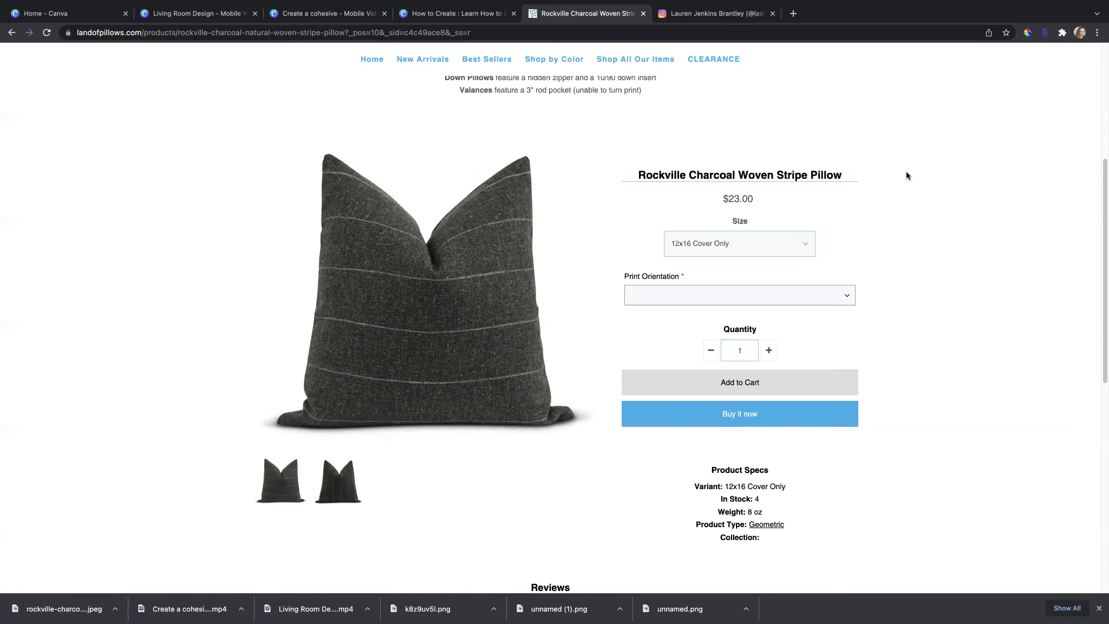
# Switch to the Canva design "How to Create : Learn How to Create Reels using CANVA".
pyautogui.moveTo(467, 3)
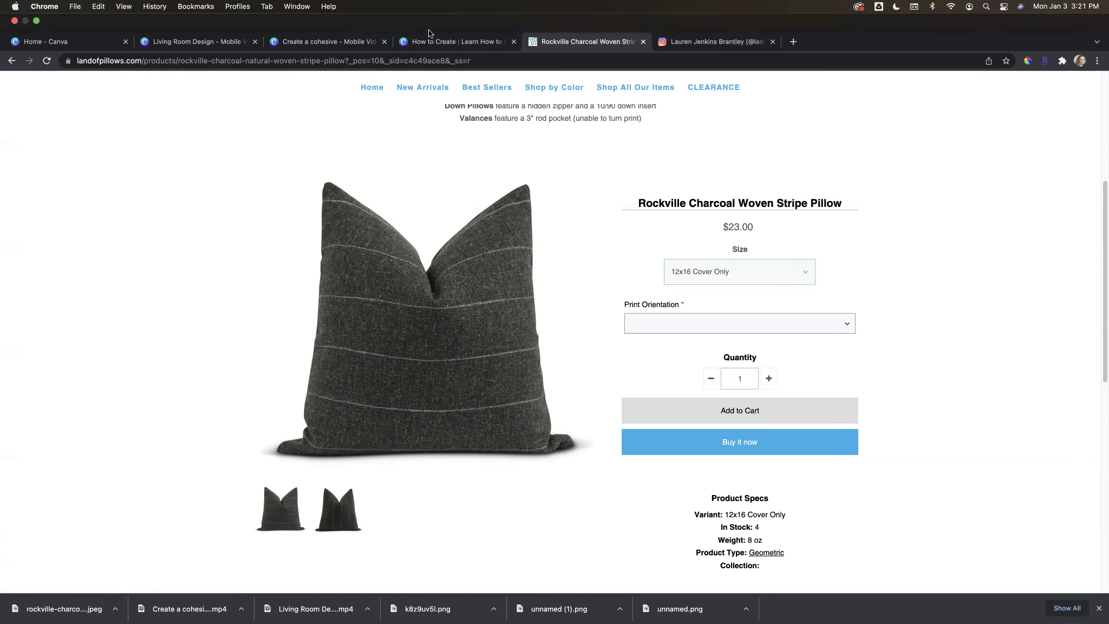
pyautogui.click(406, 45)
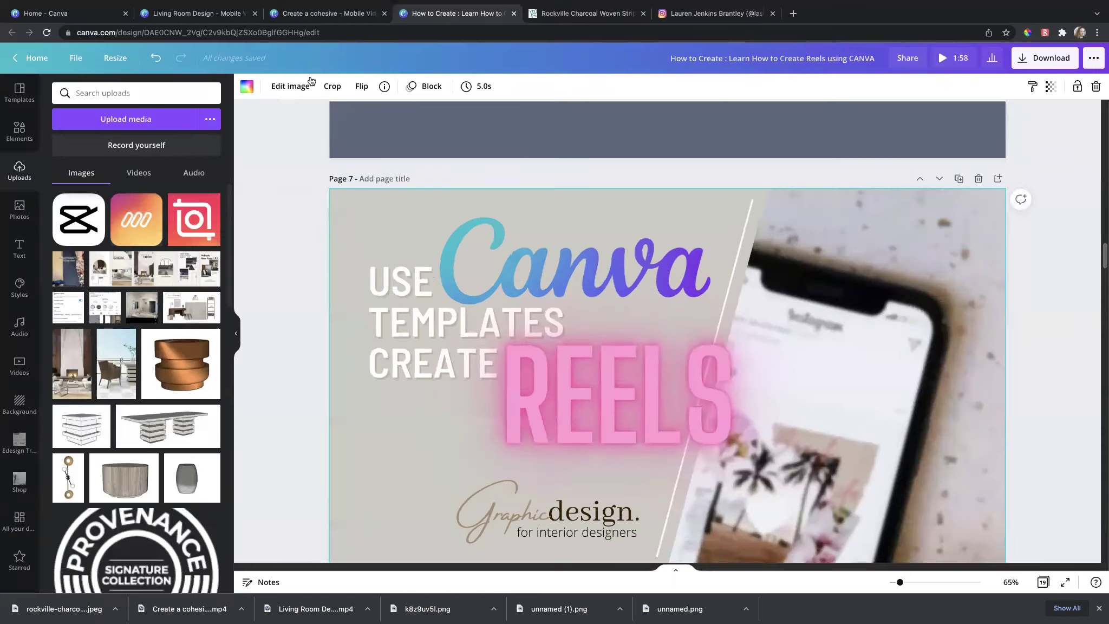
# Switch to the "Create a cohesive" design and upload the downloaded Rockville charcoal pillow JPEG to its image uploads.
pyautogui.click(278, 12)
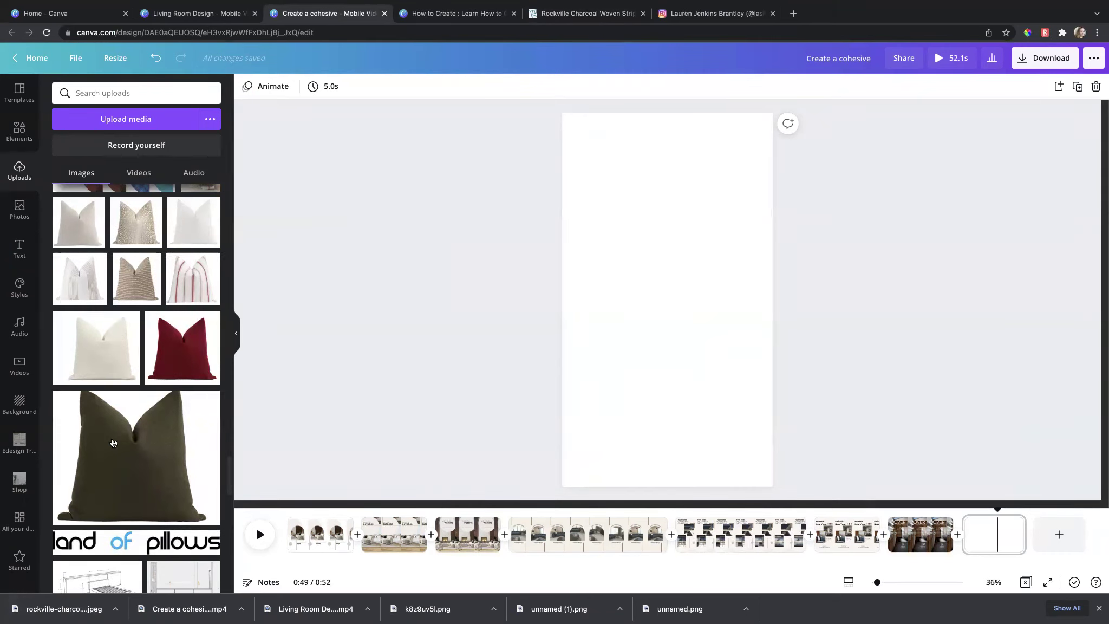
pyautogui.scroll(10, 136, 360)
pyautogui.scroll(6, 143, 353)
pyautogui.moveTo(67, 616); pyautogui.dragTo(147, 287)
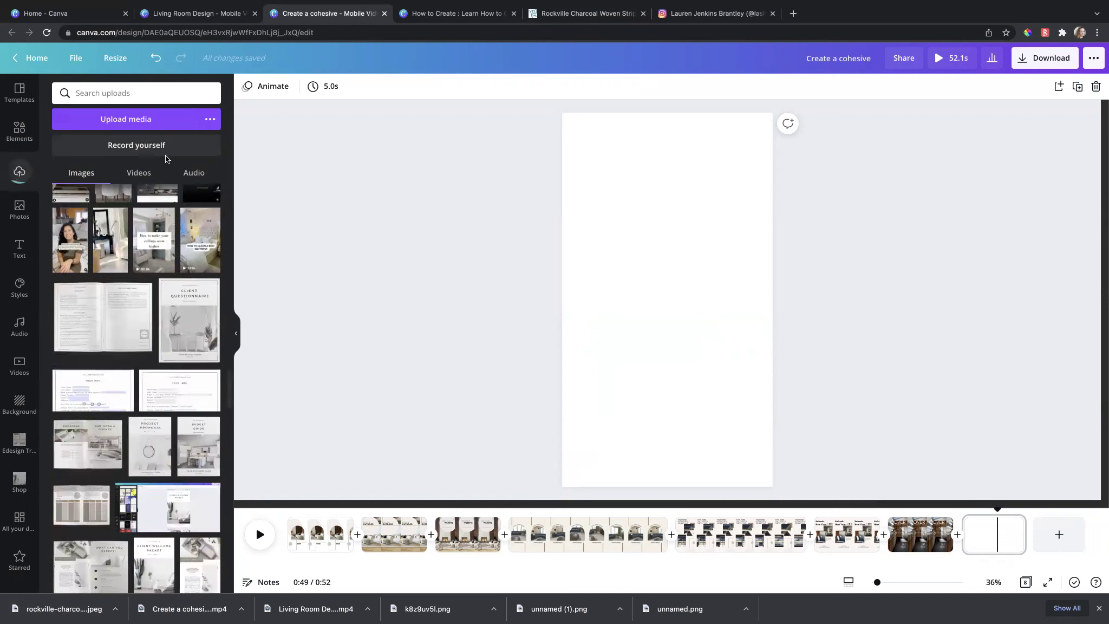
pyautogui.click(134, 121)
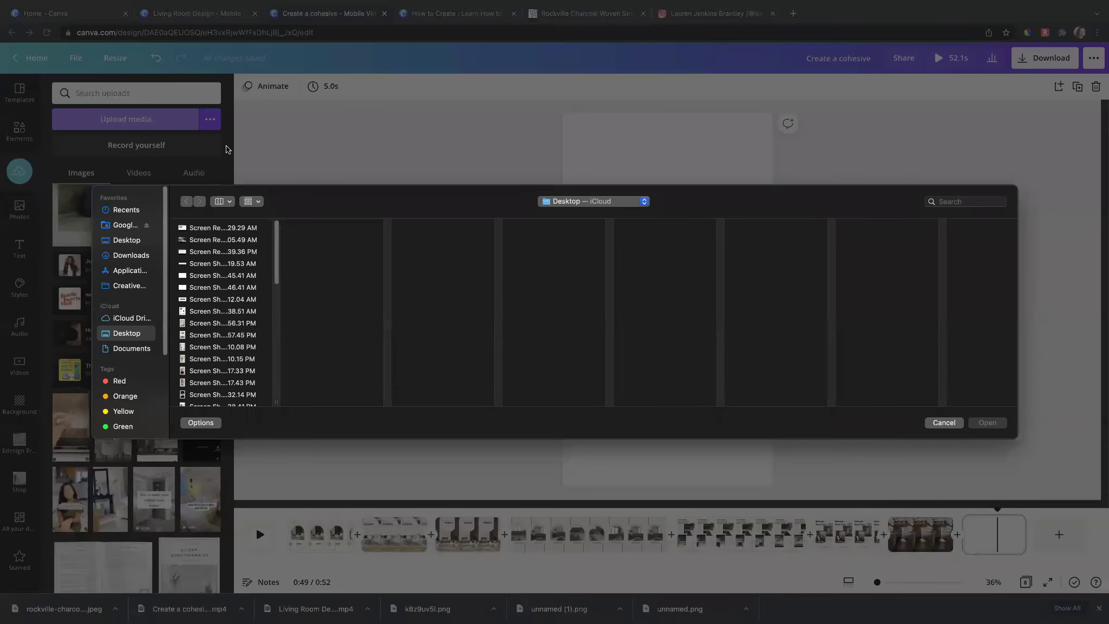
pyautogui.click(944, 423)
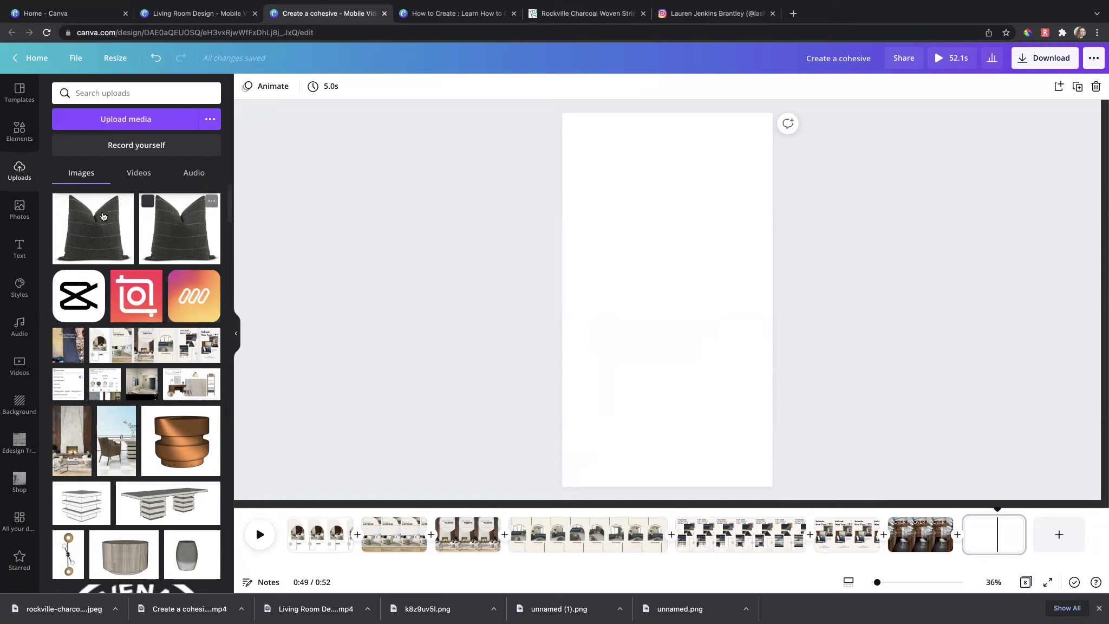
# Place one charcoal pillow image on the blank page 8, shrink it and move it into the left half.
pyautogui.click(177, 233)
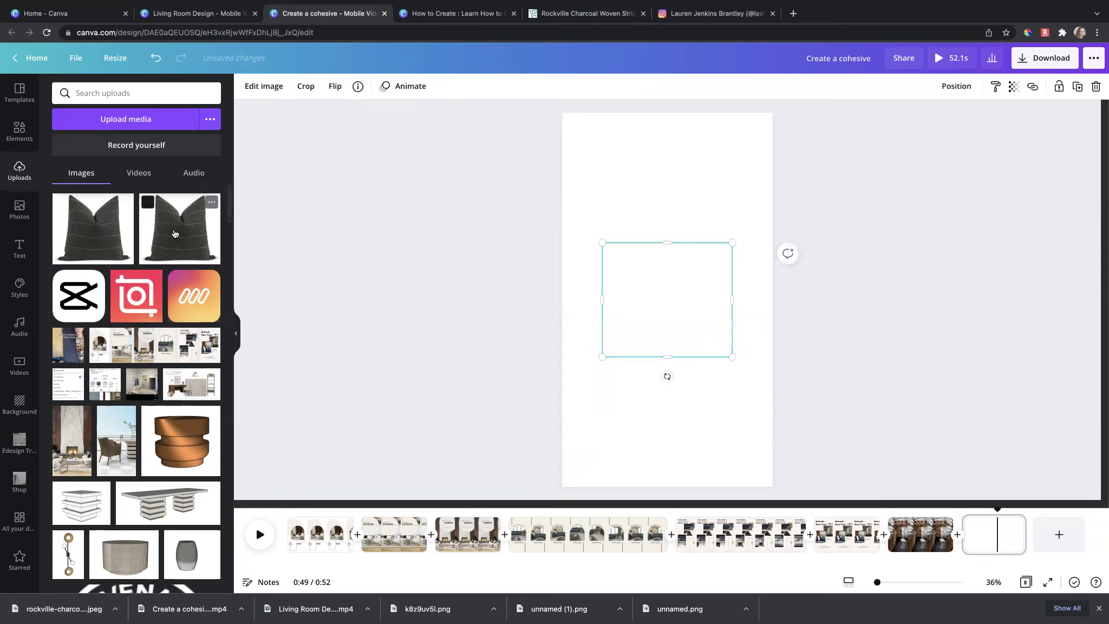
pyautogui.press('Delete')
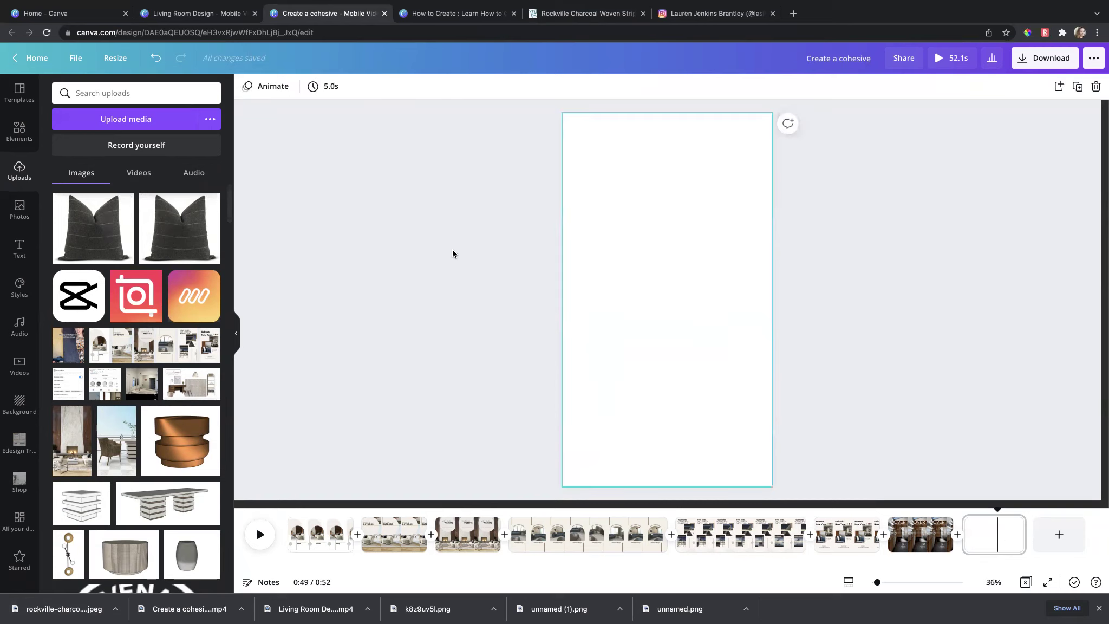
pyautogui.moveTo(192, 230); pyautogui.dragTo(654, 262)
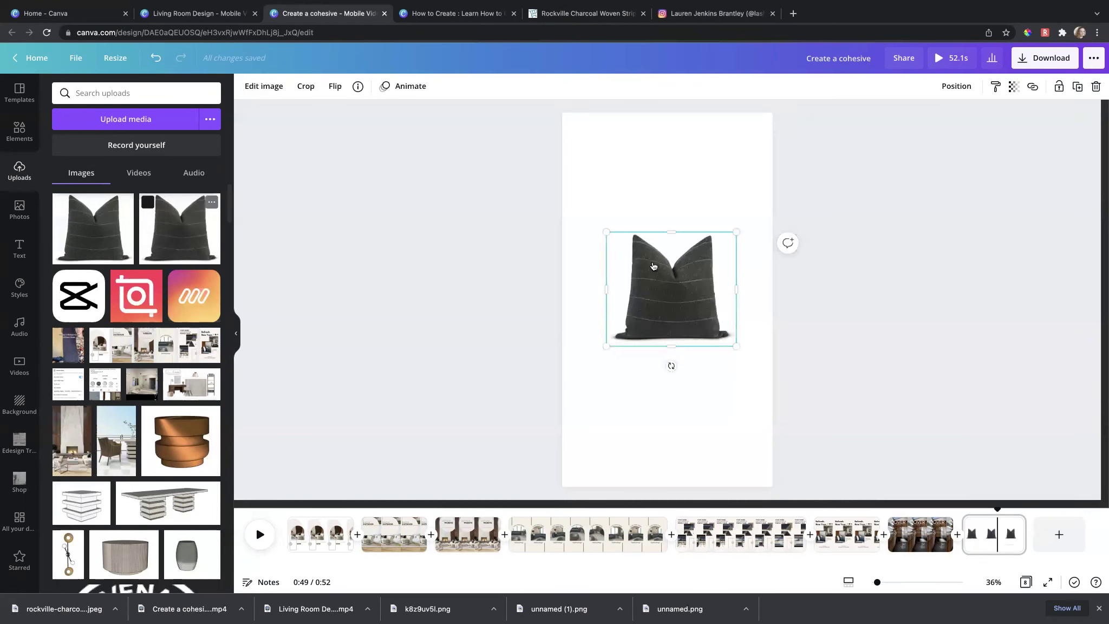
pyautogui.moveTo(727, 242); pyautogui.dragTo(703, 252)
pyautogui.moveTo(654, 306); pyautogui.dragTo(631, 281)
# Add the striped pillow from the uploads to page 8, plus the plain beige and white pillows in the lower half.
pyautogui.scroll(-15, 144, 405)
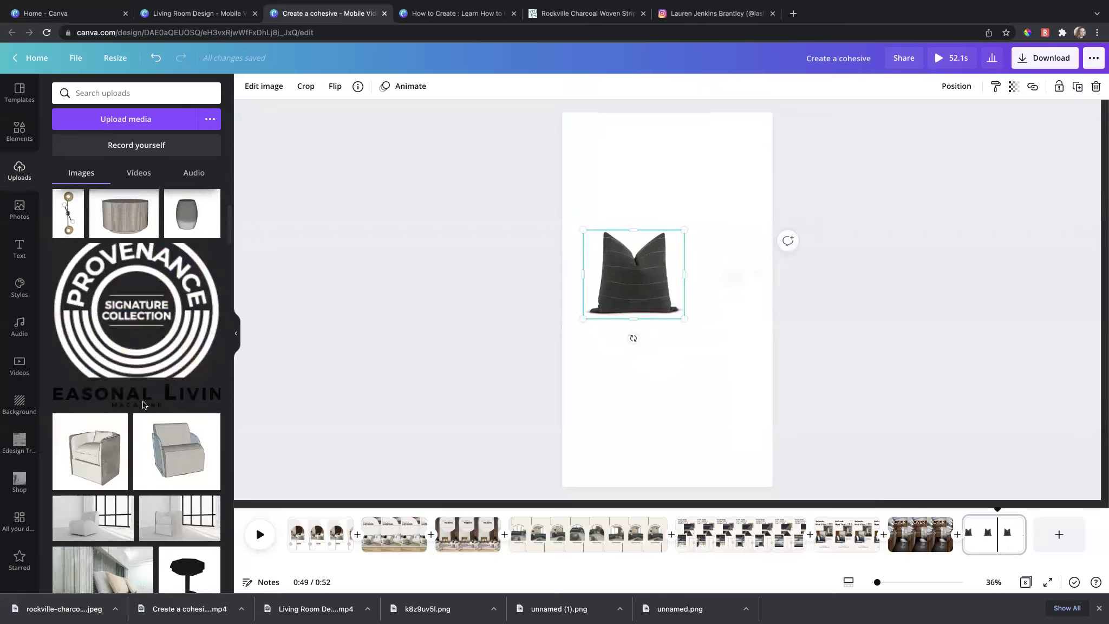
pyautogui.scroll(-20, 144, 405)
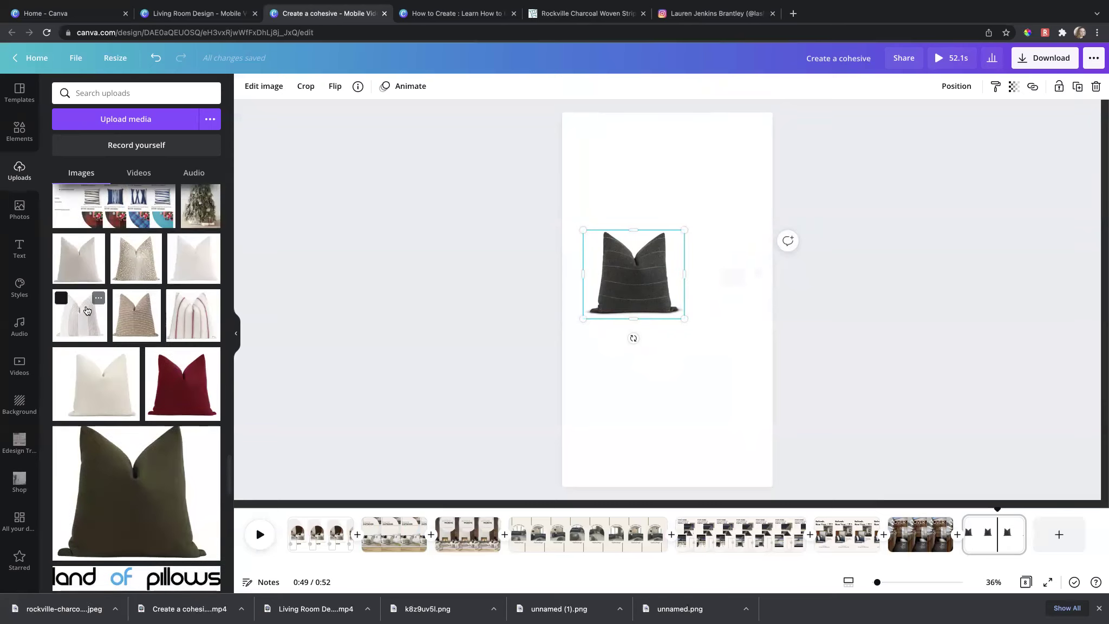
pyautogui.click(86, 310)
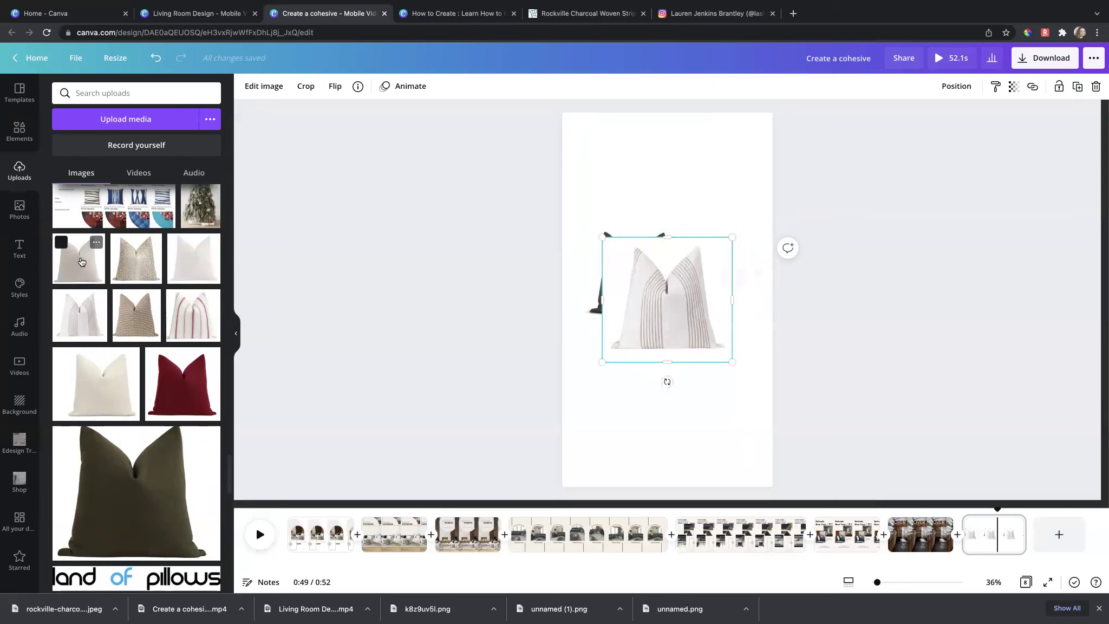
pyautogui.moveTo(81, 262); pyautogui.dragTo(706, 409)
pyautogui.moveTo(667, 292); pyautogui.dragTo(619, 376)
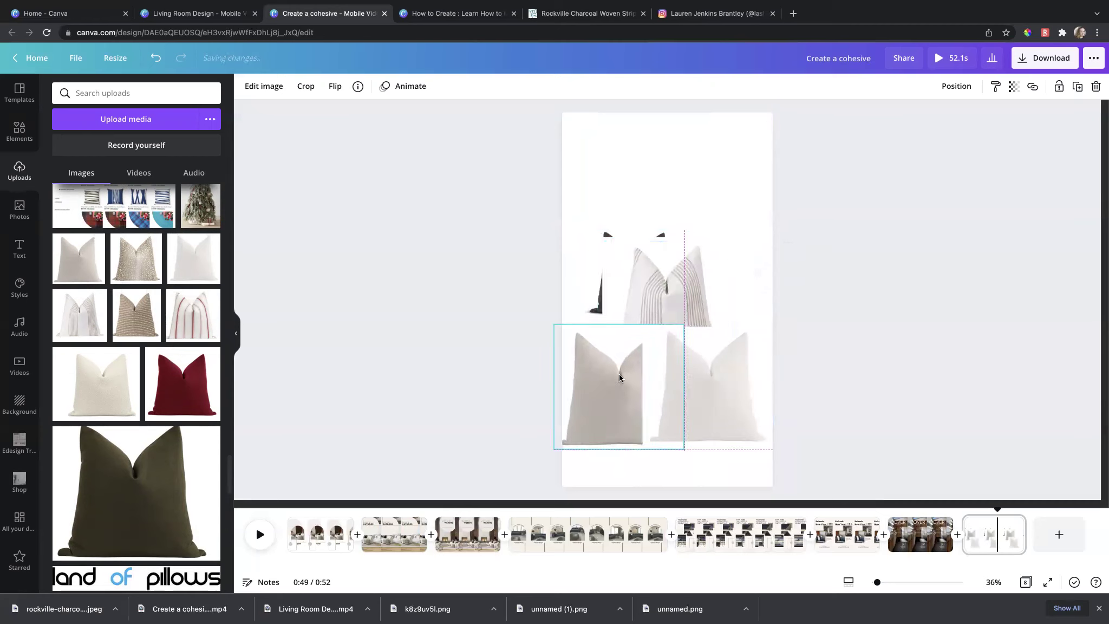
# Move and shrink the striped pillow so it sits beside the charcoal pillow as the upper row.
pyautogui.moveTo(665, 295); pyautogui.dragTo(720, 264)
pyautogui.click(632, 301)
pyautogui.moveTo(631, 301); pyautogui.dragTo(616, 301)
pyautogui.moveTo(666, 230); pyautogui.dragTo(693, 245)
pyautogui.click(708, 238)
pyautogui.moveTo(733, 288); pyautogui.dragTo(708, 276)
# Shrink the plain beige and white pillows and place them side by side below the upper row.
pyautogui.click(616, 373)
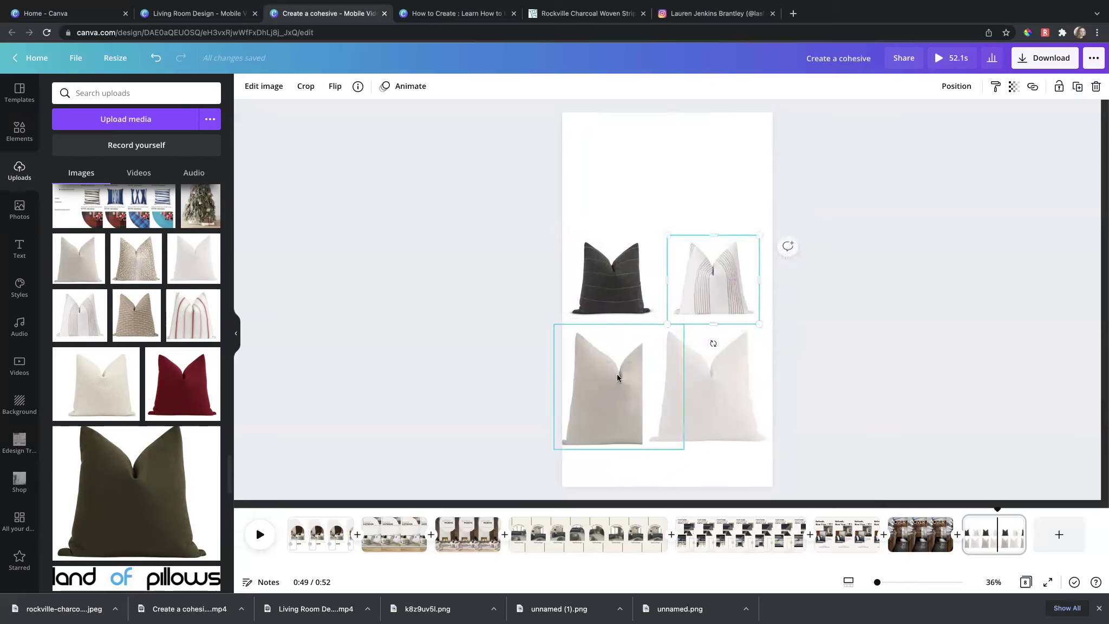
pyautogui.moveTo(684, 324); pyautogui.dragTo(656, 330)
pyautogui.click(706, 378)
pyautogui.moveTo(706, 378); pyautogui.dragTo(719, 383)
pyautogui.moveTo(655, 331); pyautogui.dragTo(686, 359)
pyautogui.moveTo(724, 399); pyautogui.dragTo(706, 366)
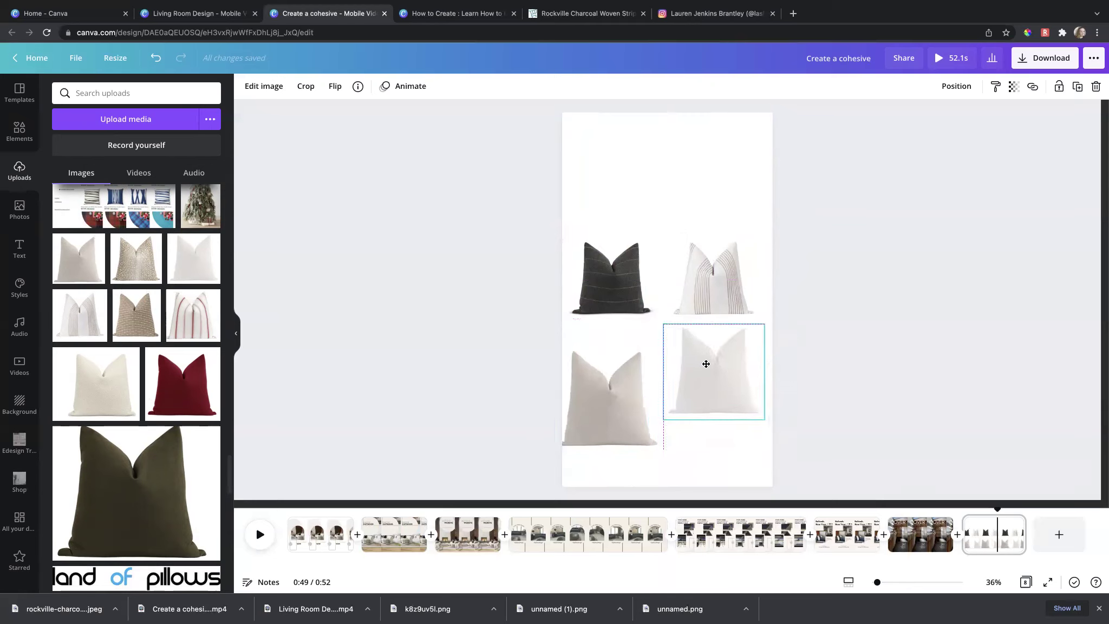
# Raise the beige pillow under the charcoal one and reduce both lower pillows to match the upper row's size.
pyautogui.moveTo(628, 394); pyautogui.dragTo(634, 364)
pyautogui.moveTo(663, 415); pyautogui.dragTo(641, 378)
pyautogui.click(736, 368)
pyautogui.moveTo(663, 421); pyautogui.dragTo(709, 386)
# Fine-tune the beige pillow's size and the positions of all four pillows to form an even two-by-two grid.
pyautogui.click(620, 386)
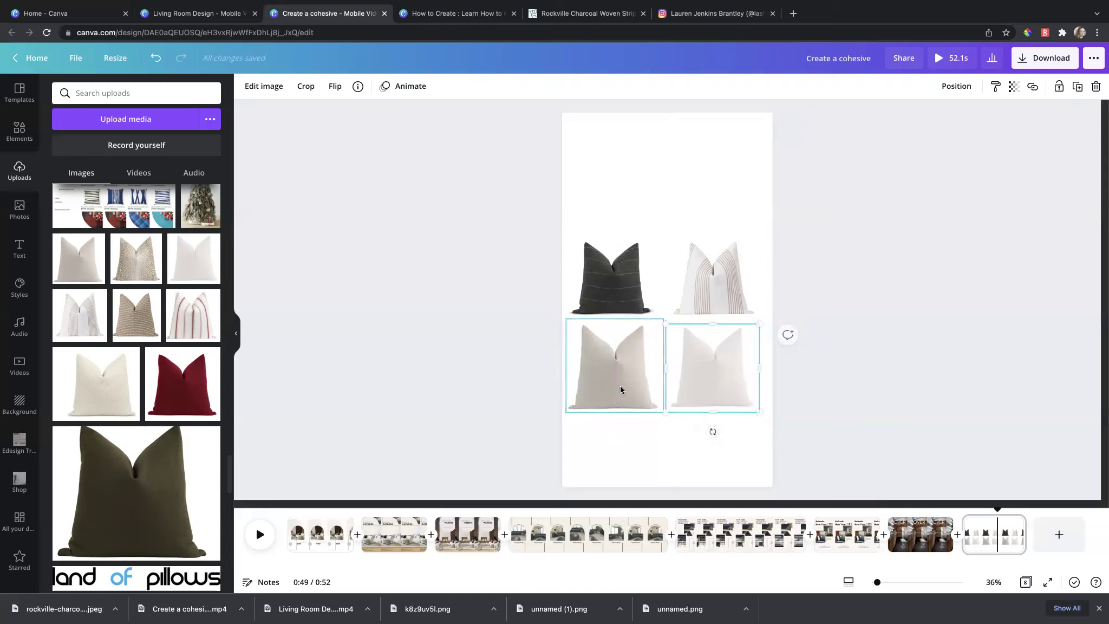
pyautogui.moveTo(662, 319); pyautogui.dragTo(660, 318)
pyautogui.moveTo(621, 364); pyautogui.dragTo(622, 364)
pyautogui.moveTo(637, 322); pyautogui.dragTo(637, 322)
pyautogui.moveTo(662, 325); pyautogui.dragTo(657, 330)
pyautogui.moveTo(601, 372); pyautogui.dragTo(601, 366)
pyautogui.moveTo(692, 361); pyautogui.dragTo(698, 360)
pyautogui.click(617, 313)
pyautogui.moveTo(630, 288); pyautogui.dragTo(632, 285)
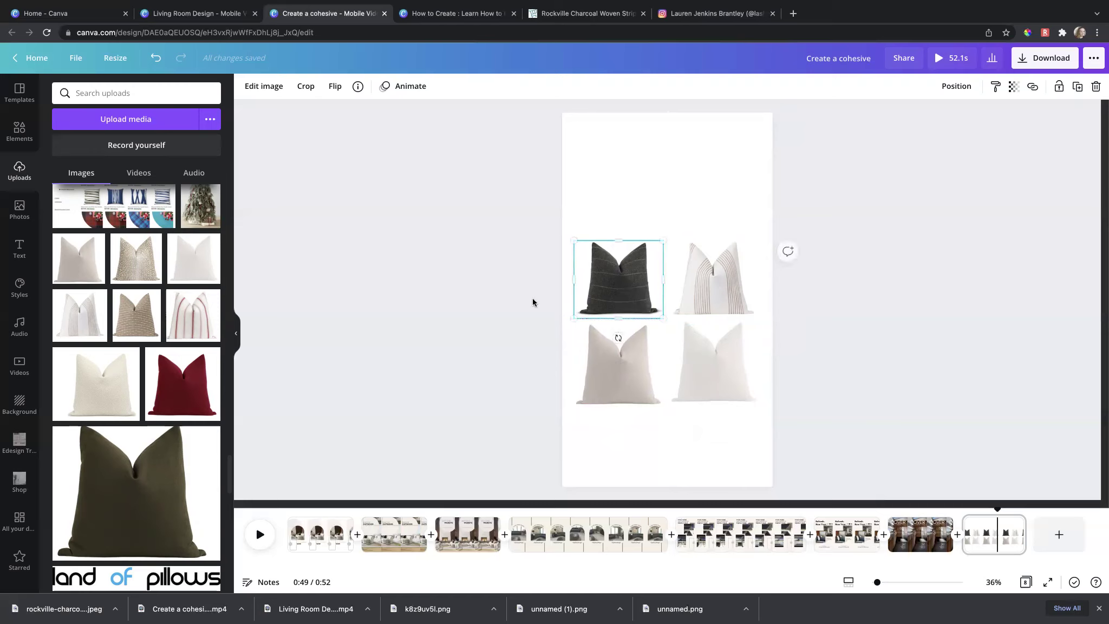
pyautogui.moveTo(723, 302); pyautogui.dragTo(726, 296)
pyautogui.click(526, 301)
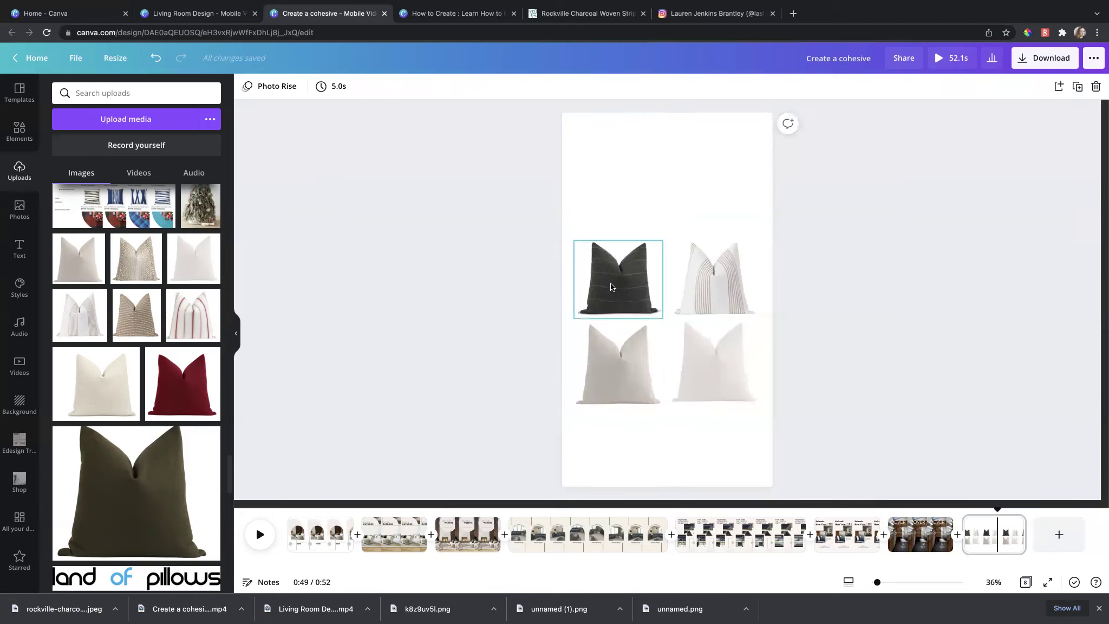
pyautogui.click(19, 130)
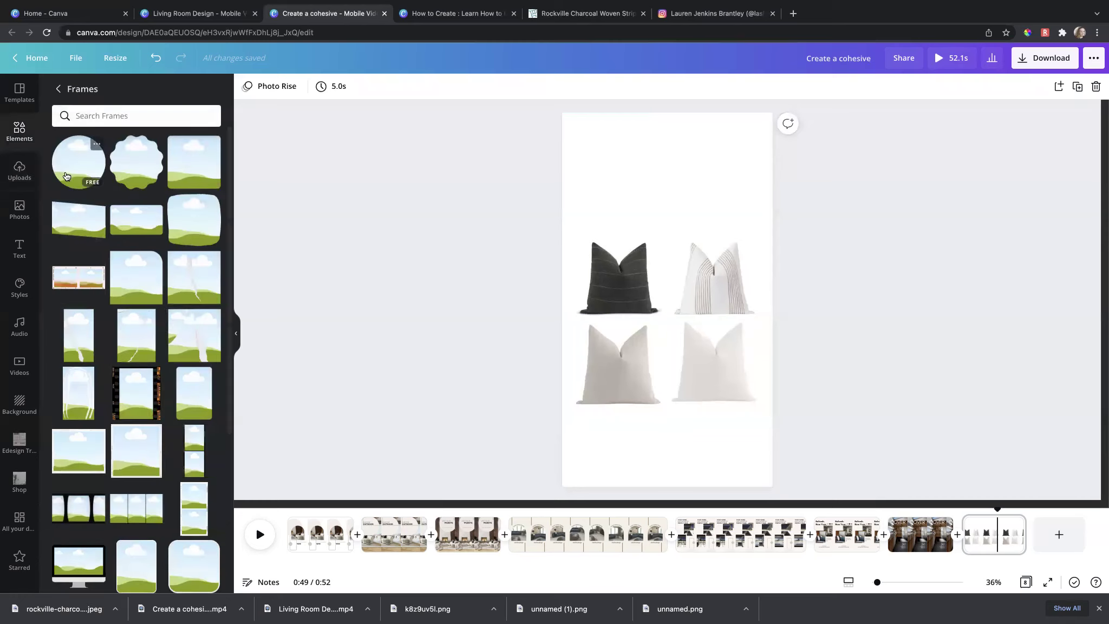
pyautogui.click(58, 89)
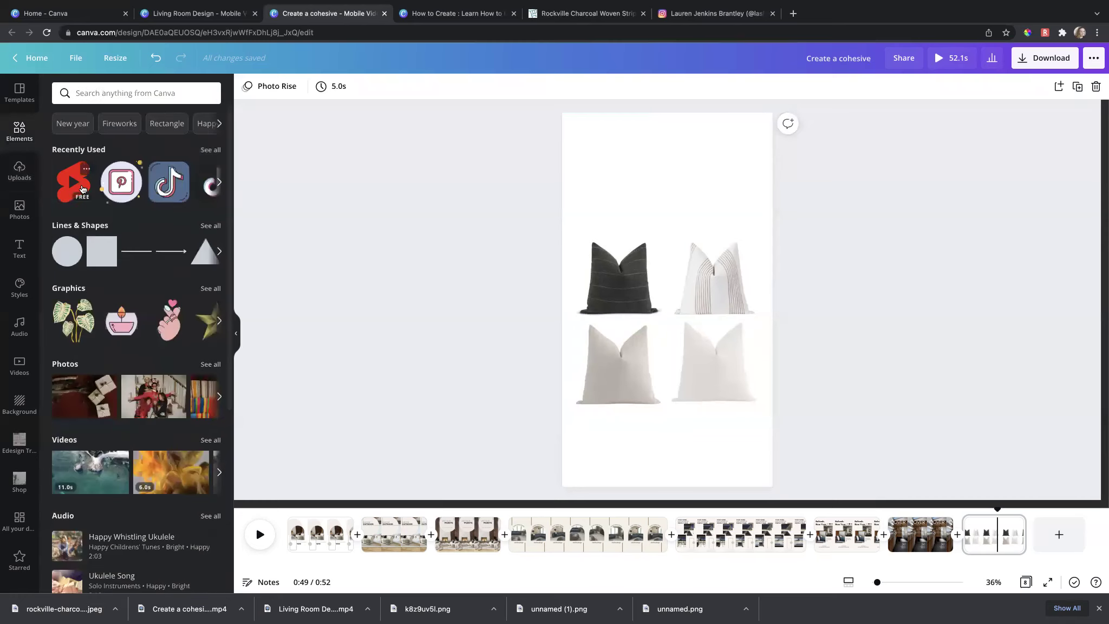
pyautogui.click(100, 250)
pyautogui.moveTo(646, 296); pyautogui.dragTo(618, 280)
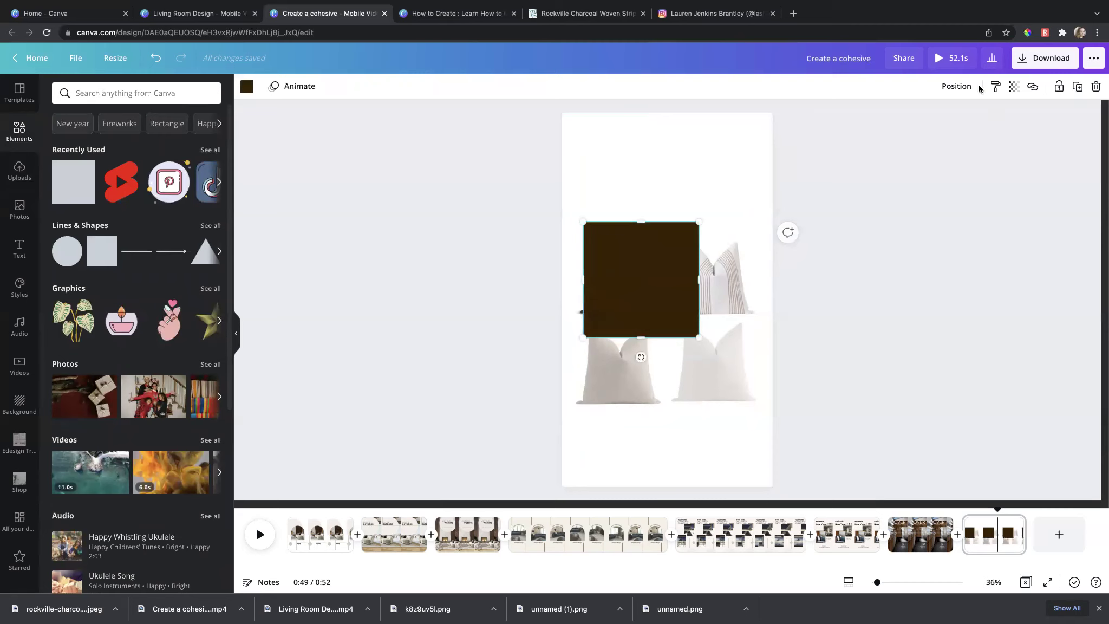
pyautogui.click(951, 89)
pyautogui.click(917, 142)
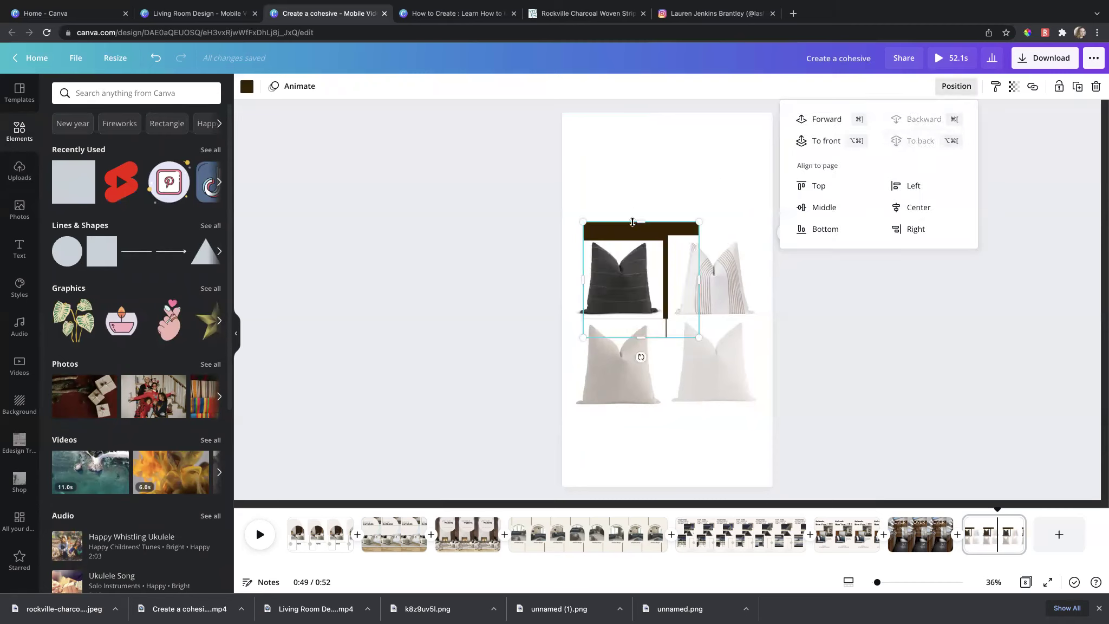
pyautogui.moveTo(653, 239); pyautogui.dragTo(617, 238)
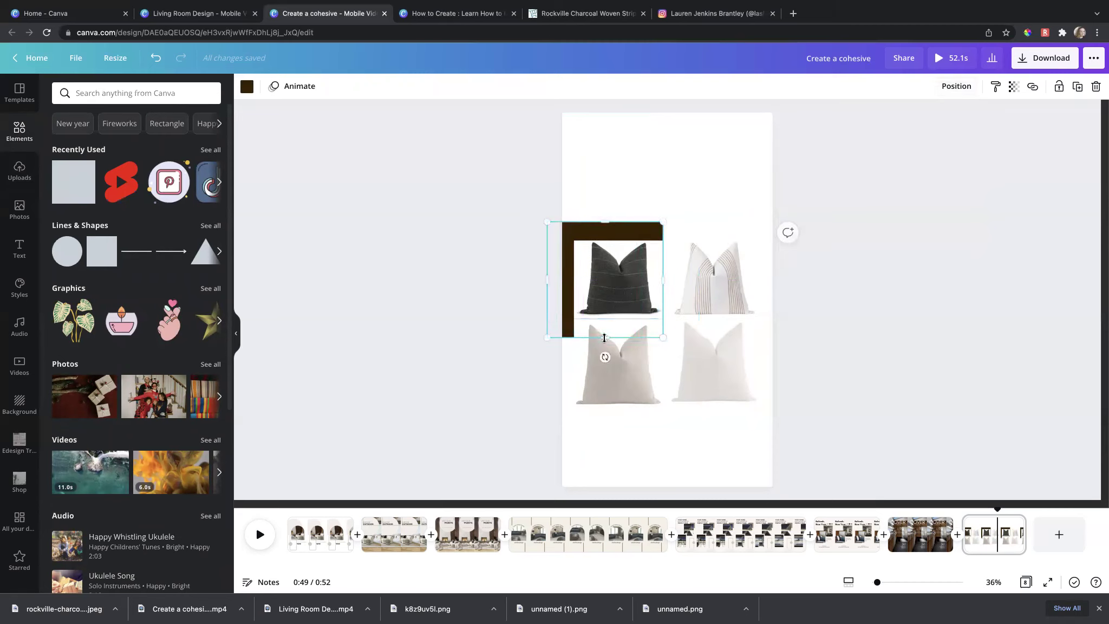
pyautogui.moveTo(604, 336); pyautogui.dragTo(610, 434)
pyautogui.moveTo(662, 325); pyautogui.dragTo(625, 336)
pyautogui.moveTo(583, 216); pyautogui.dragTo(584, 129)
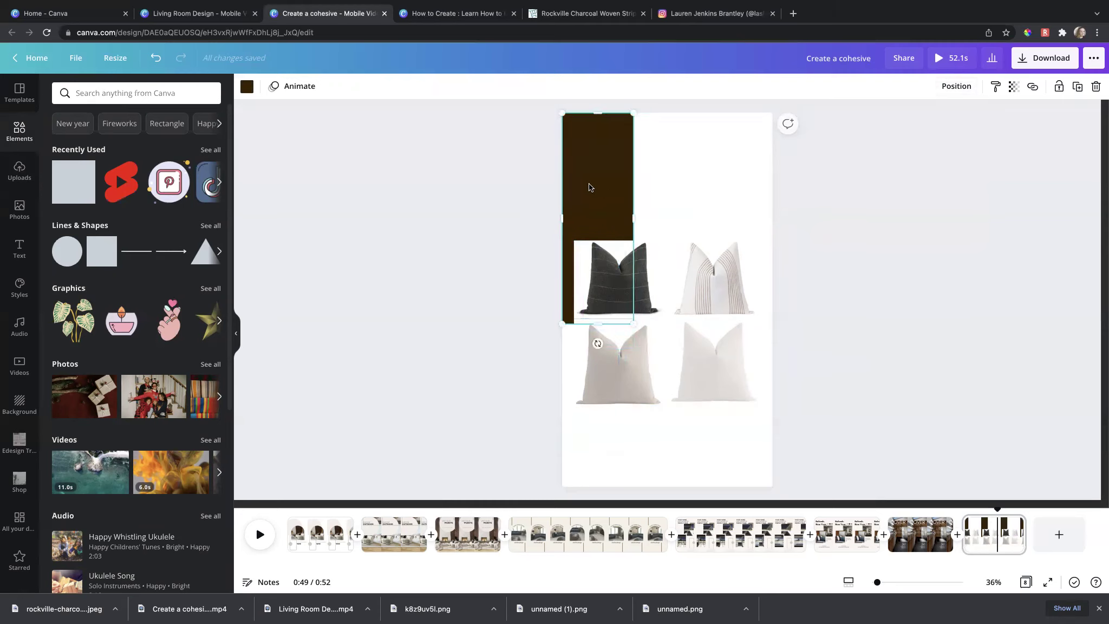
pyautogui.press('Delete')
# Group the four pillow images on page 8.
pyautogui.click(631, 353)
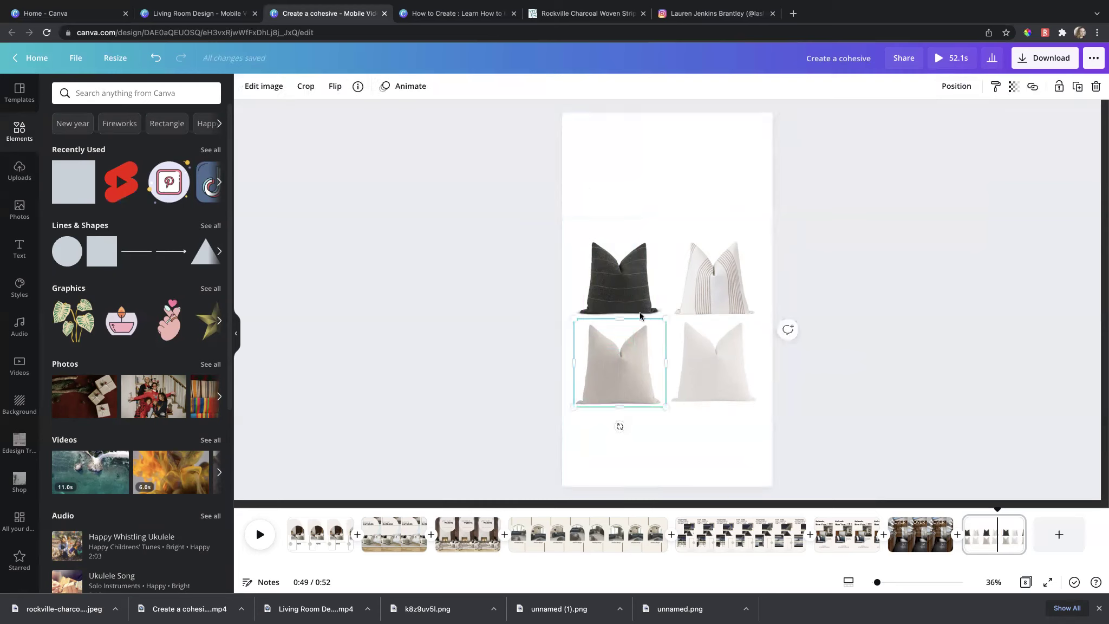
pyautogui.click(544, 224)
pyautogui.moveTo(529, 227); pyautogui.dragTo(831, 459)
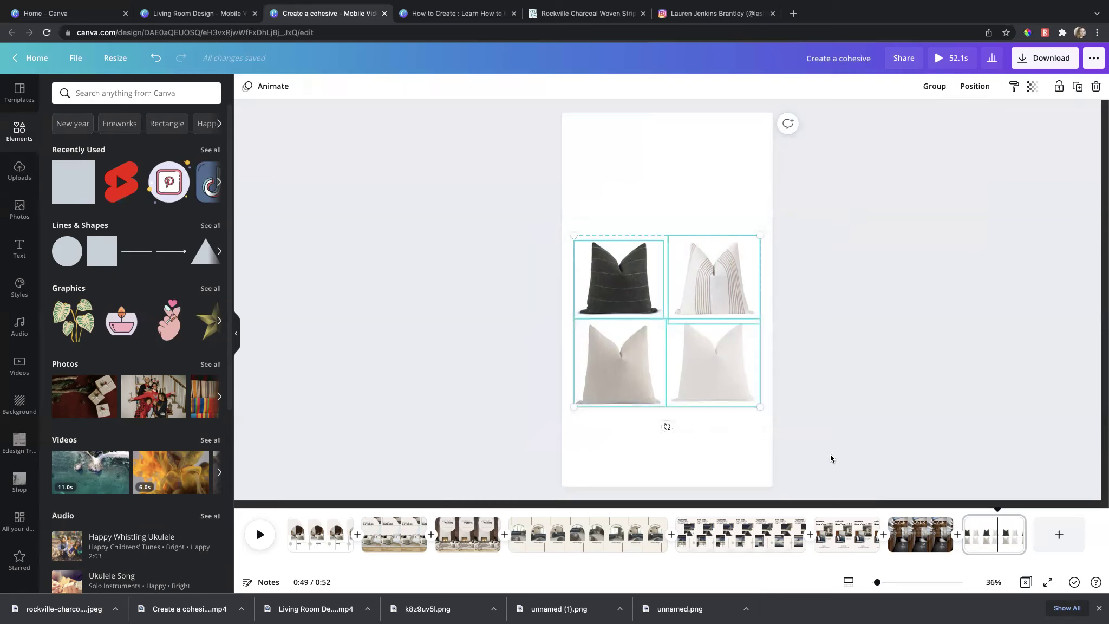
pyautogui.click(934, 86)
pyautogui.click(504, 228)
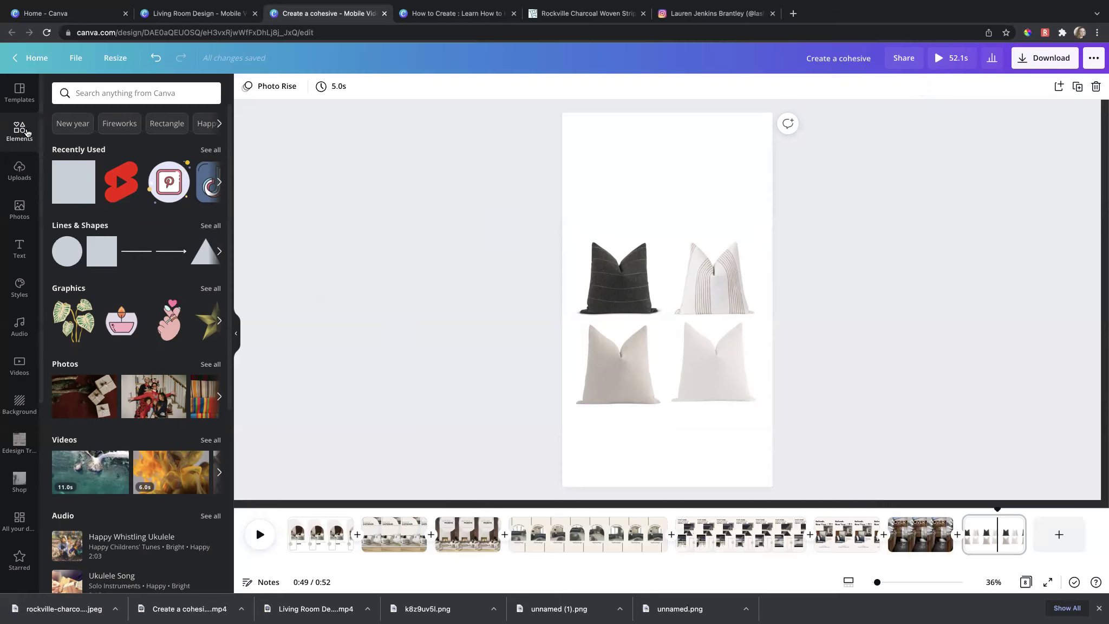
# Add the Rectangle with Drop Shadow shape and reshape it into a wide, low banner above the pillows.
pyautogui.click(204, 225)
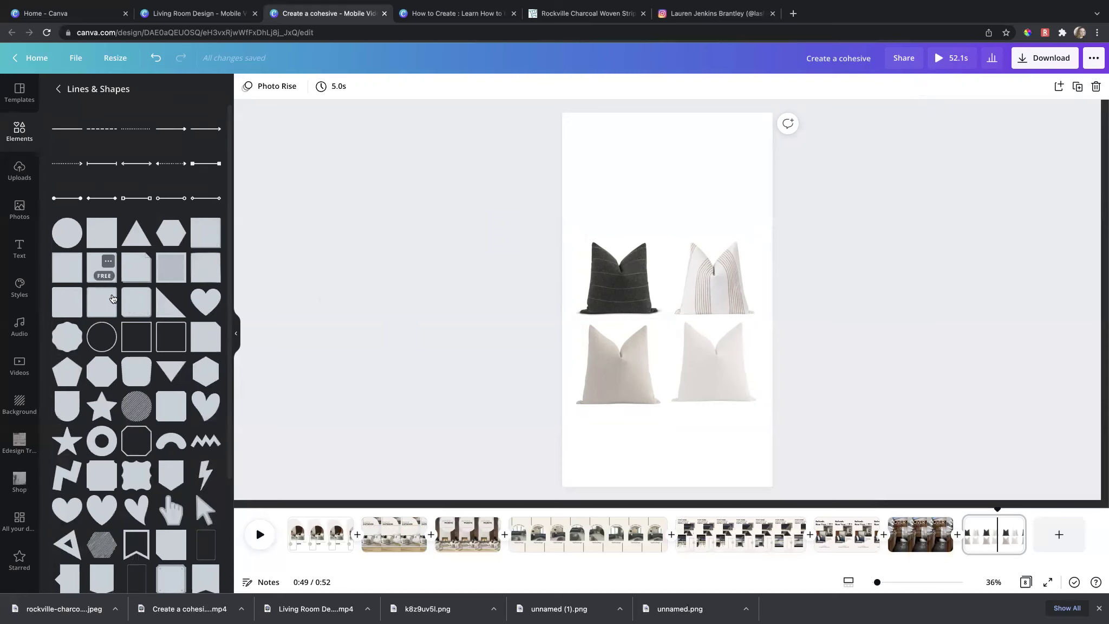
pyautogui.click(105, 265)
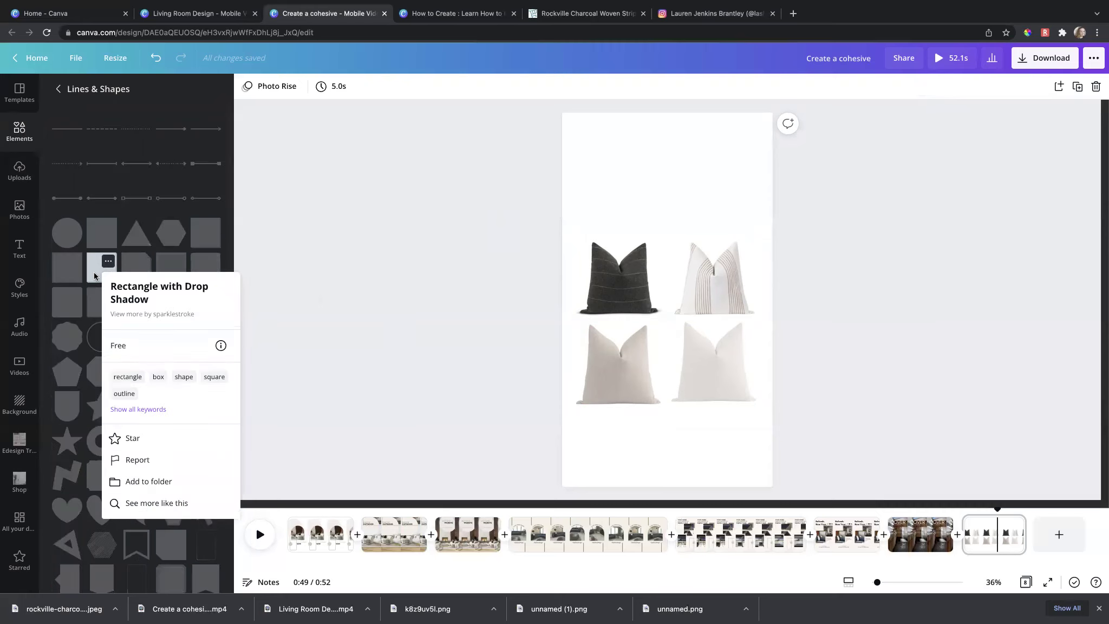
pyautogui.click(94, 276)
pyautogui.moveTo(696, 317); pyautogui.dragTo(643, 210)
pyautogui.moveTo(639, 249); pyautogui.dragTo(637, 219)
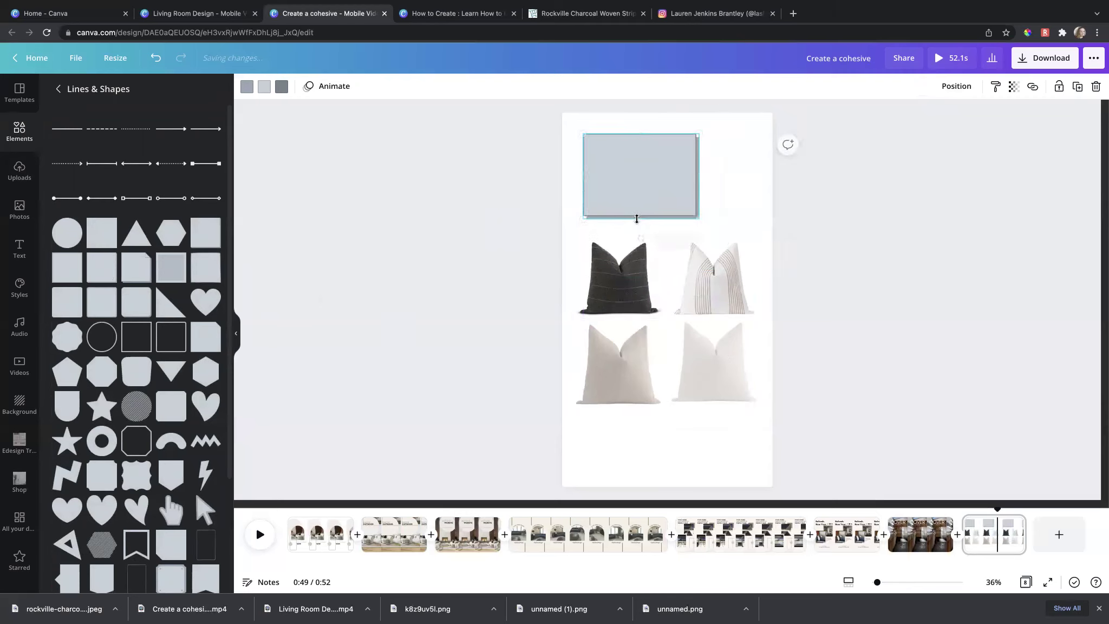
pyautogui.moveTo(640, 135); pyautogui.dragTo(750, 201)
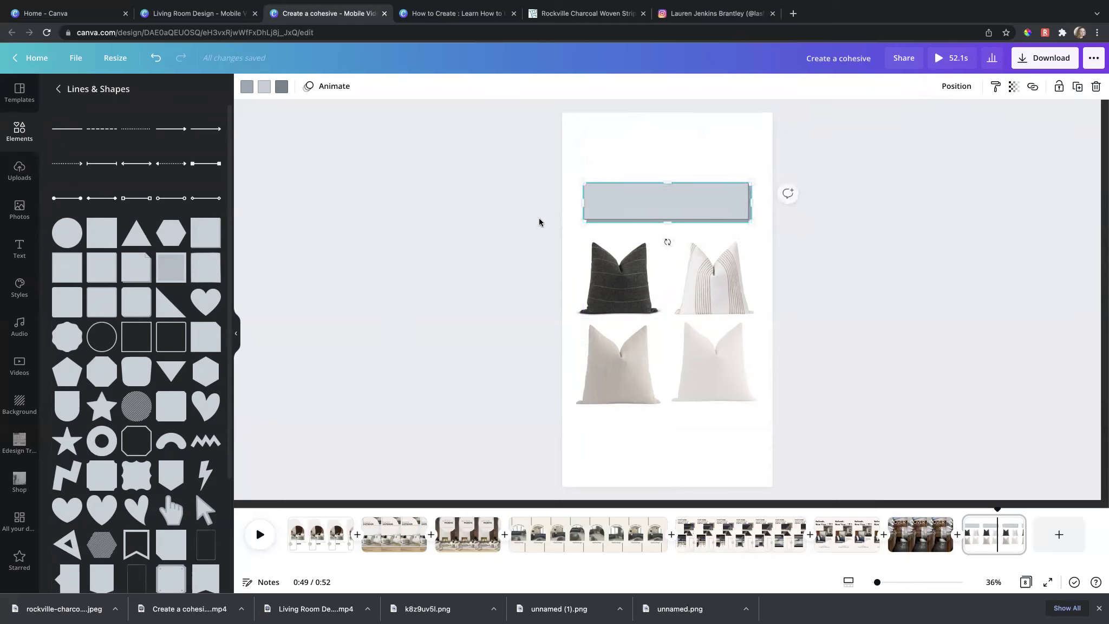
pyautogui.click(537, 218)
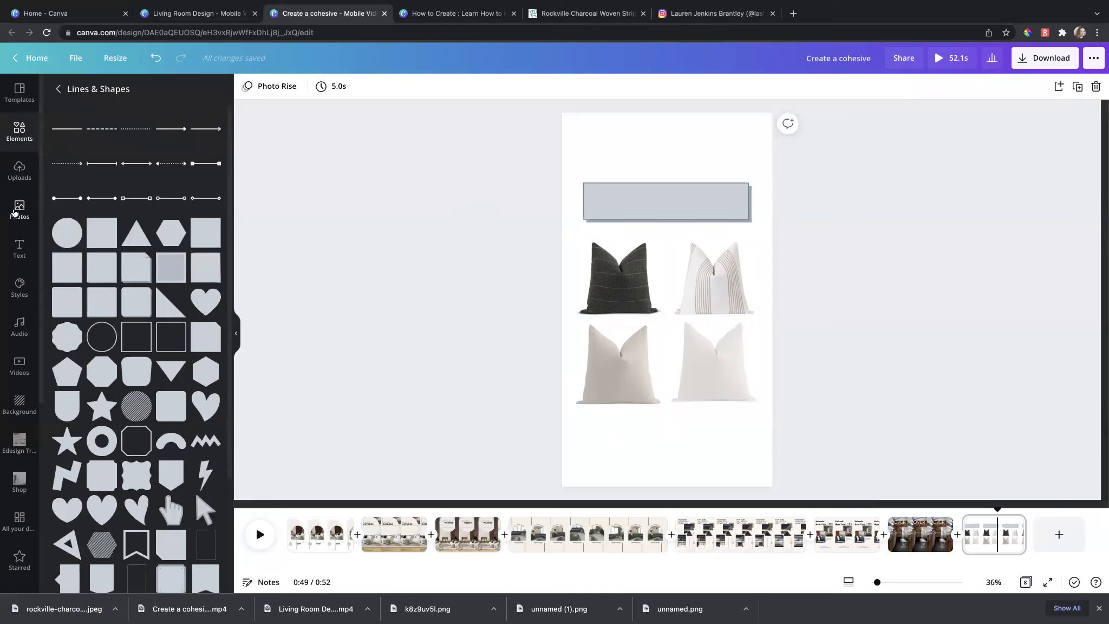
# Add a subheading text over the shadowed banner and set its font size to 32.
pyautogui.click(19, 250)
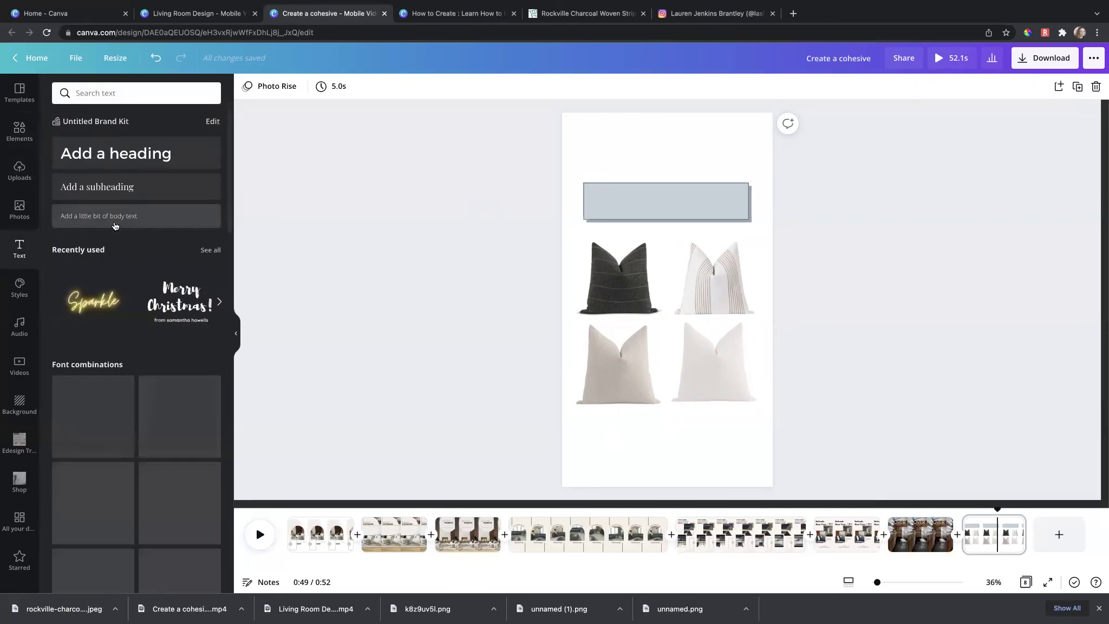
pyautogui.click(116, 194)
pyautogui.moveTo(676, 319); pyautogui.dragTo(671, 224)
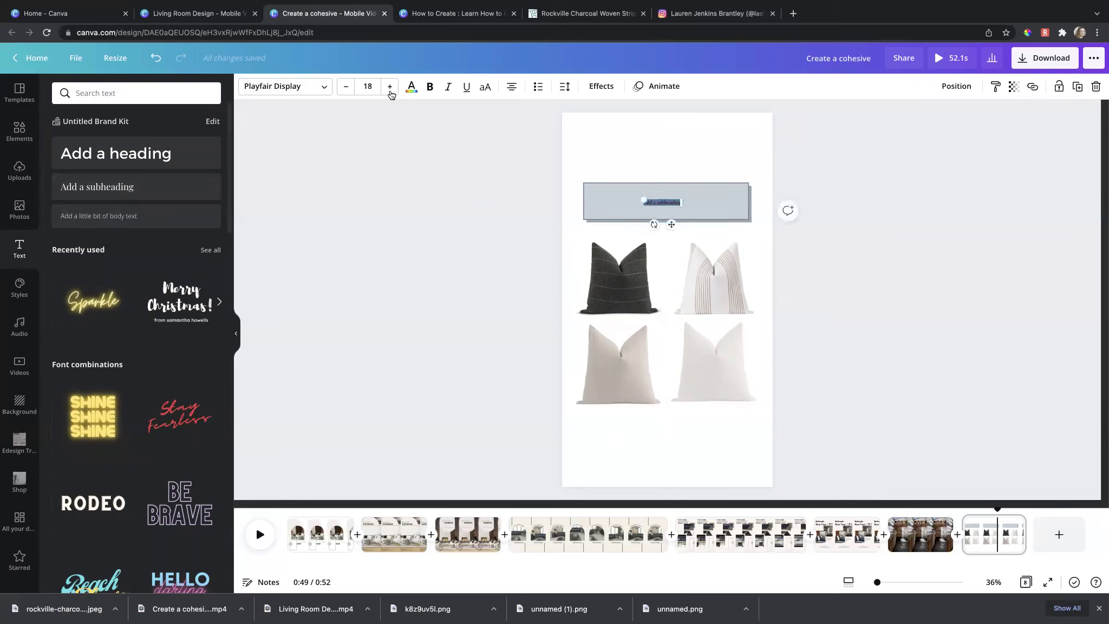
pyautogui.click(365, 87)
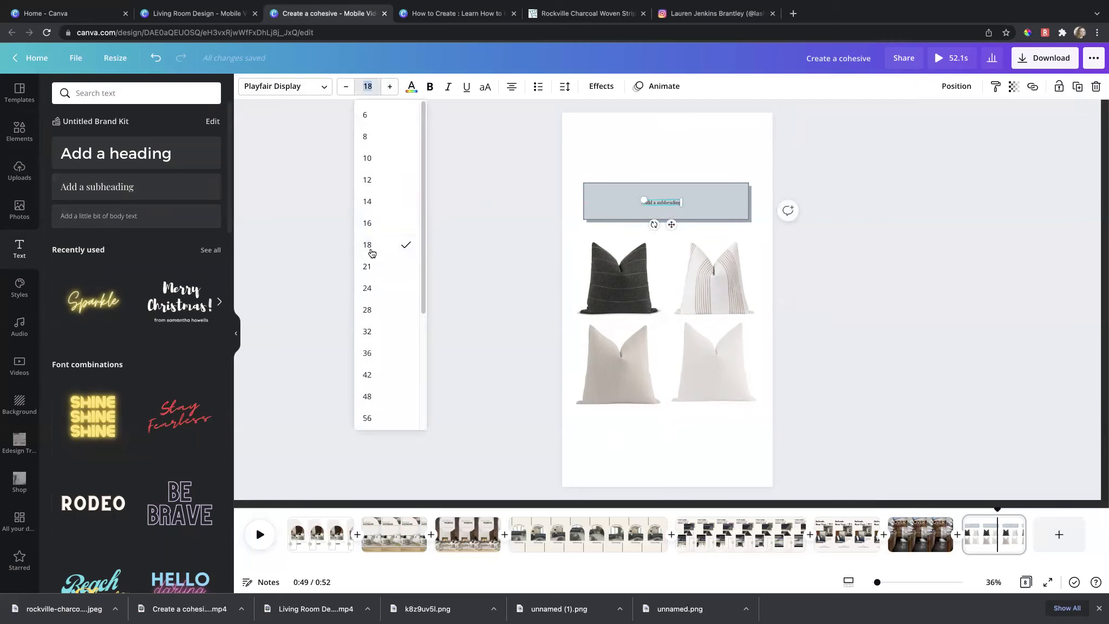
pyautogui.click(371, 336)
pyautogui.moveTo(674, 213); pyautogui.dragTo(645, 222)
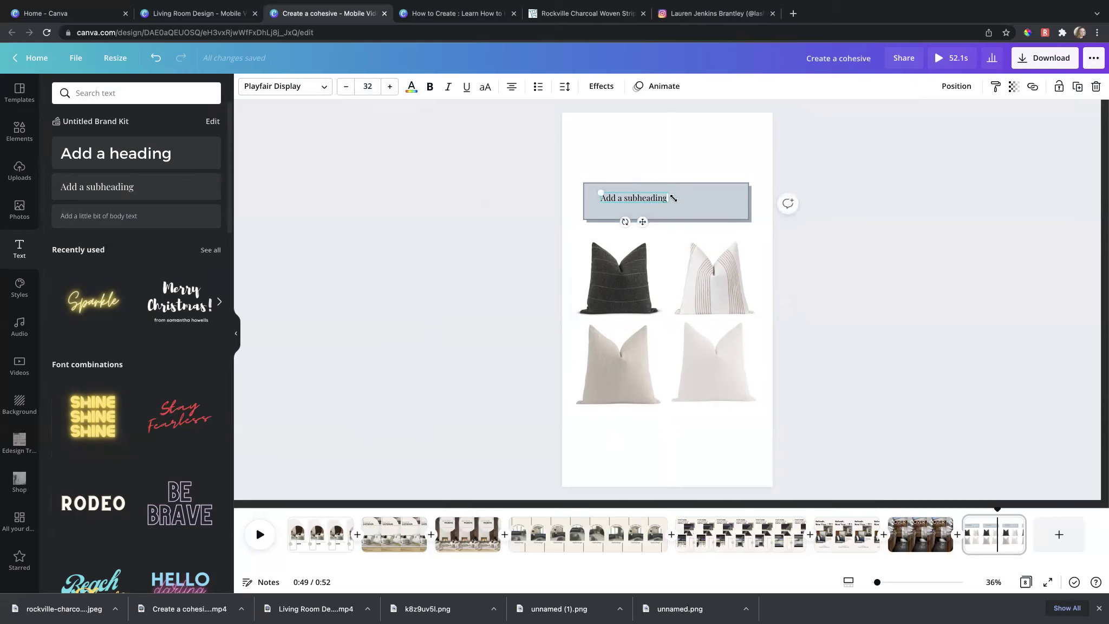
# Shift the subheading text until it is horizontally centred over the banner.
pyautogui.hotkey('shift', 'Right')
pyautogui.hotkey('shift', 'Right')
pyautogui.hotkey('shift', 'Right')
pyautogui.hotkey('shift', 'Right')
pyautogui.hotkey('shift', 'Right')
pyautogui.hotkey('shift', 'Right')
pyautogui.hotkey('shift', 'Right')
pyautogui.hotkey('shift', 'Right')
pyautogui.hotkey('shift', 'Right')
pyautogui.hotkey('shift', 'Right')
pyautogui.hotkey('shift', 'Right')
pyautogui.hotkey('shift', 'Right')
pyautogui.hotkey('shift', 'Right')
pyautogui.hotkey('shift', 'Right')
pyautogui.hotkey('shift', 'Right')
pyautogui.hotkey('shift', 'Right')
pyautogui.hotkey('shift', 'Right')
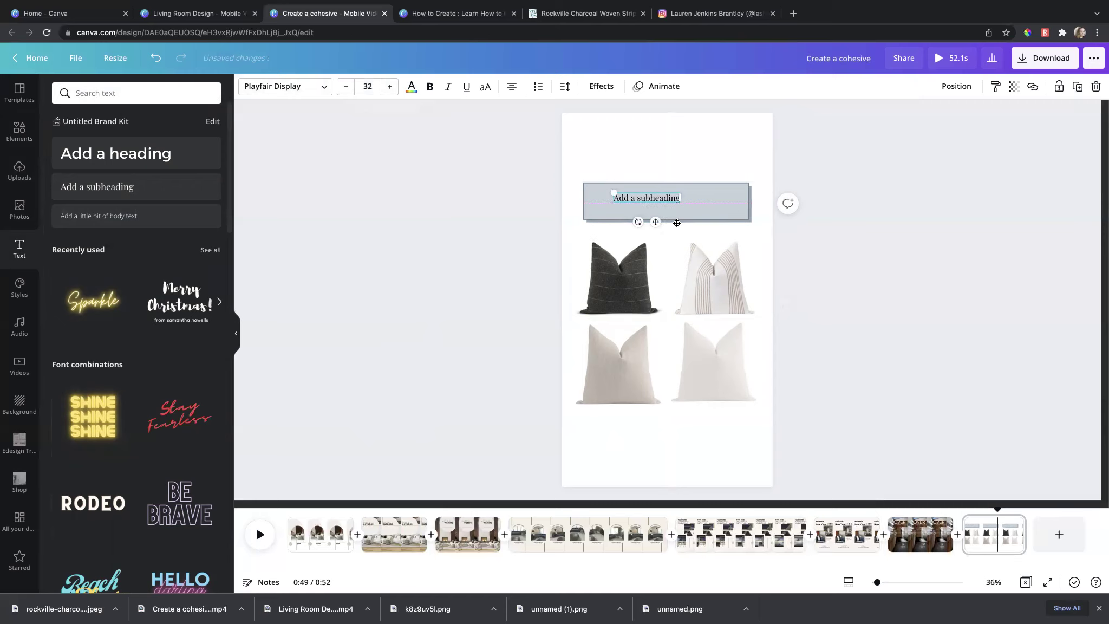
pyautogui.click(526, 193)
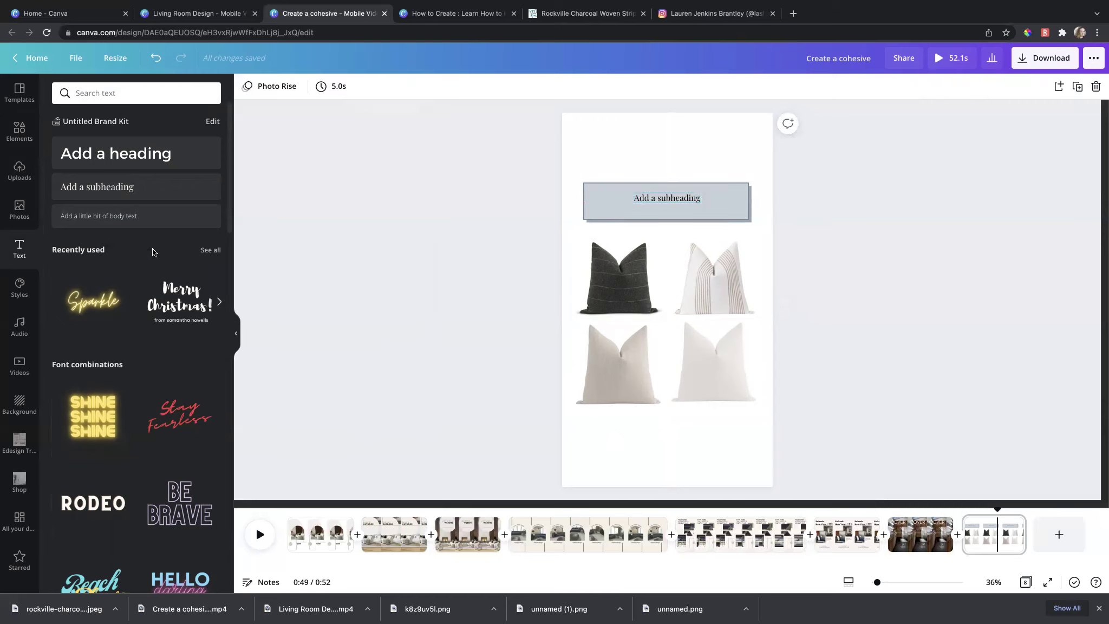
# Add a heading text above the banner and enlarge it to about font size 67.7.
pyautogui.moveTo(116, 153); pyautogui.dragTo(686, 178)
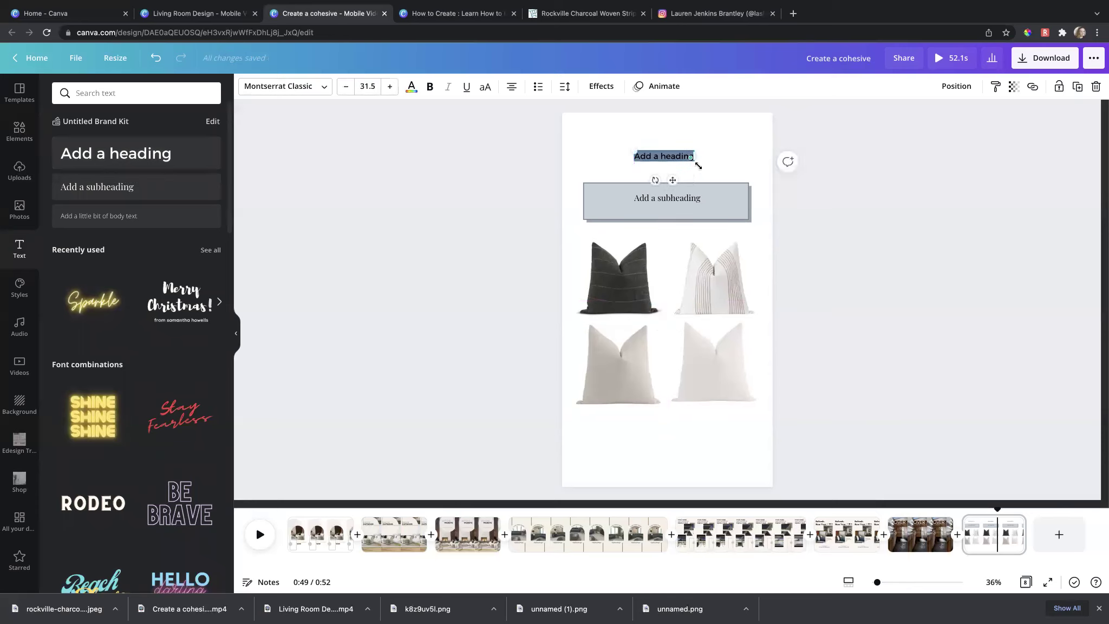
pyautogui.moveTo(632, 151); pyautogui.dragTo(565, 137)
pyautogui.moveTo(639, 181); pyautogui.dragTo(676, 183)
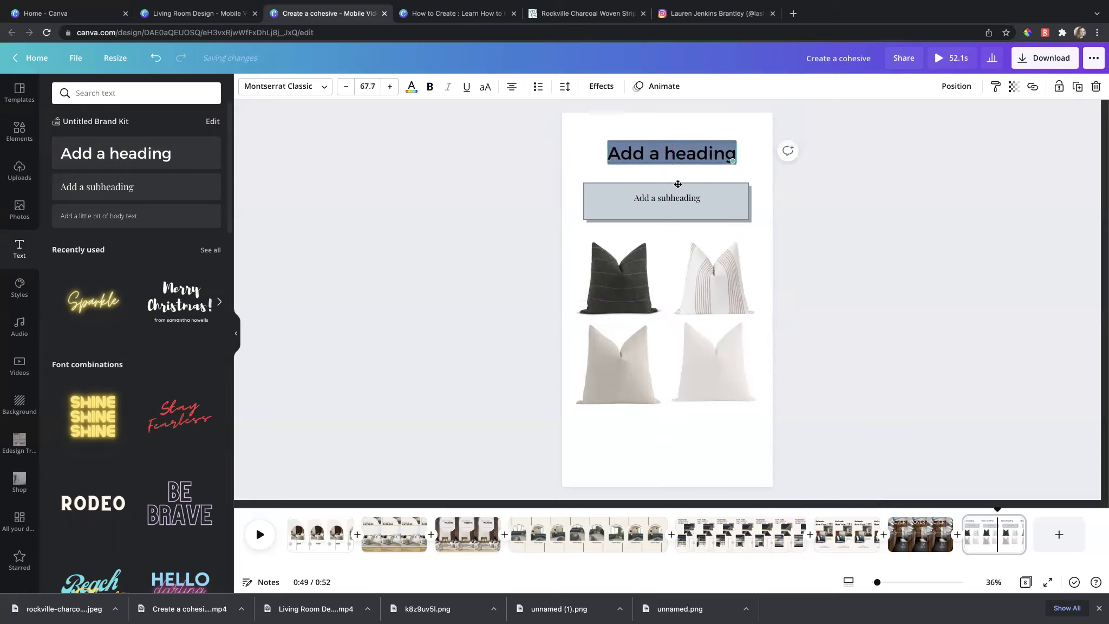
# Set the heading's font to Amsterdam Four and nudge the text slightly upward above the banner.
pyautogui.click(318, 90)
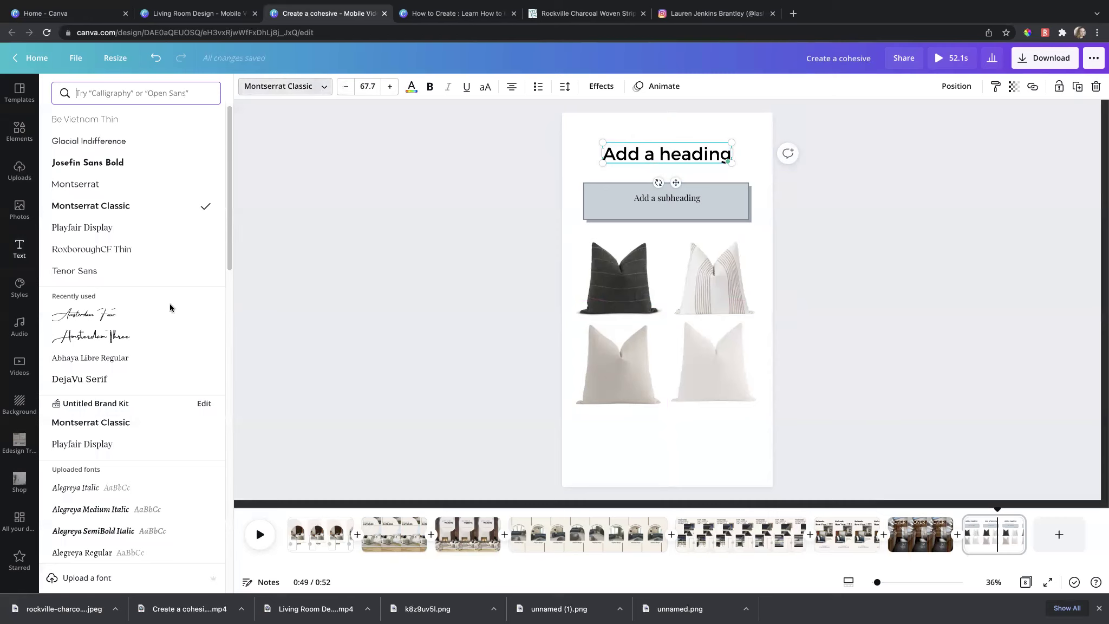
pyautogui.scroll(-6, 144, 281)
pyautogui.scroll(-8, 141, 281)
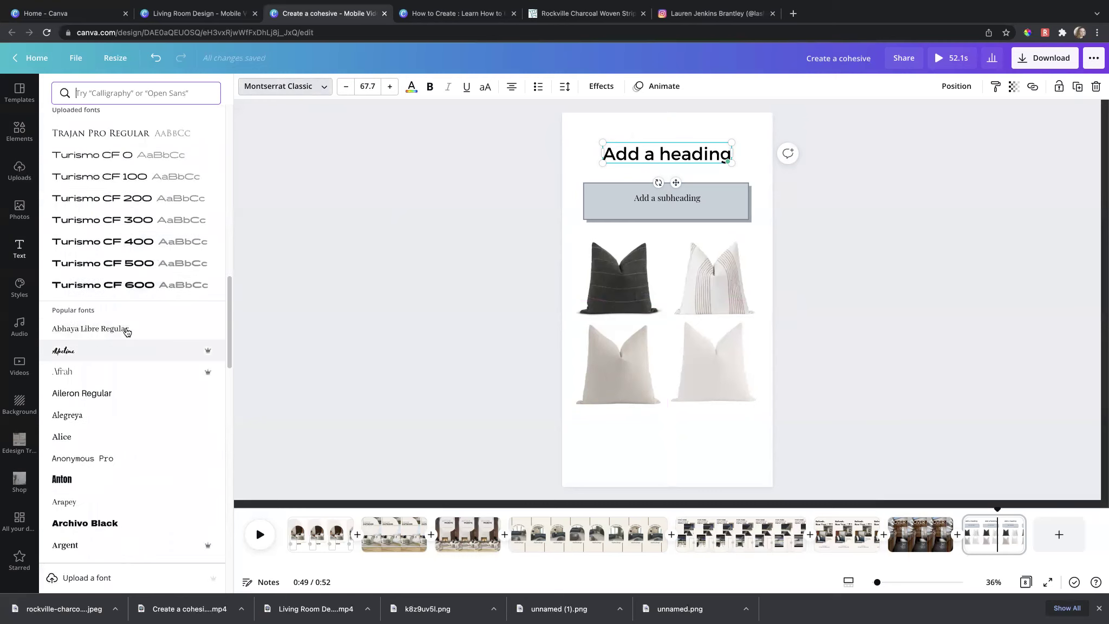
pyautogui.scroll(15, 139, 284)
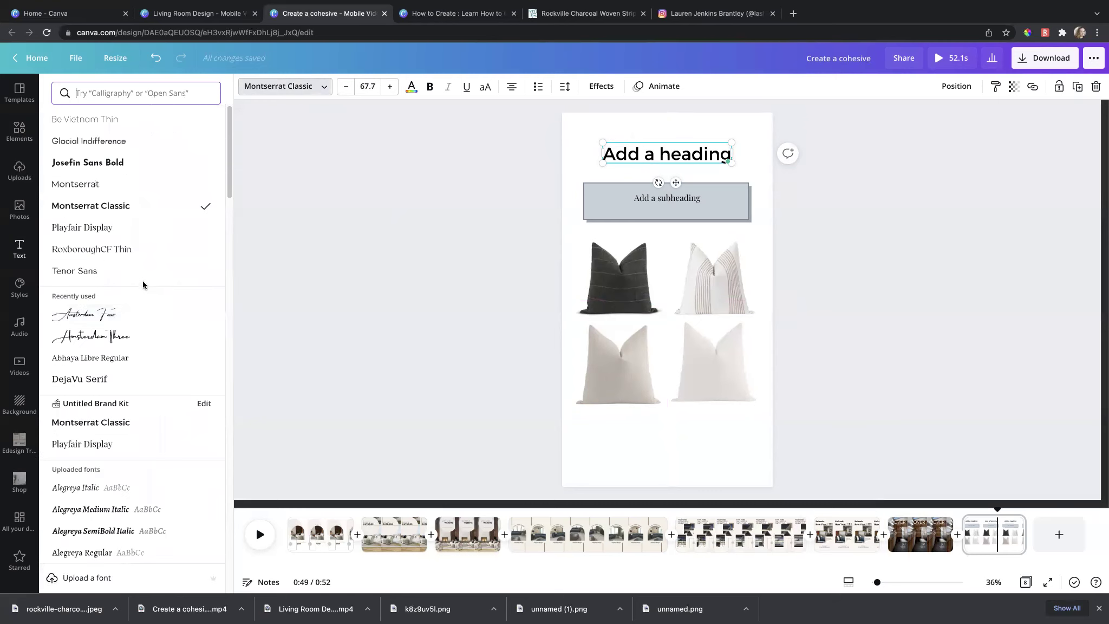
pyautogui.scroll(-3, 137, 301)
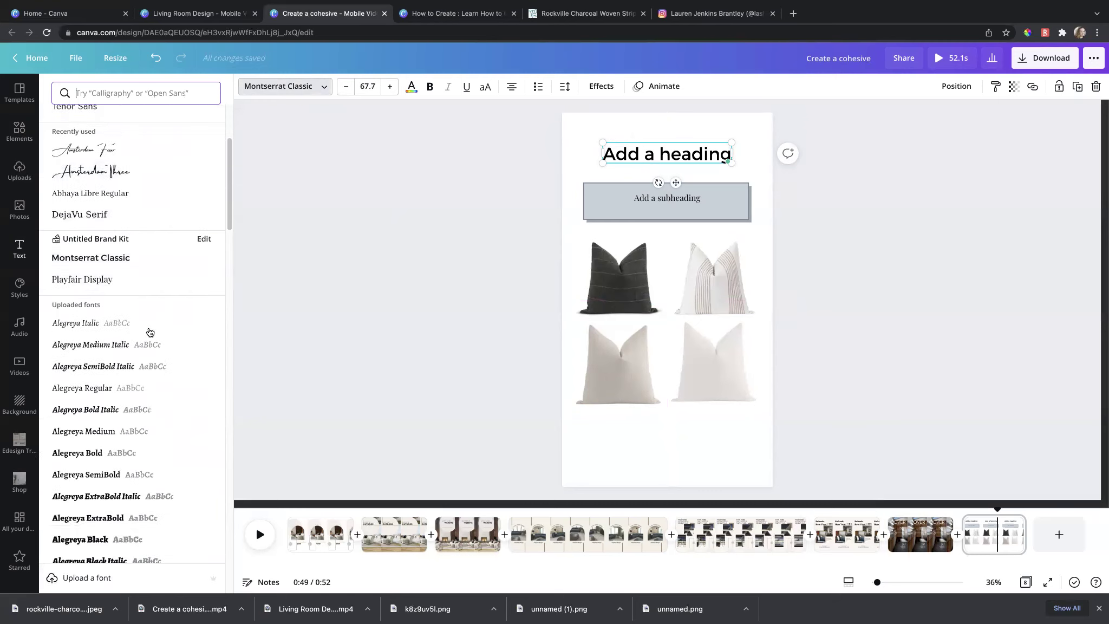
pyautogui.scroll(2, 124, 207)
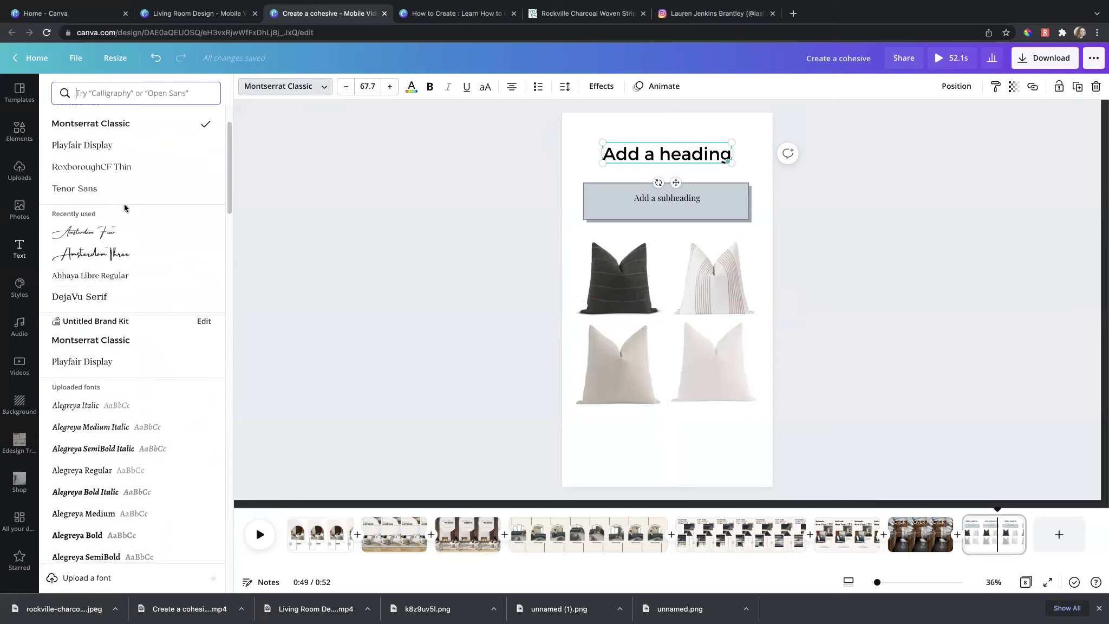
pyautogui.click(88, 236)
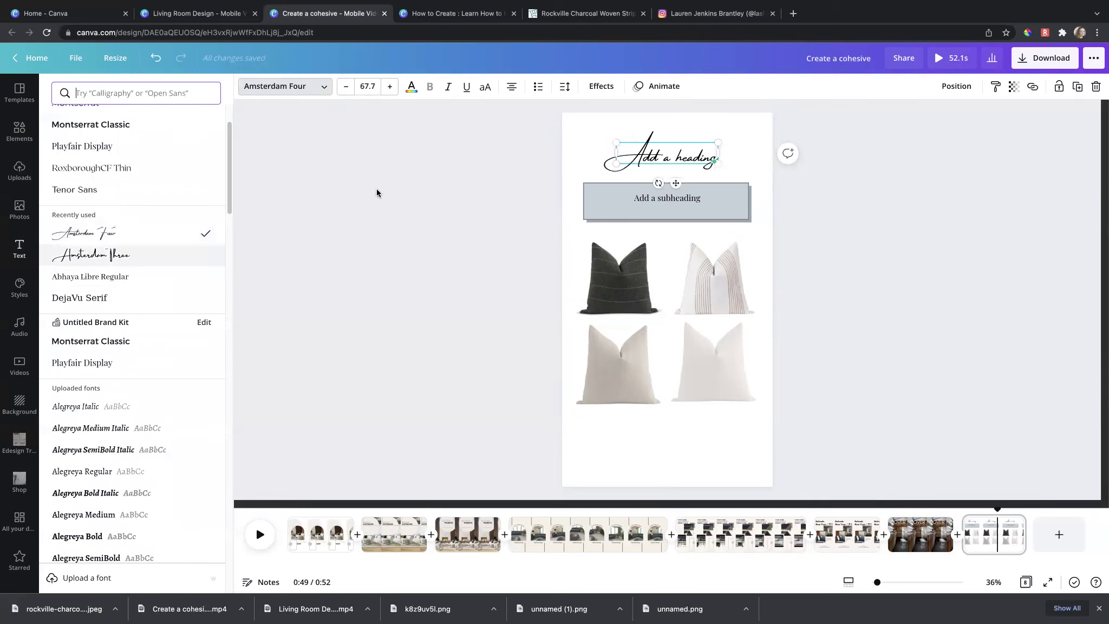
pyautogui.press('Escape')
pyautogui.moveTo(678, 184); pyautogui.dragTo(675, 181)
# Replace the heading text with "How to" and place it above the banner's left part.
pyautogui.doubleClick(679, 154)
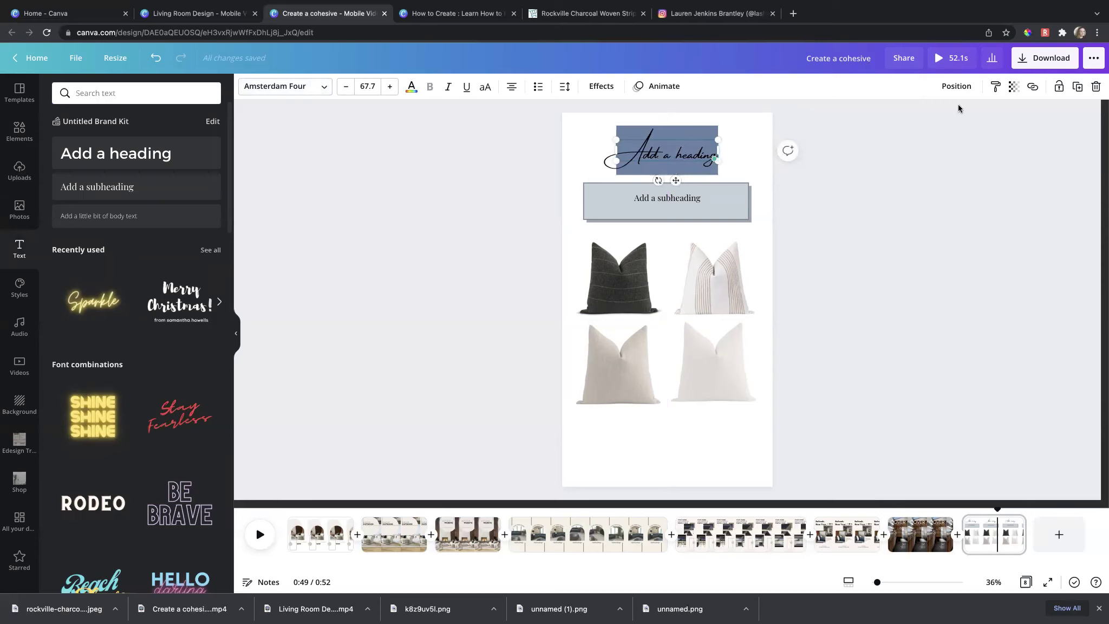
pyautogui.write('How t')
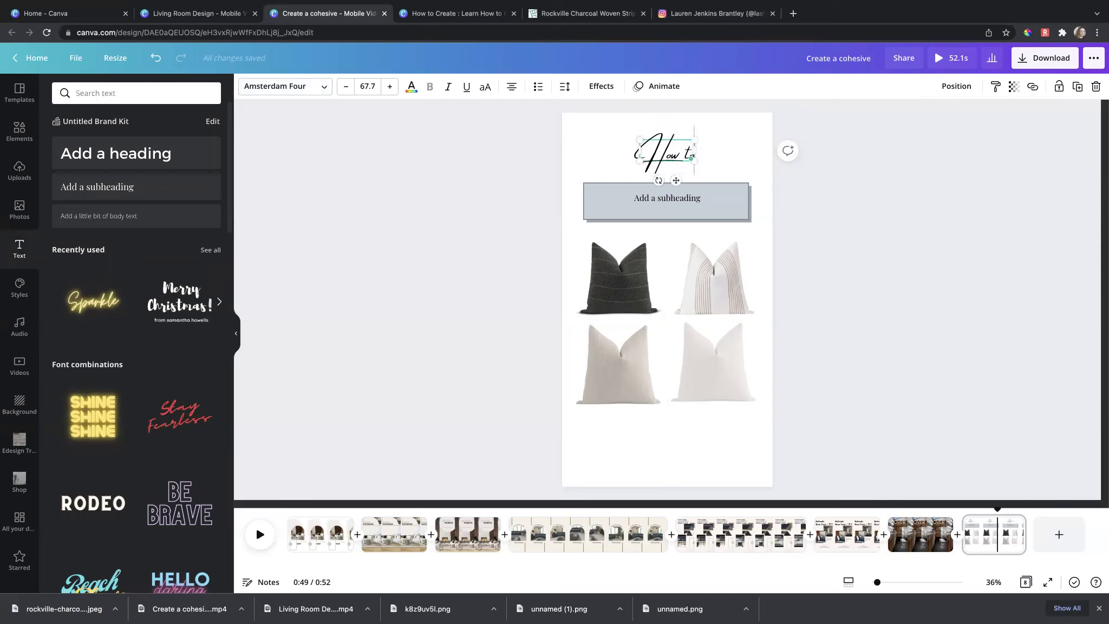
pyautogui.write('o')
pyautogui.moveTo(675, 180); pyautogui.dragTo(632, 183)
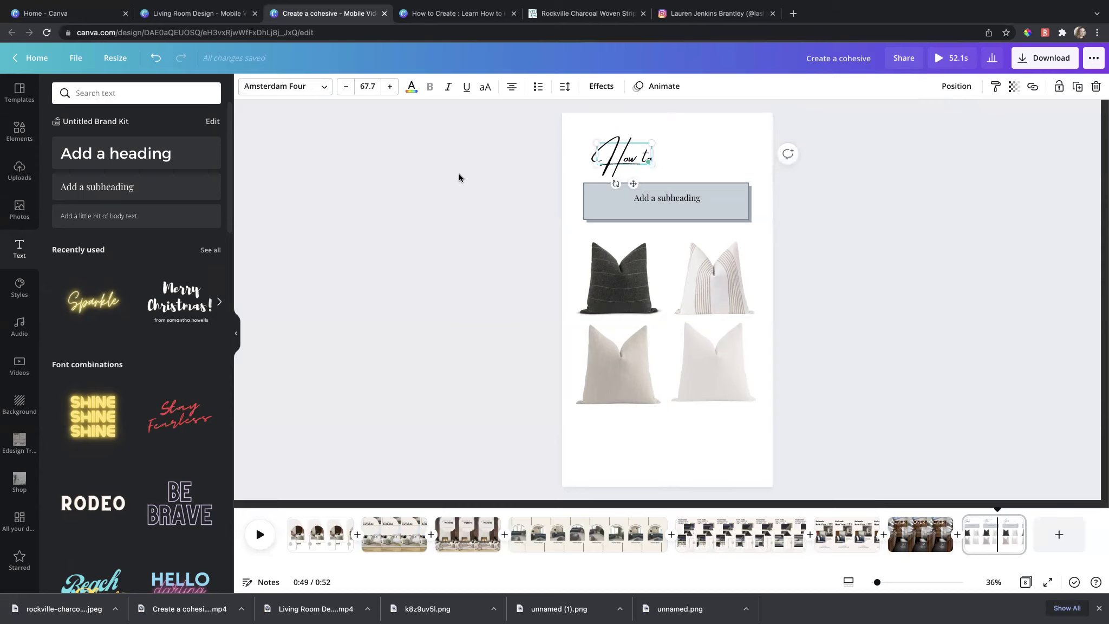
pyautogui.click(460, 172)
pyautogui.click(635, 153)
pyautogui.click(357, 137)
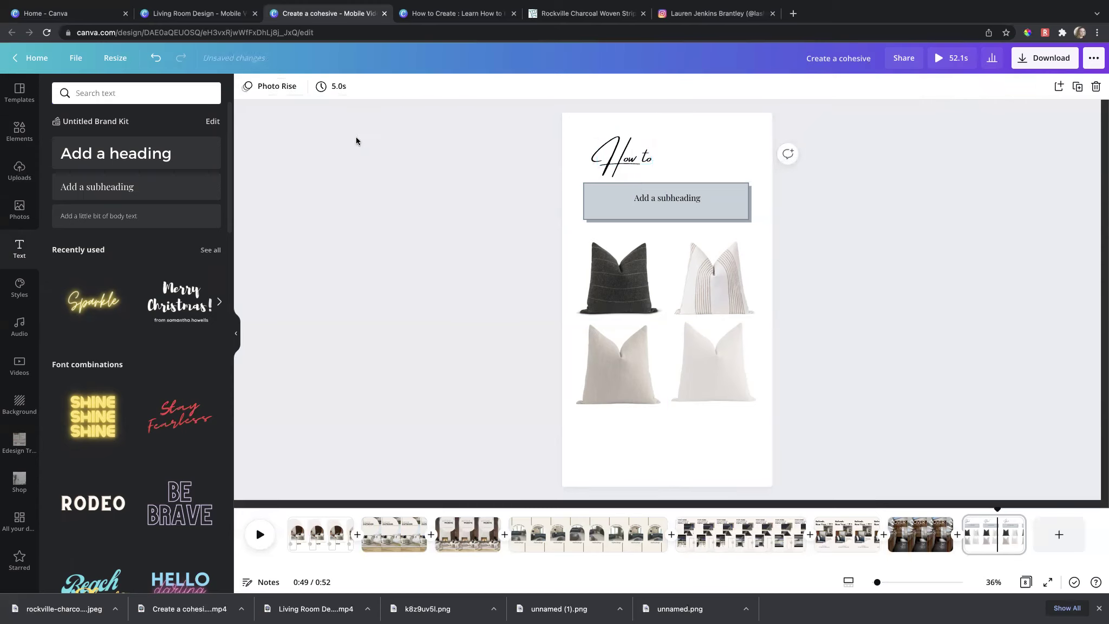
pyautogui.click(622, 158)
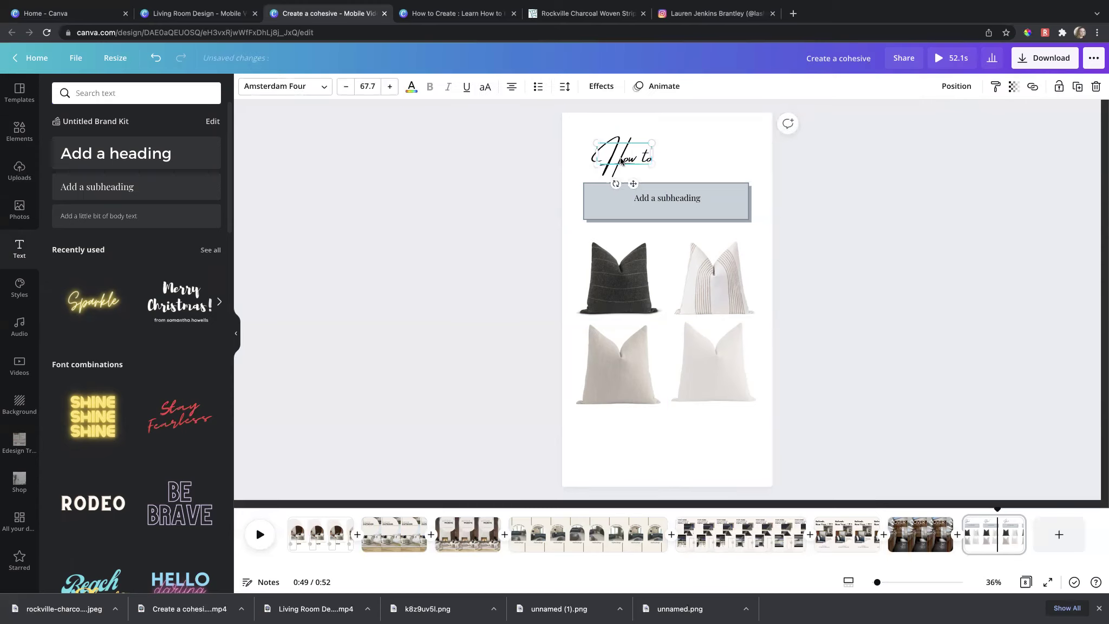
pyautogui.click(573, 123)
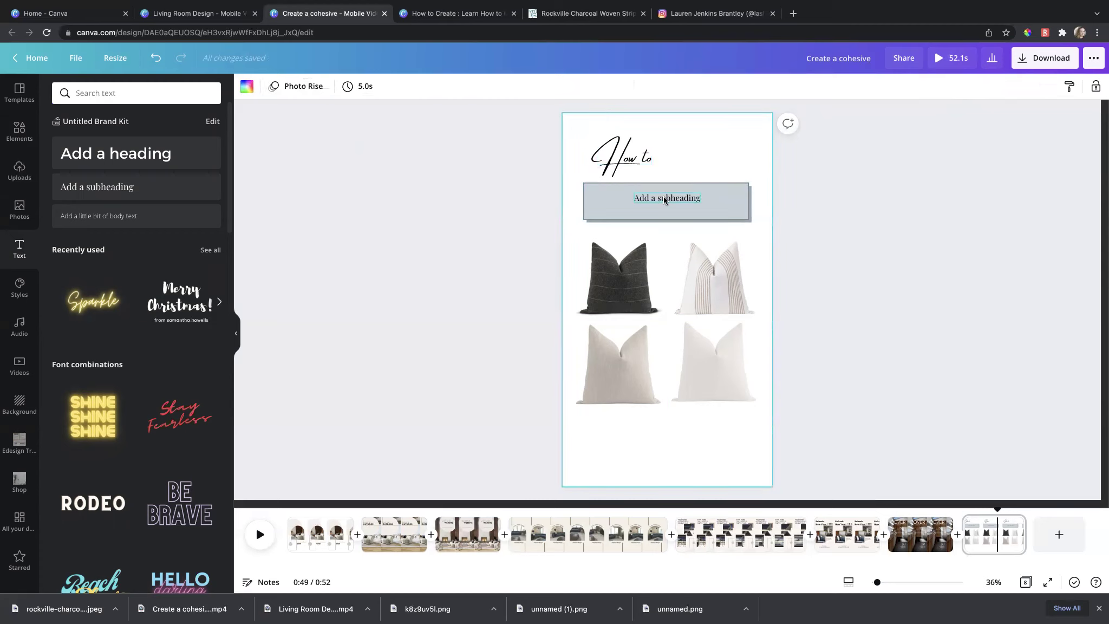
# Duplicate the subheading, place the copy beside "How to" and set its font to Abhaya Libre Regular.
pyautogui.click(655, 197)
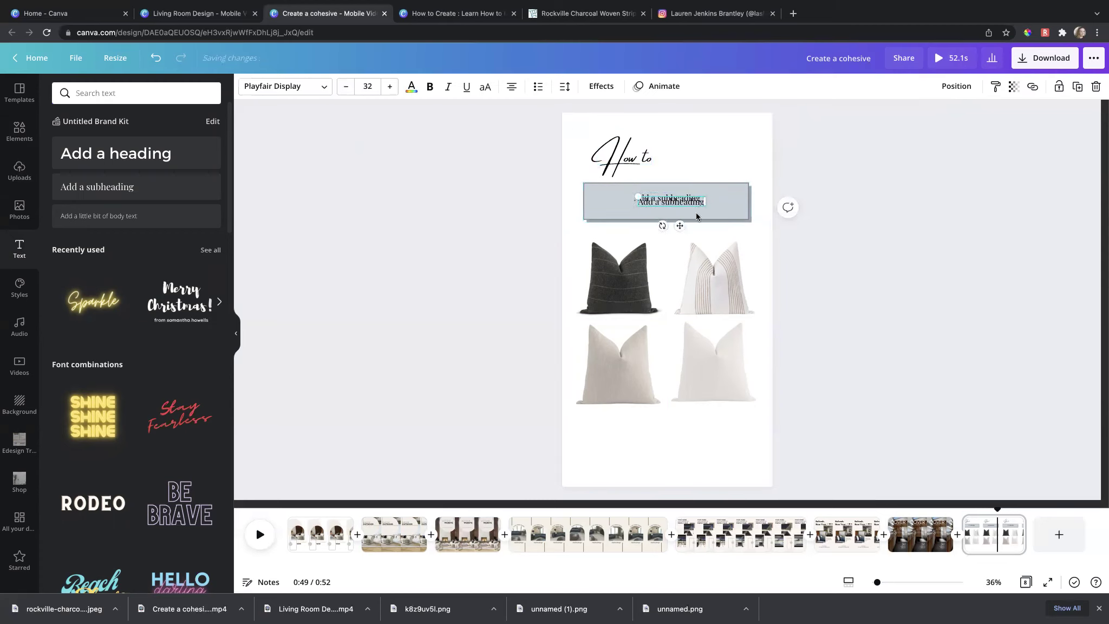
pyautogui.moveTo(676, 222); pyautogui.dragTo(697, 182)
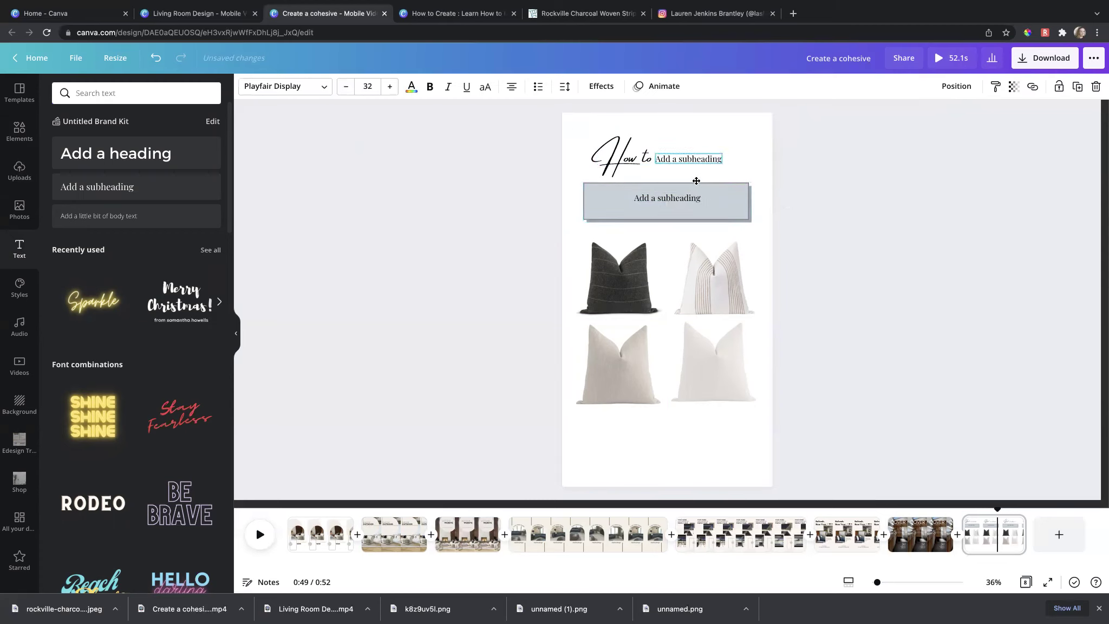
pyautogui.click(303, 88)
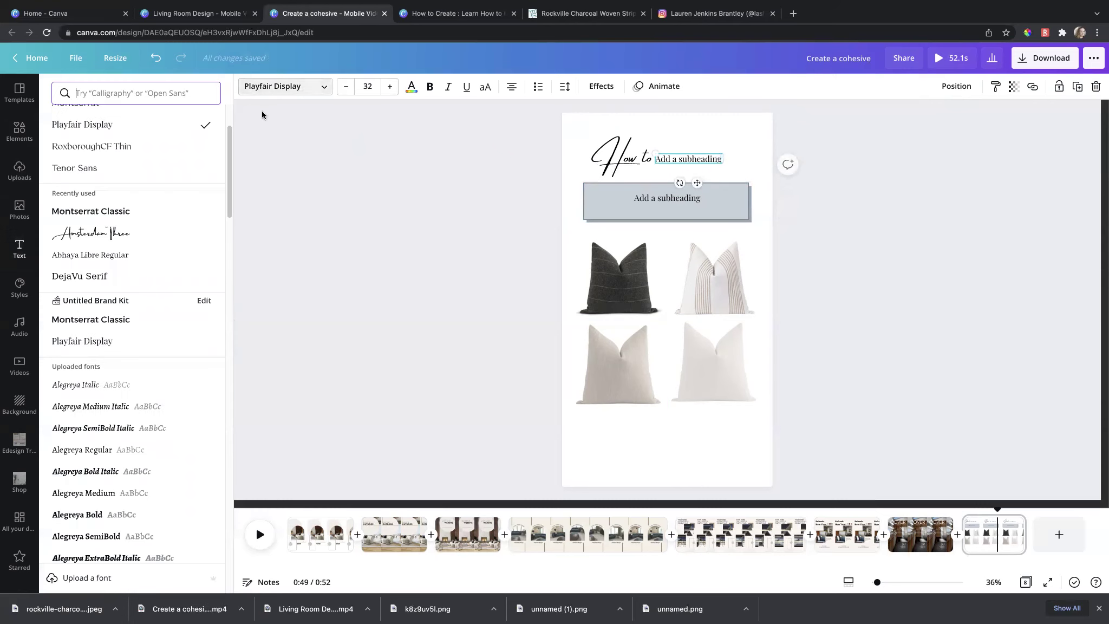
pyautogui.click(118, 256)
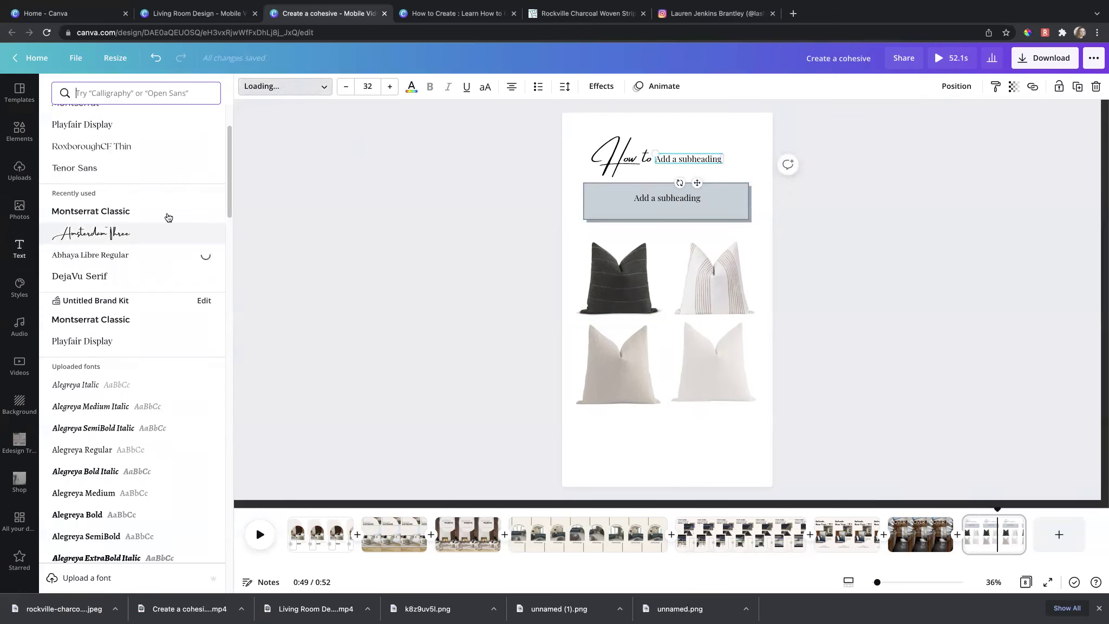
# Replace the copied subheading's text with "Mix n Match" in uppercase and position it beside "How to".
pyautogui.moveTo(658, 158); pyautogui.dragTo(684, 161)
pyautogui.tripleClick(685, 160)
pyautogui.write('Mix')
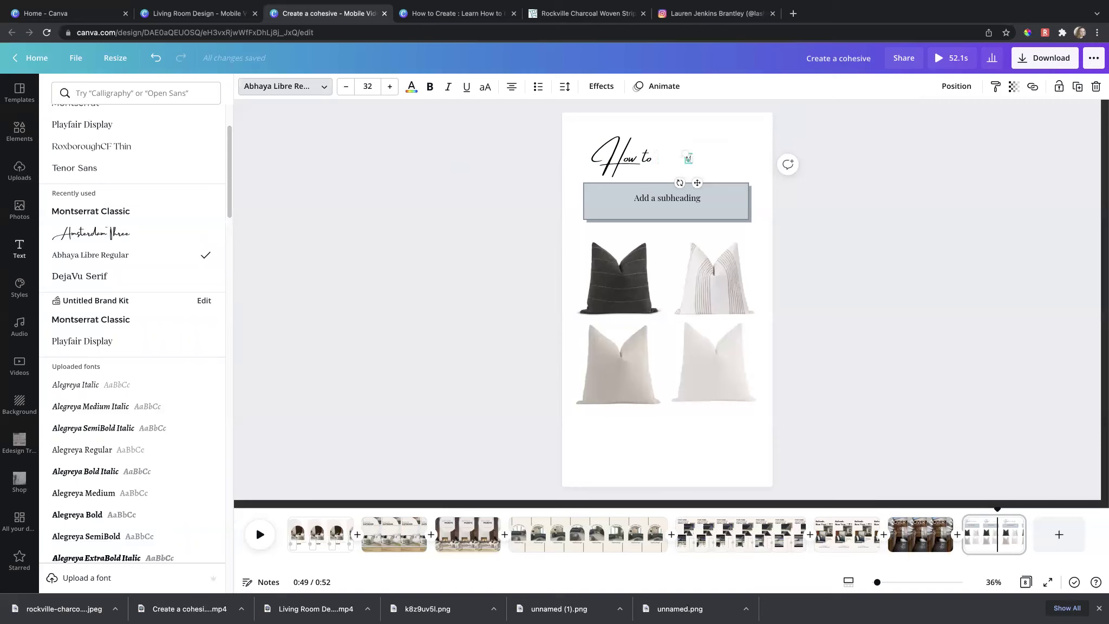
pyautogui.write(' n Match')
pyautogui.moveTo(697, 183); pyautogui.dragTo(684, 186)
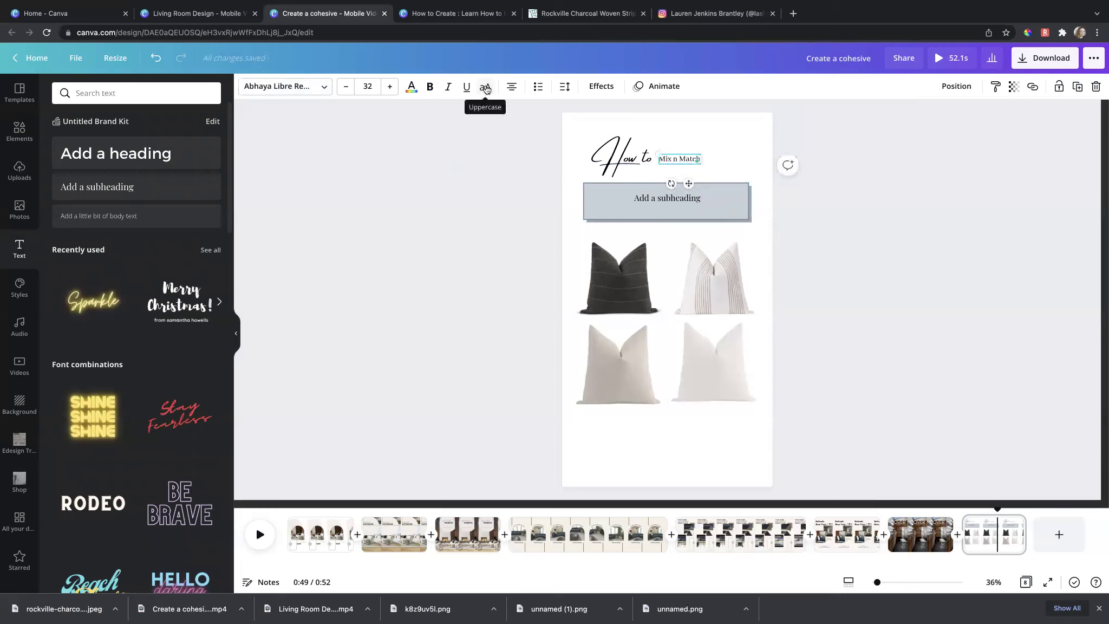
pyautogui.click(486, 88)
pyautogui.moveTo(688, 183); pyautogui.dragTo(694, 183)
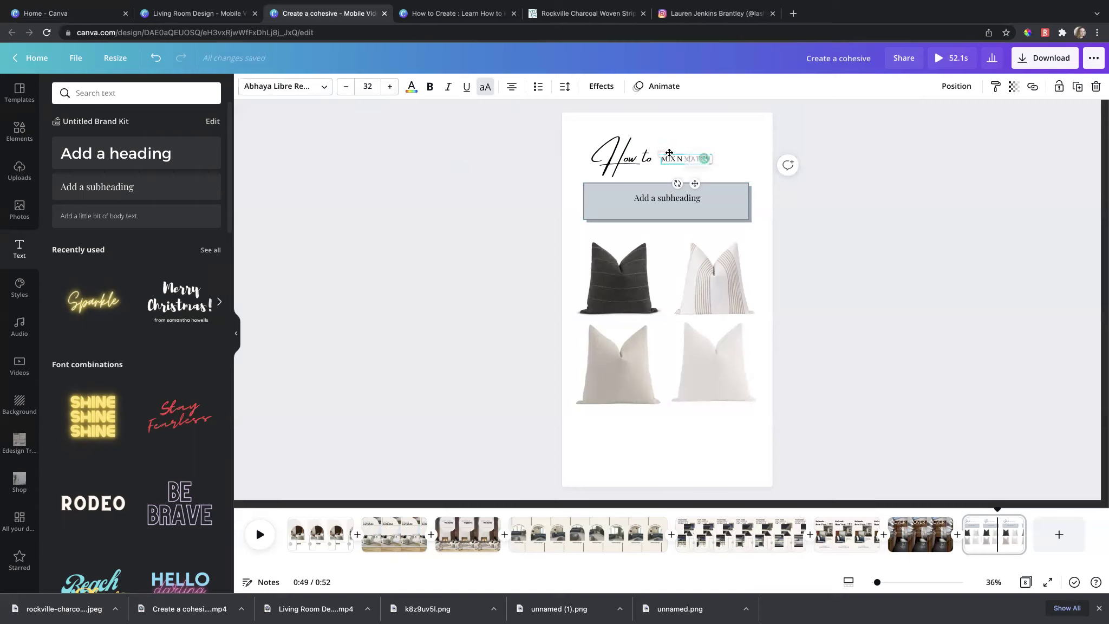
# Enlarge "MIX N MATCH" to about font size 67.5 beside "How to" and widen the banner to match its right edge.
pyautogui.moveTo(662, 154); pyautogui.dragTo(573, 111)
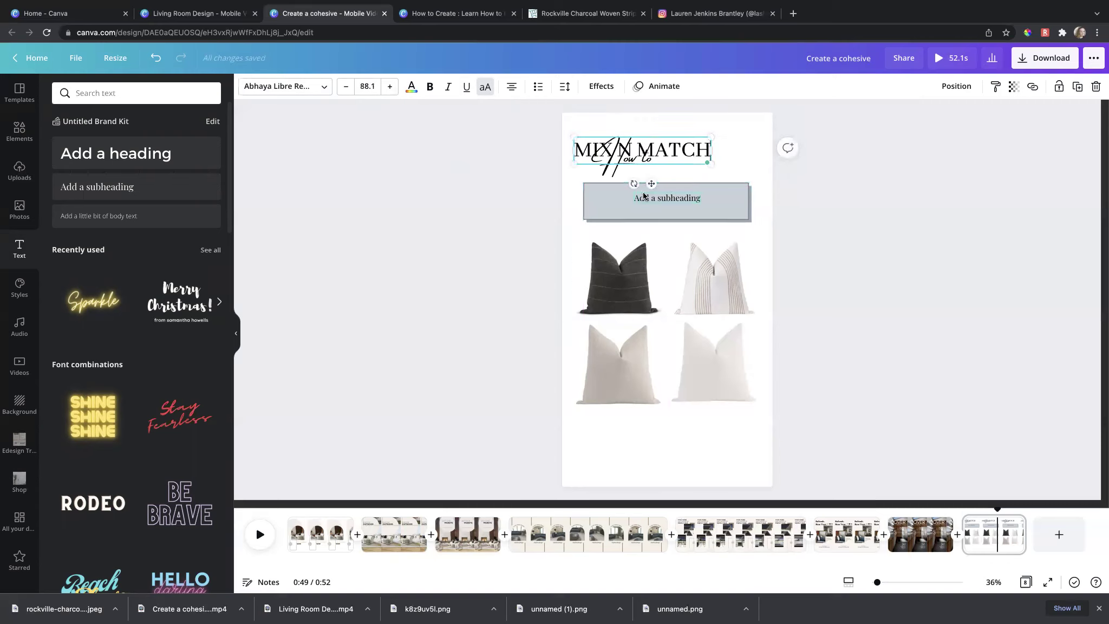
pyautogui.moveTo(651, 183); pyautogui.dragTo(712, 189)
pyautogui.moveTo(644, 152); pyautogui.dragTo(668, 156)
pyautogui.moveTo(723, 188); pyautogui.dragTo(711, 185)
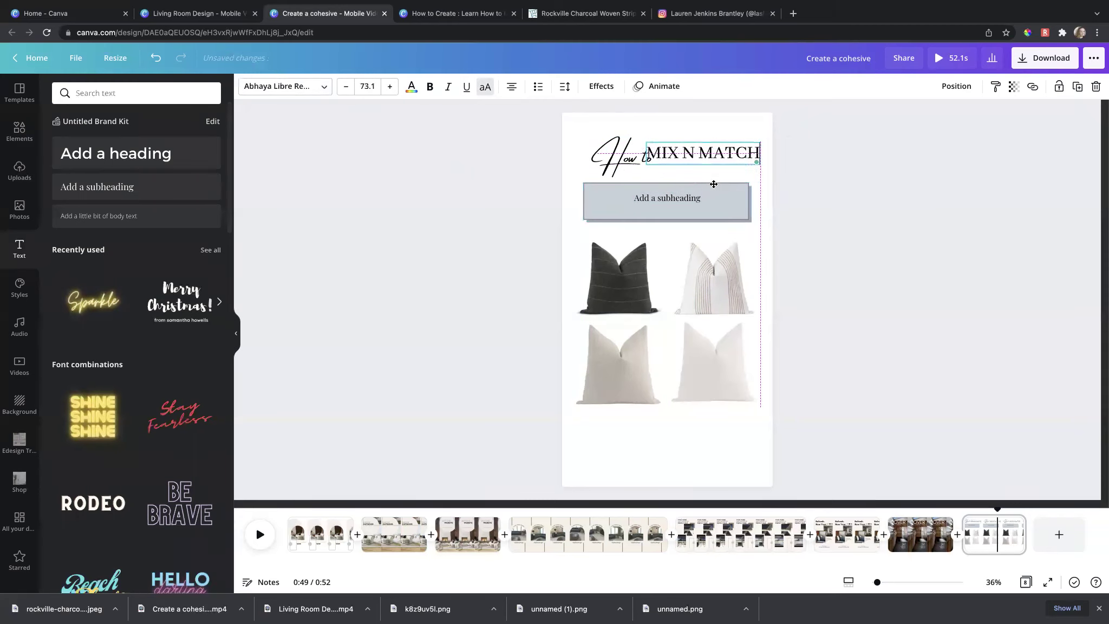
pyautogui.moveTo(759, 147); pyautogui.dragTo(759, 147)
pyautogui.moveTo(754, 147); pyautogui.dragTo(752, 147)
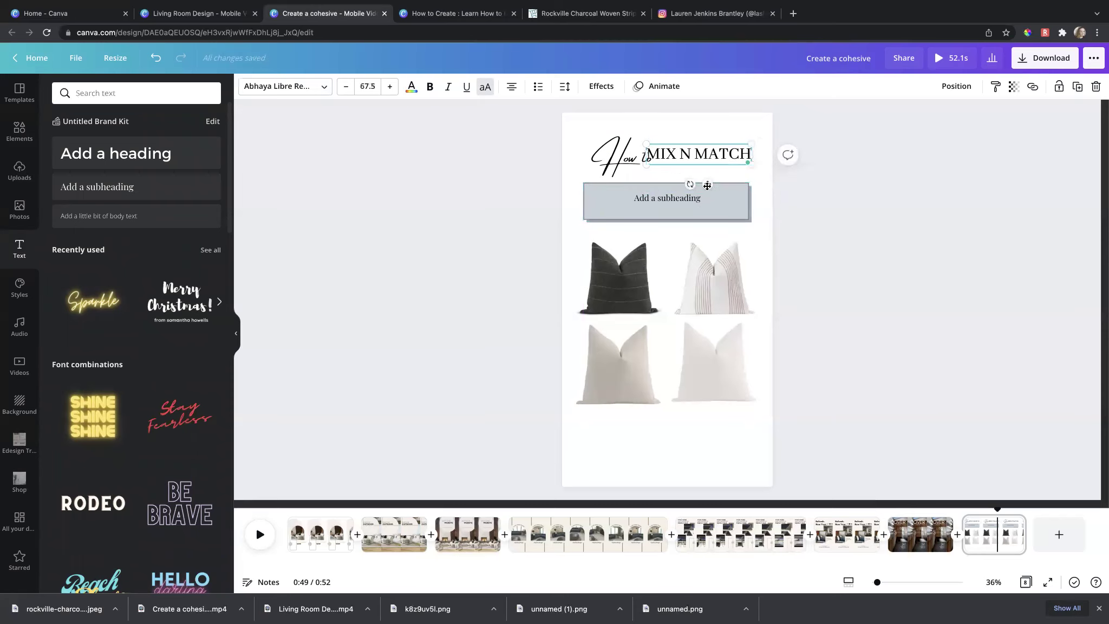
pyautogui.moveTo(706, 185); pyautogui.dragTo(760, 199)
pyautogui.click(748, 198)
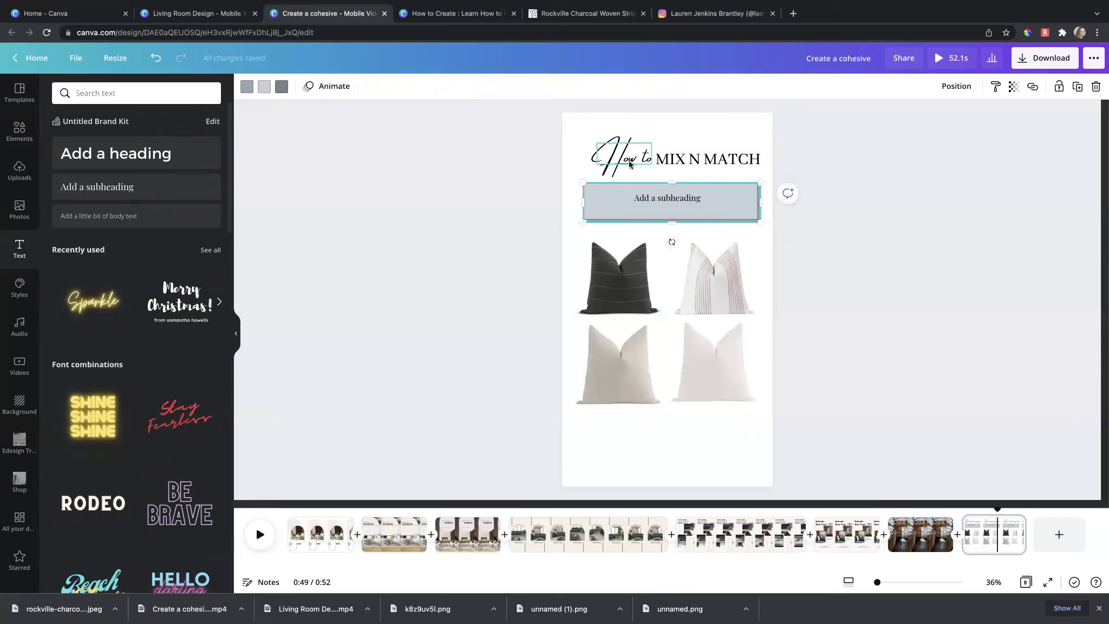
# Reduce "How to" to about font size 53.1 and move "MIX N MATCH" close beside it, centring the title above the banner.
pyautogui.click(635, 163)
pyautogui.moveTo(653, 139); pyautogui.dragTo(675, 158)
pyautogui.click(686, 158)
pyautogui.click(523, 177)
pyautogui.click(697, 157)
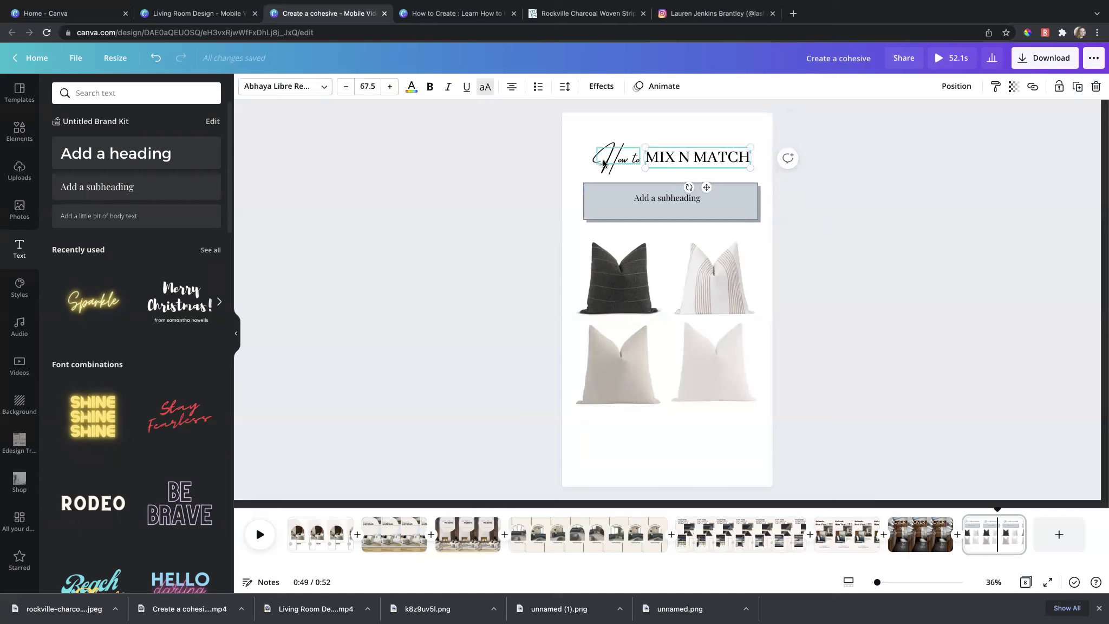
pyautogui.click(663, 199)
pyautogui.click(680, 150)
pyautogui.click(543, 175)
pyautogui.click(670, 196)
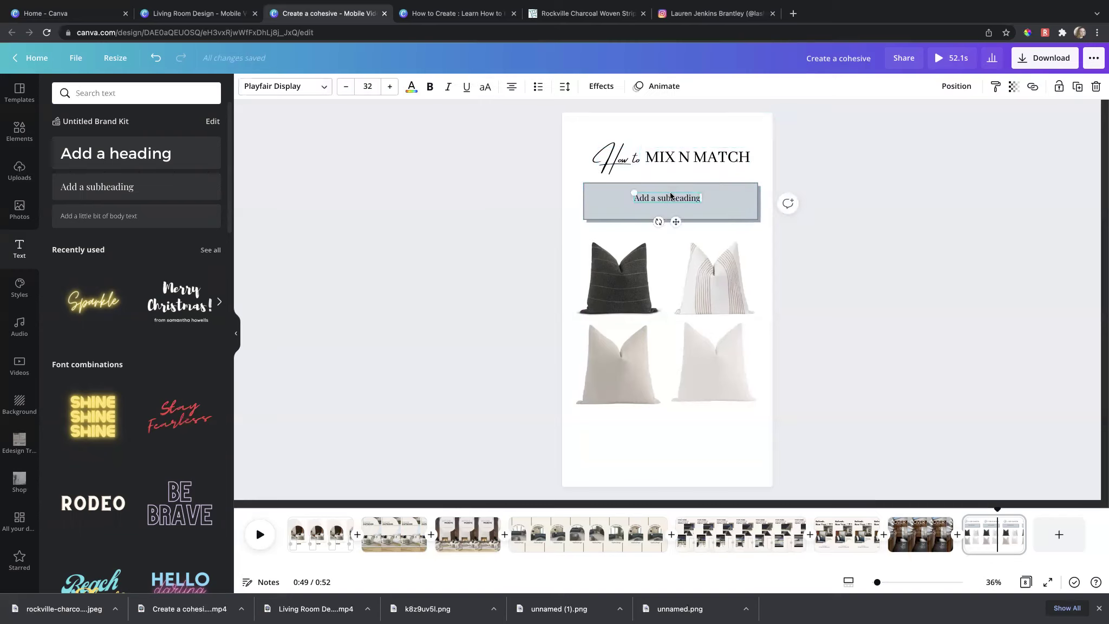
# Change the colour of the "How to" text to a muted golden brown.
pyautogui.click(631, 165)
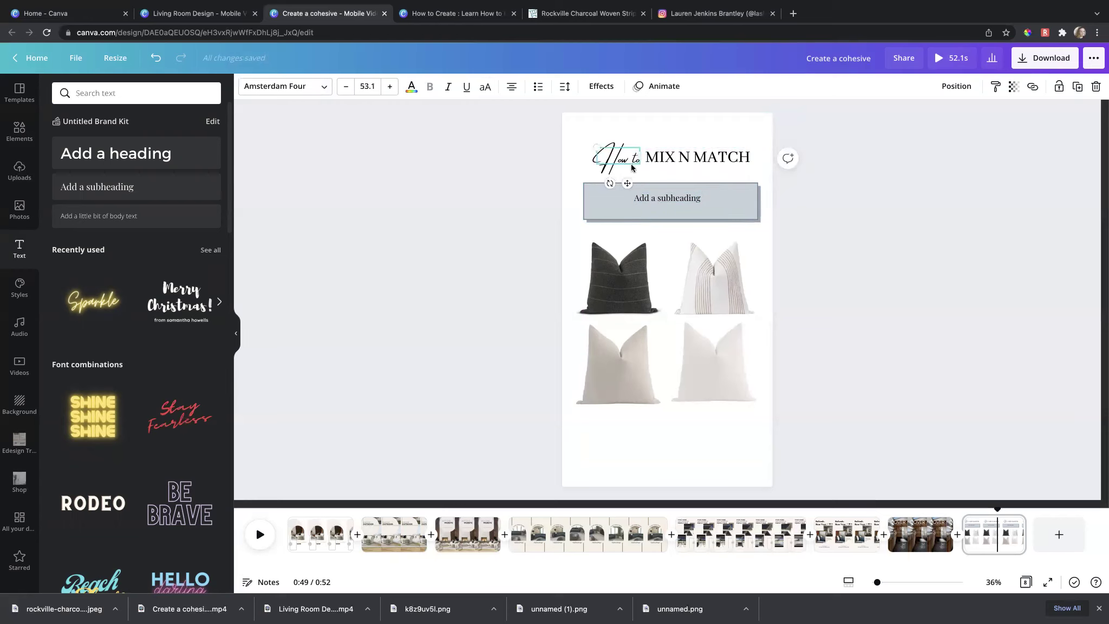
pyautogui.click(411, 87)
pyautogui.click(150, 308)
pyautogui.press('Escape')
pyautogui.press('Escape')
# Duplicate the banner's subheading, place the copy between title and banner, and replace its text with "pillows".
pyautogui.click(677, 198)
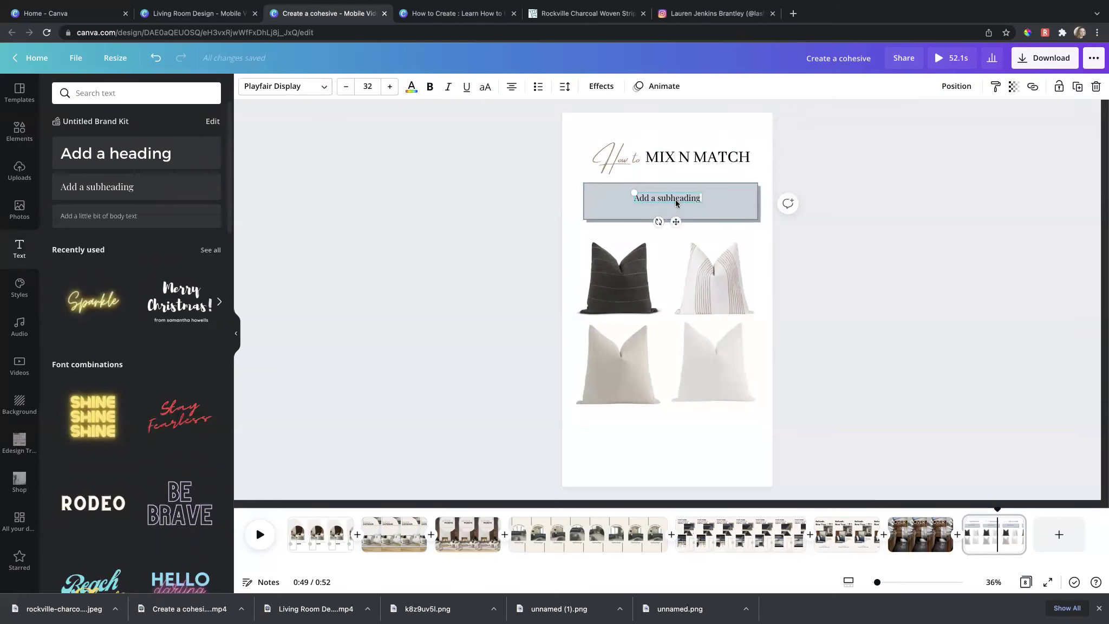
pyautogui.moveTo(677, 219); pyautogui.dragTo(678, 194)
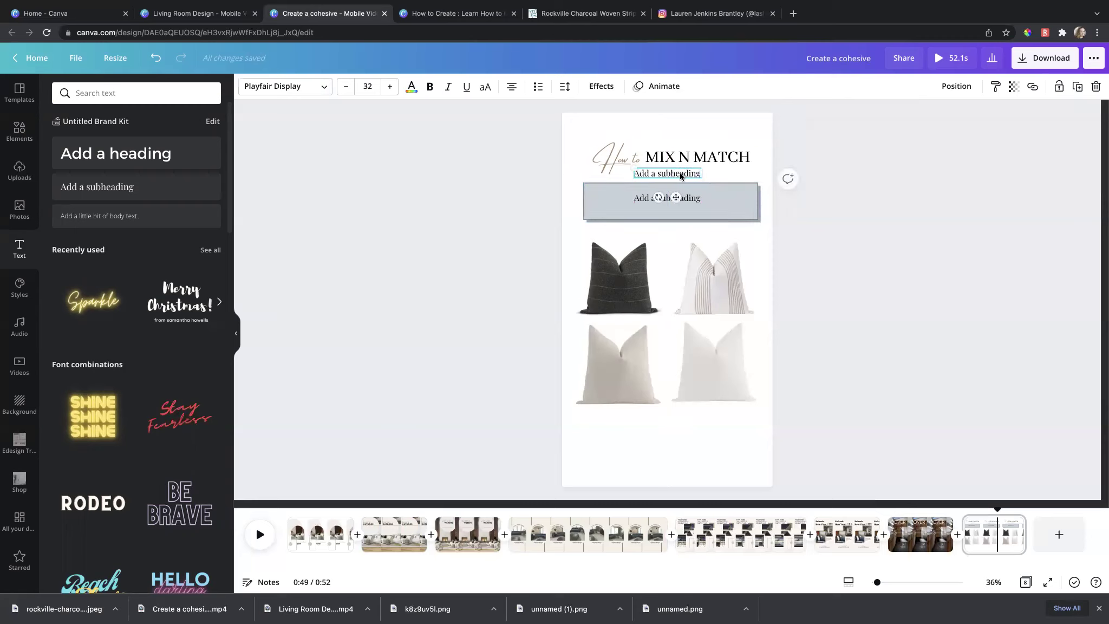
pyautogui.doubleClick(681, 175)
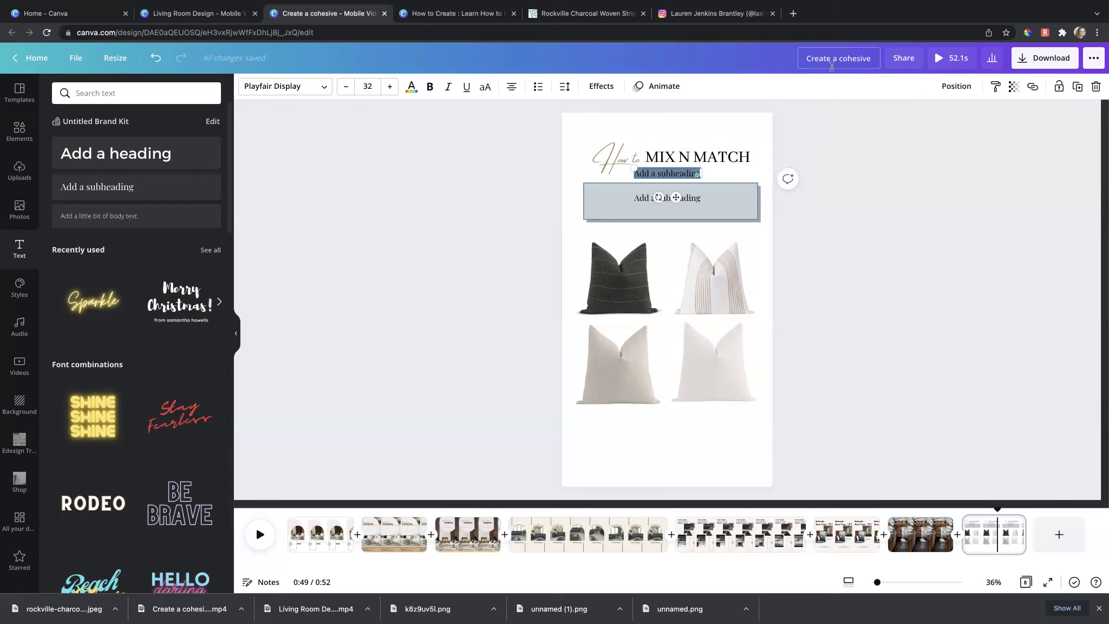
pyautogui.press('BackSpace')
pyautogui.write('pillows')
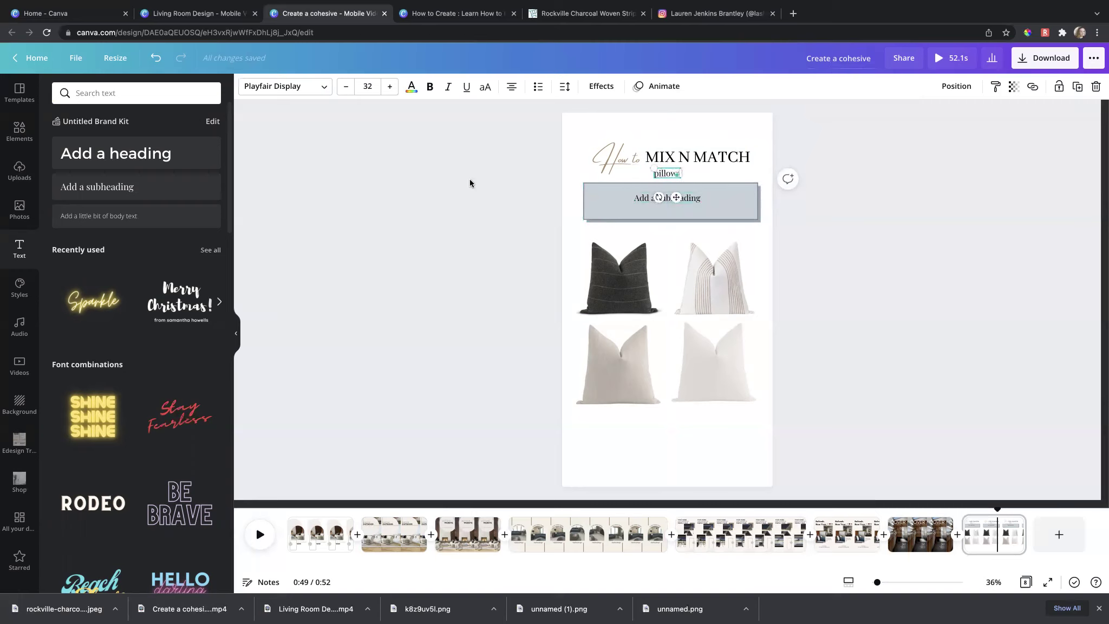
# Change the font of the "pillows" text to Glacial Indifference.
pyautogui.click(309, 96)
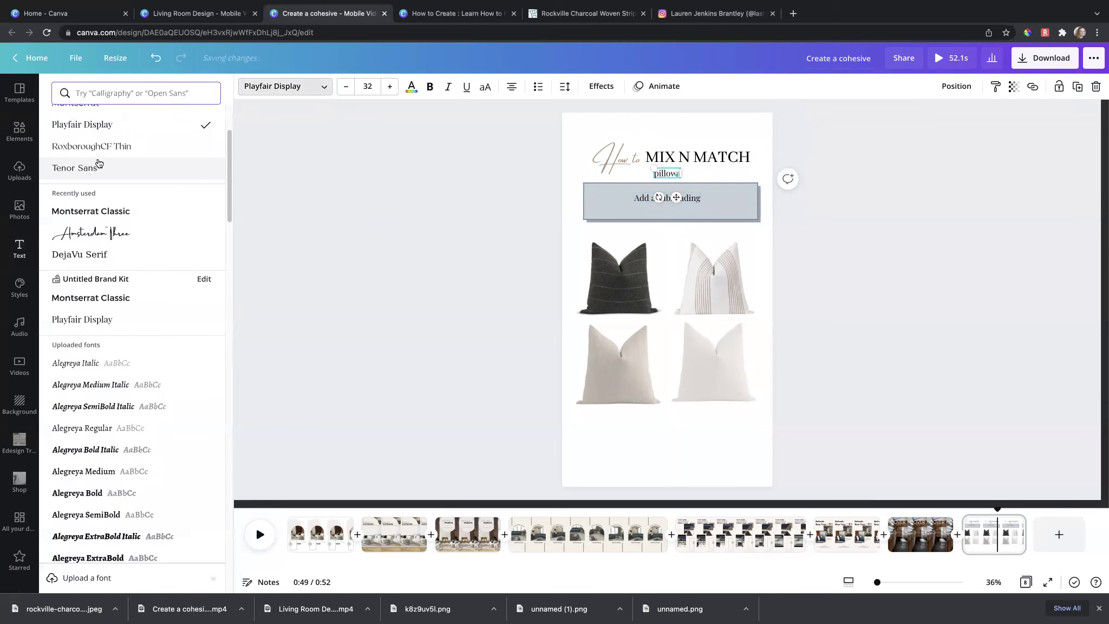
pyautogui.scroll(-1, 125, 235)
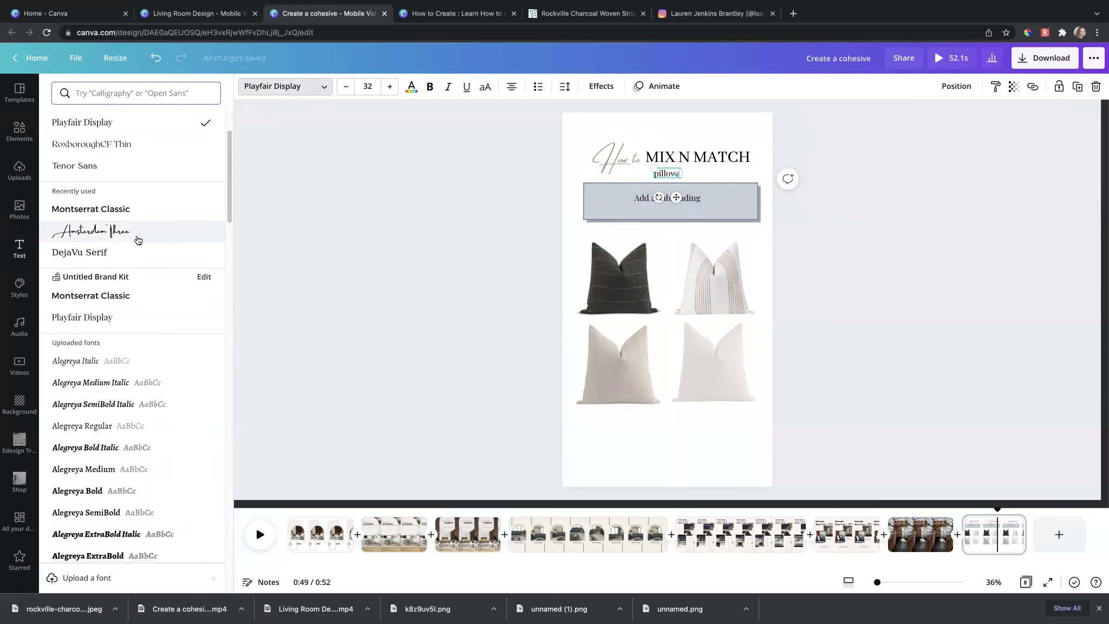
pyautogui.scroll(-5, 135, 287)
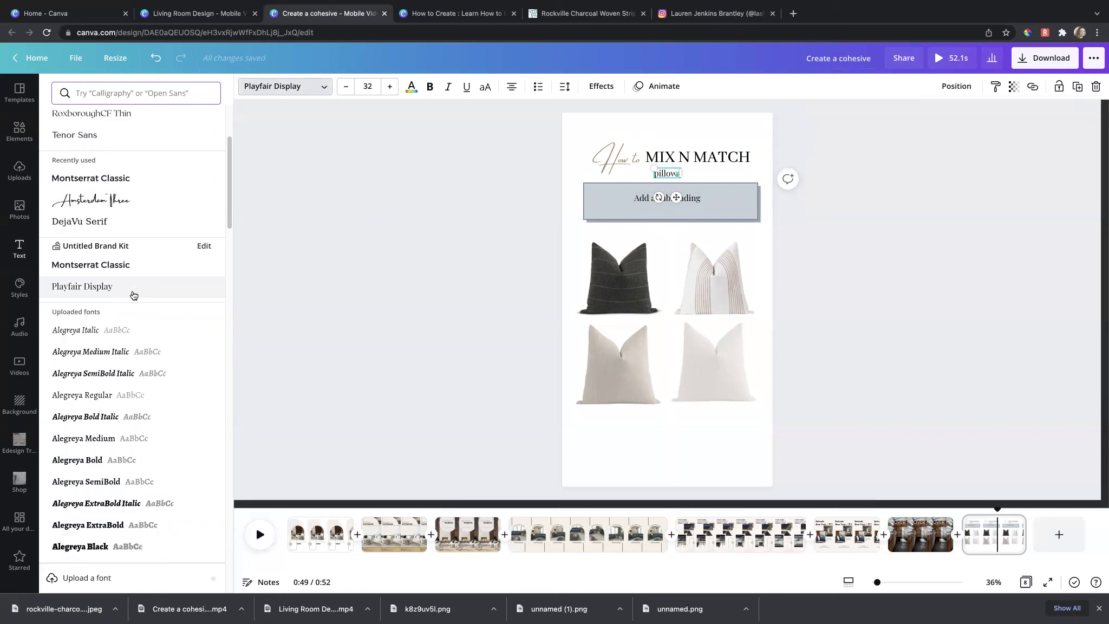
pyautogui.scroll(-4, 133, 295)
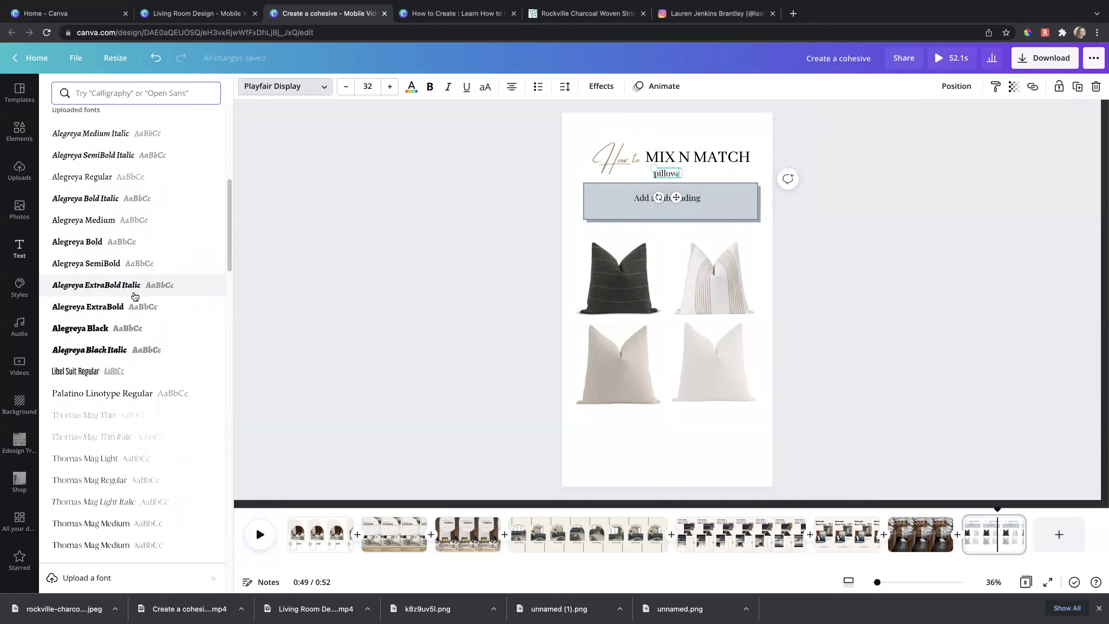
pyautogui.scroll(-5, 133, 298)
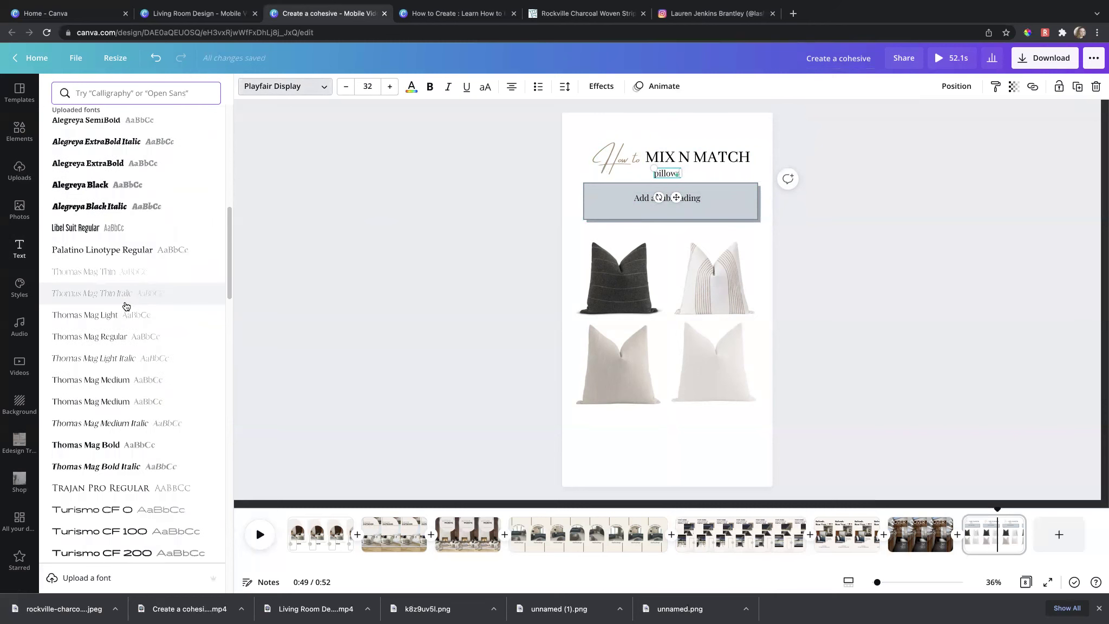
pyautogui.scroll(-15, 129, 311)
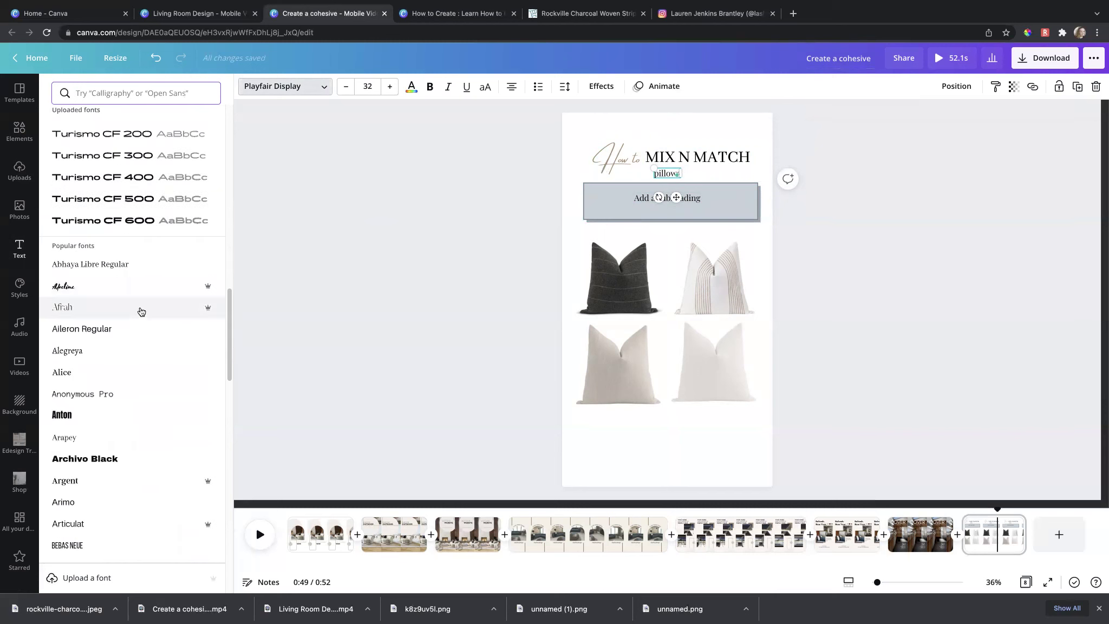
pyautogui.scroll(-10, 130, 346)
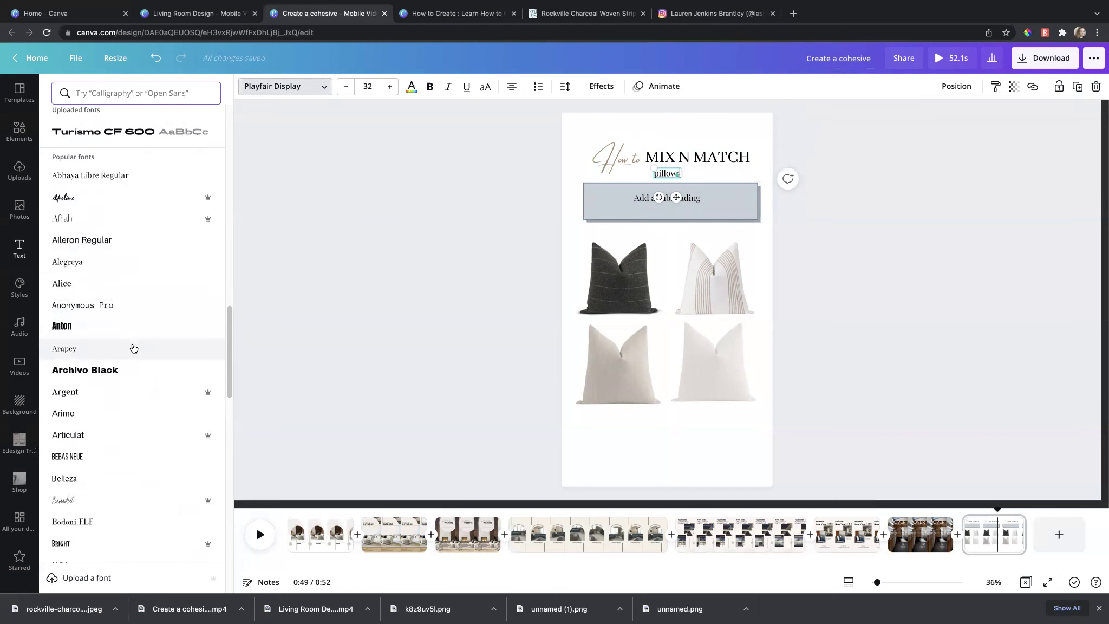
pyautogui.scroll(-4, 131, 349)
pyautogui.scroll(-4, 125, 357)
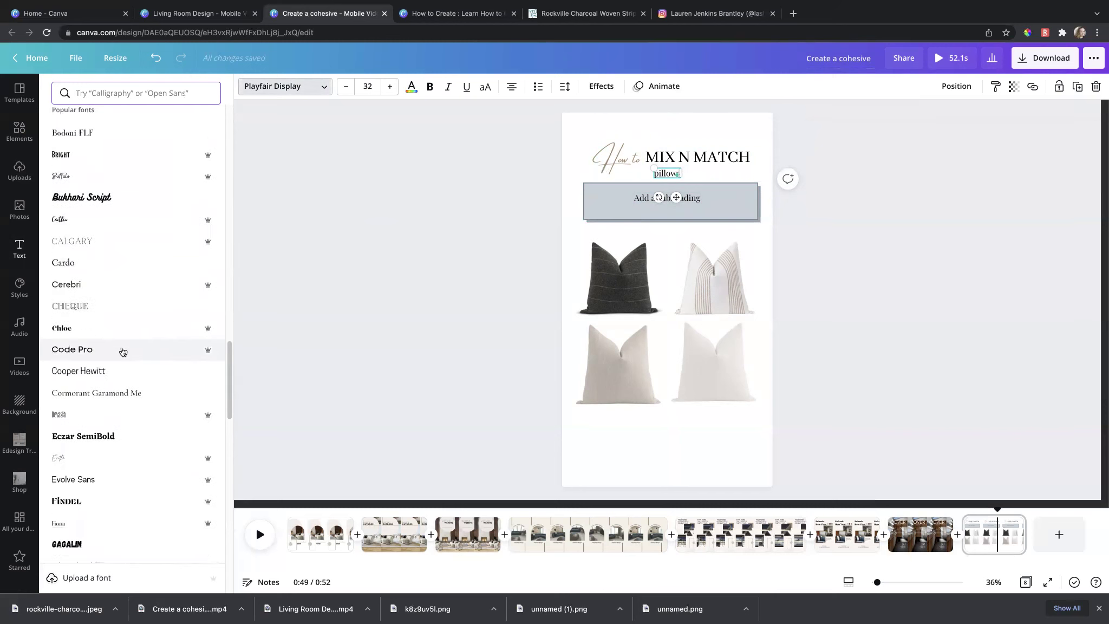
pyautogui.scroll(-15, 127, 357)
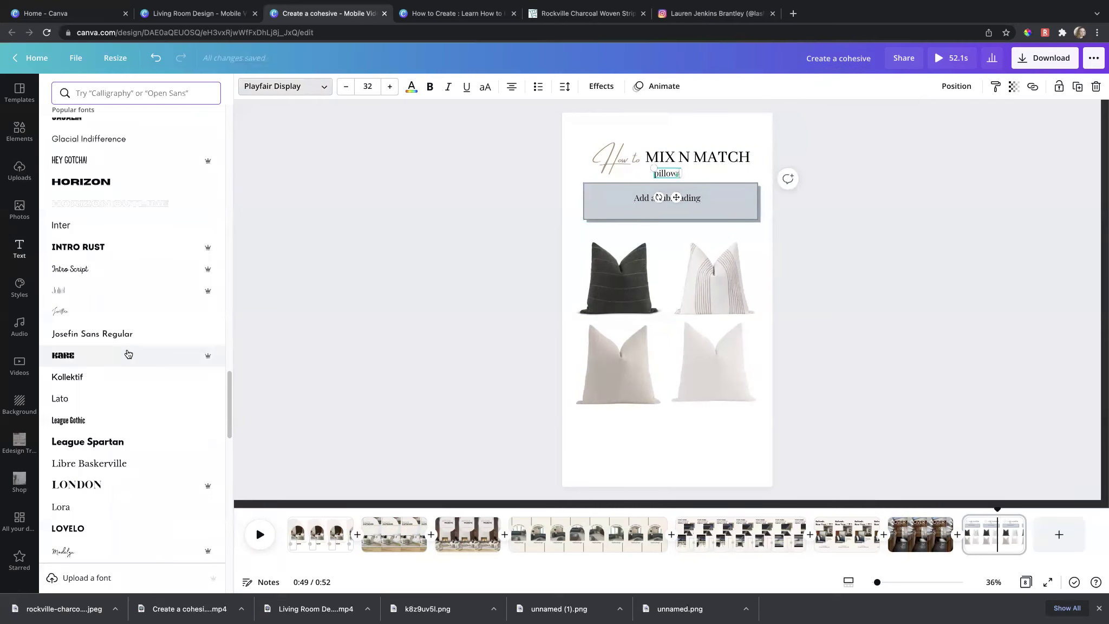
pyautogui.scroll(-4, 127, 354)
pyautogui.scroll(20, 124, 350)
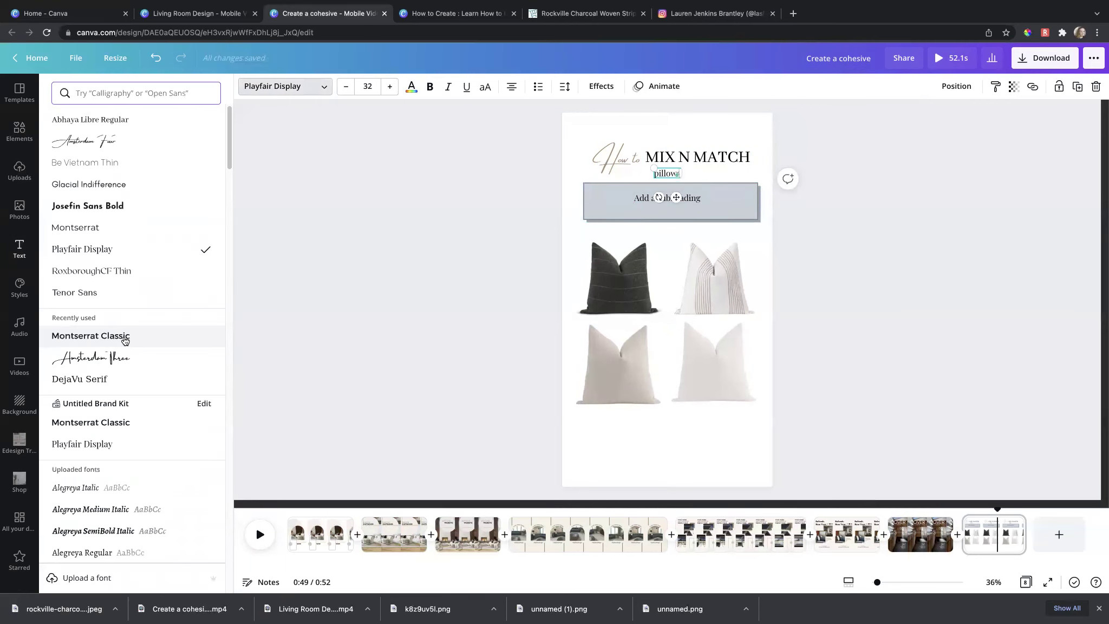
pyautogui.click(124, 185)
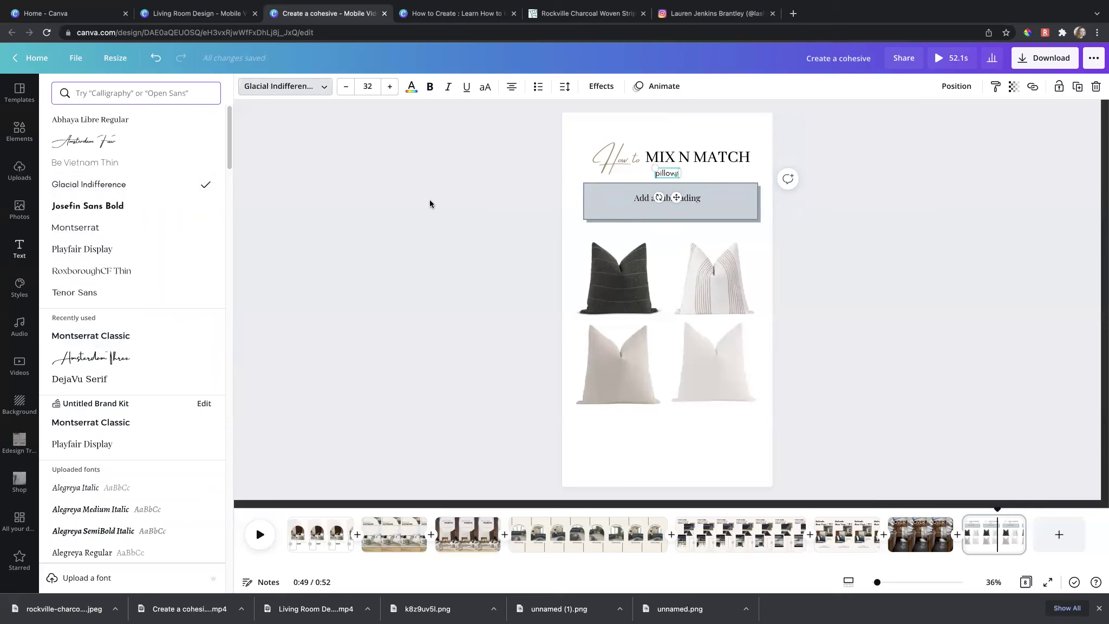
# Move "pillows" beneath "MATCH" and align its right edge with the end of the title.
pyautogui.press('Escape')
pyautogui.moveTo(676, 197); pyautogui.dragTo(744, 195)
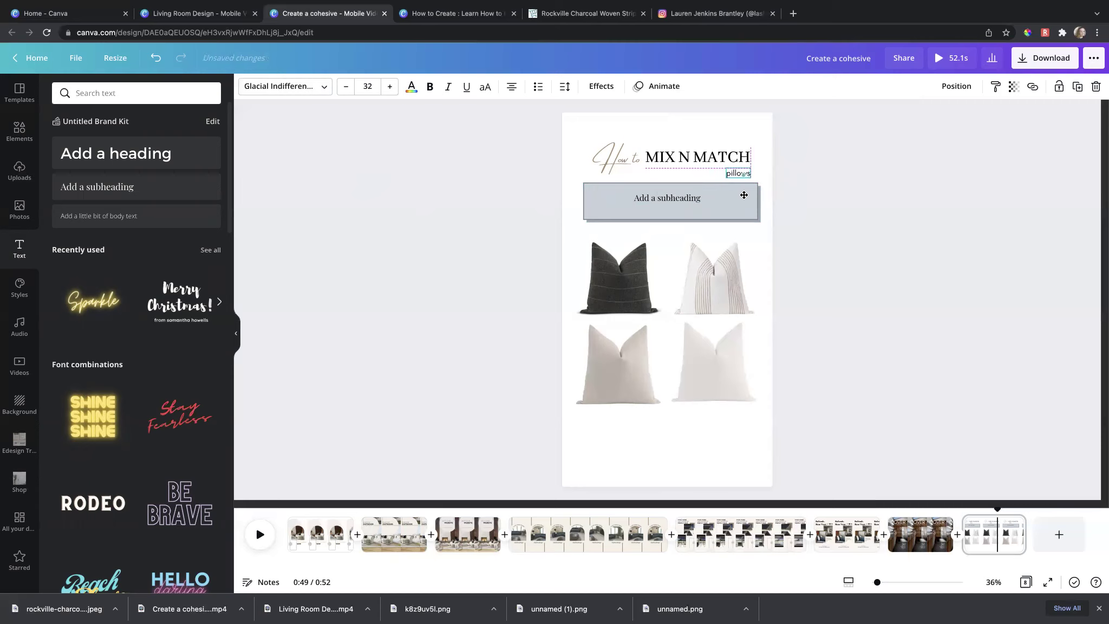
pyautogui.click(483, 194)
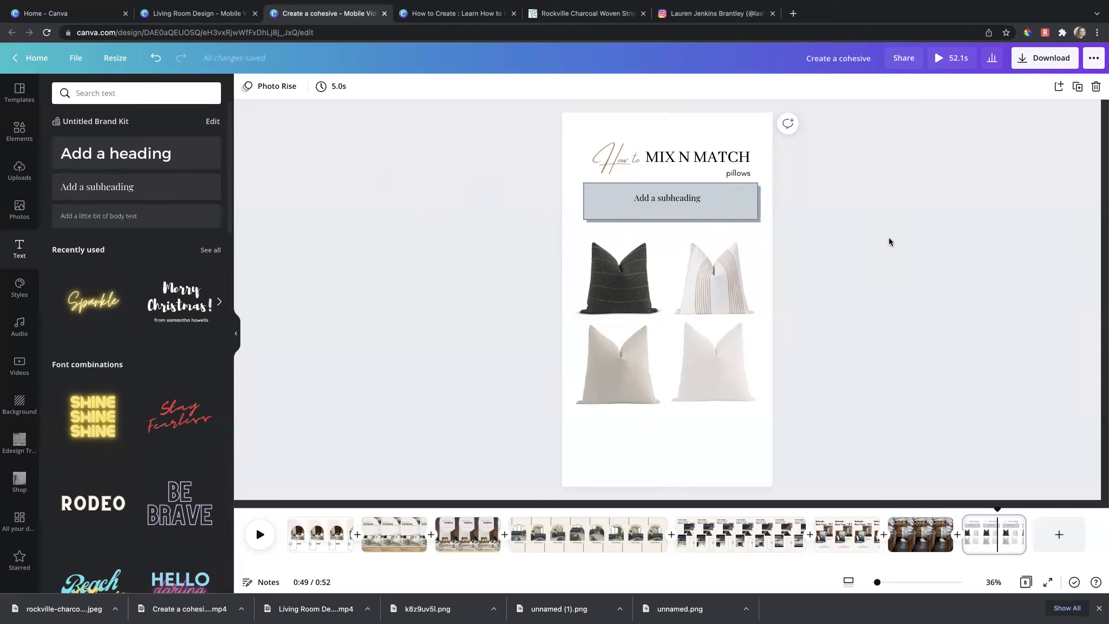
# Move the blue-grey banner together with its subheading below the four pillows.
pyautogui.doubleClick(692, 201)
pyautogui.keyDown('shift'); pyautogui.click(725, 200); pyautogui.keyUp('shift')
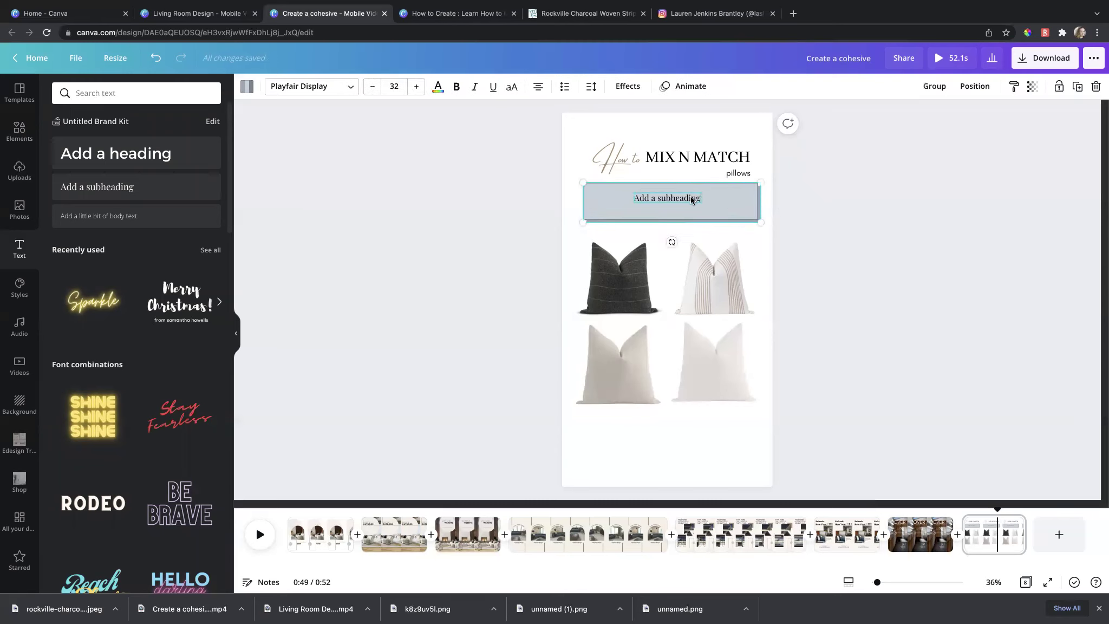
pyautogui.click(843, 225)
pyautogui.click(681, 198)
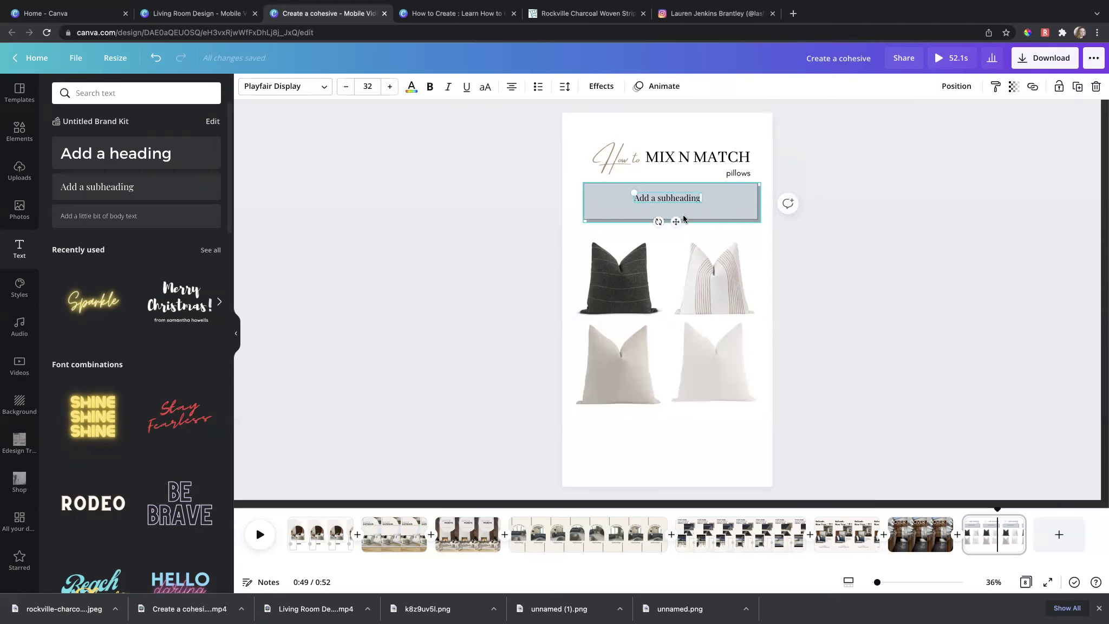
pyautogui.moveTo(675, 219)
pyautogui.mouseDown()
pyautogui.moveTo(656, 221)
pyautogui.moveTo(675, 217)
pyautogui.mouseUp()
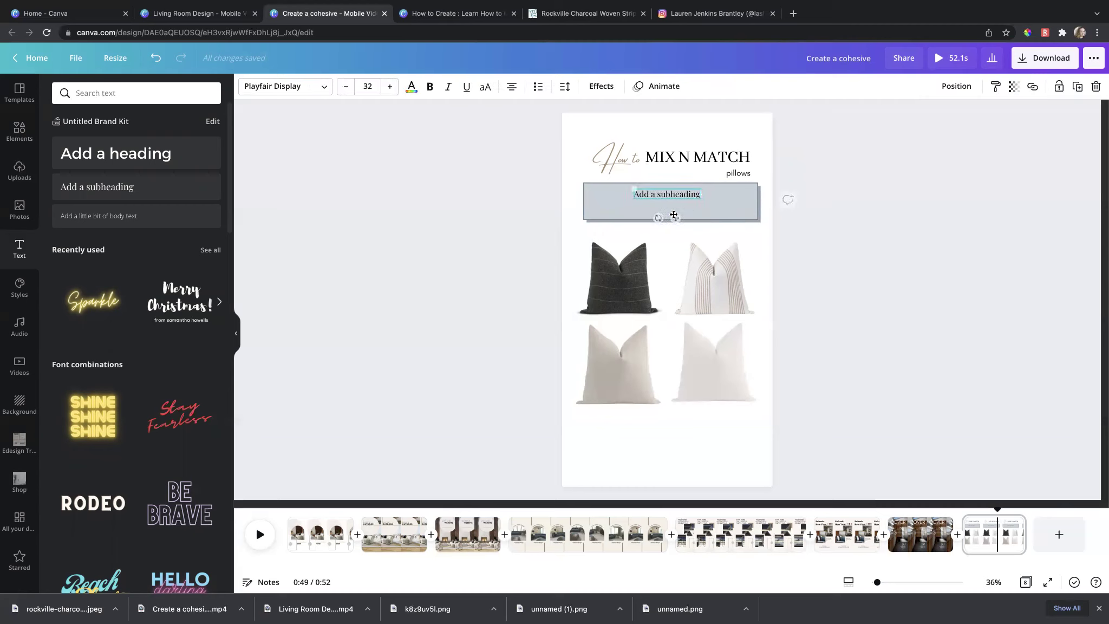
pyautogui.click(694, 200)
pyautogui.click(691, 198)
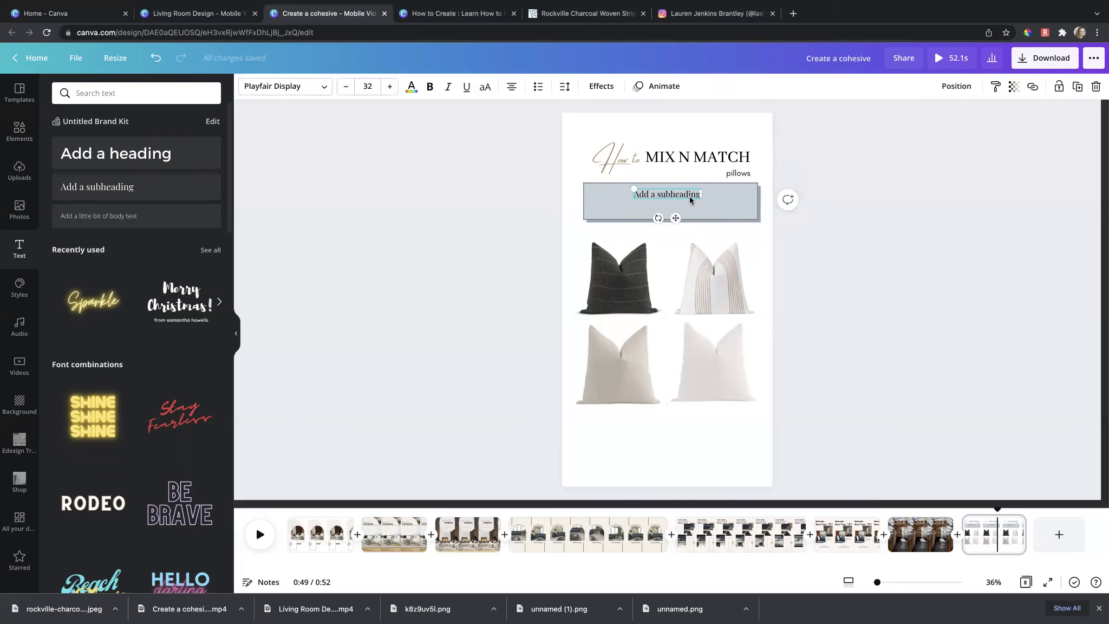
pyautogui.keyDown('shift'); pyautogui.click(720, 215); pyautogui.keyUp('shift')
pyautogui.moveTo(679, 217); pyautogui.dragTo(678, 450)
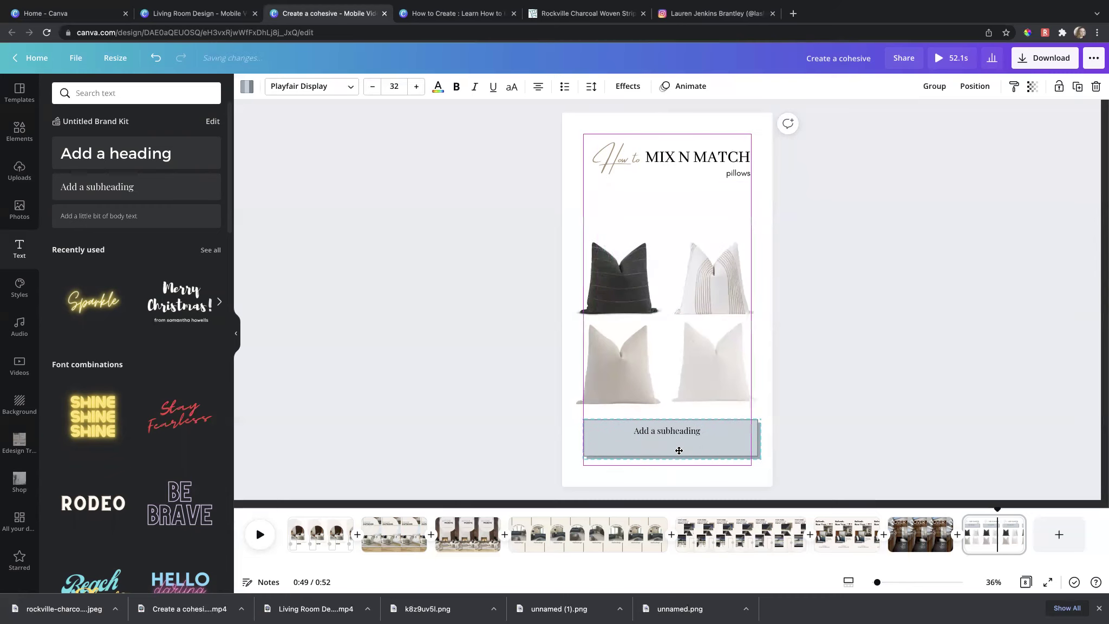
# Group "How to", "MIX N MATCH" and "pillows", then shift the group left and enlarge it slightly.
pyautogui.moveTo(578, 126); pyautogui.dragTo(743, 193)
pyautogui.click(588, 136)
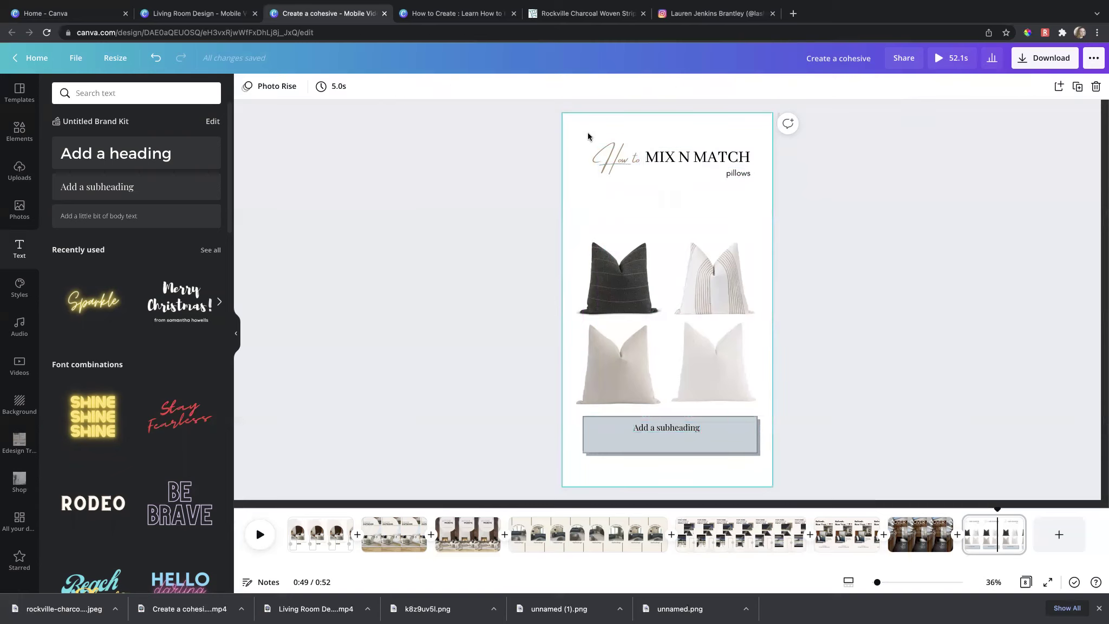
pyautogui.moveTo(545, 128); pyautogui.dragTo(781, 180)
pyautogui.click(923, 95)
pyautogui.moveTo(704, 175); pyautogui.dragTo(700, 174)
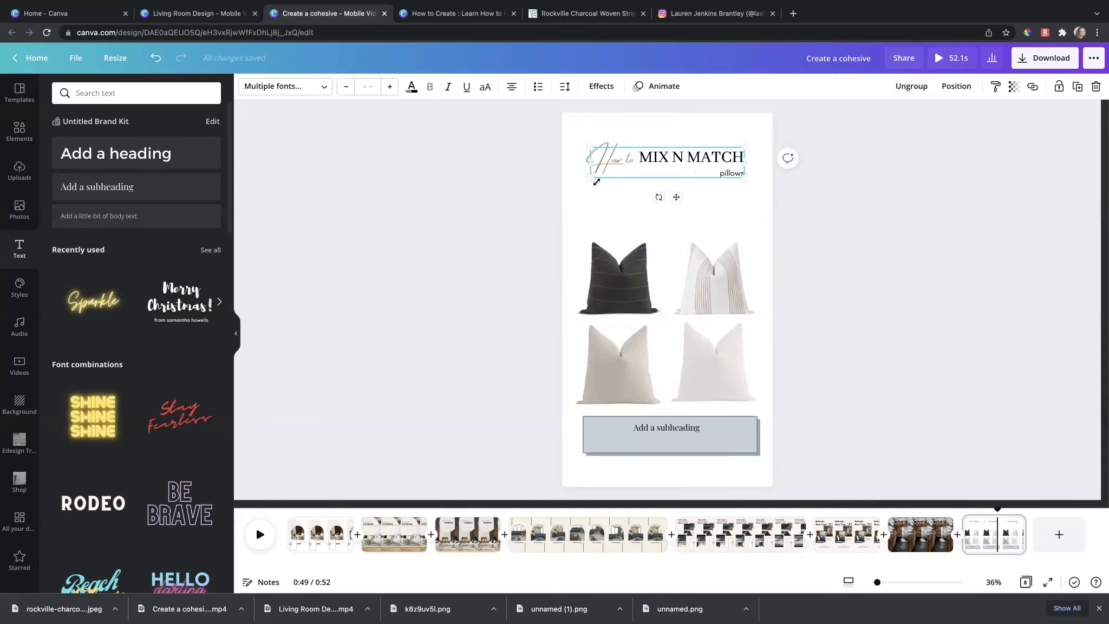
pyautogui.moveTo(591, 178); pyautogui.dragTo(583, 182)
pyautogui.moveTo(716, 177); pyautogui.dragTo(715, 173)
# Move the pillow group up toward the title and stretch the banner upward to sit just beneath it.
pyautogui.click(733, 268)
pyautogui.click(733, 268)
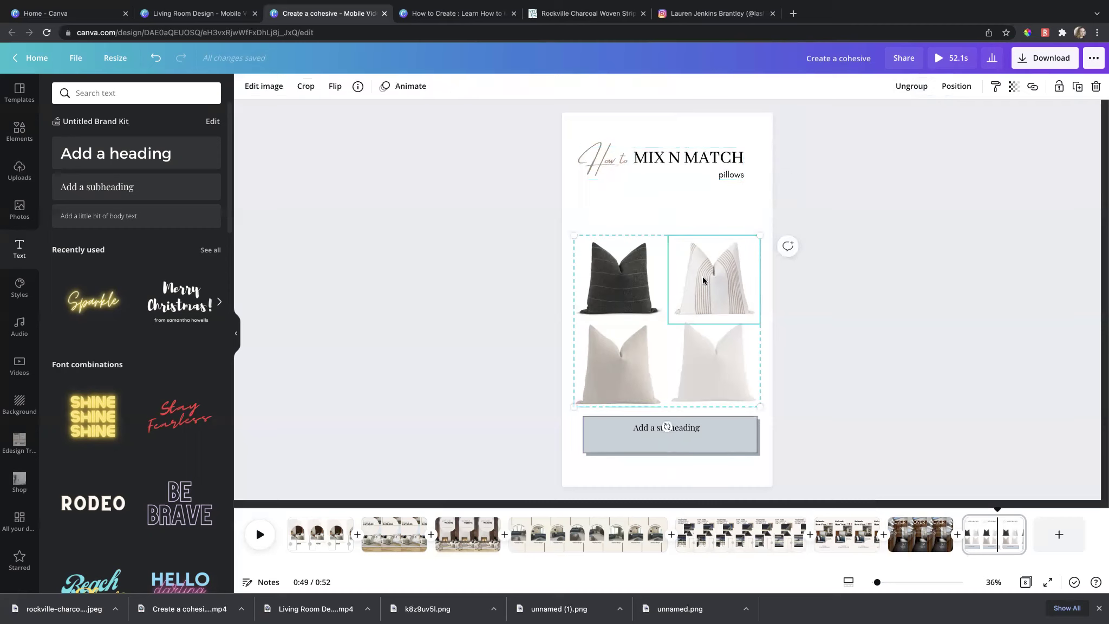
pyautogui.click(807, 314)
pyautogui.moveTo(739, 288); pyautogui.dragTo(737, 264)
pyautogui.click(715, 431)
pyautogui.moveTo(705, 411); pyautogui.dragTo(705, 395)
# Reposition the subheading so that it sits in the middle of the heightened banner.
pyautogui.click(675, 426)
pyautogui.moveTo(674, 451); pyautogui.dragTo(638, 436)
pyautogui.doubleClick(641, 414)
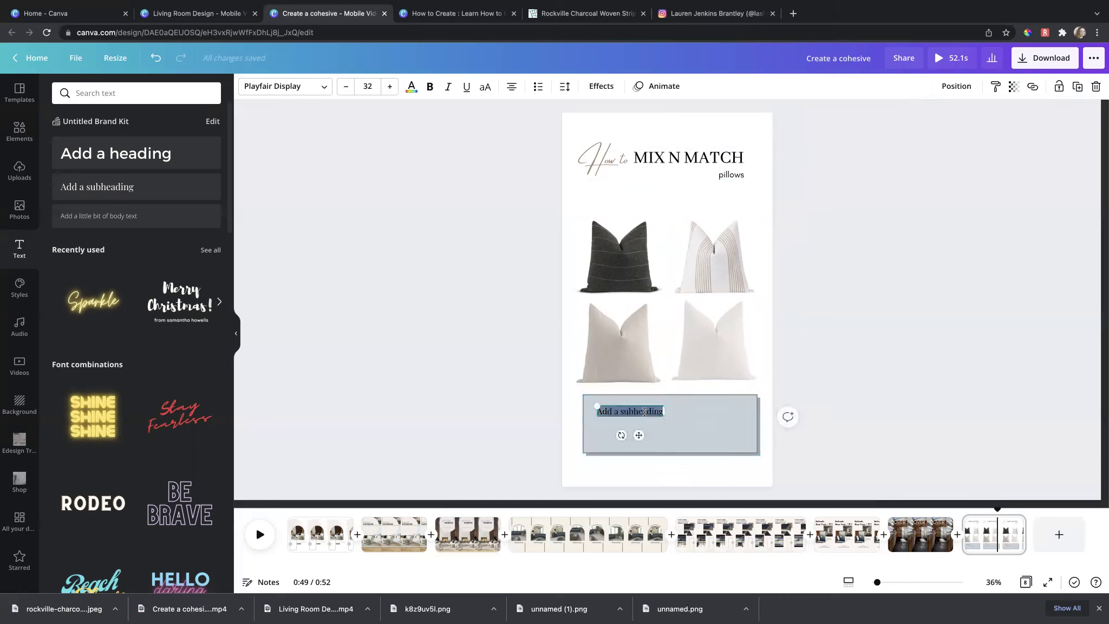
pyautogui.click(614, 430)
pyautogui.click(622, 412)
pyautogui.moveTo(633, 426); pyautogui.dragTo(678, 448)
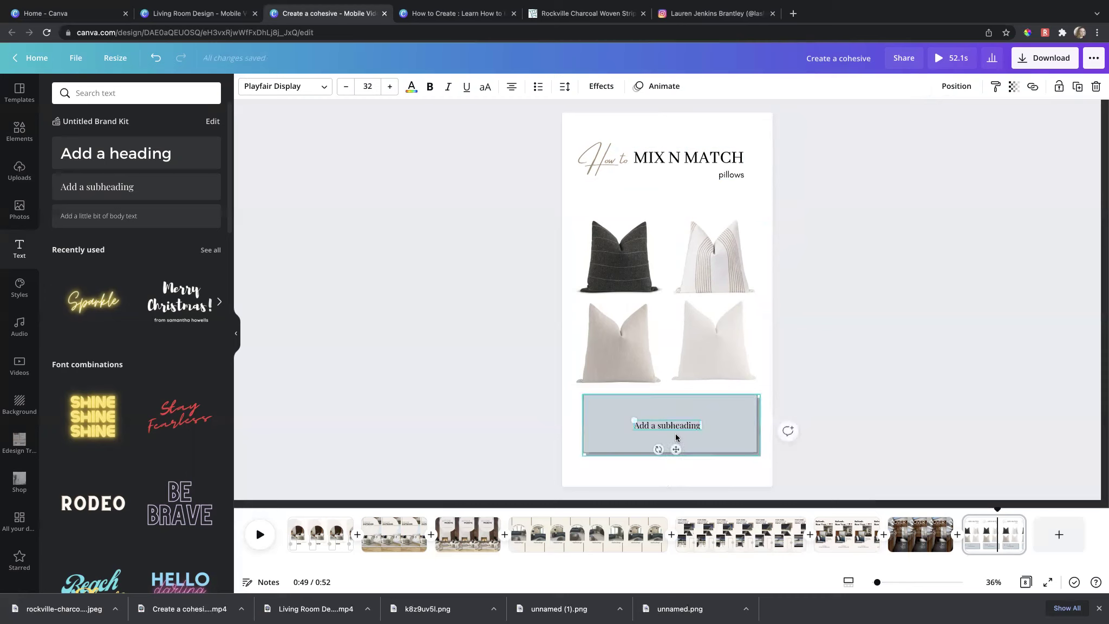
pyautogui.doubleClick(675, 426)
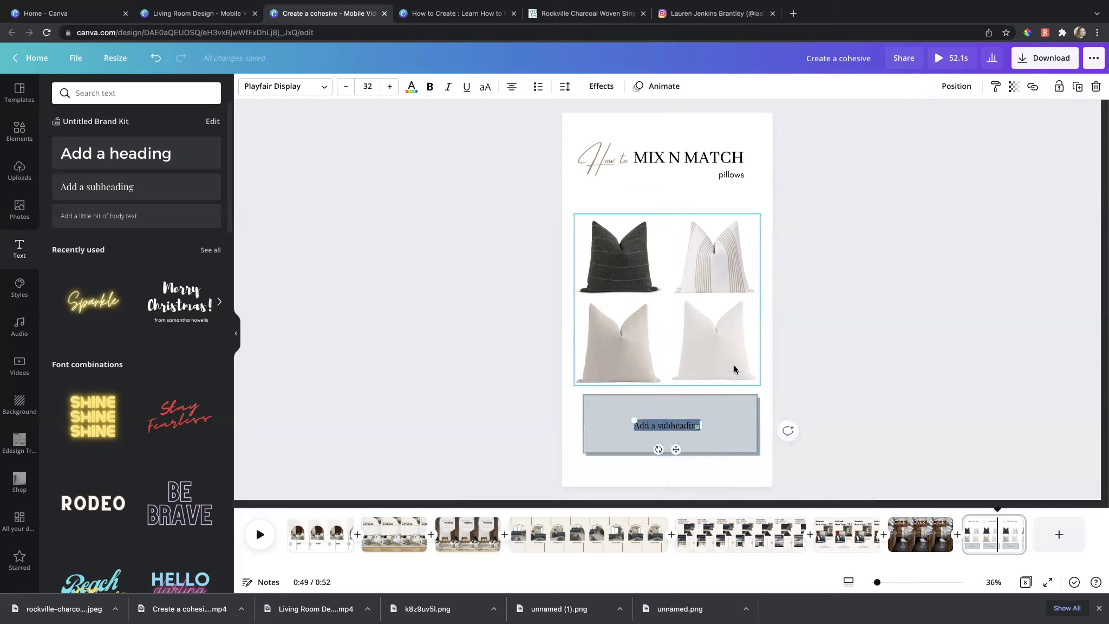
pyautogui.press('BackSpace')
pyautogui.write('d')
pyautogui.write('lashle')
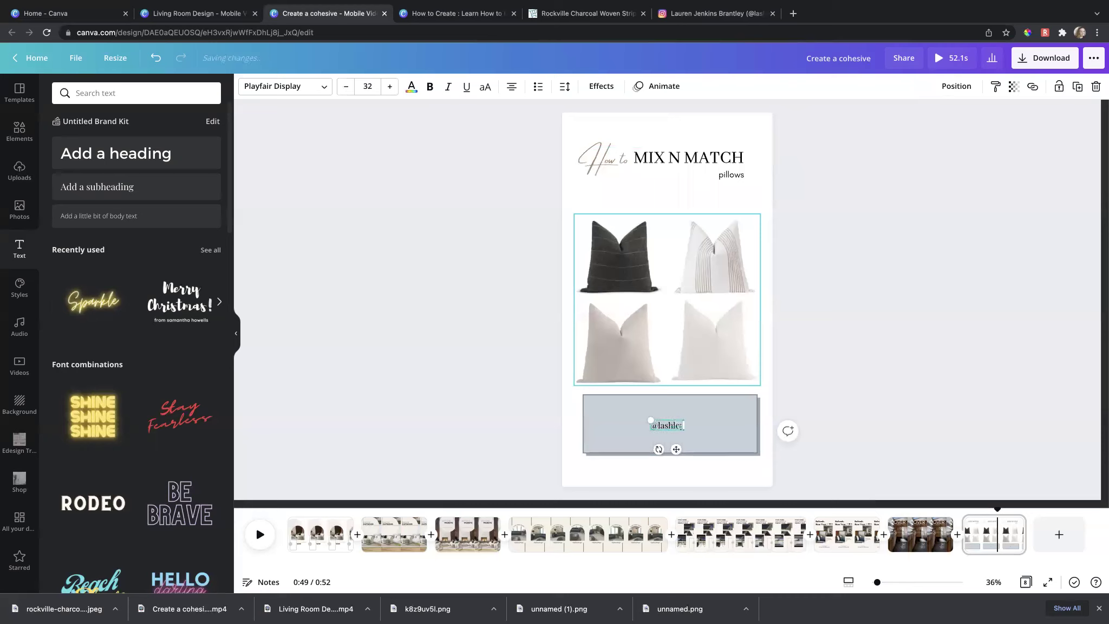
pyautogui.write('ydesig')
pyautogui.moveTo(676, 449); pyautogui.dragTo(675, 451)
pyautogui.click(730, 182)
pyautogui.click(465, 241)
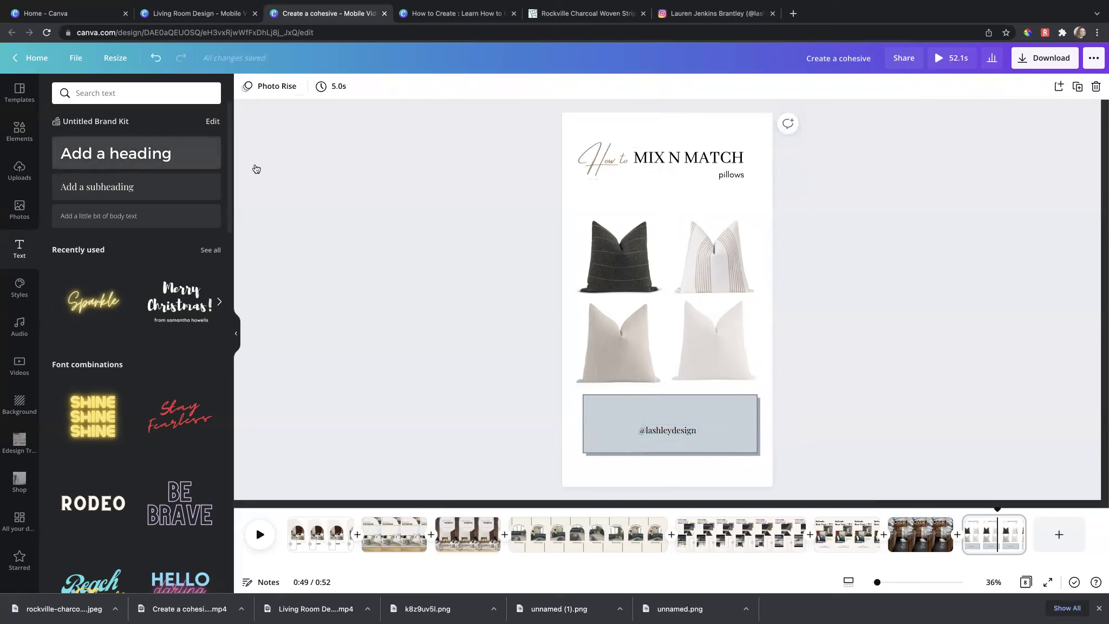
# Add a heading to the banner above the handle with the text "Read More :".
pyautogui.moveTo(150, 160); pyautogui.dragTo(678, 430)
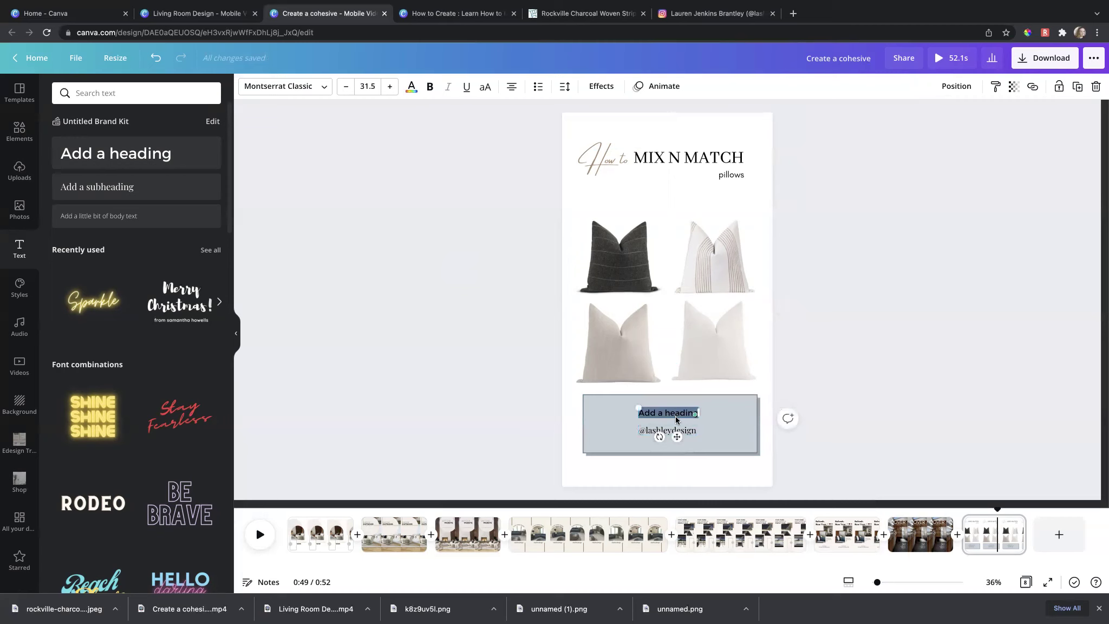
pyautogui.press('BackSpace')
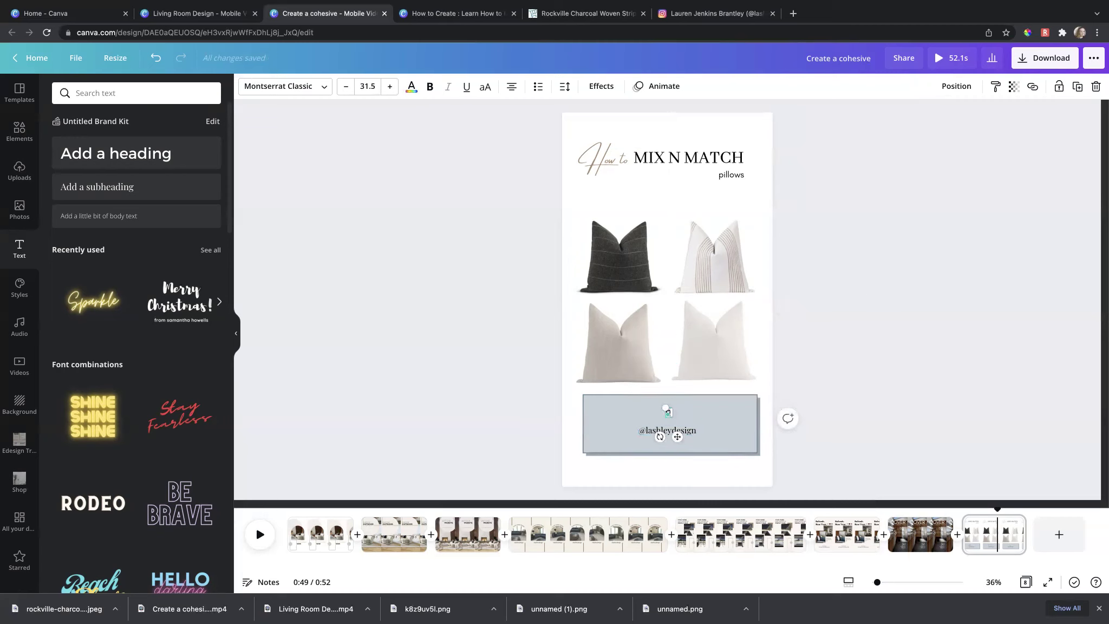
pyautogui.write('Read More')
pyautogui.click(548, 303)
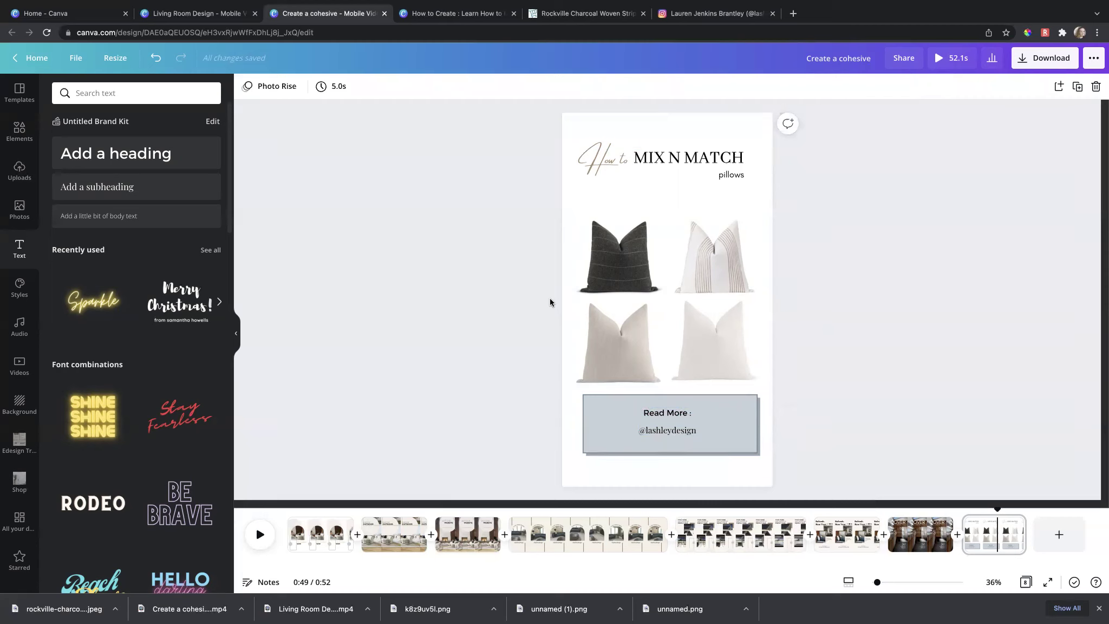
# Centre "Read More :" above the handle and change its font to Abhaya Libre Regular.
pyautogui.click(677, 419)
pyautogui.click(721, 423)
pyautogui.click(686, 415)
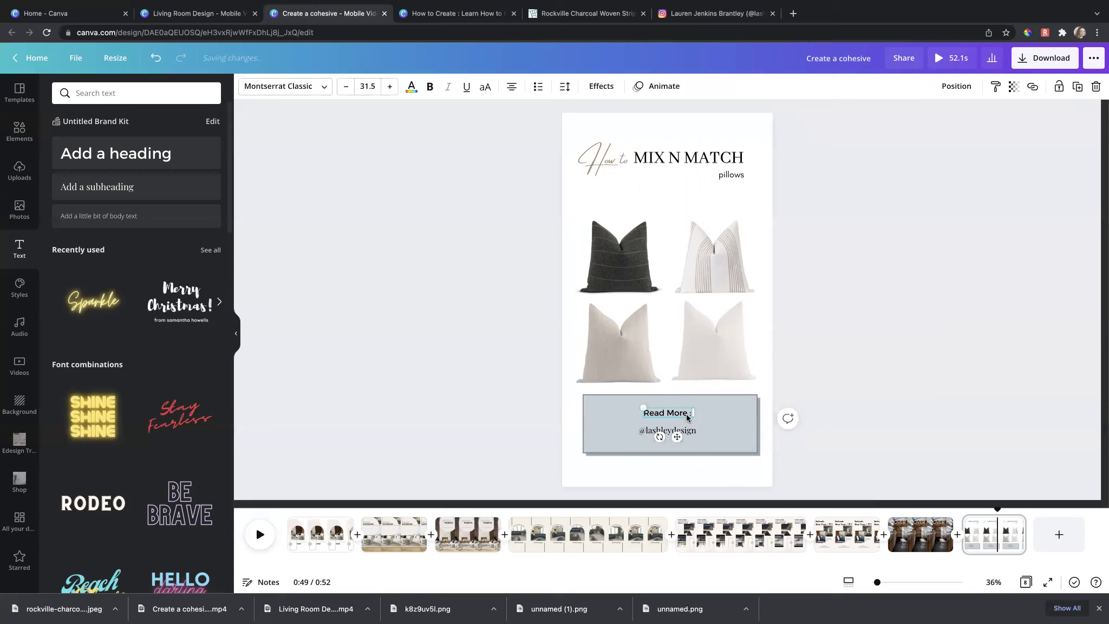
pyautogui.doubleClick(691, 413)
pyautogui.click(684, 430)
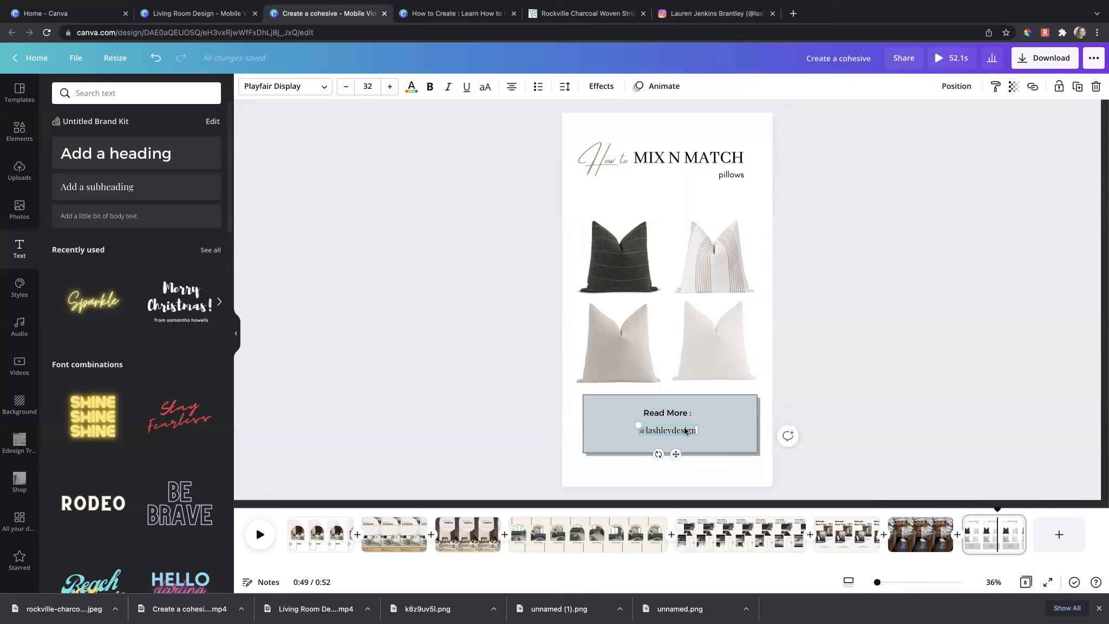
pyautogui.click(697, 410)
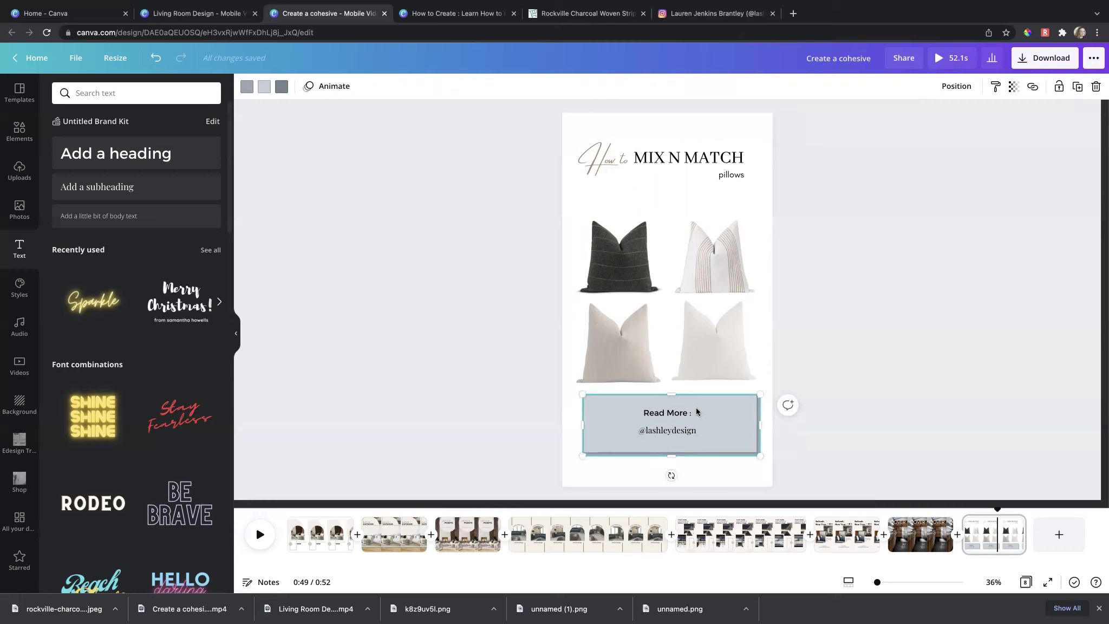
pyautogui.click(686, 414)
pyautogui.moveTo(681, 434); pyautogui.dragTo(682, 434)
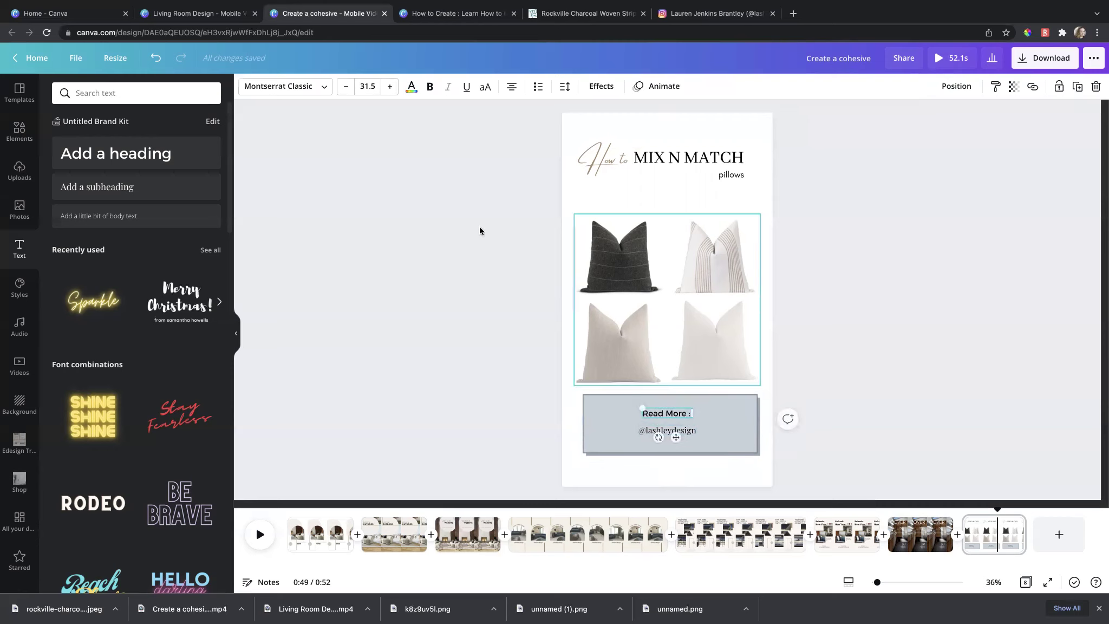
pyautogui.click(292, 86)
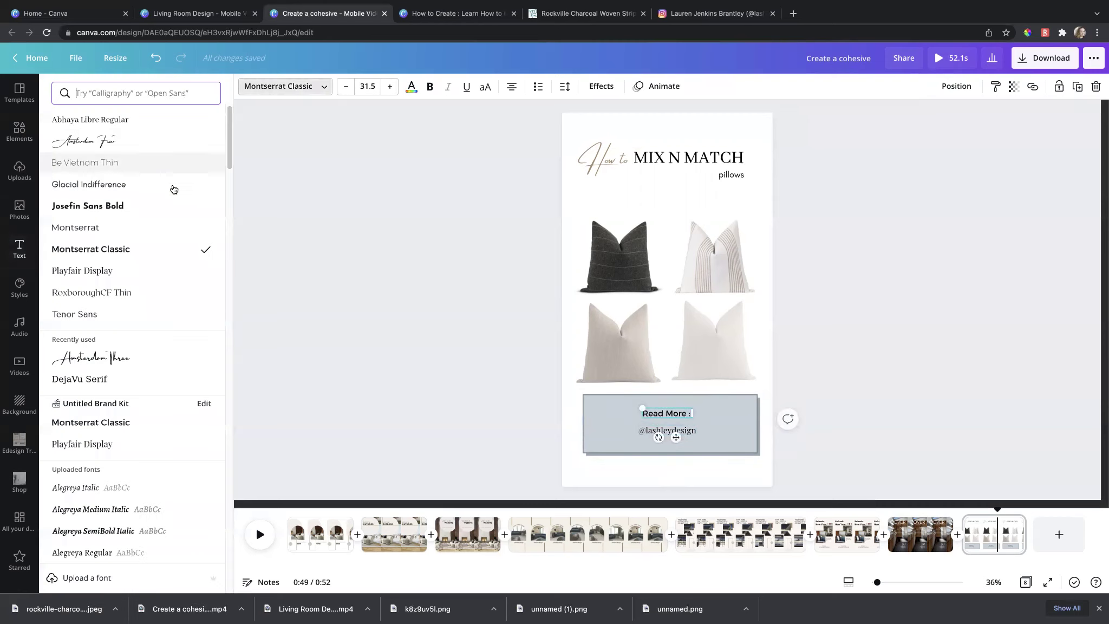
pyautogui.click(146, 126)
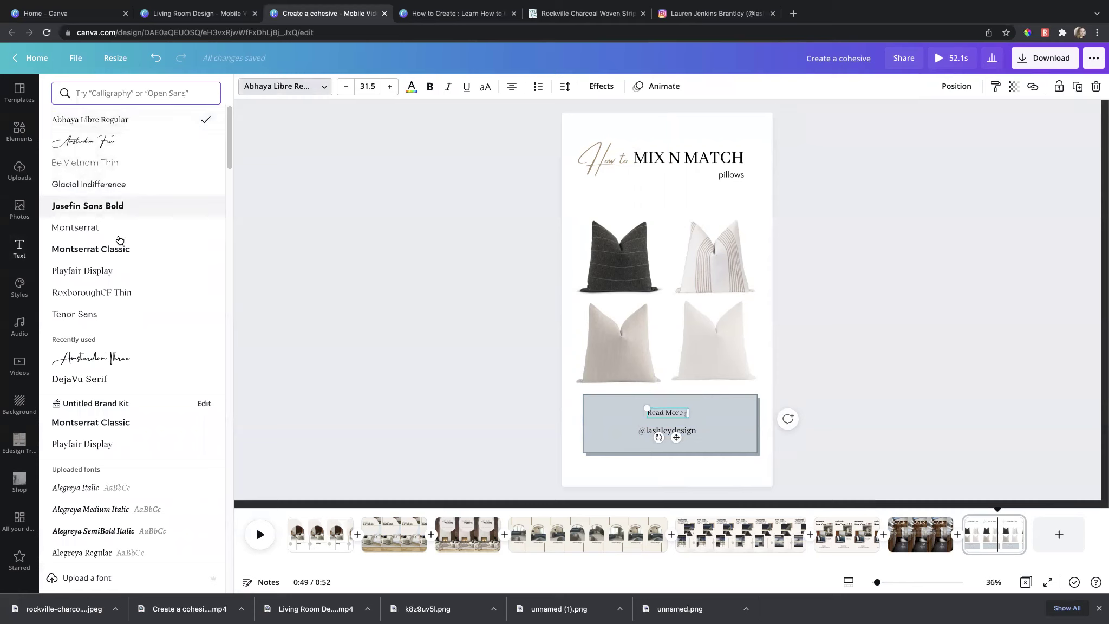
# Enlarge the "Read More :" heading to size 64 and move it slightly higher in the banner.
pyautogui.click(367, 86)
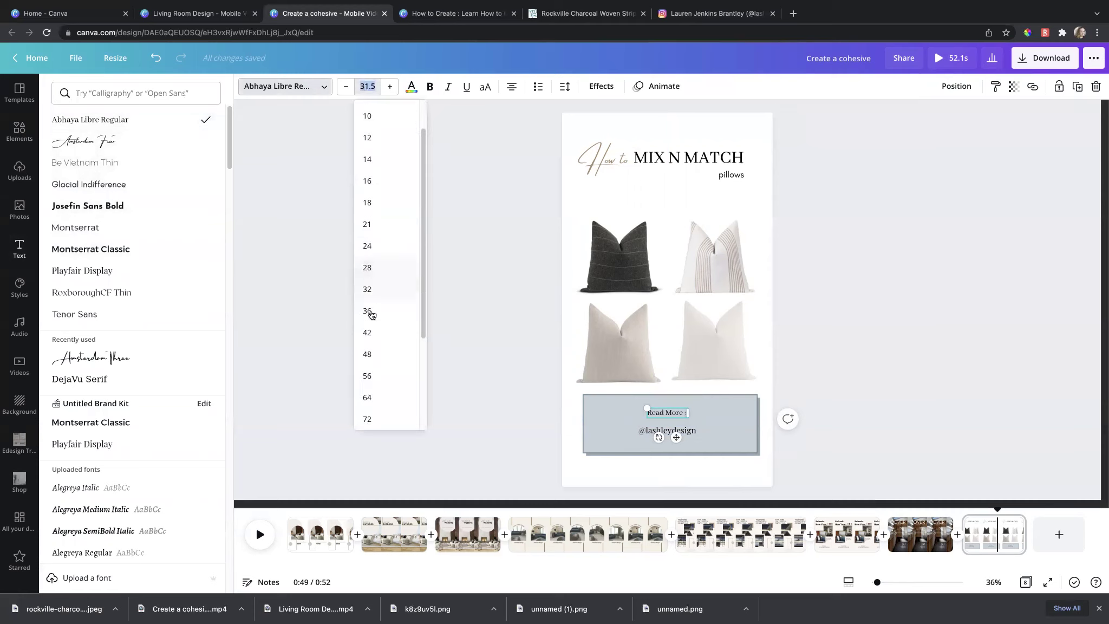
pyautogui.click(367, 316)
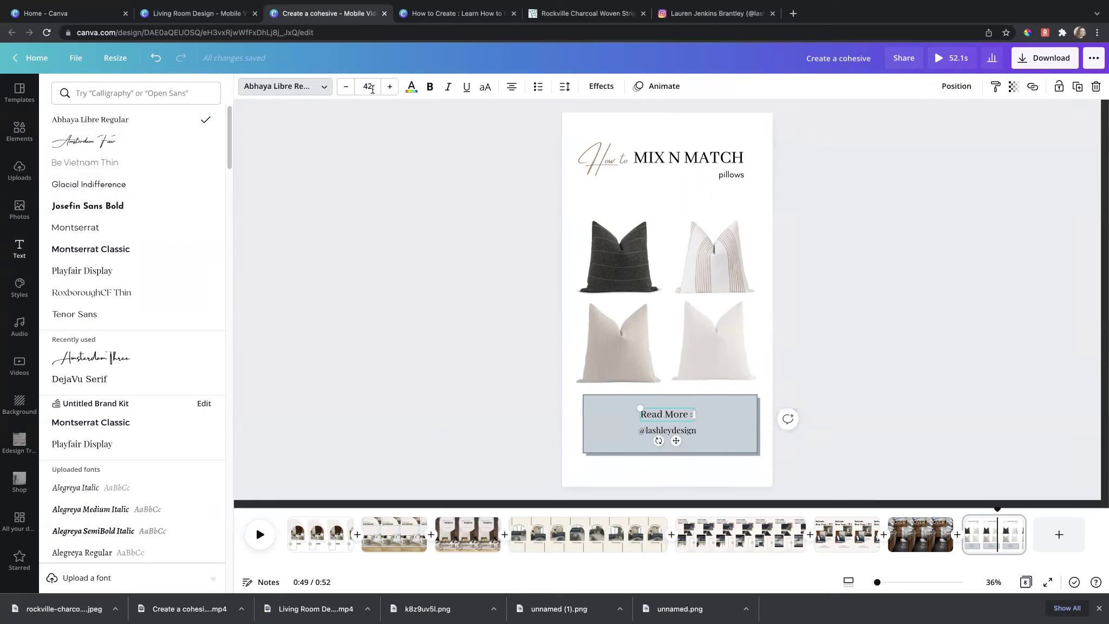
pyautogui.click(372, 88)
pyautogui.scroll(-2, 383, 325)
pyautogui.click(387, 291)
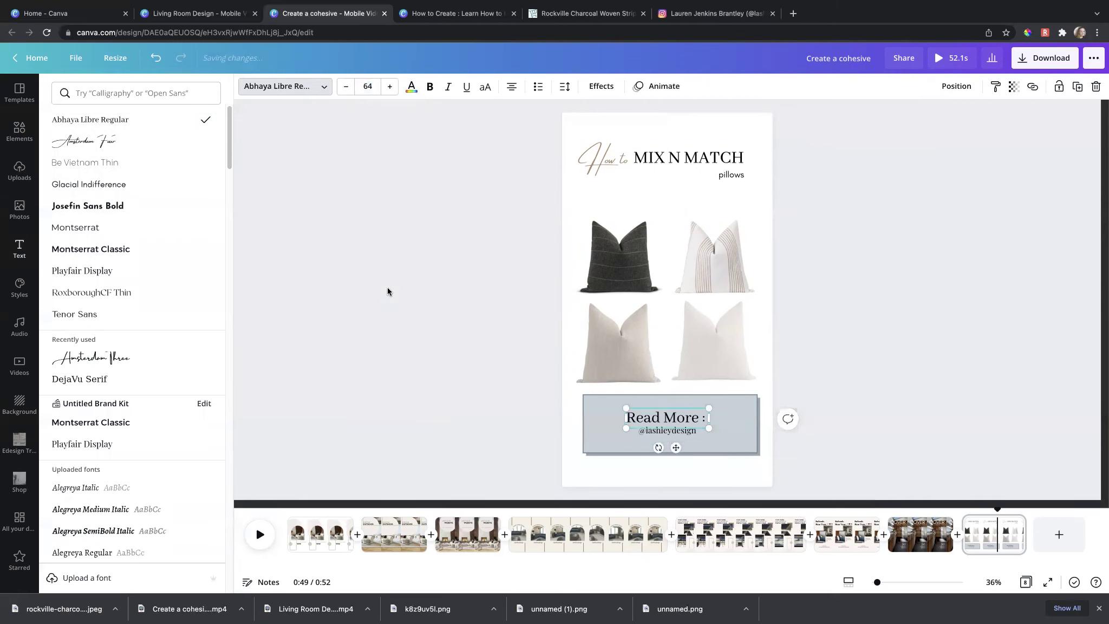
pyautogui.moveTo(677, 450); pyautogui.dragTo(682, 441)
pyautogui.click(683, 431)
pyautogui.click(368, 86)
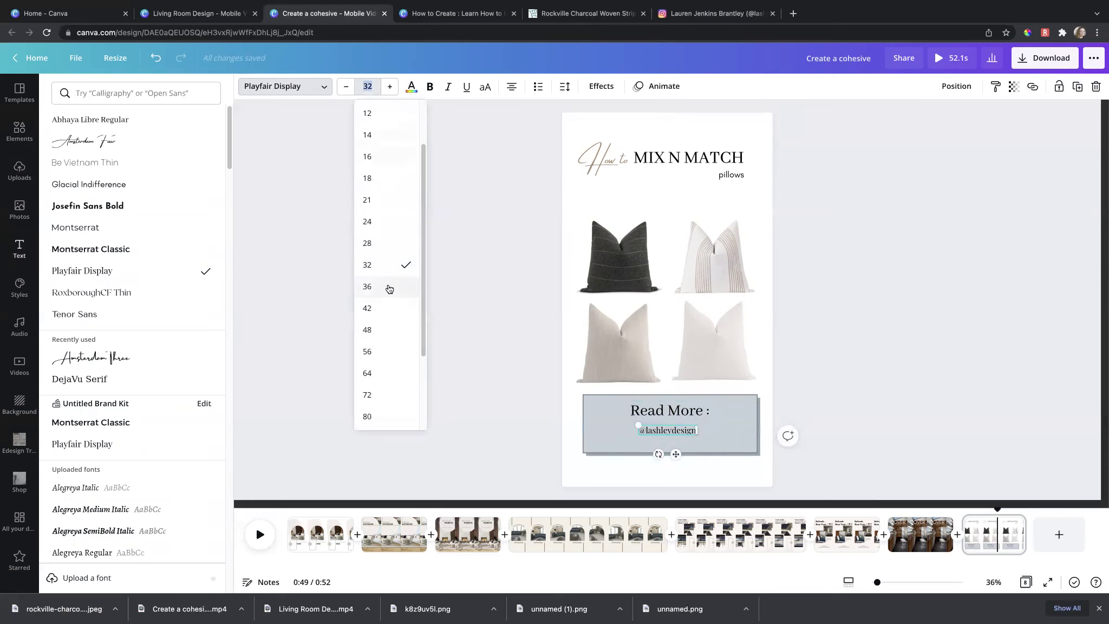
pyautogui.click(305, 86)
pyautogui.click(305, 86)
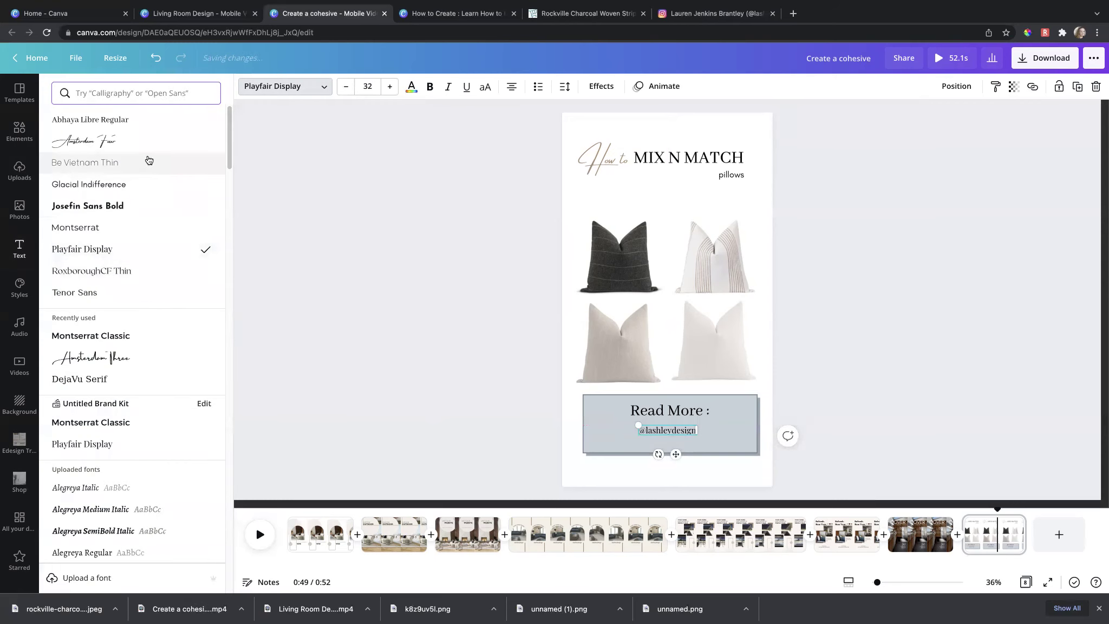
pyautogui.click(147, 120)
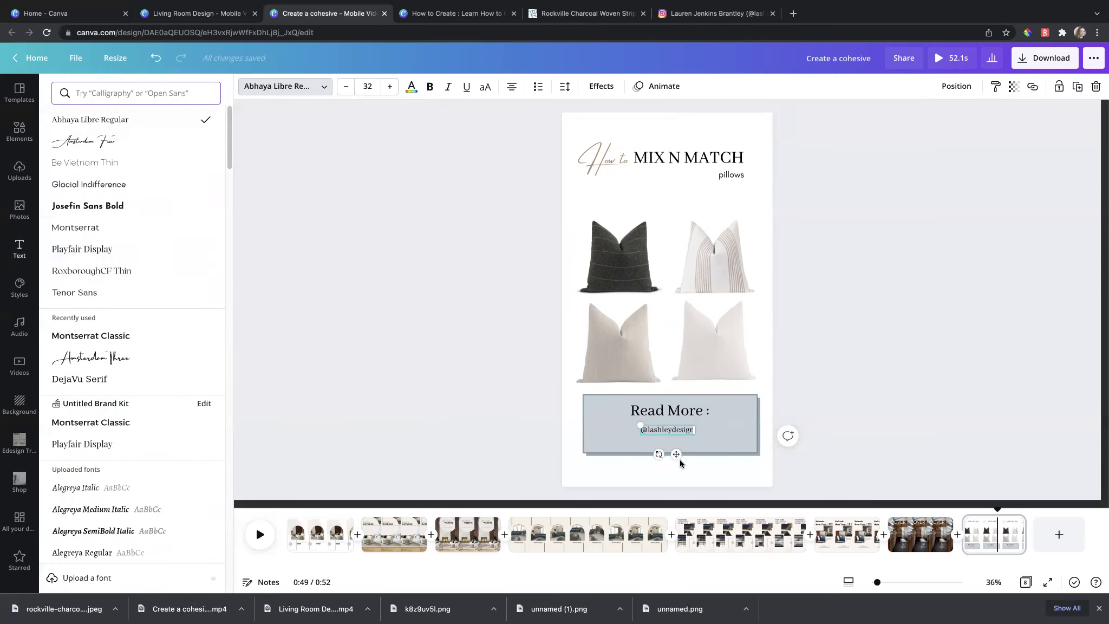
# Recolour the banner with document colours, making its shadow off-white and its fill light warm grey.
pyautogui.click(730, 415)
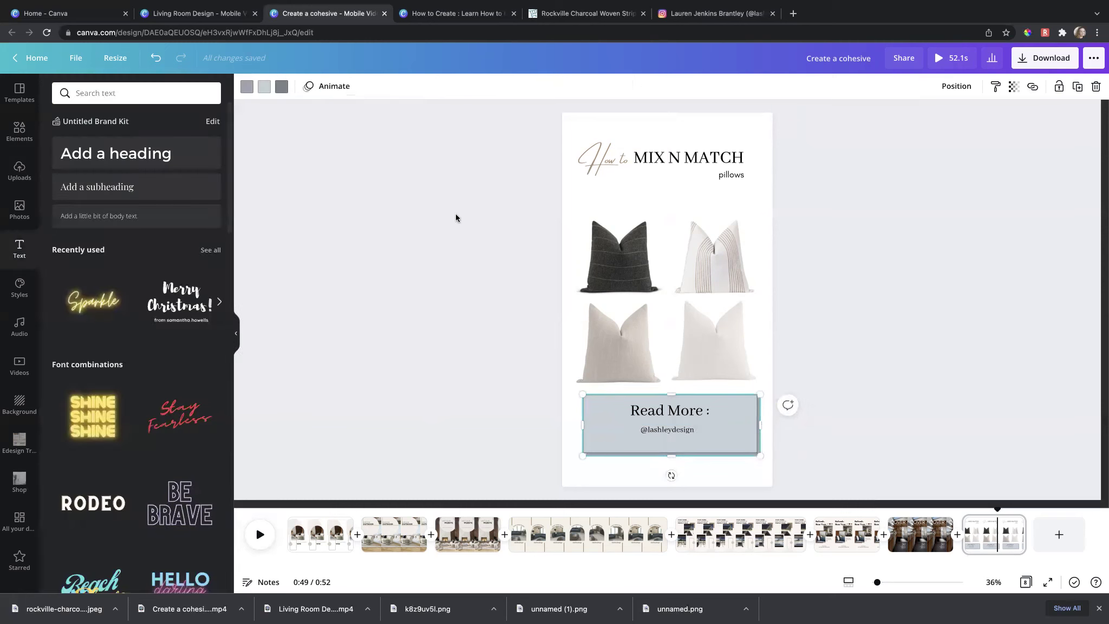
pyautogui.click(246, 87)
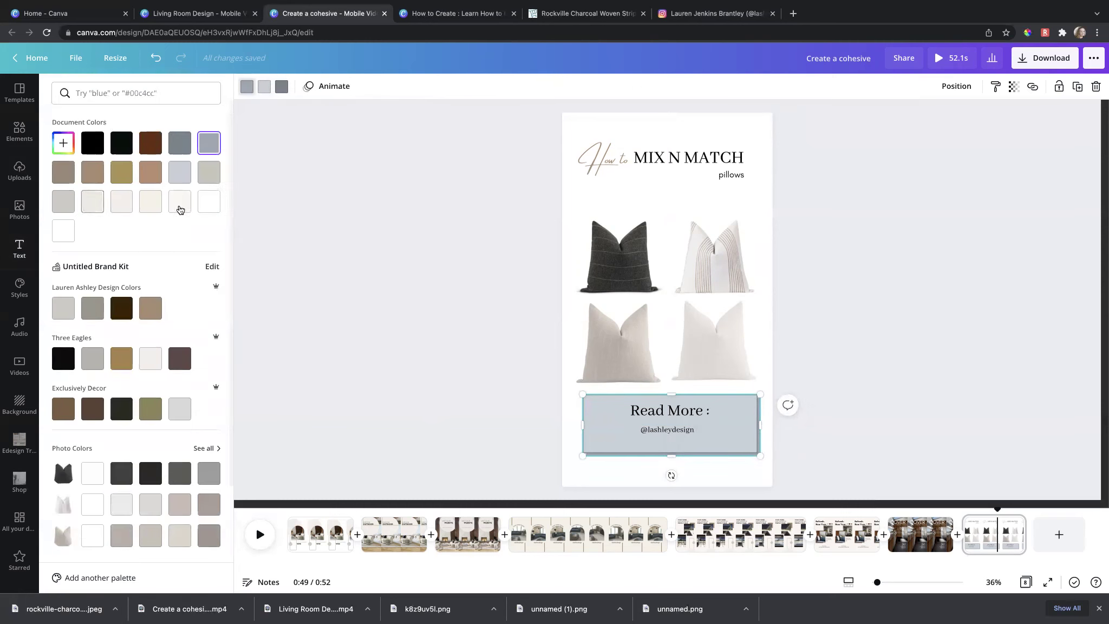
pyautogui.click(87, 208)
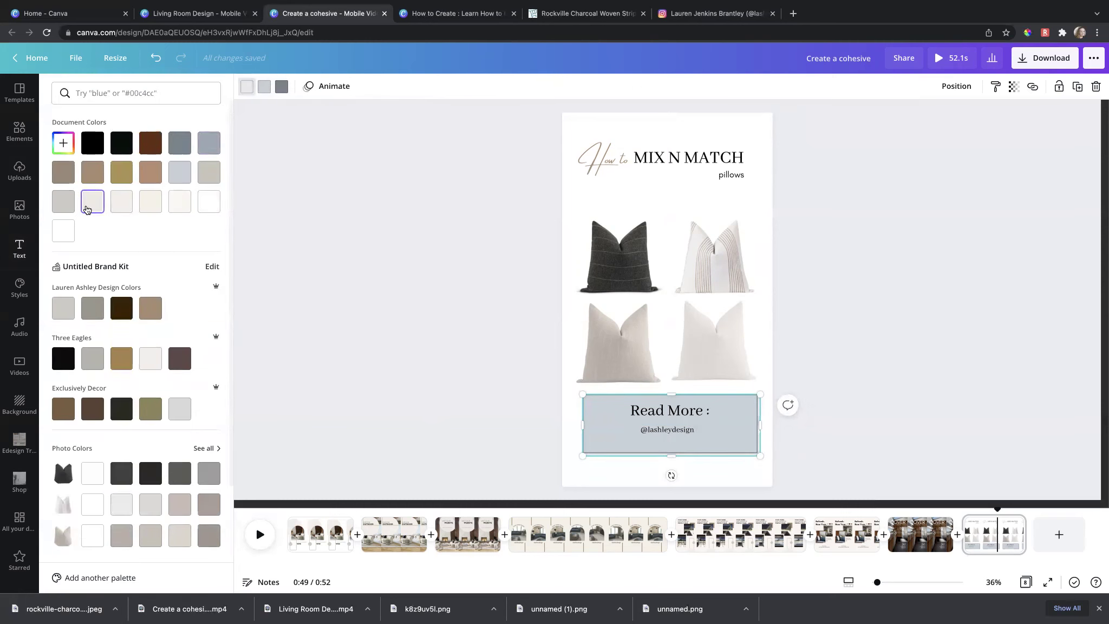
pyautogui.click(260, 89)
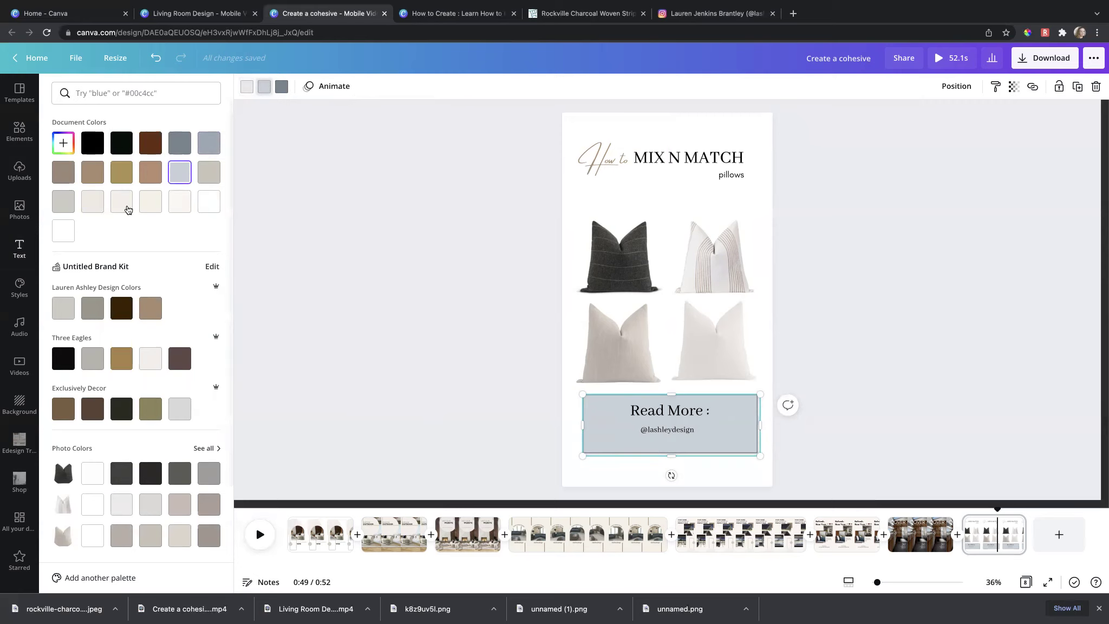
pyautogui.click(63, 201)
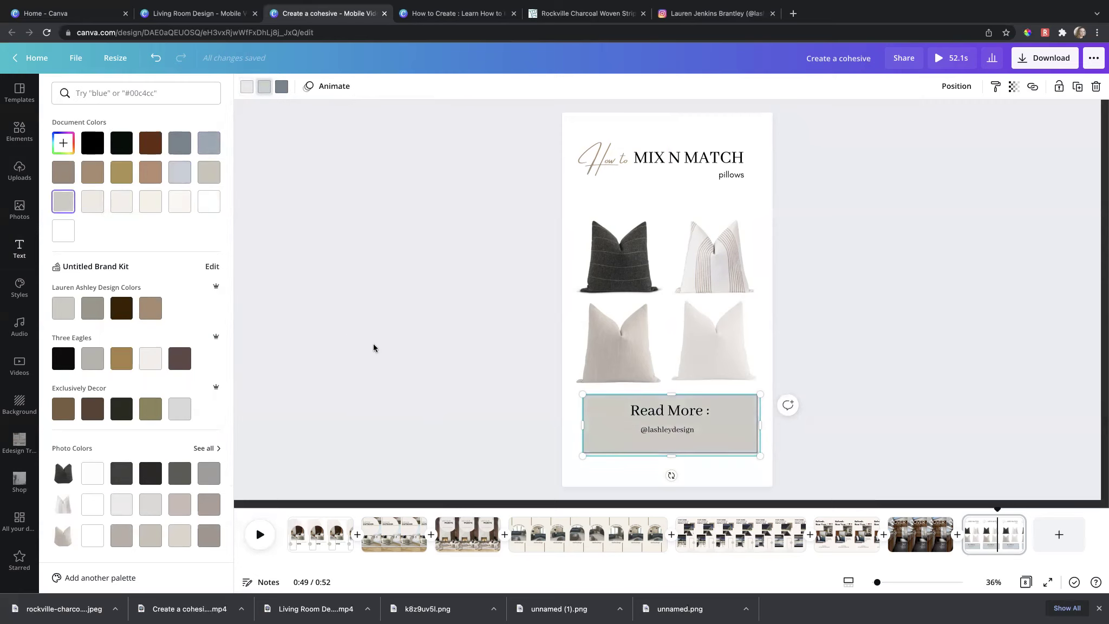
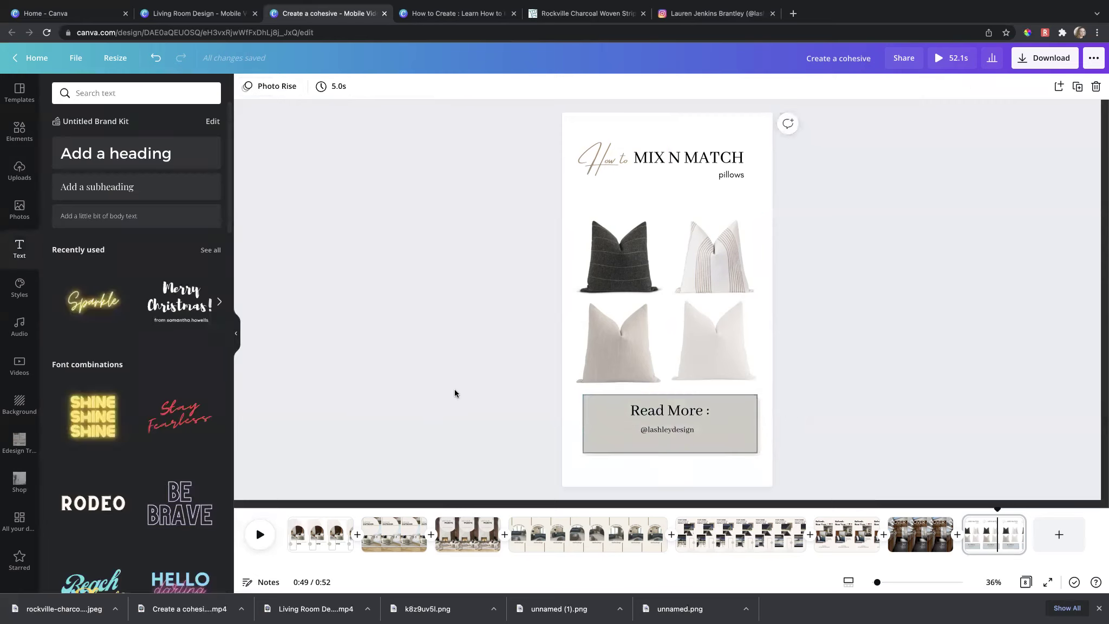
# Move the four pillow images slightly higher to leave more space above the banner.
pyautogui.click(636, 341)
pyautogui.moveTo(638, 321); pyautogui.dragTo(636, 329)
pyautogui.click(425, 241)
pyautogui.click(722, 265)
pyautogui.click(824, 278)
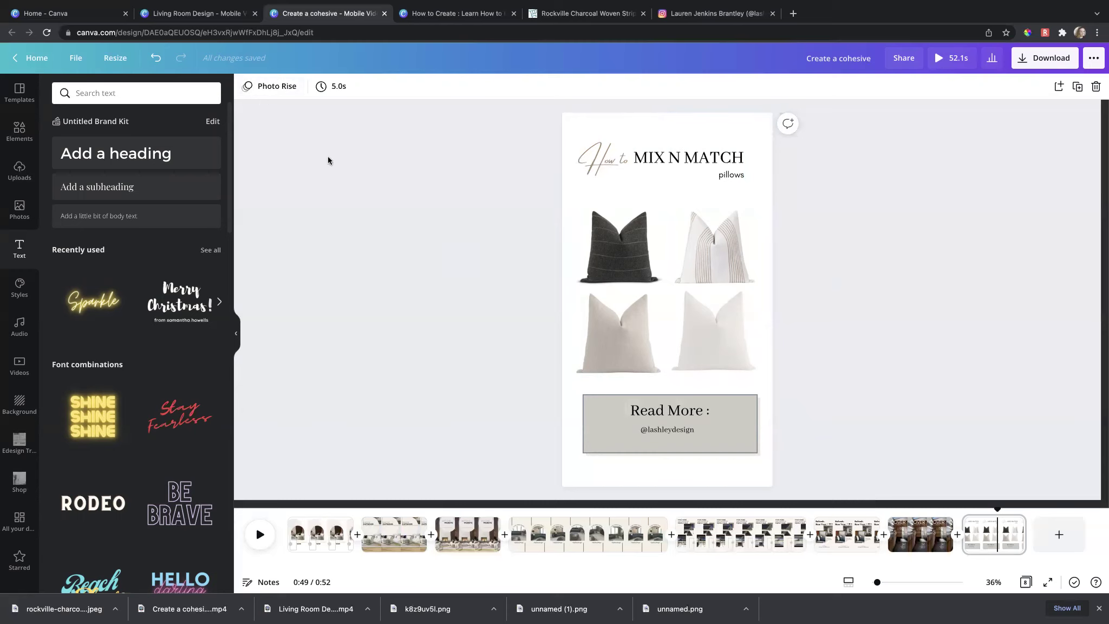
# Change the page animation of the pillows page to Breathe.
pyautogui.click(278, 87)
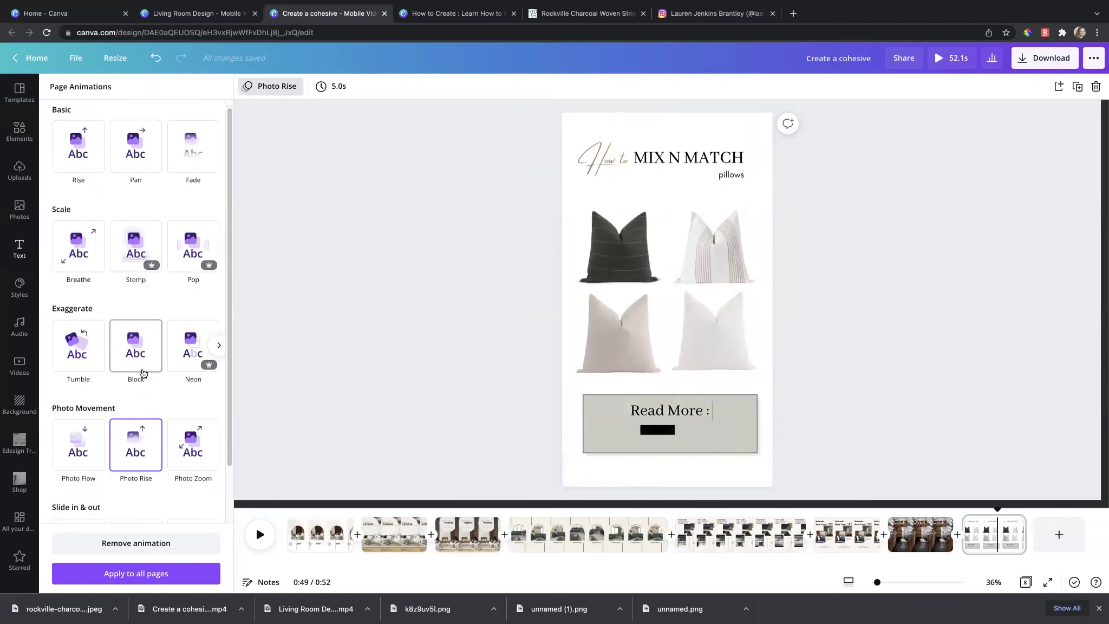
pyautogui.scroll(-2, 107, 368)
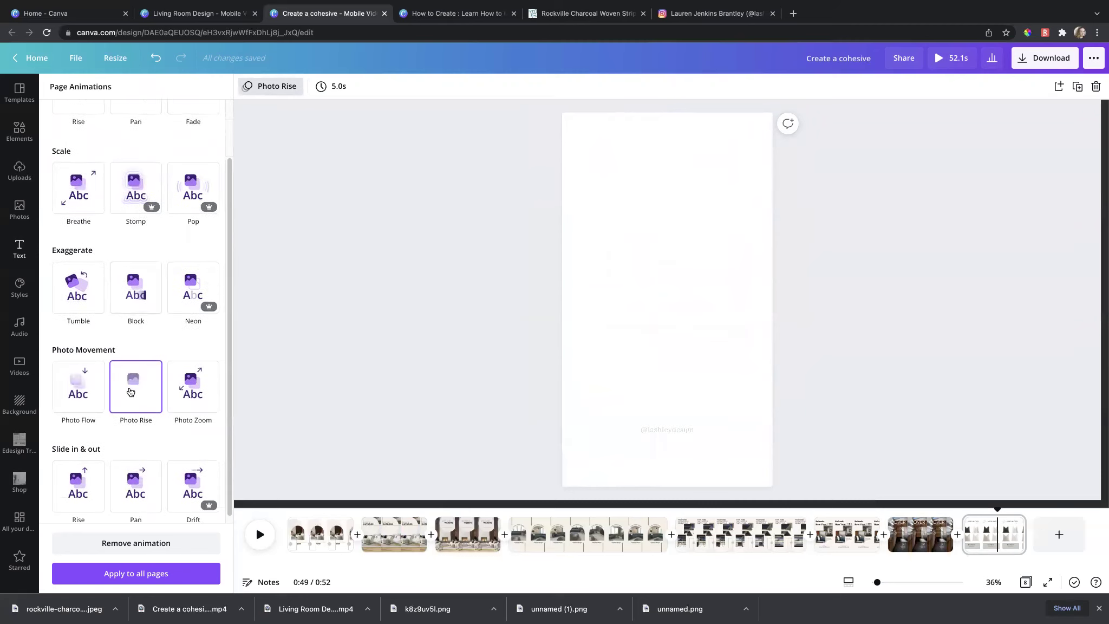
pyautogui.scroll(-1, 136, 401)
pyautogui.hscroll(5, 147, 479)
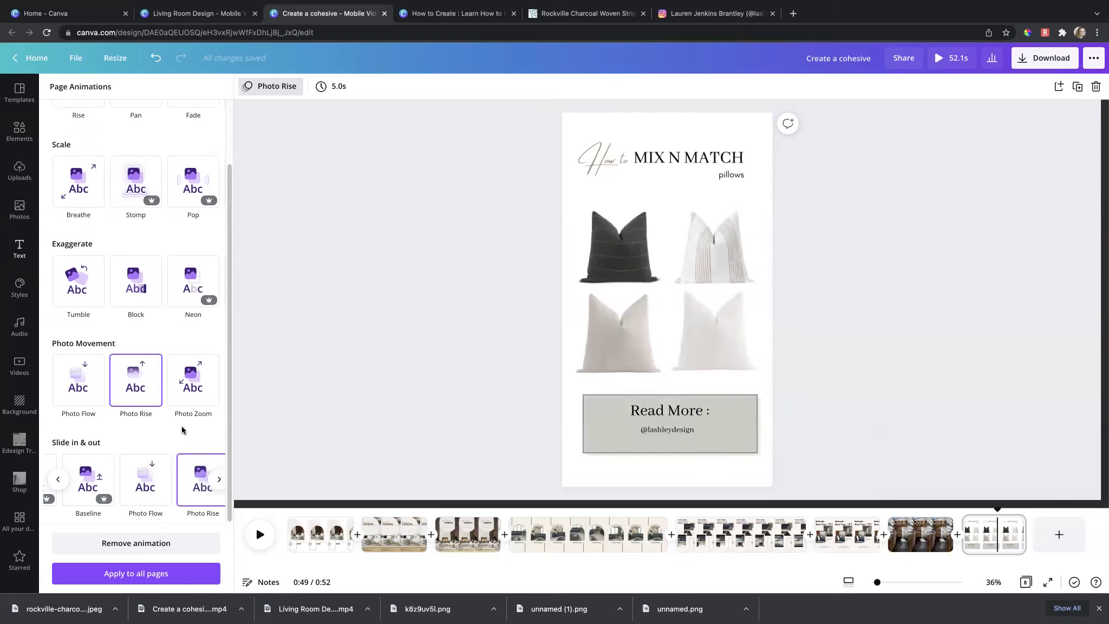
pyautogui.click(100, 208)
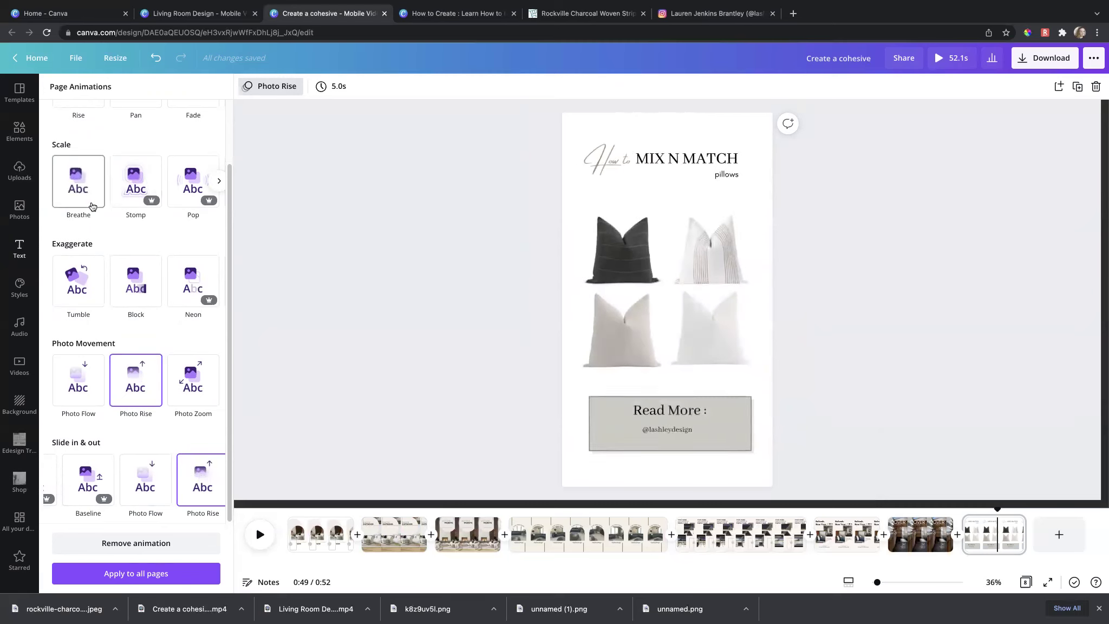
pyautogui.click(447, 300)
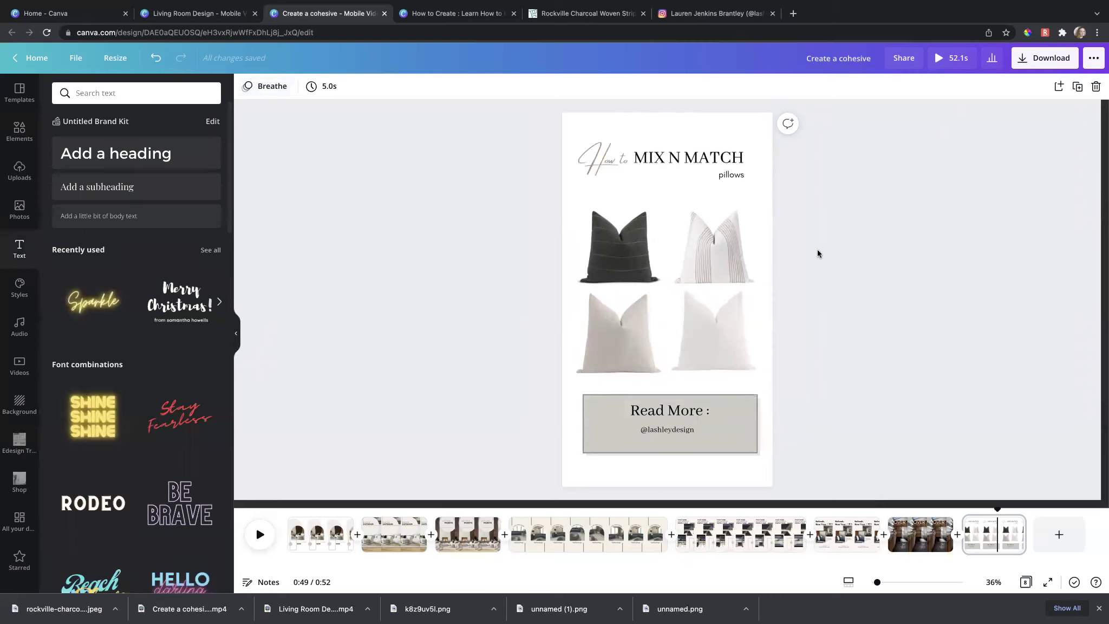
# Remove the background from the dark charcoal pillow image.
pyautogui.click(711, 264)
pyautogui.click(922, 88)
pyautogui.click(631, 271)
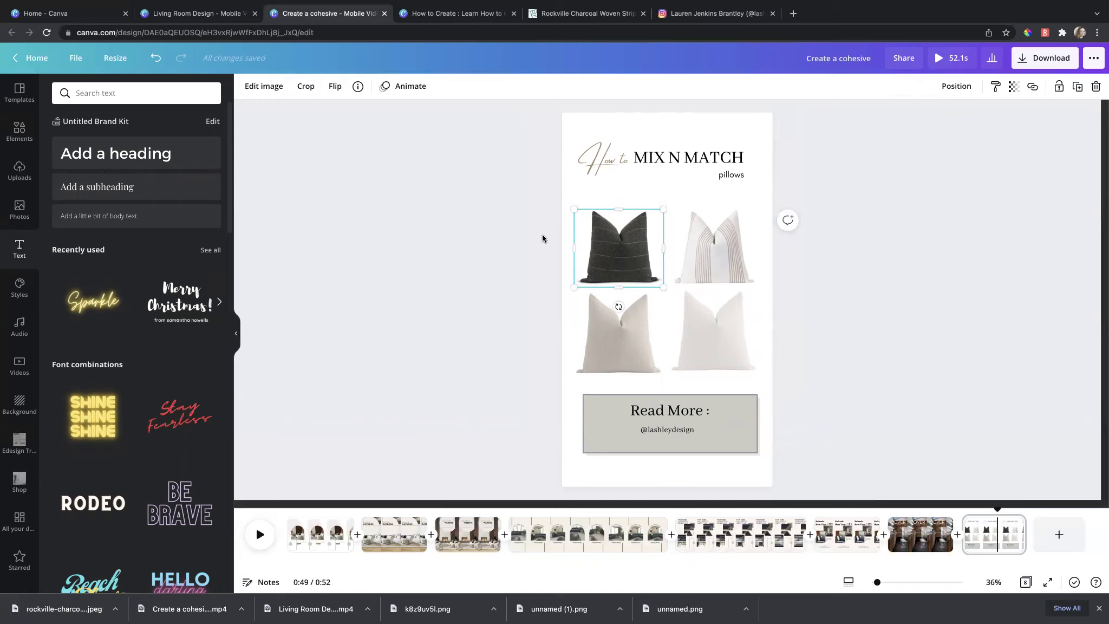
pyautogui.click(272, 87)
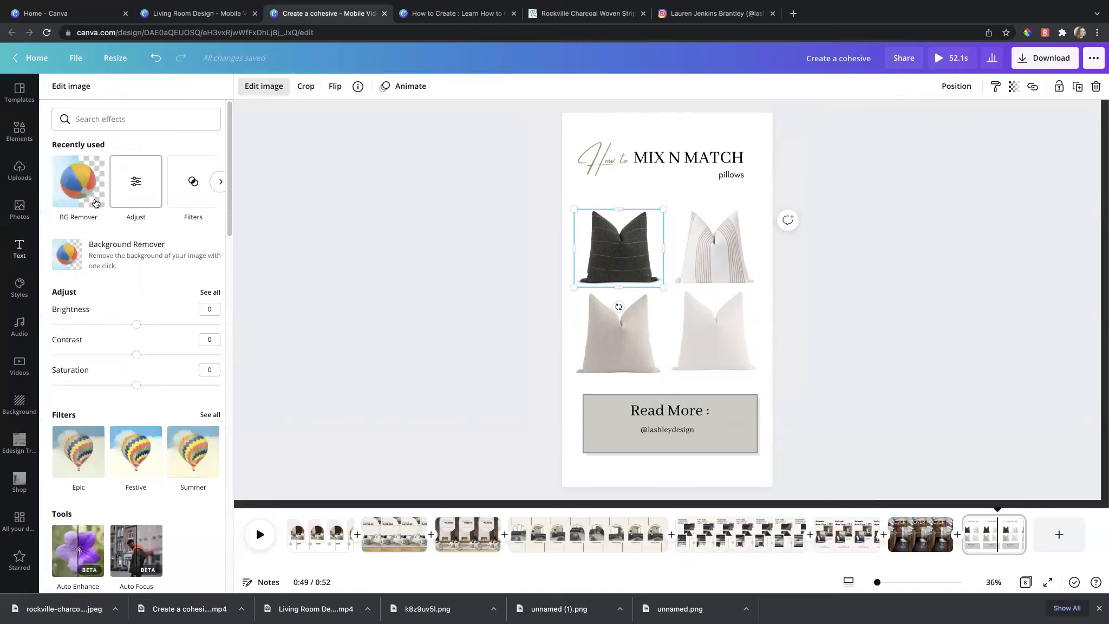
pyautogui.click(101, 254)
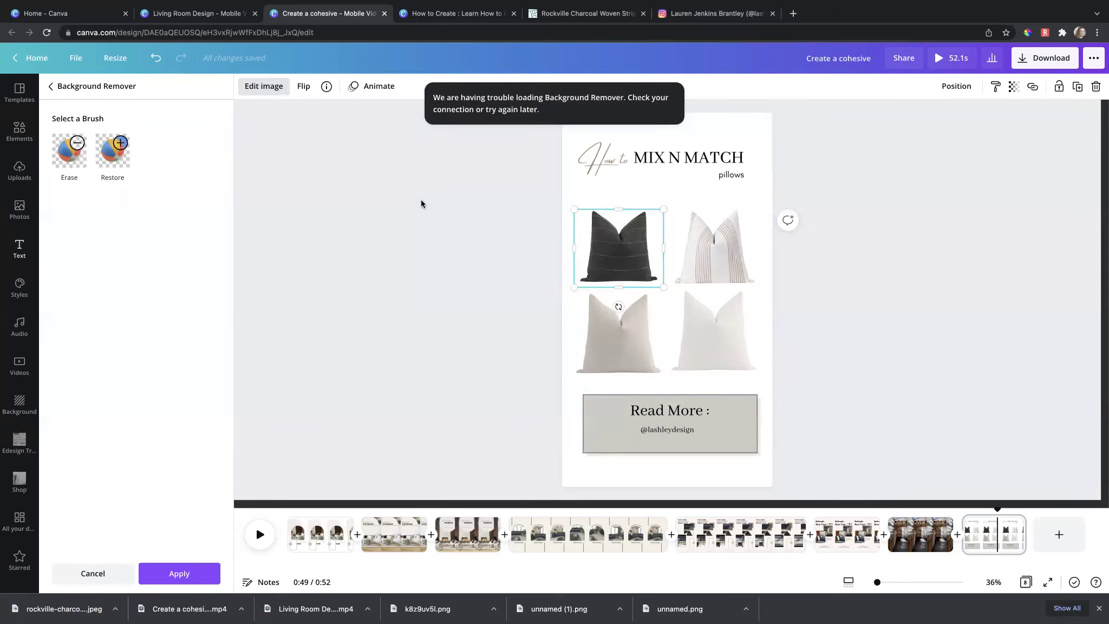
# Remove the backgrounds from the striped pillow and the beige pillow images.
pyautogui.click(723, 226)
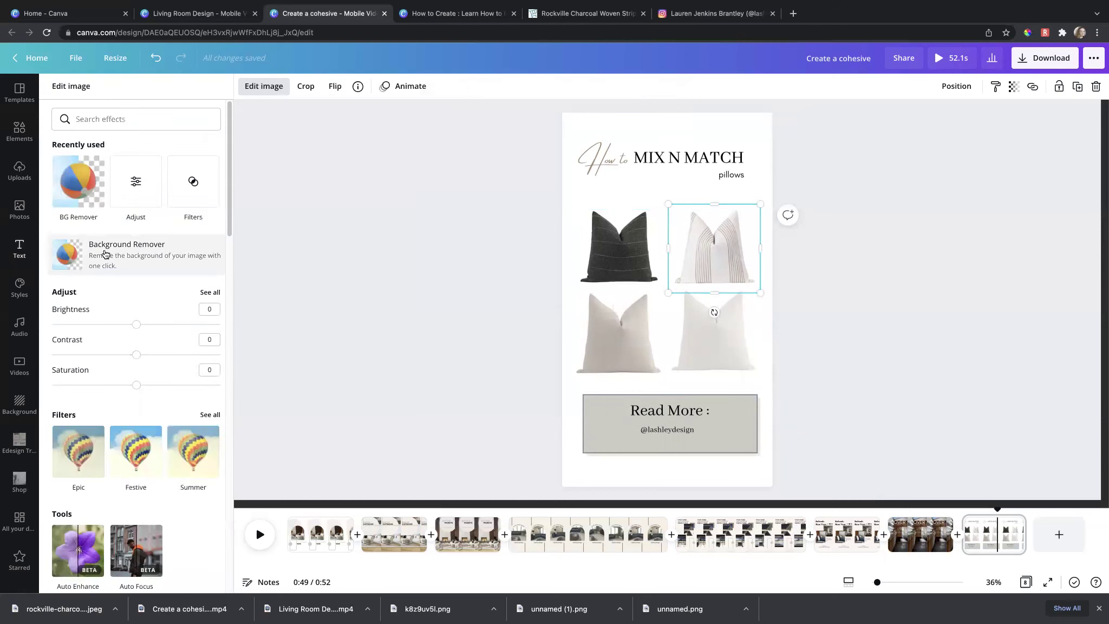
pyautogui.click(139, 254)
pyautogui.click(581, 328)
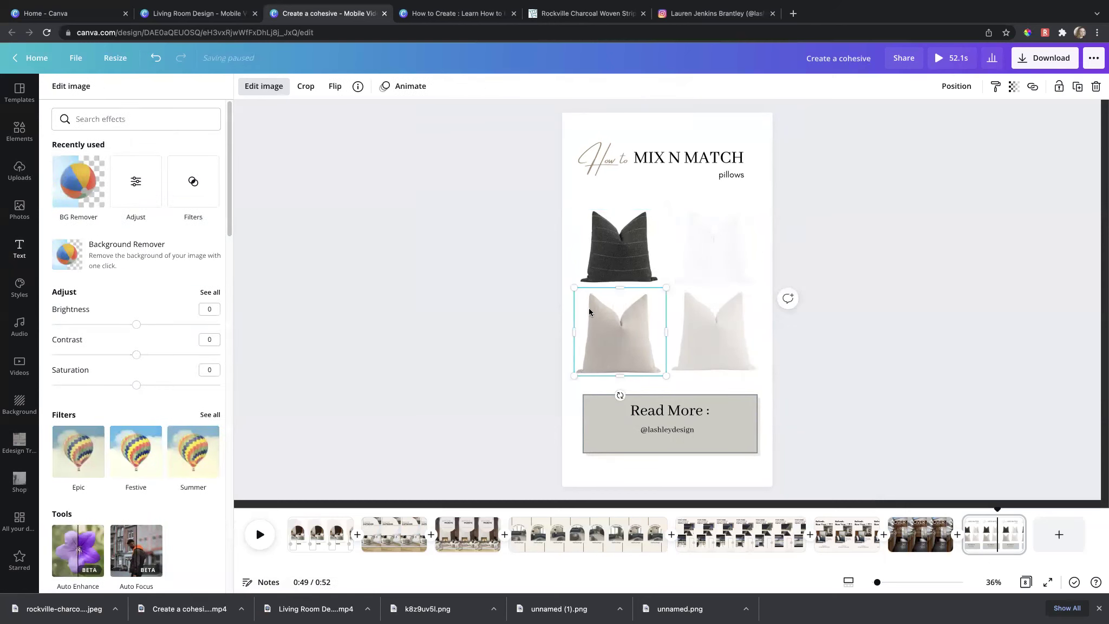
pyautogui.click(211, 255)
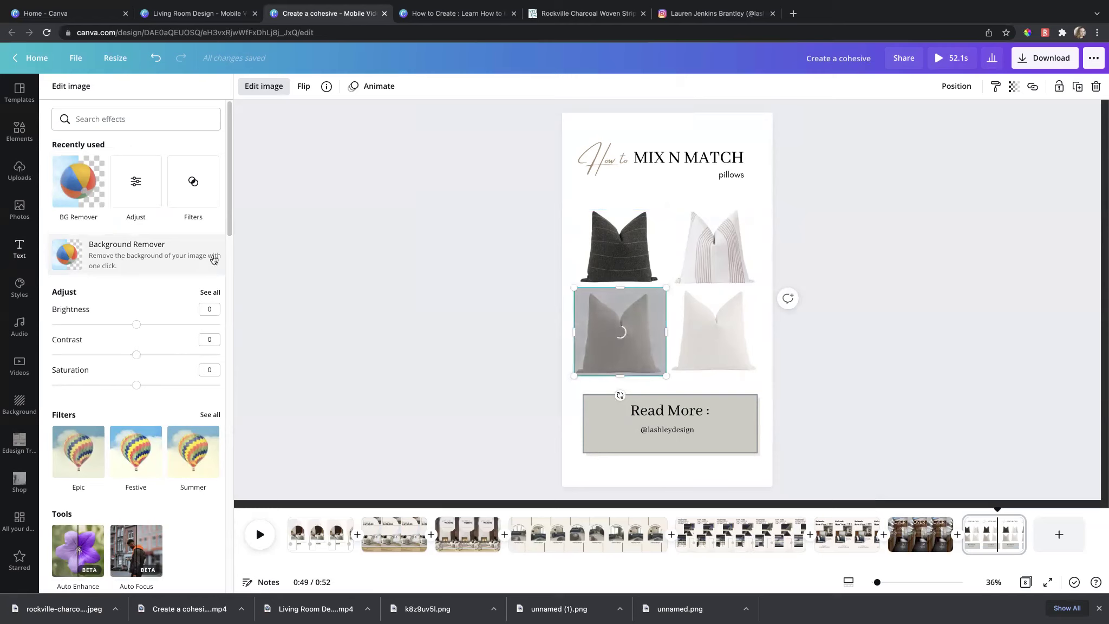
pyautogui.click(410, 278)
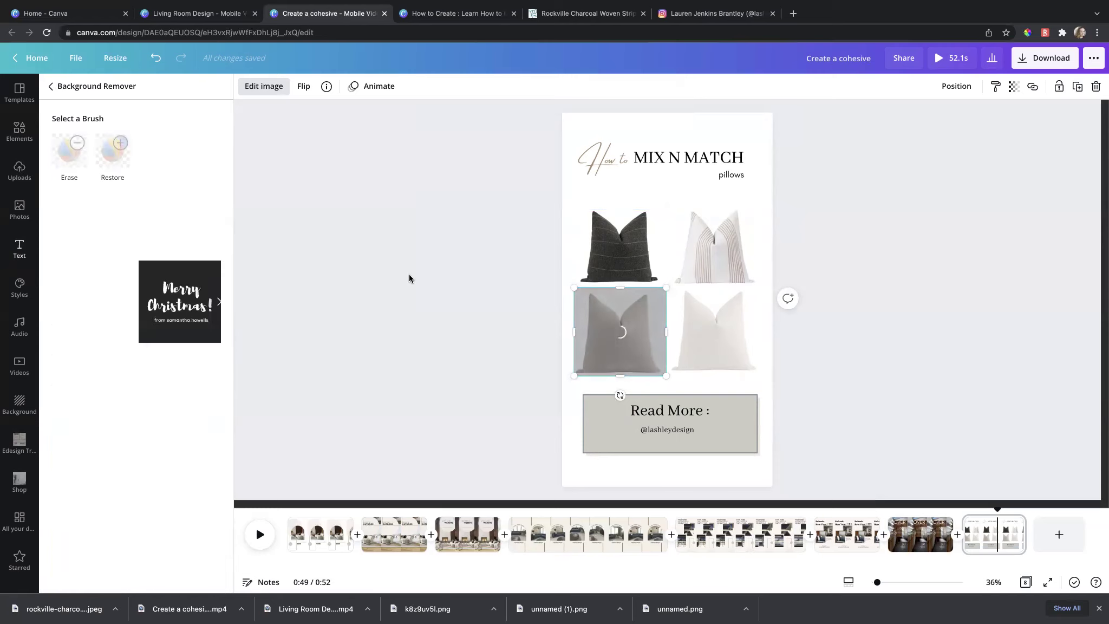
# Remove the background from the plain white pillow image and apply the result.
pyautogui.click(714, 329)
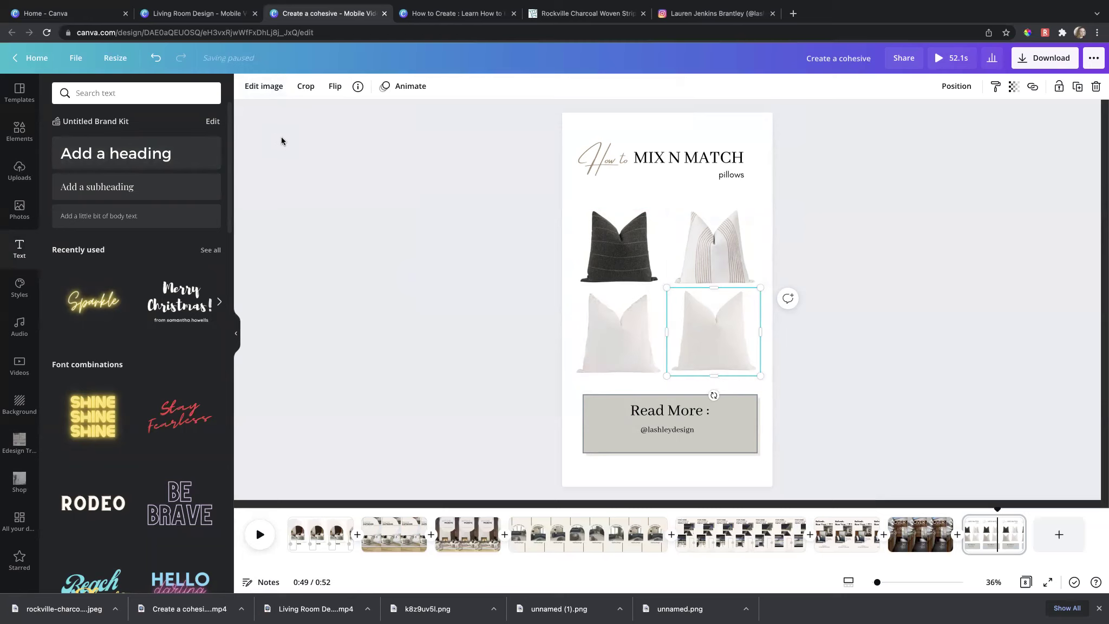
pyautogui.click(263, 87)
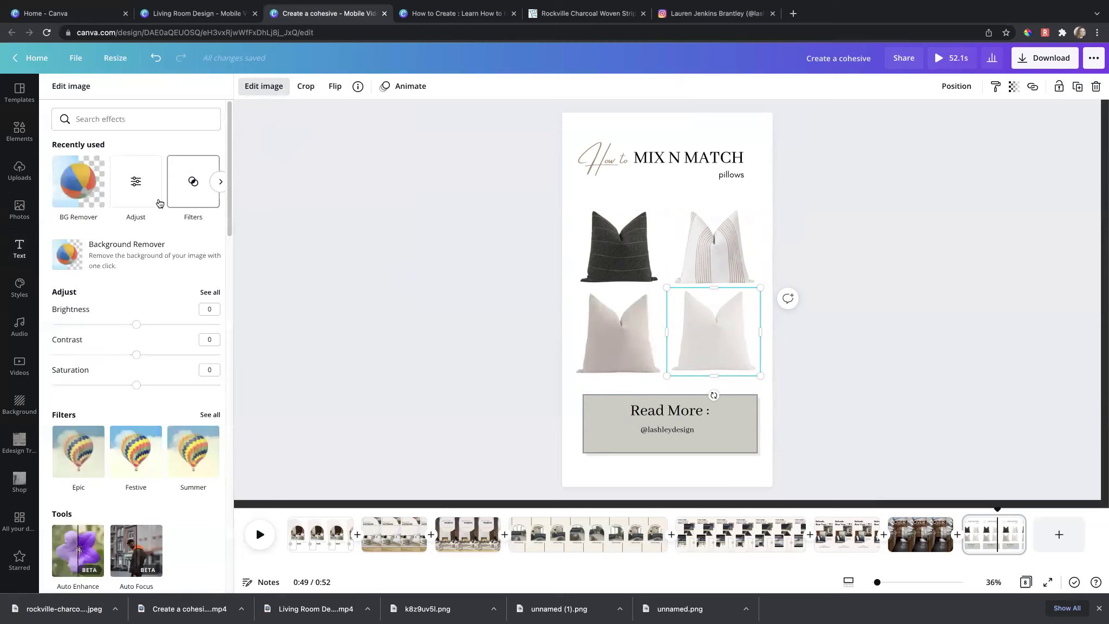
pyautogui.click(178, 239)
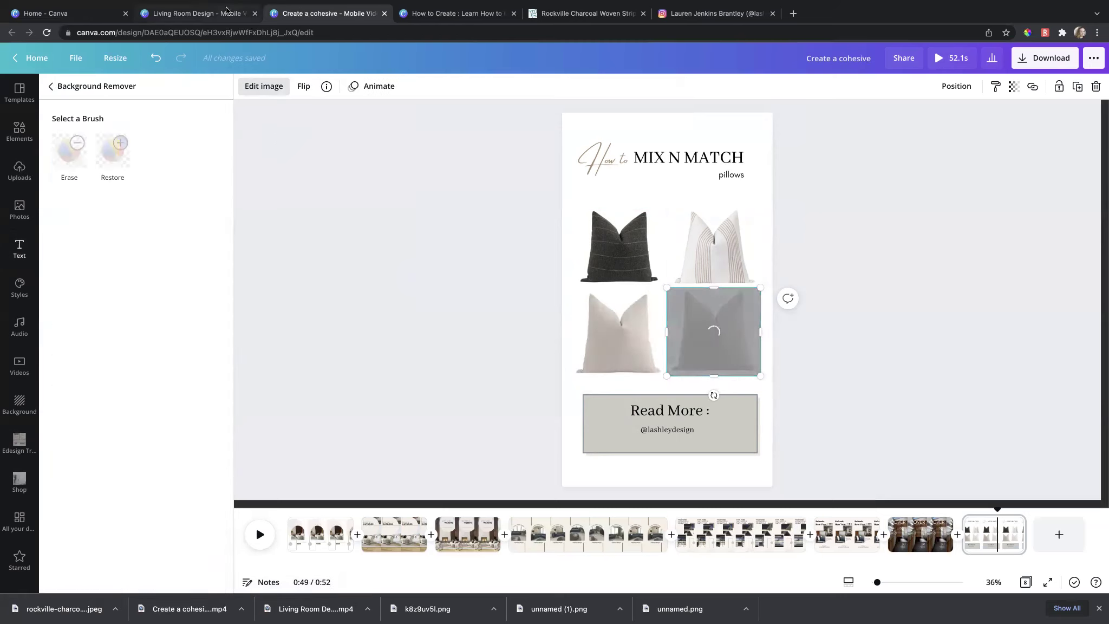
pyautogui.moveTo(20, 5)
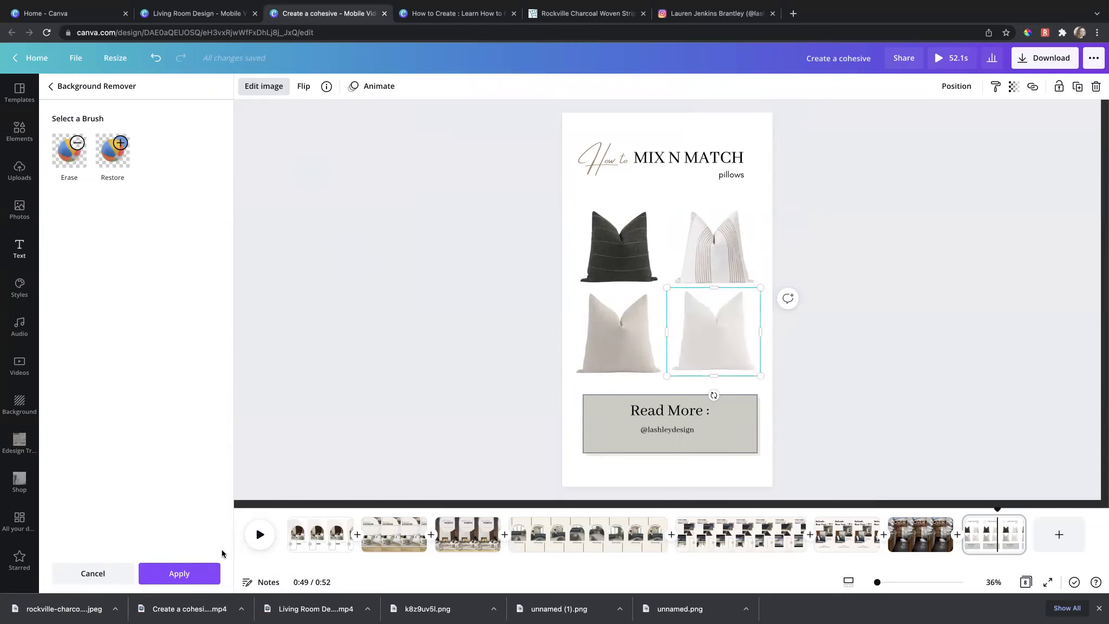
pyautogui.click(186, 574)
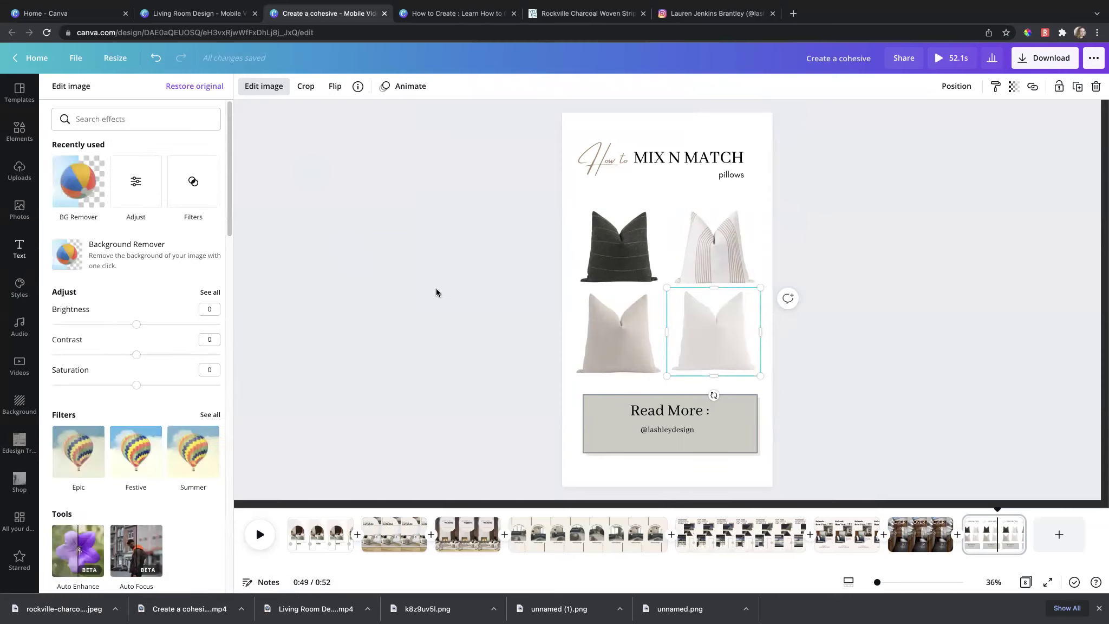
pyautogui.click(444, 292)
# Rearrange the pillows into an overlapping cluster, with the white pillow in the centre in front of the others.
pyautogui.click(619, 331)
pyautogui.click(615, 276)
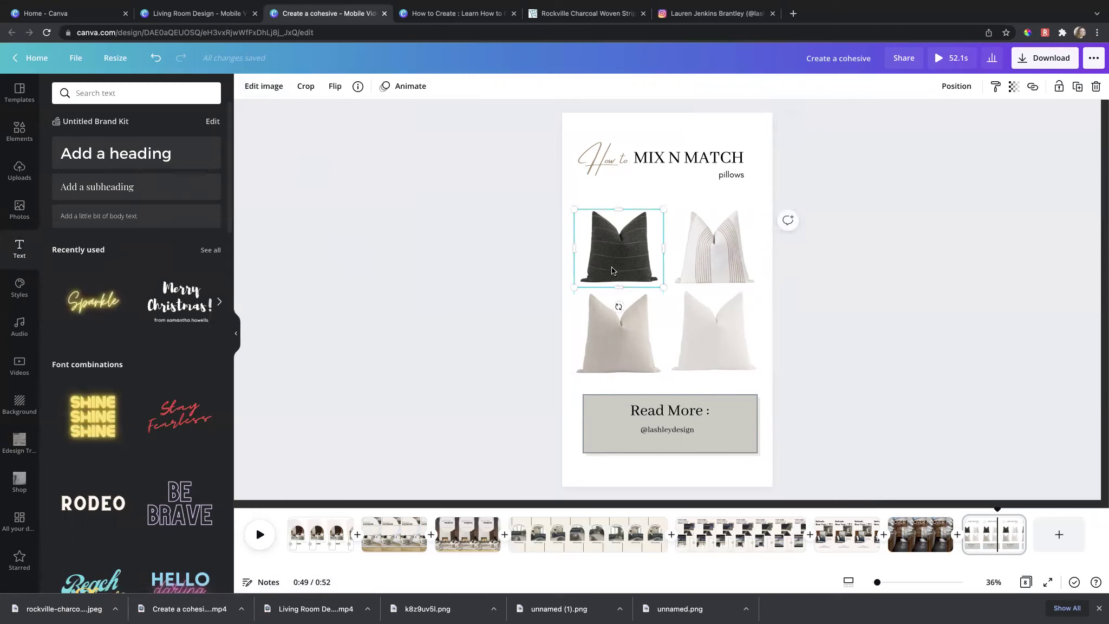
pyautogui.click(698, 277)
pyautogui.click(695, 325)
pyautogui.click(581, 324)
pyautogui.moveTo(596, 317); pyautogui.dragTo(663, 304)
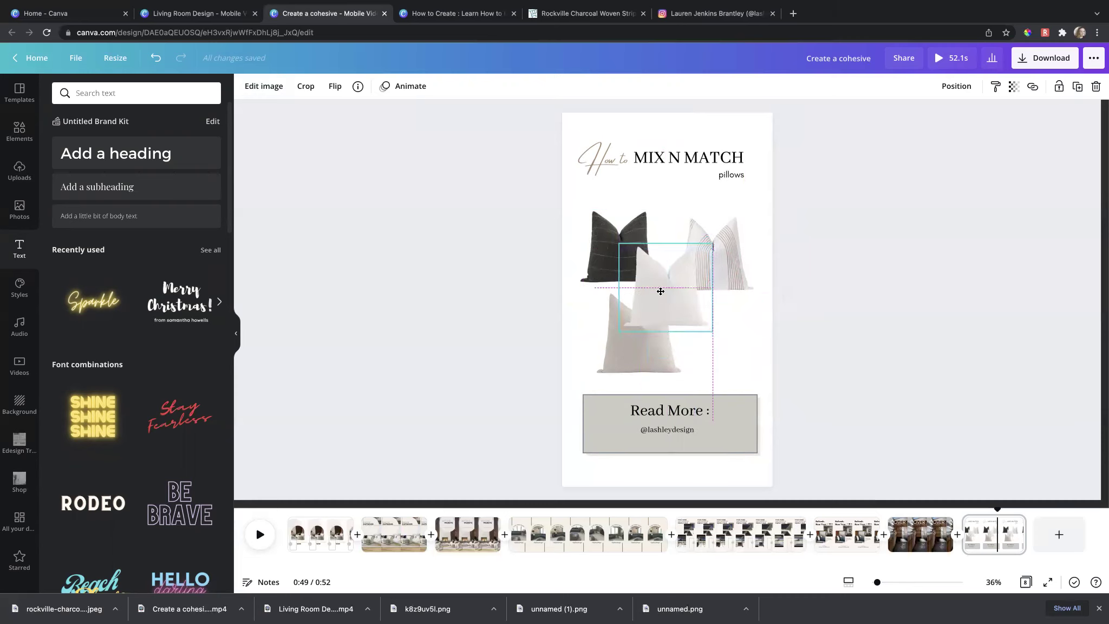
# Apply the Photo Zoom page animation to the "How to MIX N MATCH pillows" page.
pyautogui.click(332, 113)
pyautogui.click(264, 90)
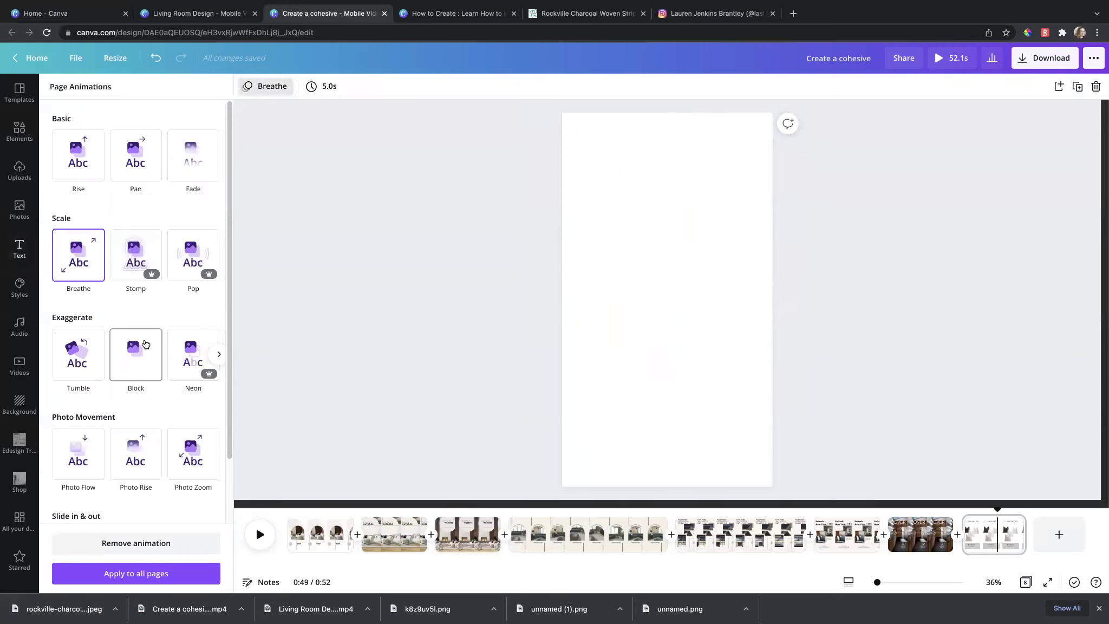
pyautogui.scroll(-2, 159, 412)
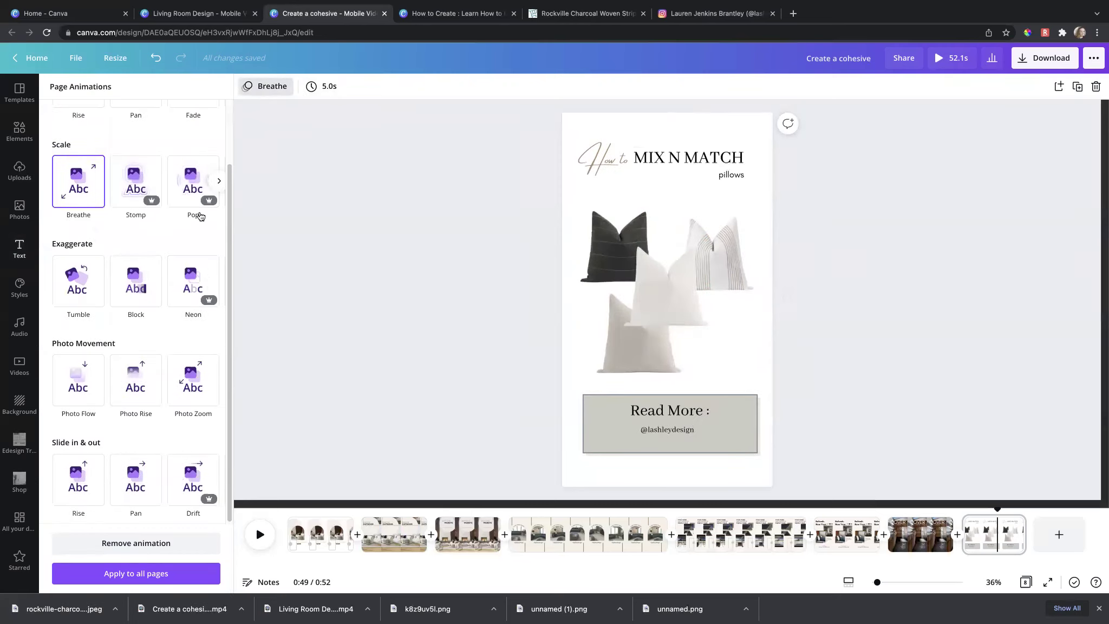
pyautogui.scroll(2, 200, 216)
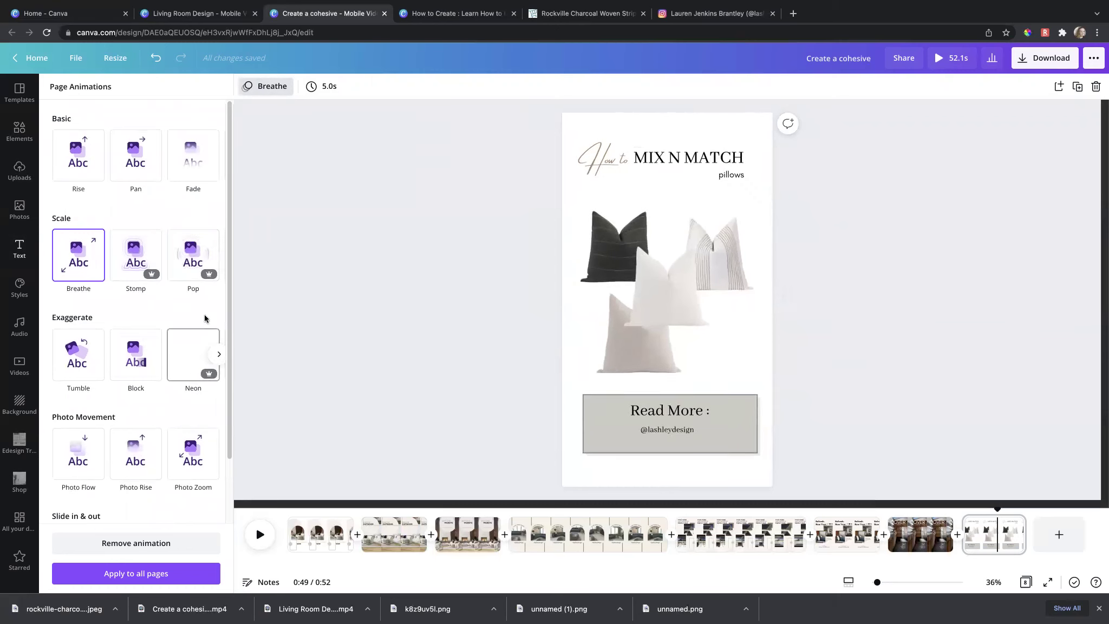
pyautogui.click(219, 254)
pyautogui.click(220, 274)
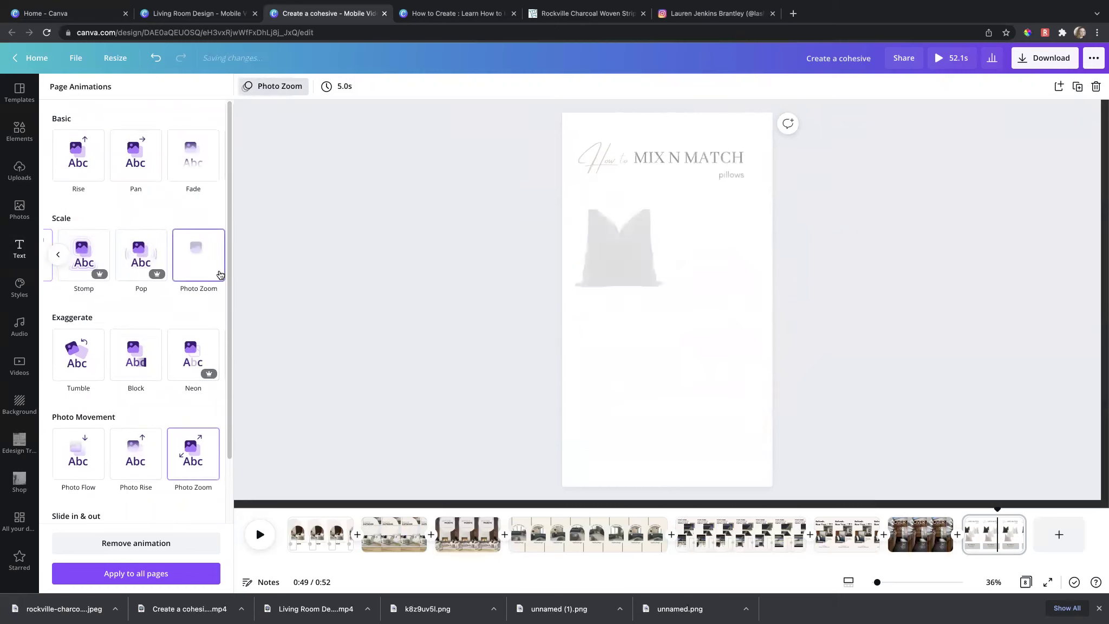
pyautogui.click(219, 354)
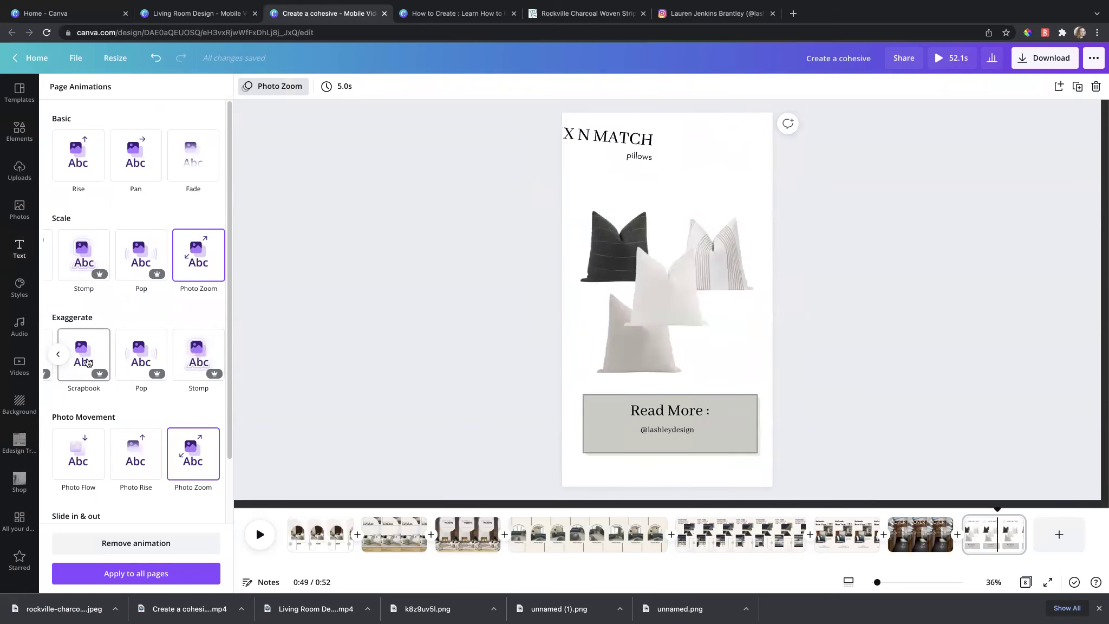
pyautogui.click(401, 183)
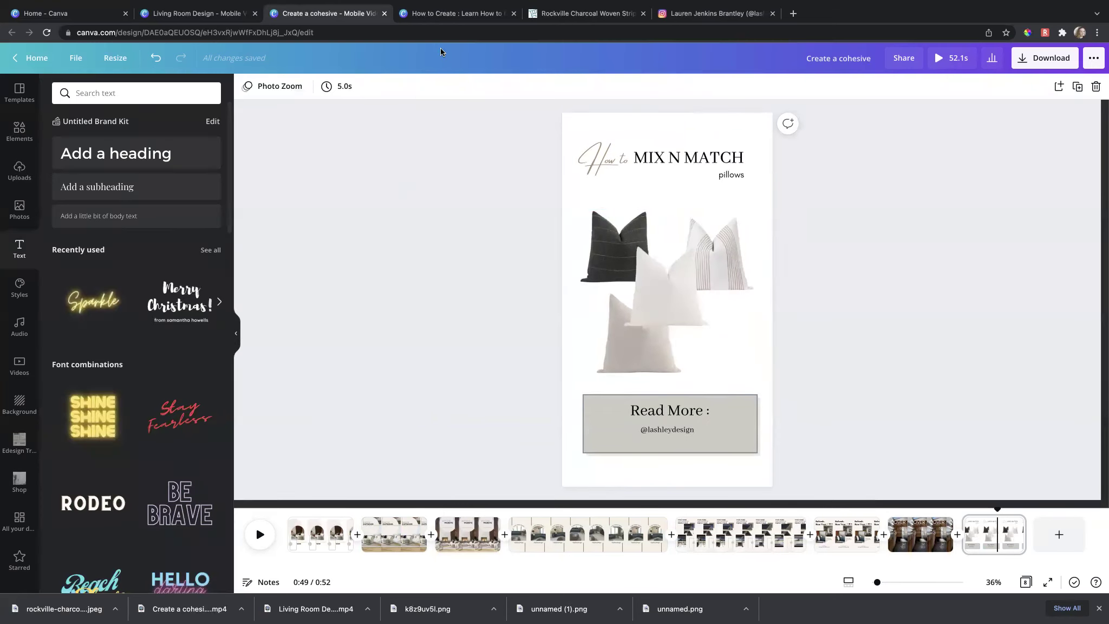
# Switch to the "How to Create : Learn How to Create Reels using CANVA" design and present it in full screen.
pyautogui.click(461, 16)
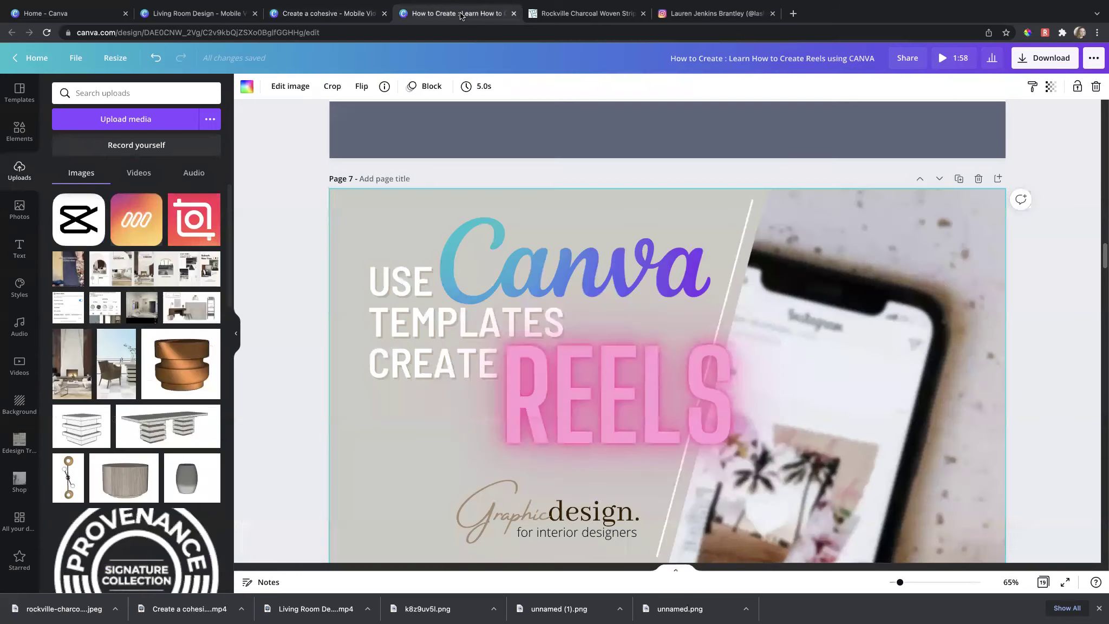
pyautogui.click(291, 171)
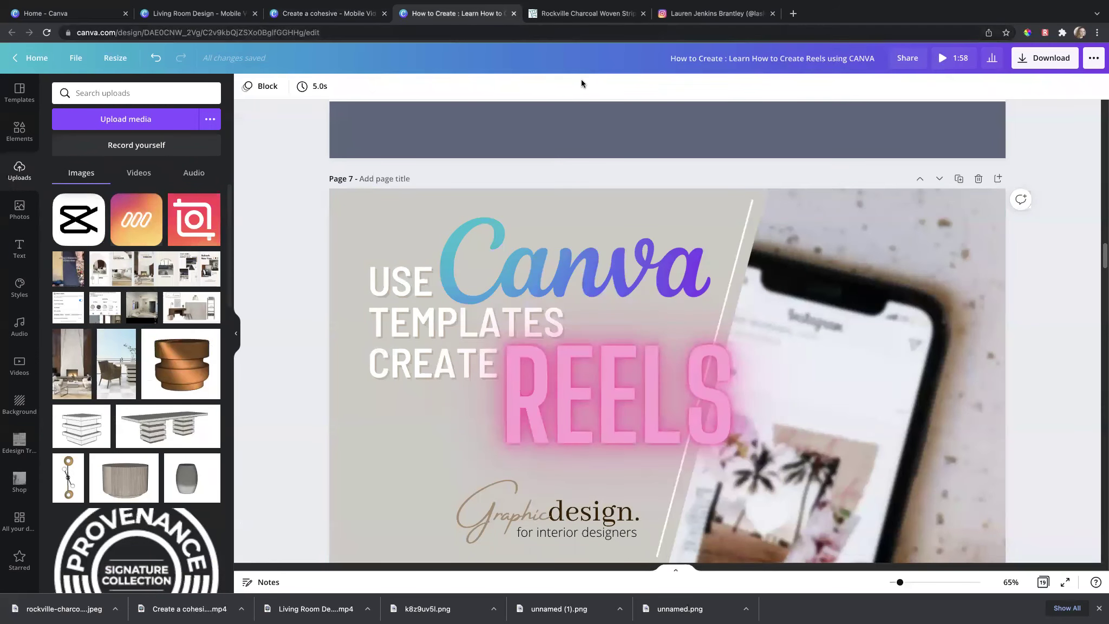
pyautogui.click(338, 17)
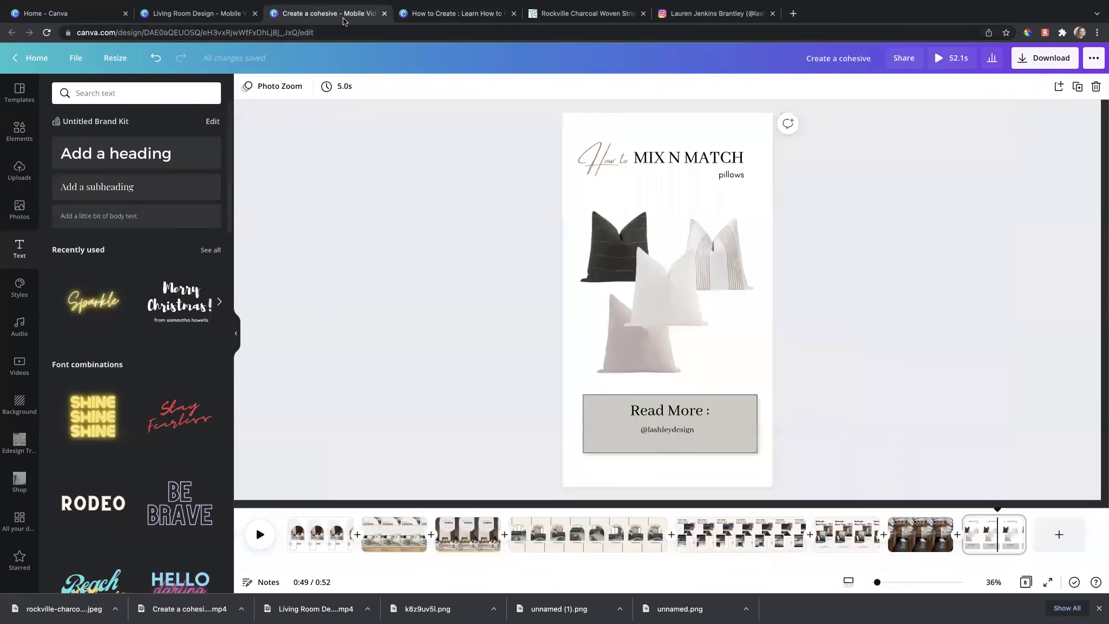
pyautogui.click(432, 23)
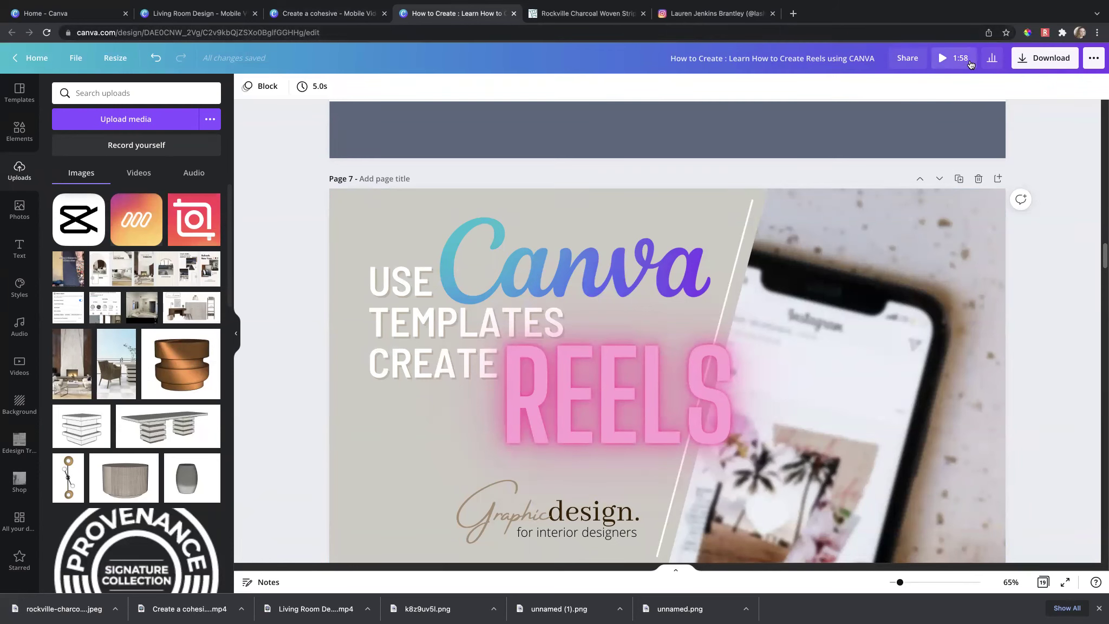
pyautogui.click(1095, 59)
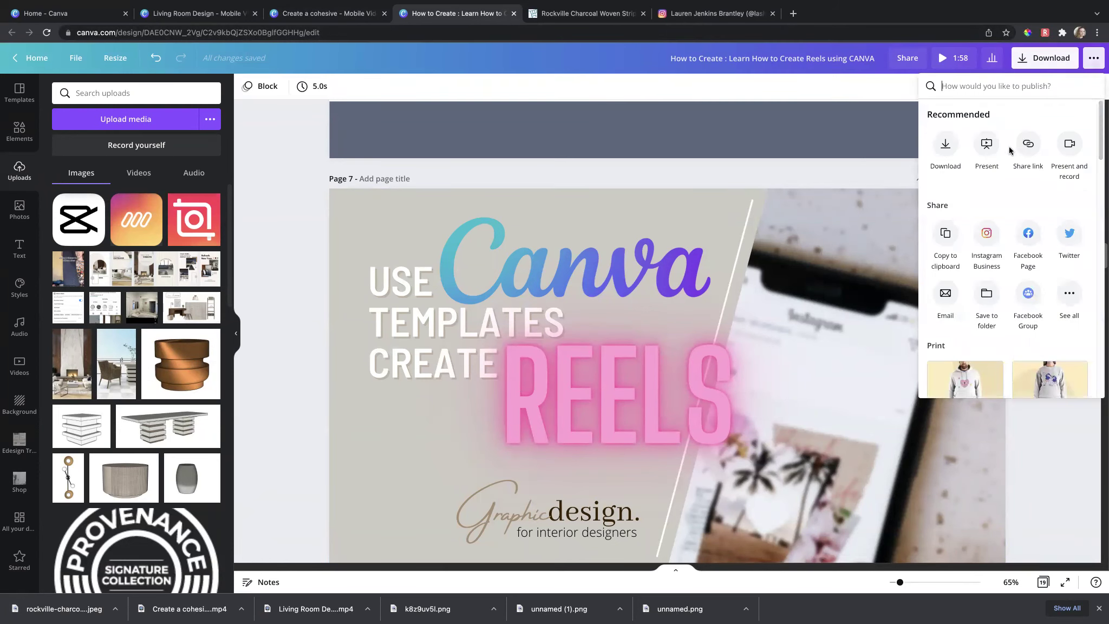
pyautogui.click(984, 145)
pyautogui.click(1007, 164)
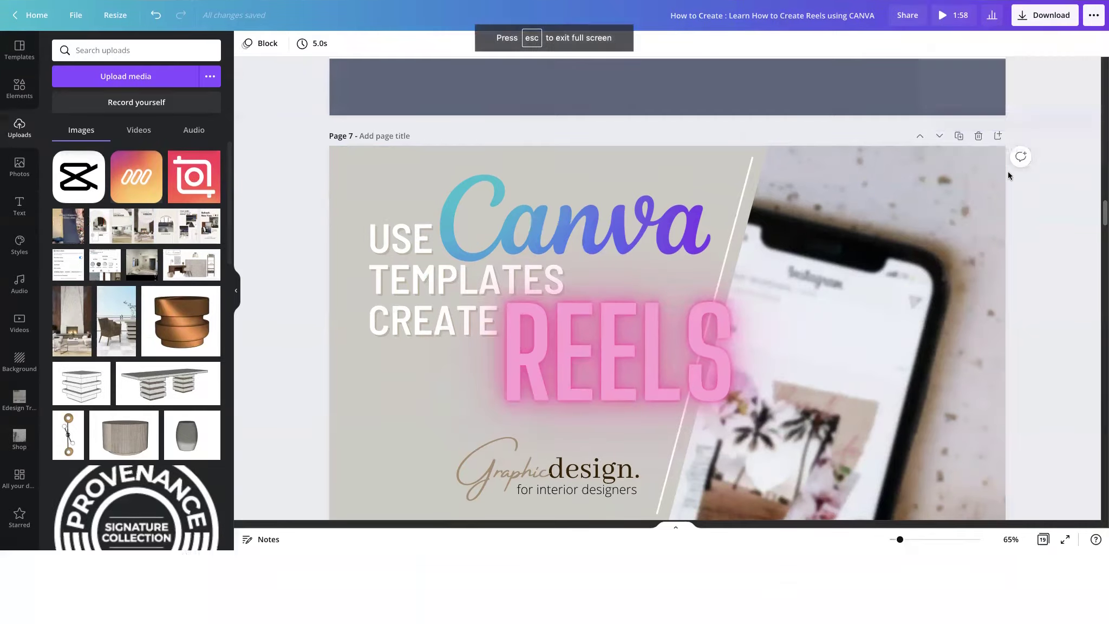
pyautogui.click(1006, 173)
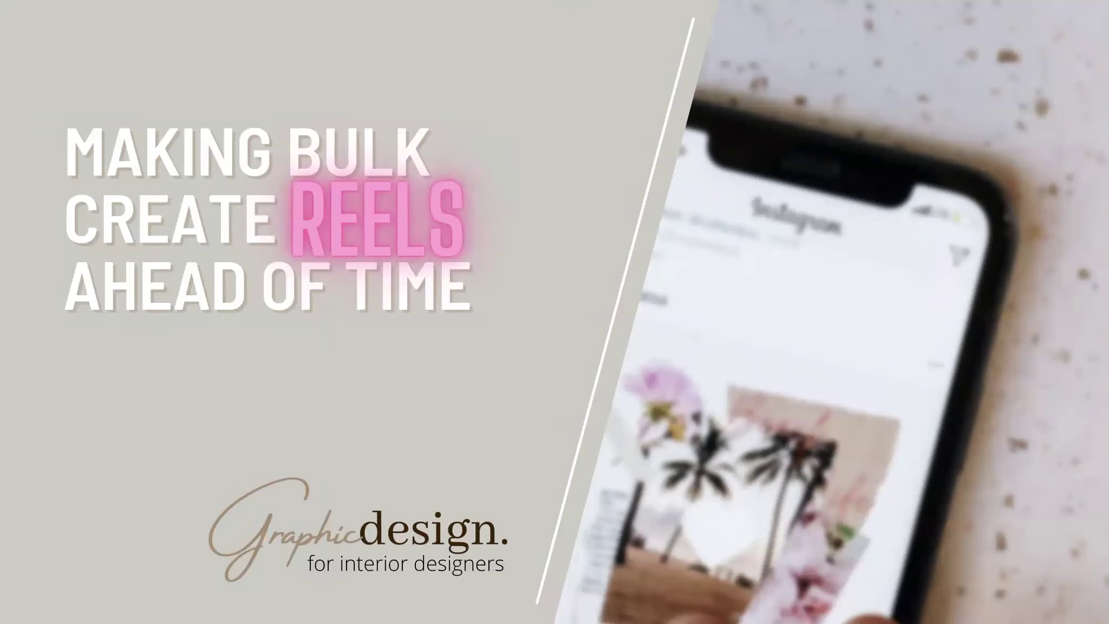
# Advance the presentation to the "STEP ONE Find Your Music" slide and play both phone videos.
pyautogui.click(1024, 267)
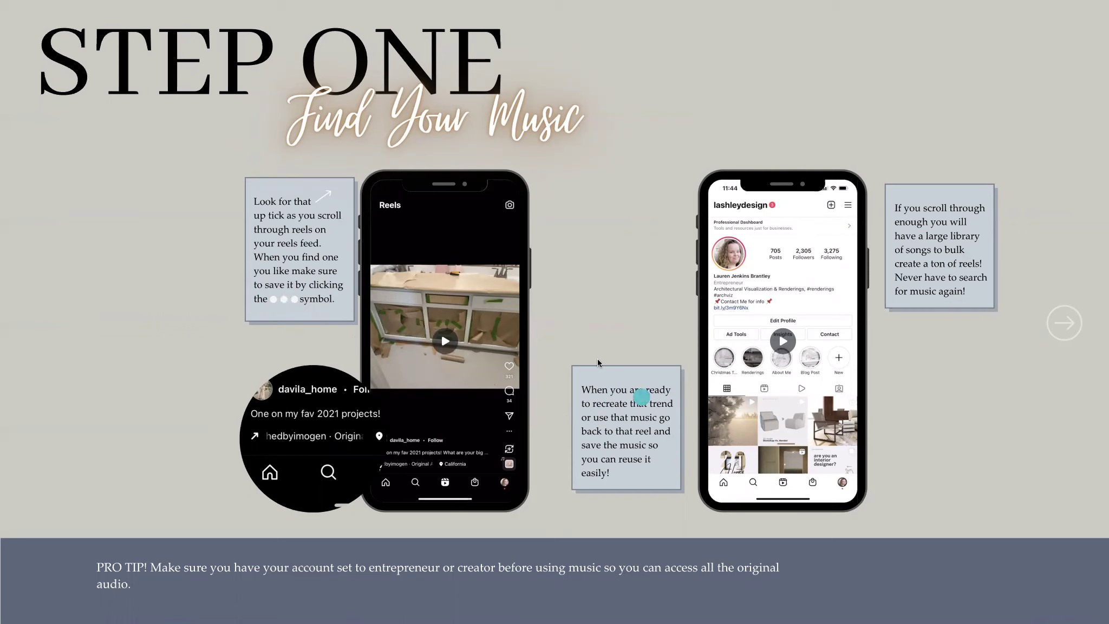
pyautogui.click(433, 346)
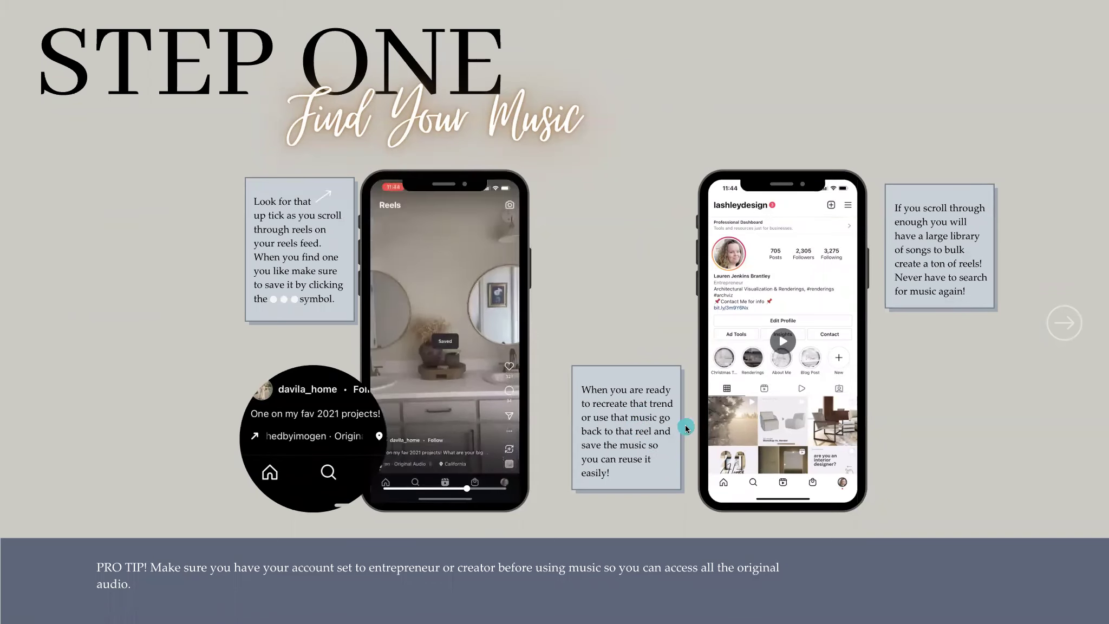
pyautogui.click(782, 341)
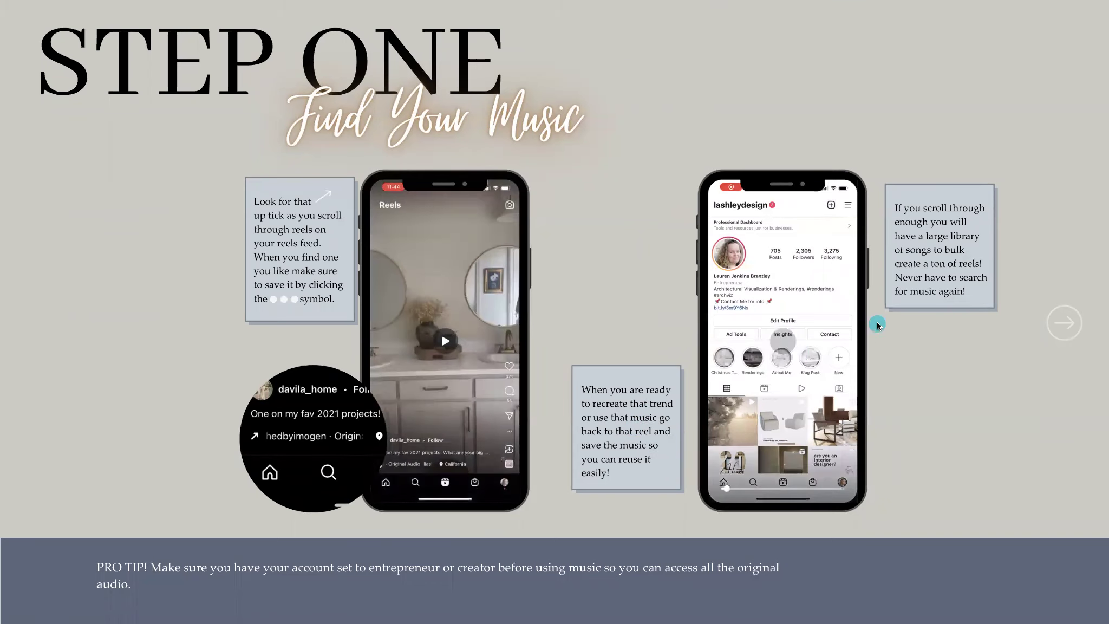